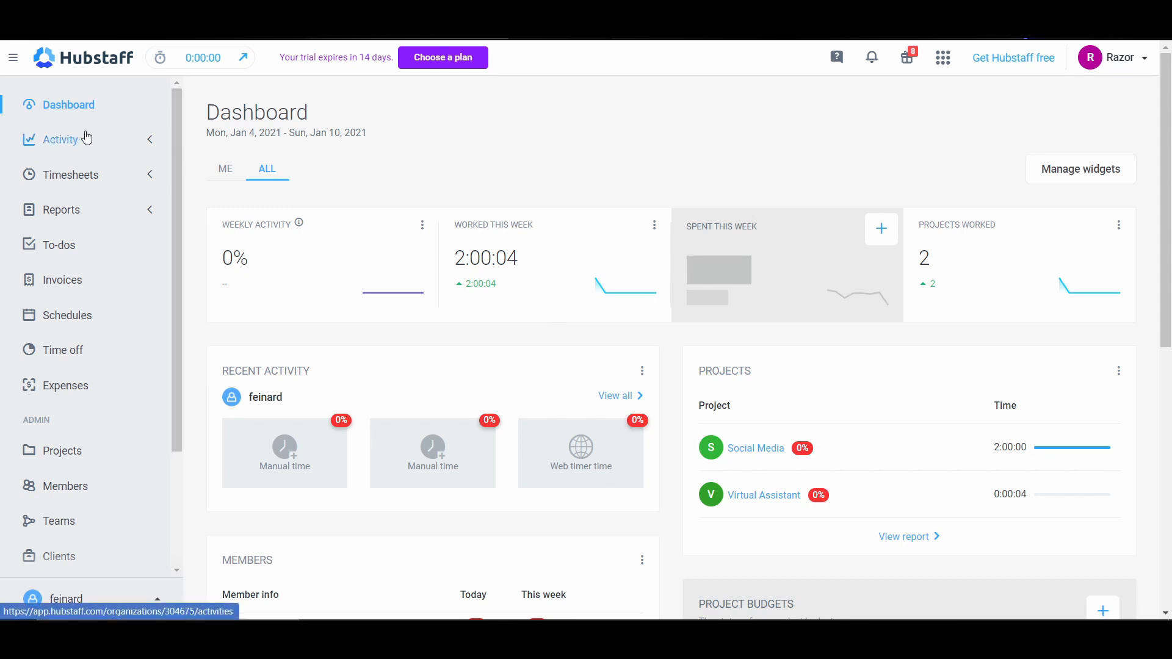
Step: Open the web timer and expand the Reports section to look through the available navigation sections
left_click(211, 69)
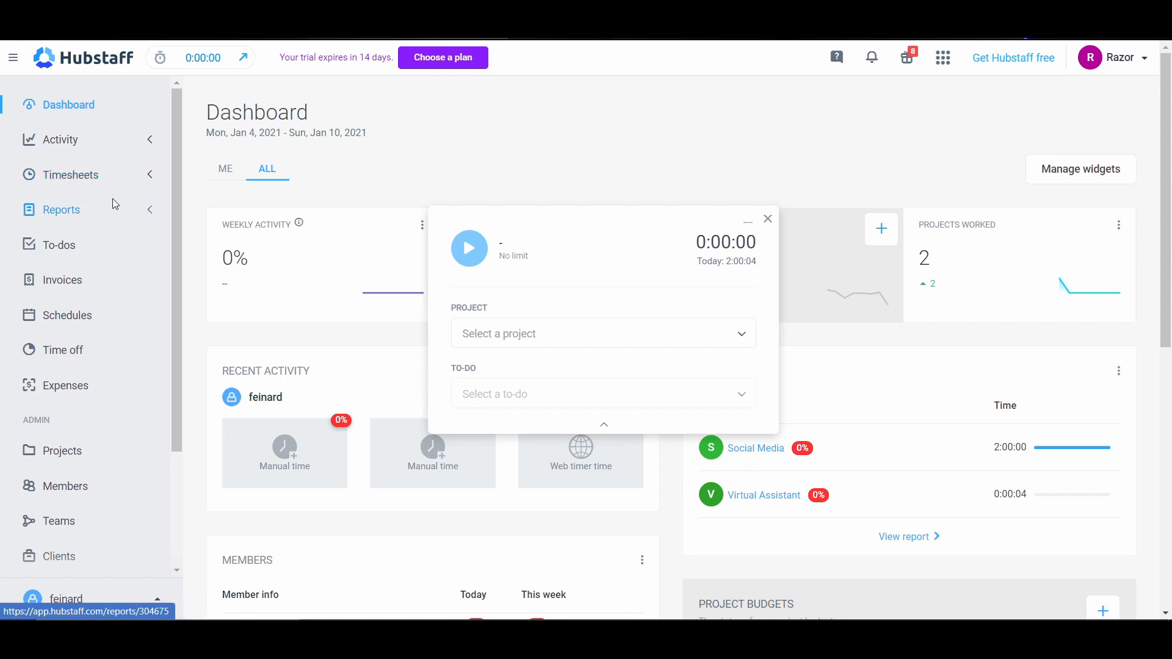
left_click(150, 215)
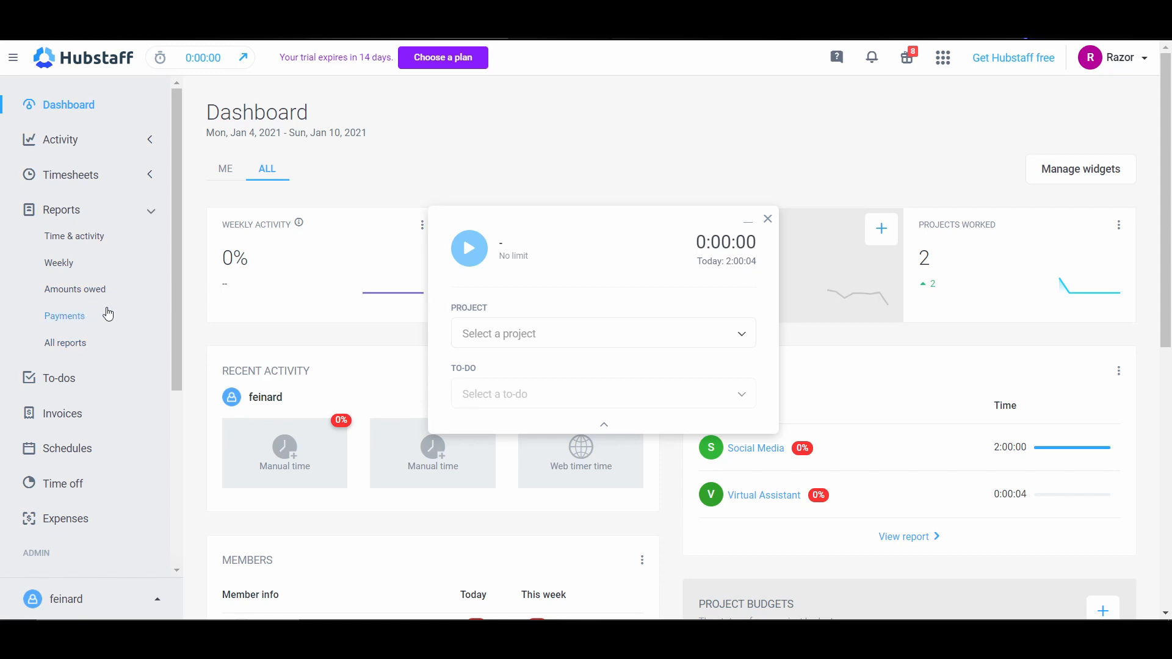
scroll(98, 293, "down", 3)
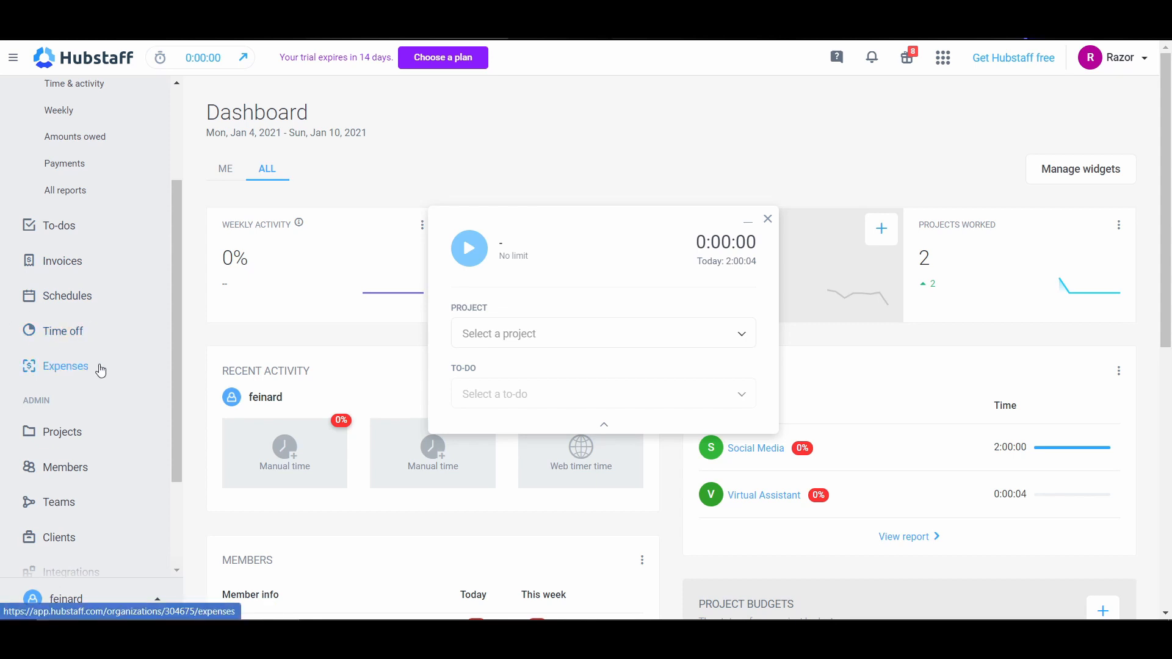
scroll(96, 375, "down", 2)
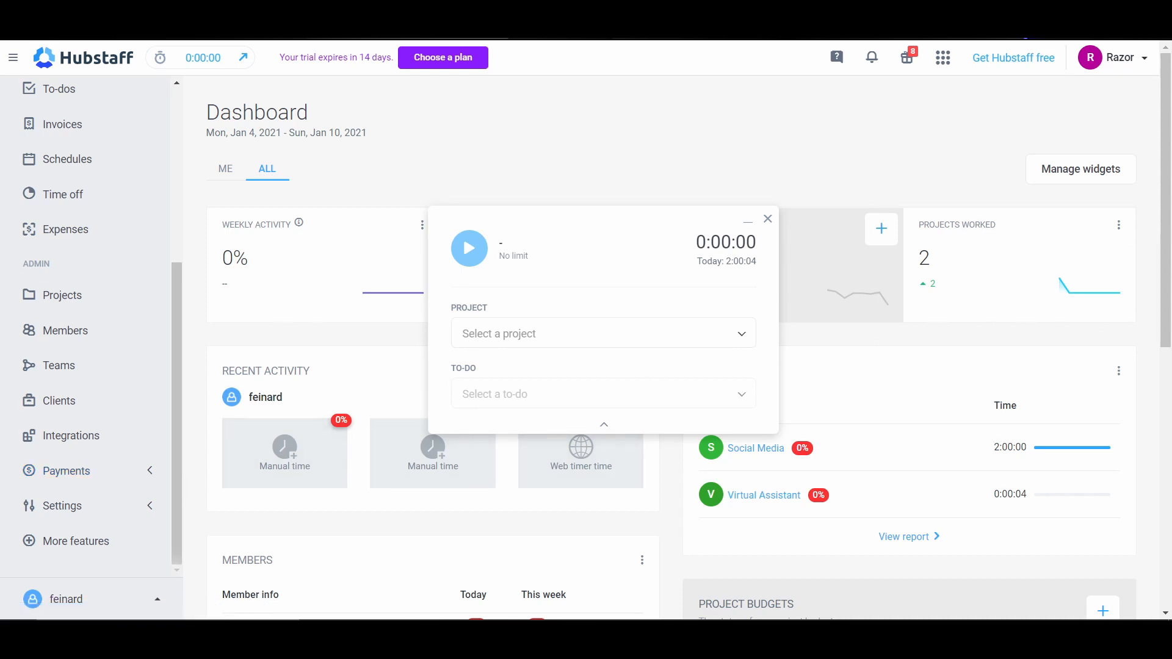
scroll(85, 324, "up", 5)
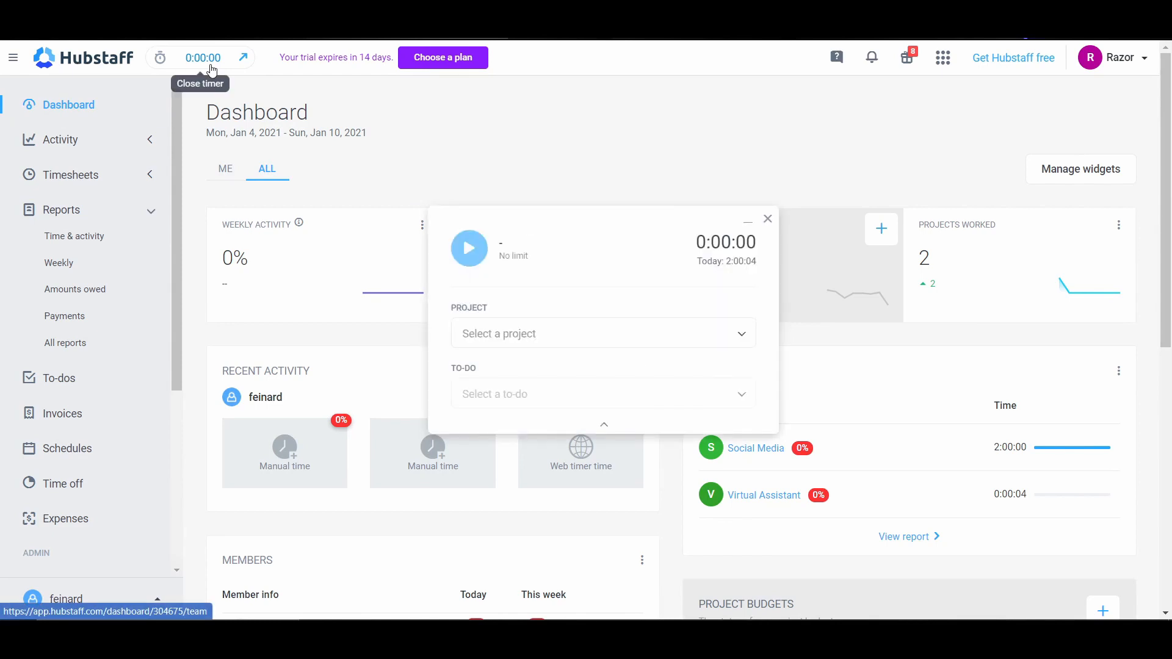
Step: Open the screenshot activity page, move the timer window aside and examine the day's hourly time blocks
left_click(150, 142)
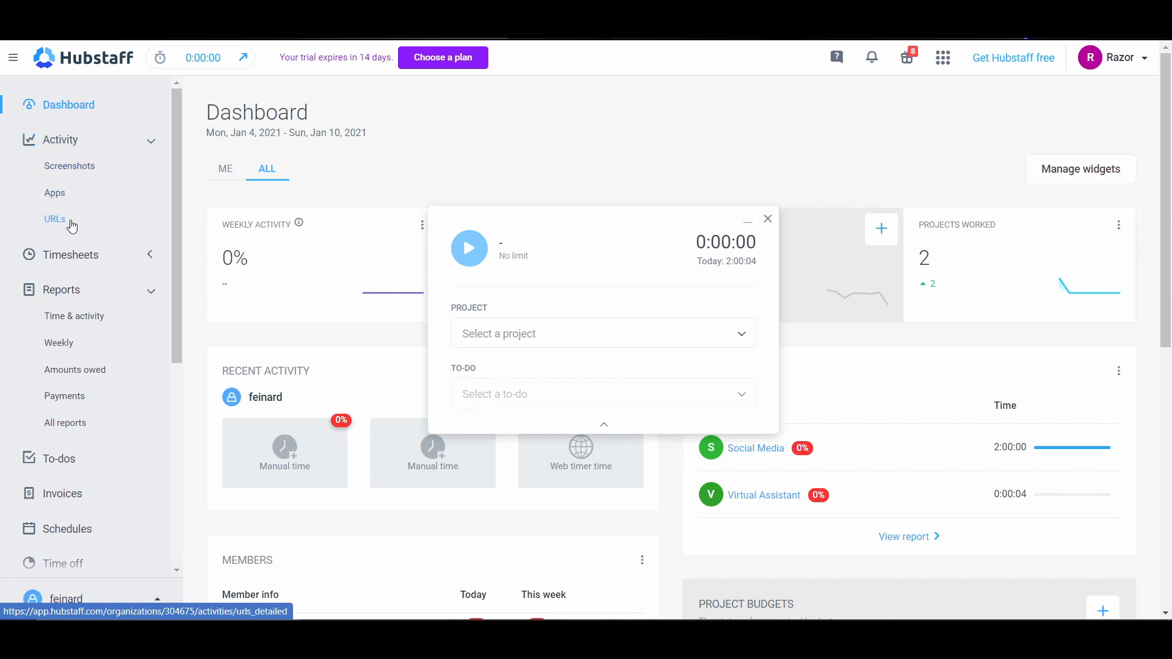
left_click(76, 167)
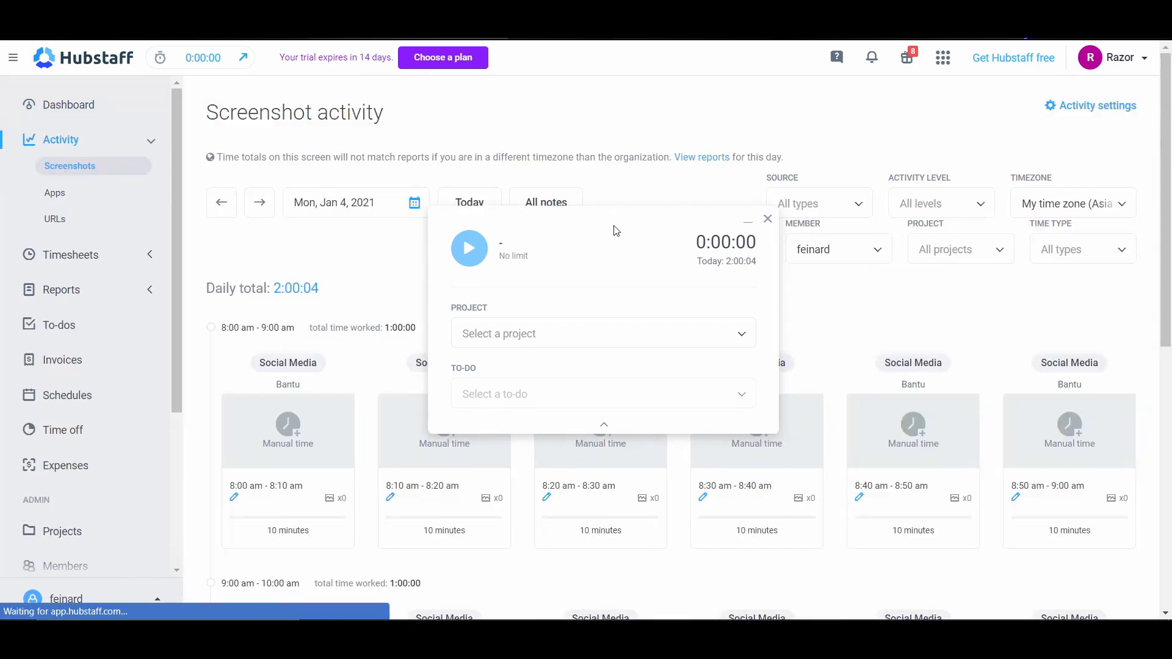
left_click_drag(615, 231, 1005, 204)
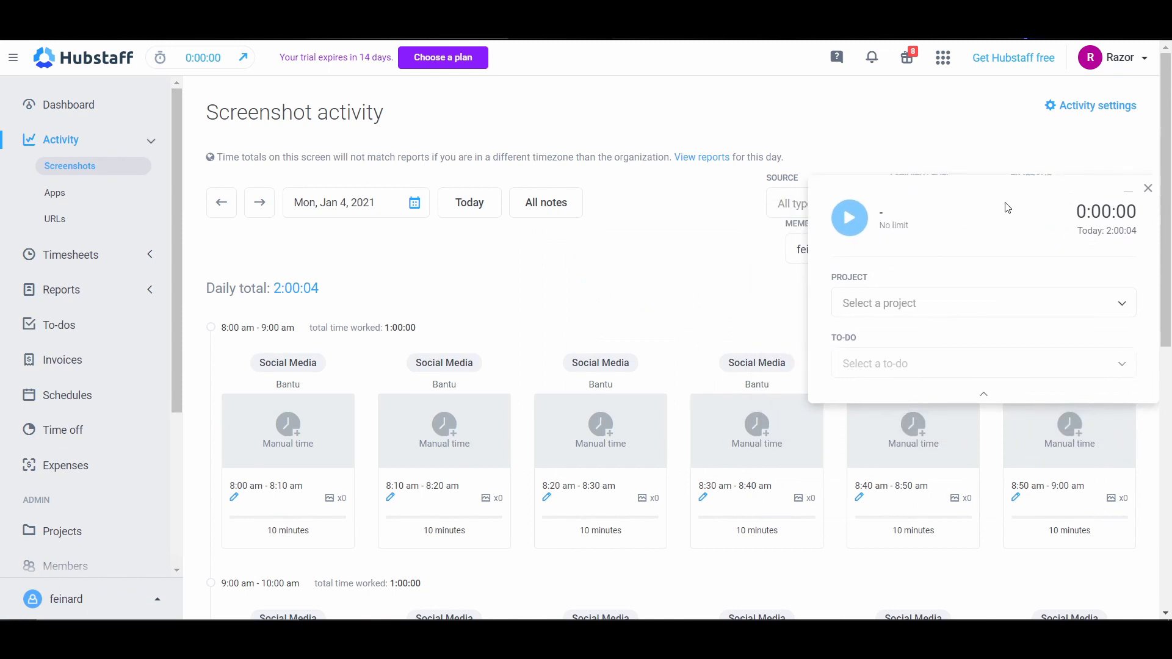
scroll(472, 355, "down", 1)
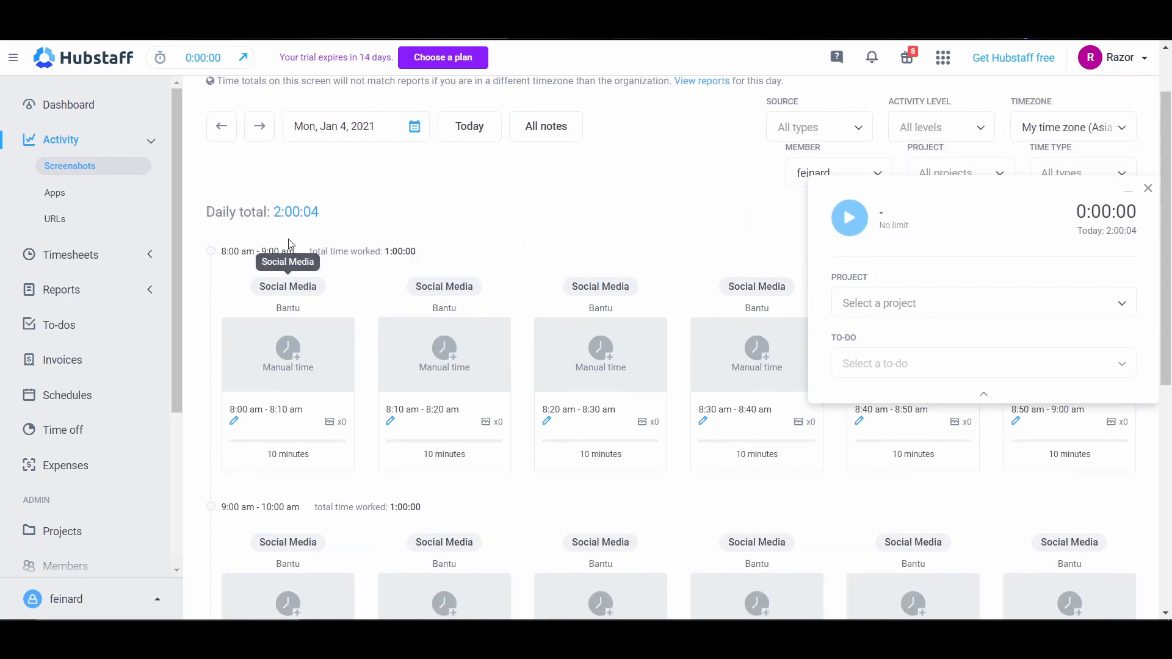
scroll(386, 337, "down", 3)
mouse_move(287, 386)
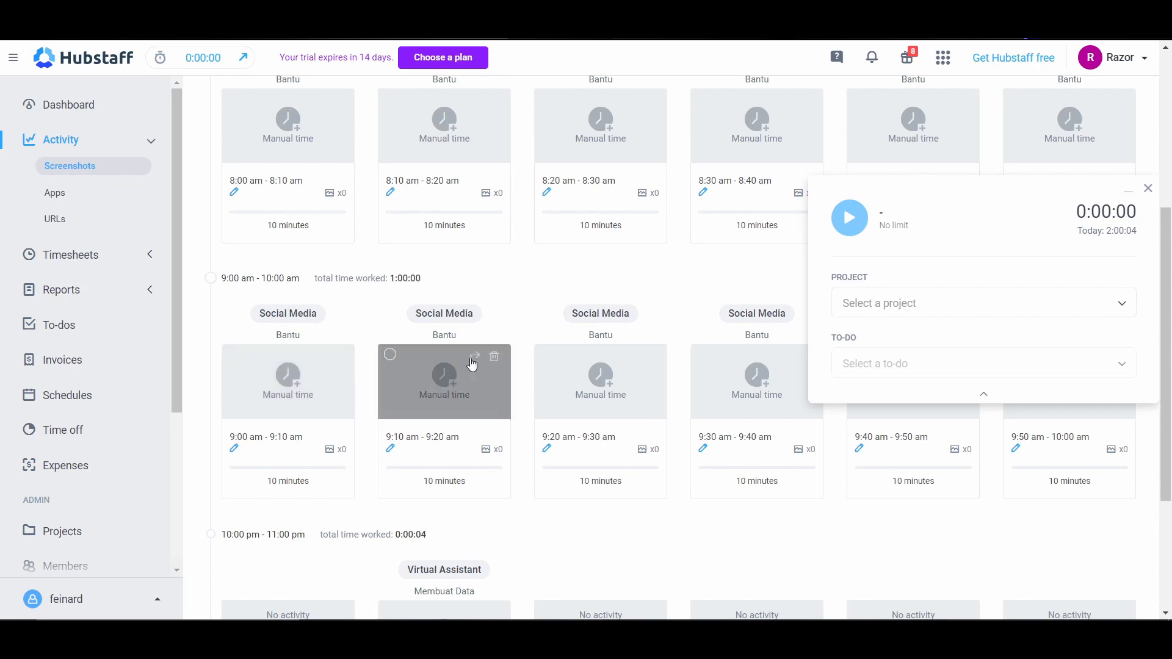
scroll(511, 367, "up", 4)
scroll(512, 367, "down", 4)
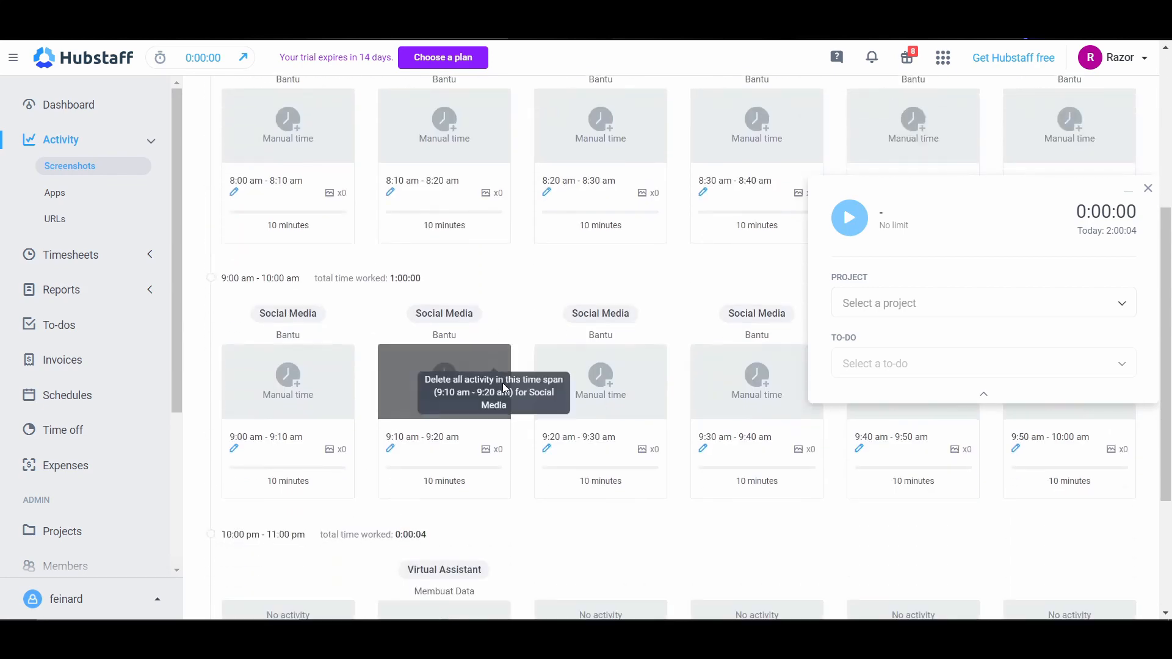
scroll(592, 425, "down", 3)
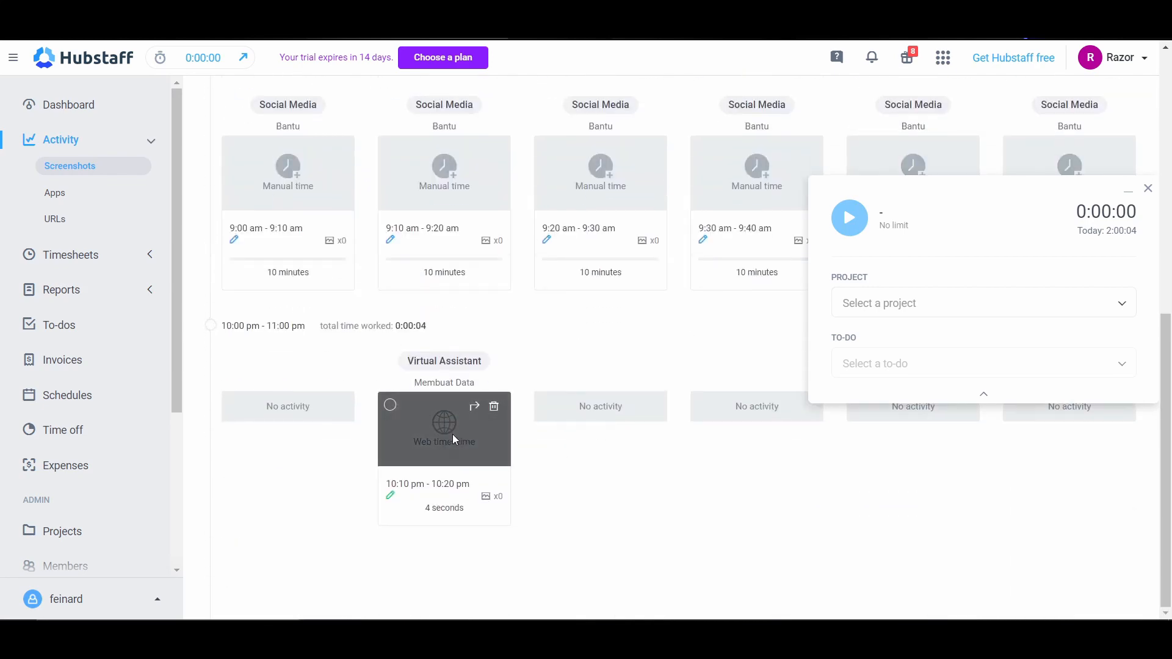
left_click(424, 433)
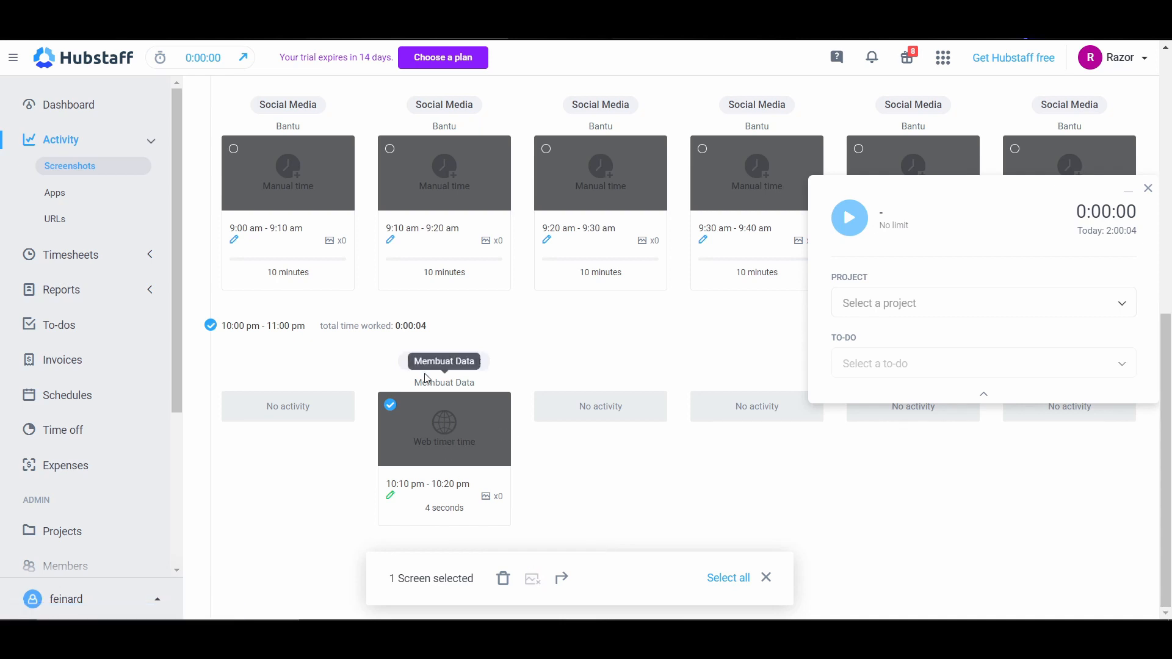
left_click(391, 405)
scroll(373, 391, "up", 3)
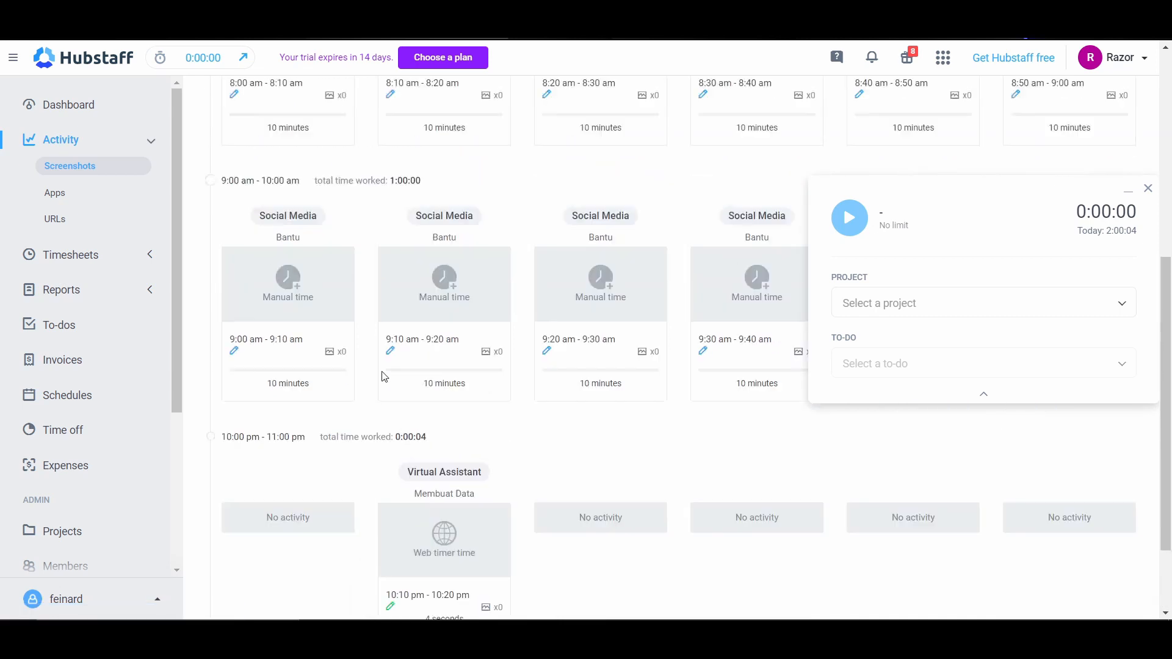
Step: View the app activity and the URL activity for Mon, Jan 4, 2021
left_click(74, 204)
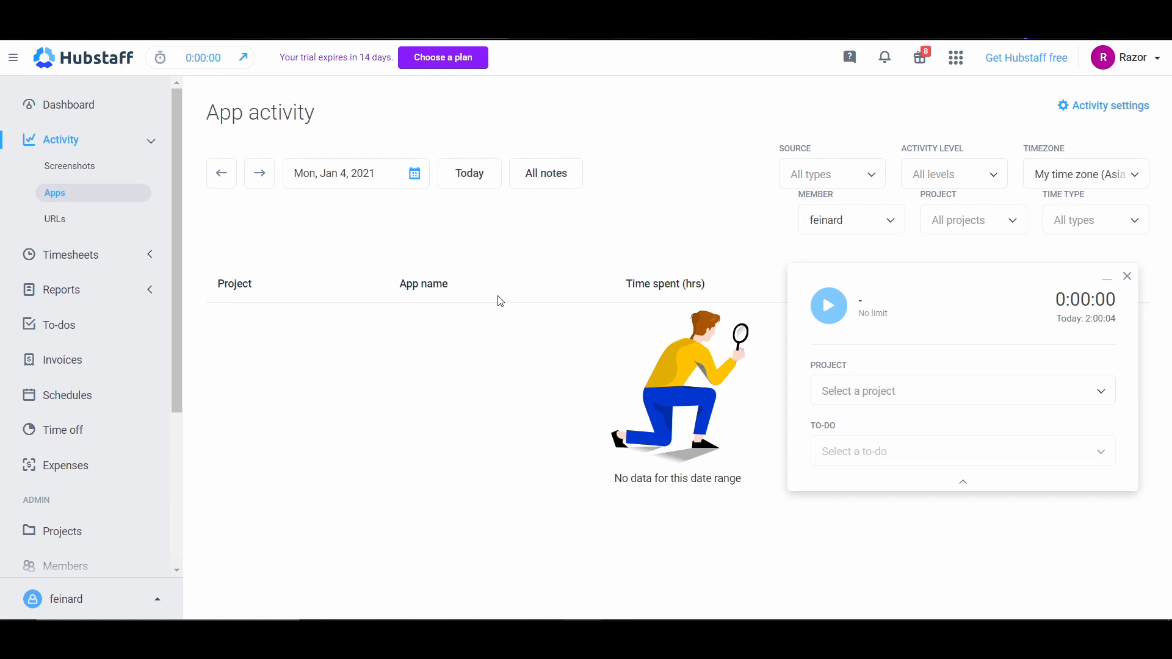
left_click(86, 225)
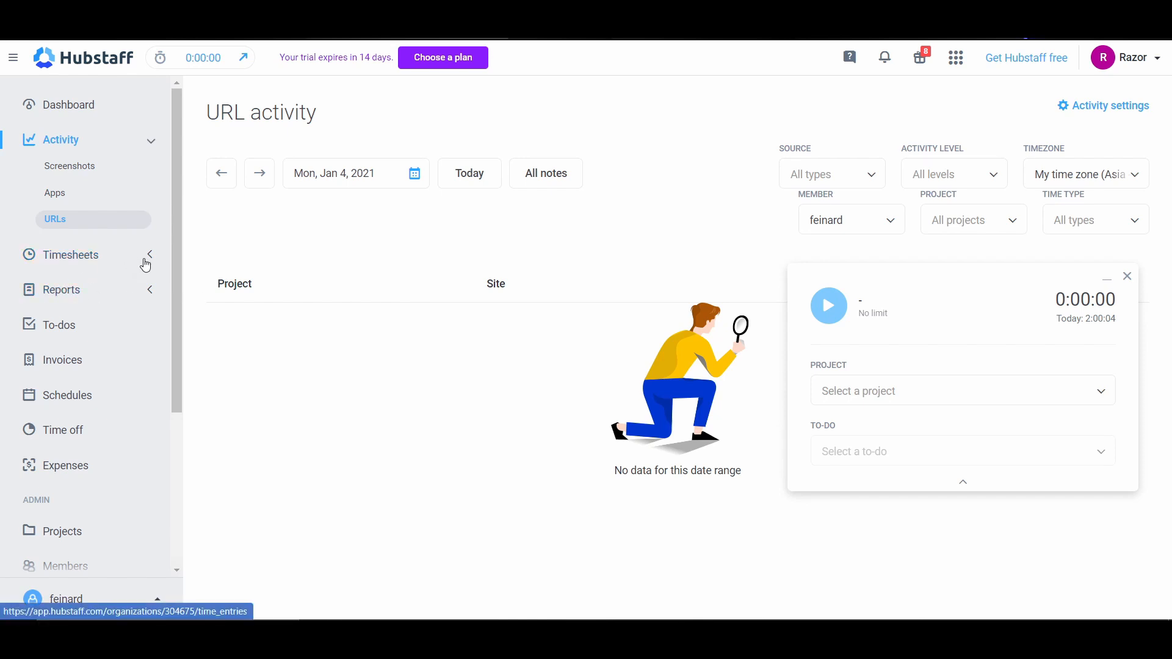
Step: Open the page for viewing and editing timesheets and move the timer window clear of the time entries
left_click(153, 265)
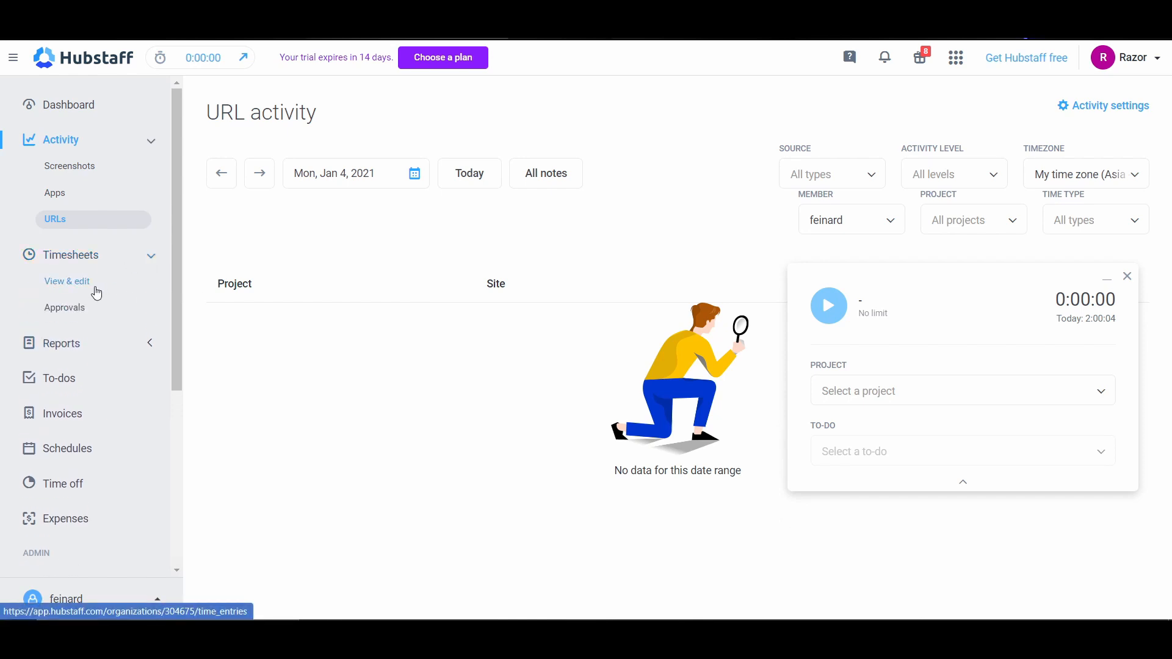
left_click(97, 294)
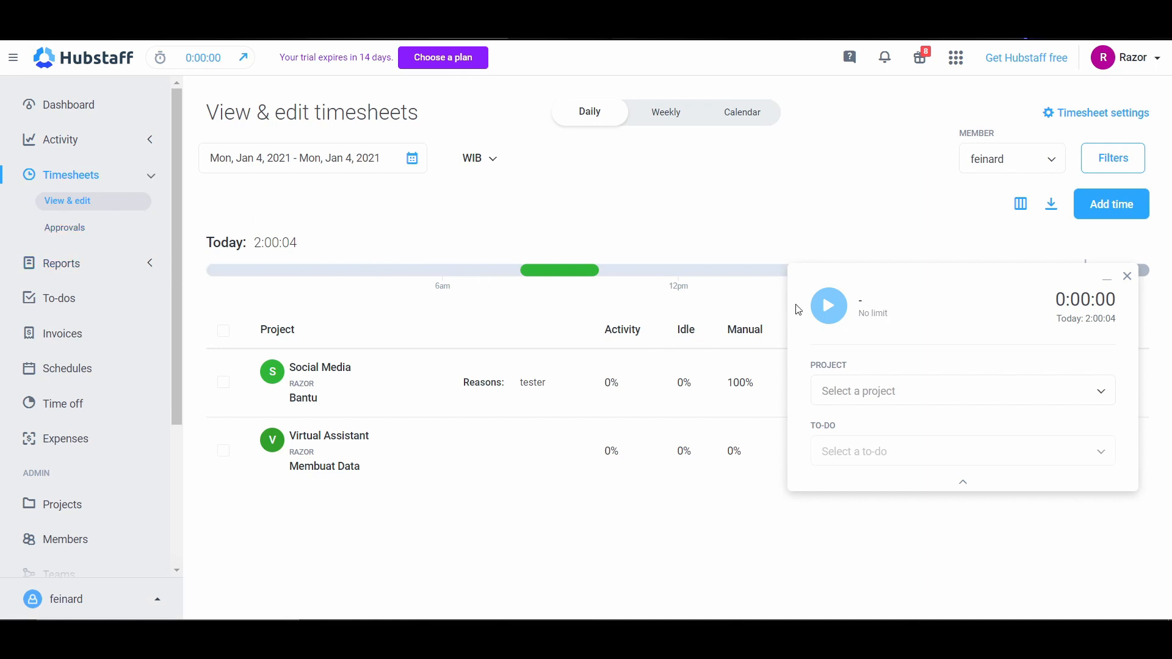
left_click_drag(963, 291, 978, 416)
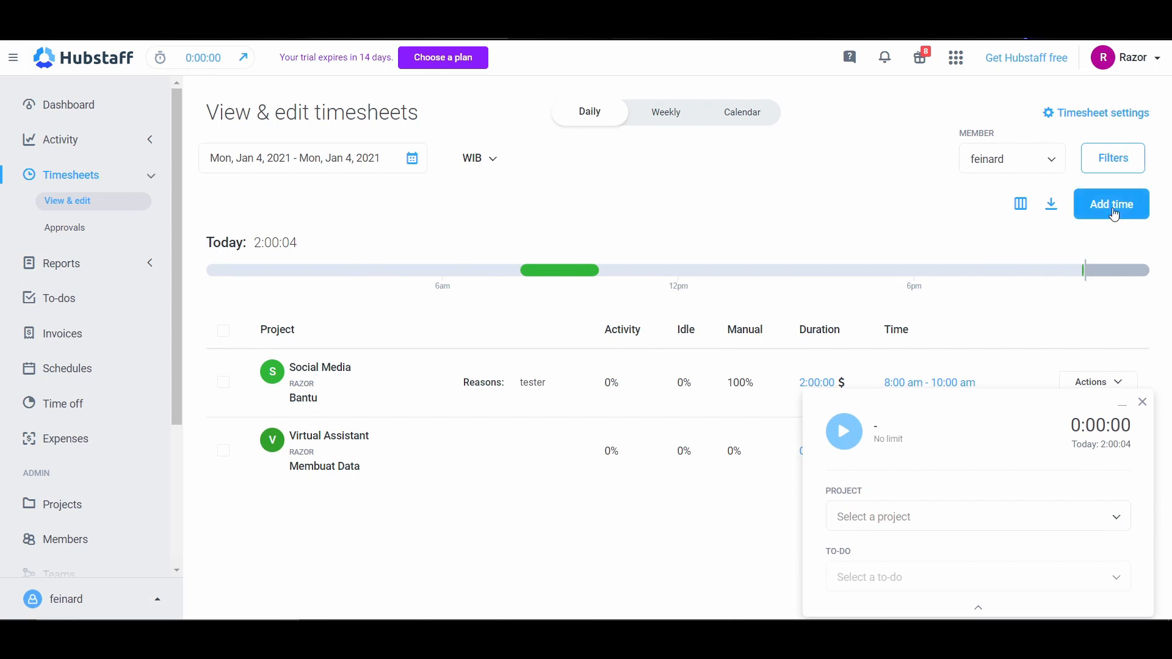
Step: Start a manual time entry ending at 12:00 pm for the Developers project with the to-do DO STUFF 2x
left_click(1084, 218)
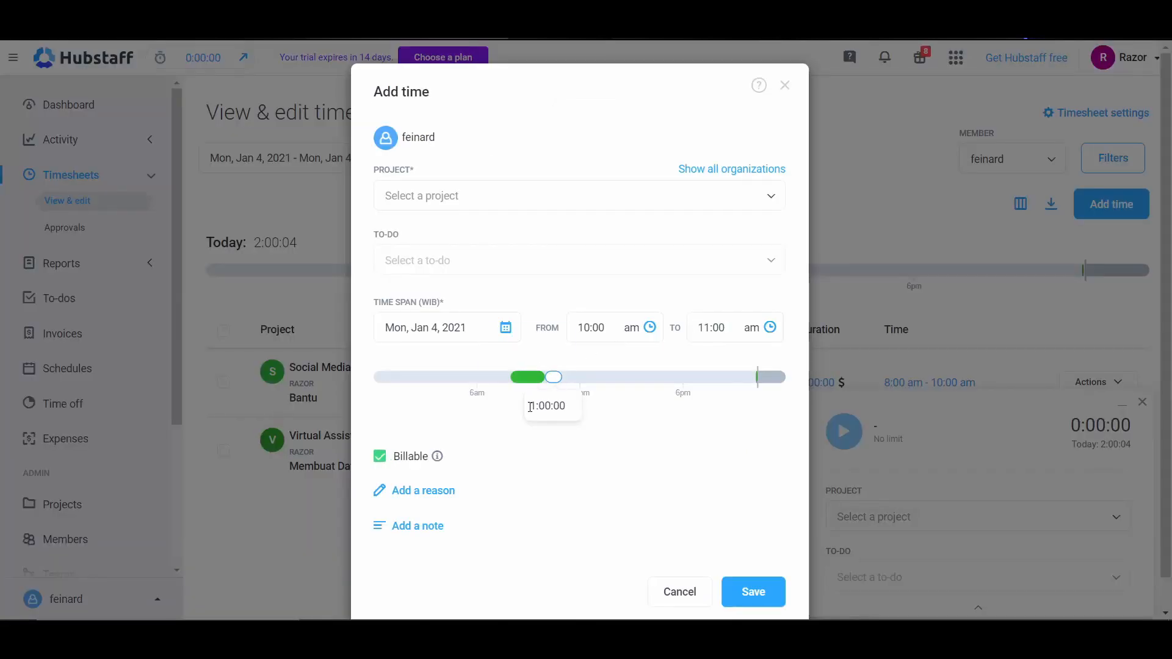
left_click_drag(727, 333, 696, 328)
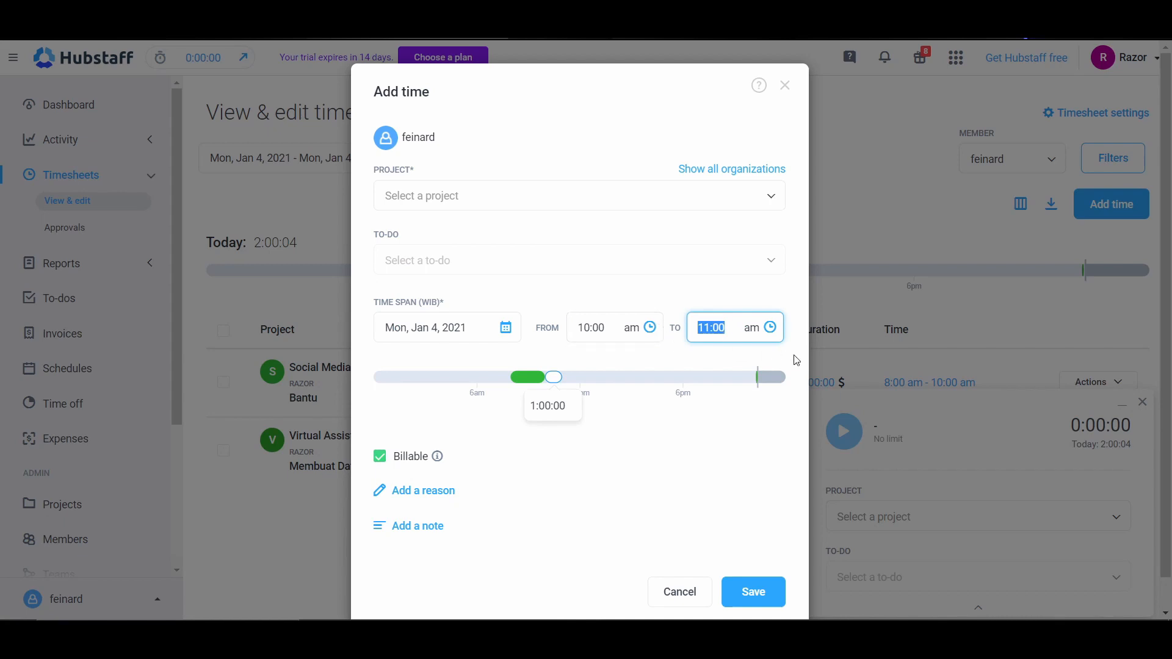
type("12")
left_click(427, 195)
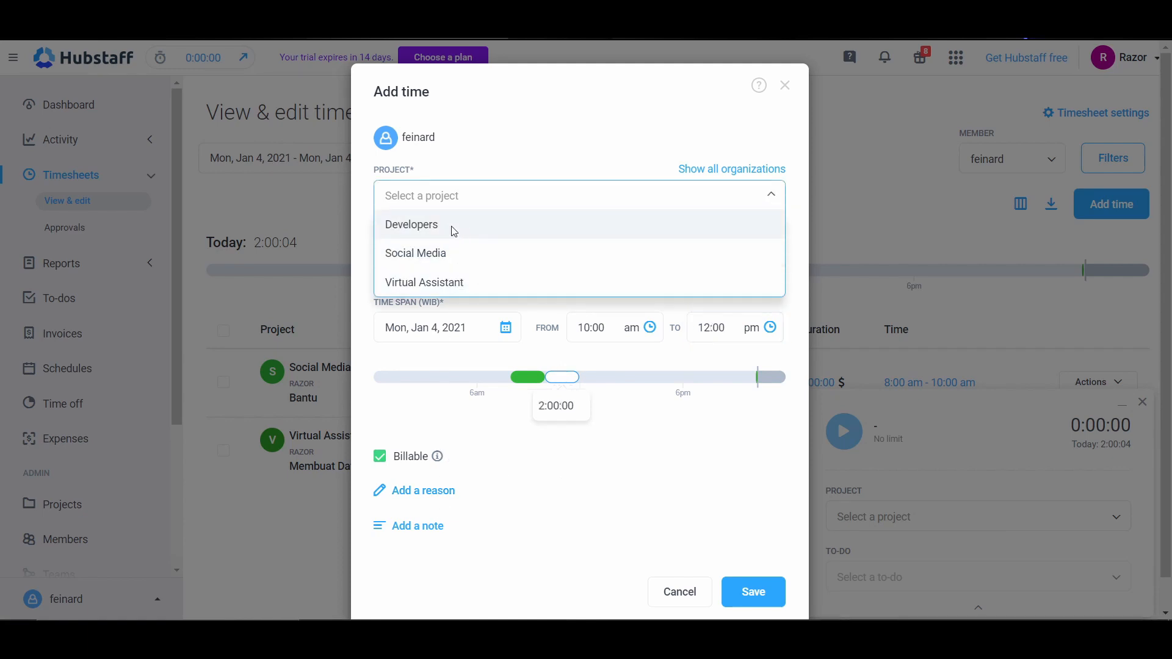
left_click(453, 231)
left_click(445, 254)
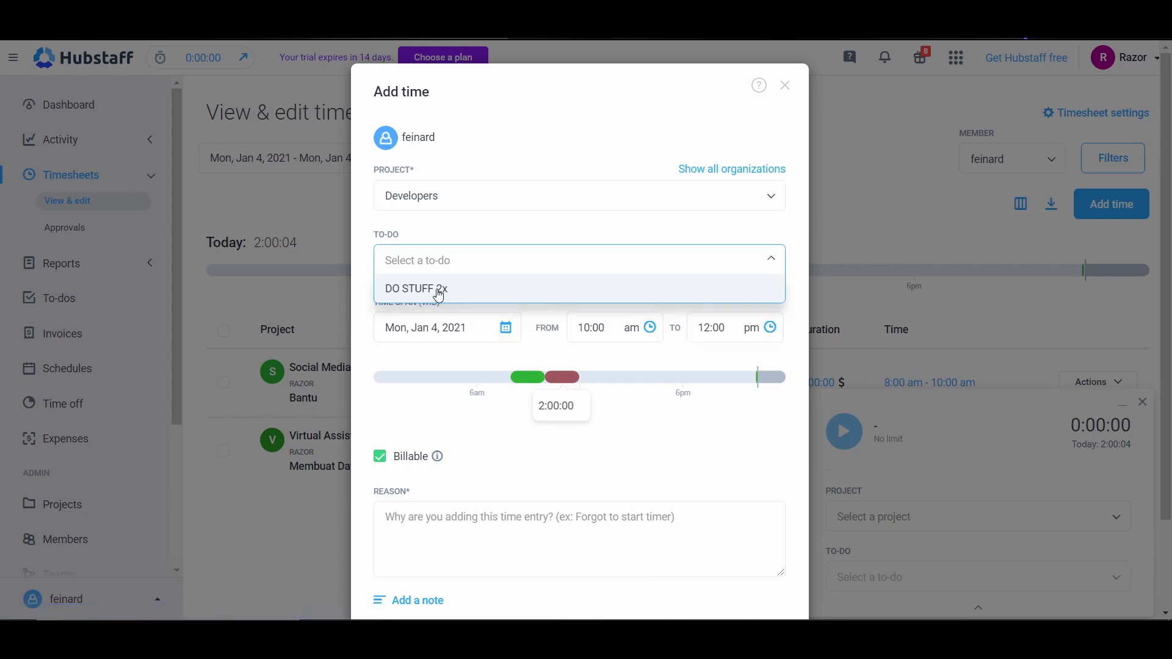
left_click(438, 290)
Step: Enter the reason "Saya lupa memasukan timer" for the time entry and save it
scroll(471, 513, "down", 3)
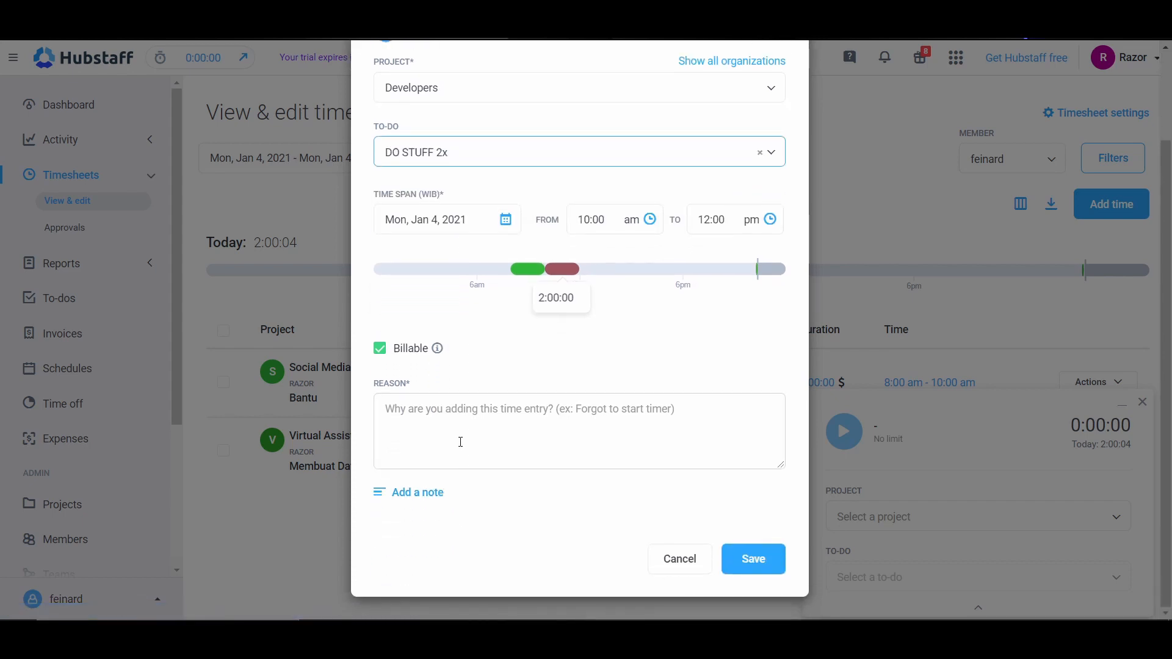
left_click(462, 441)
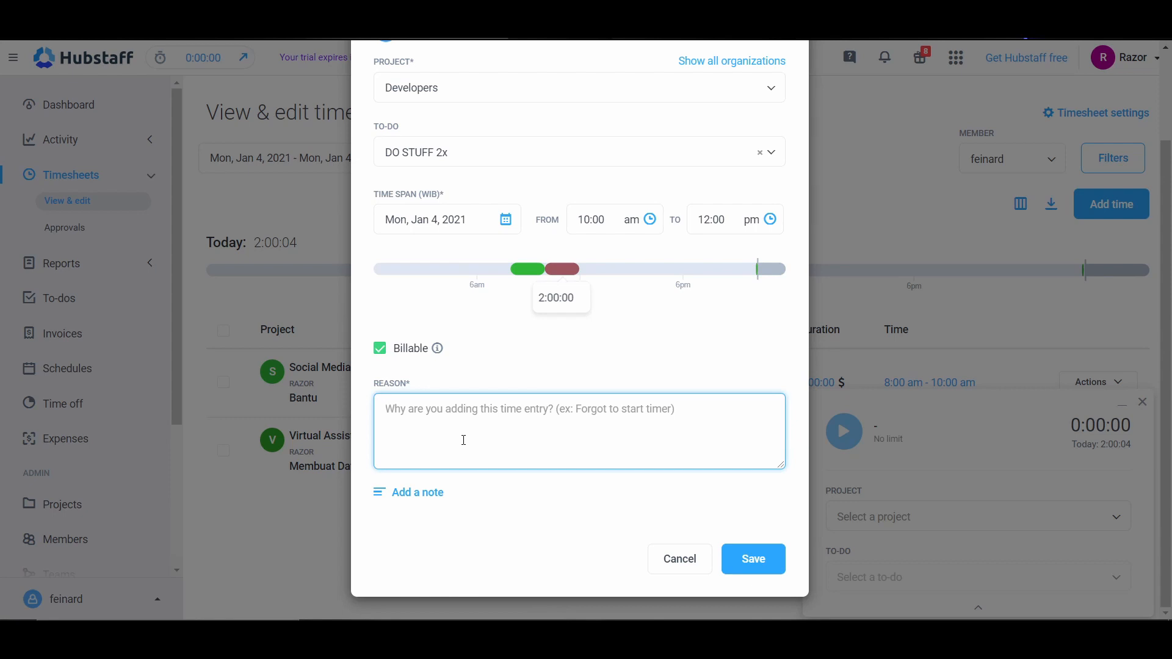
type("Saya lu")
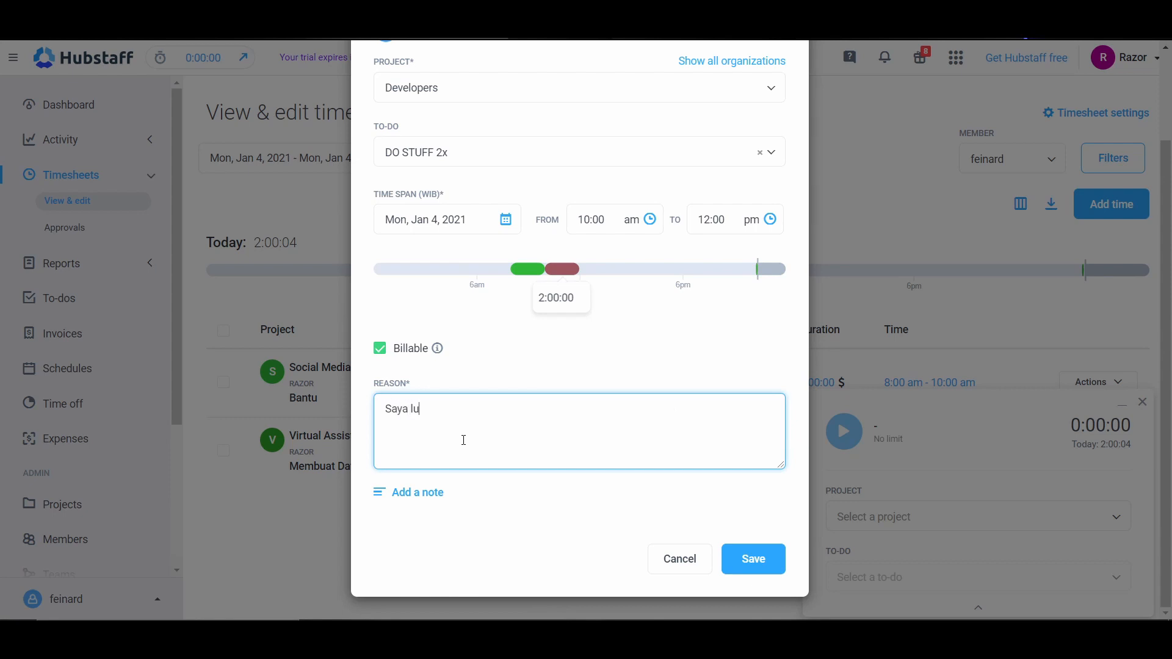
type("pa memasukan timer")
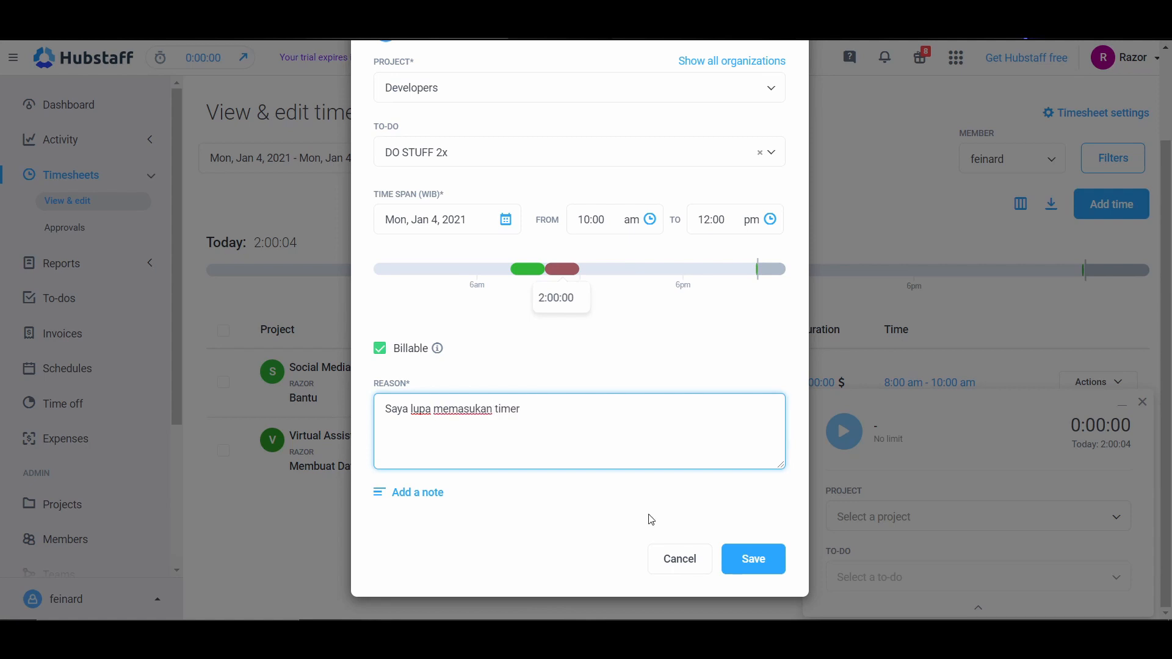
left_click(741, 550)
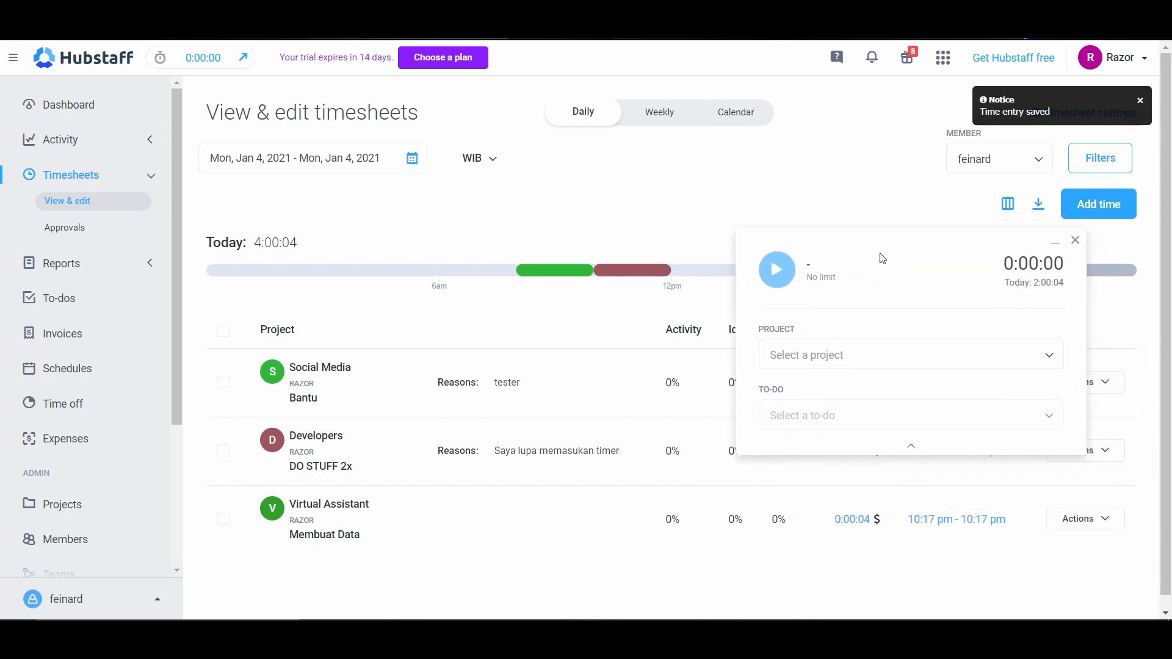
Step: Track time with the web timer on the Social Media project's Bantu to-do for a few seconds, then stop it
left_click(863, 363)
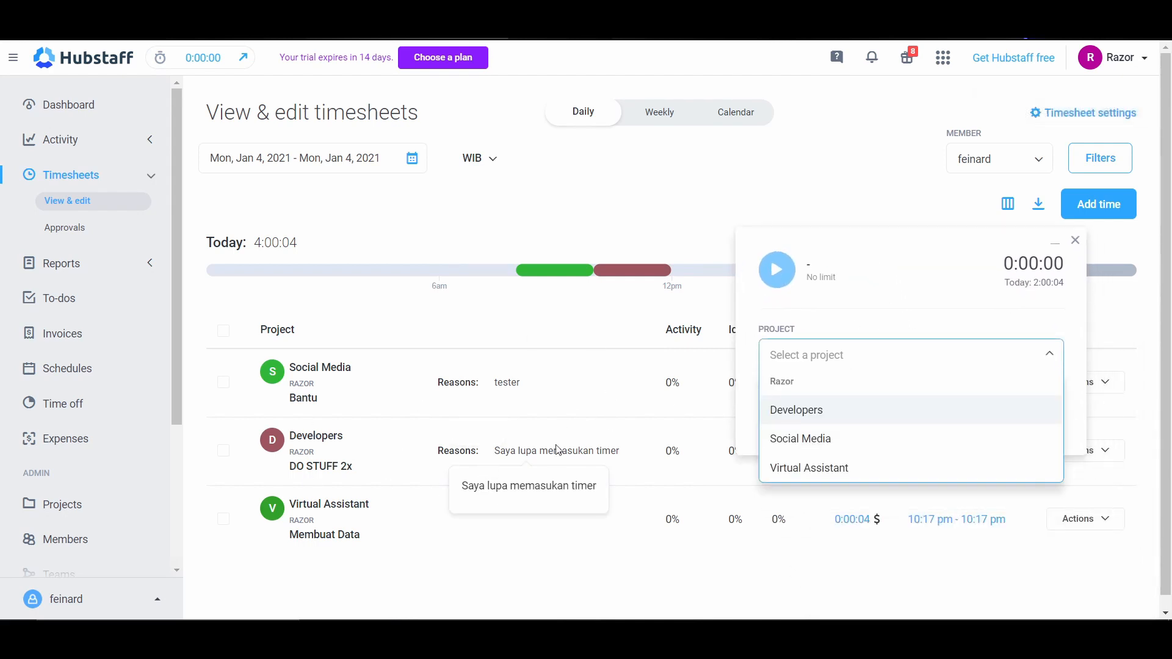
left_click(831, 445)
left_click(841, 421)
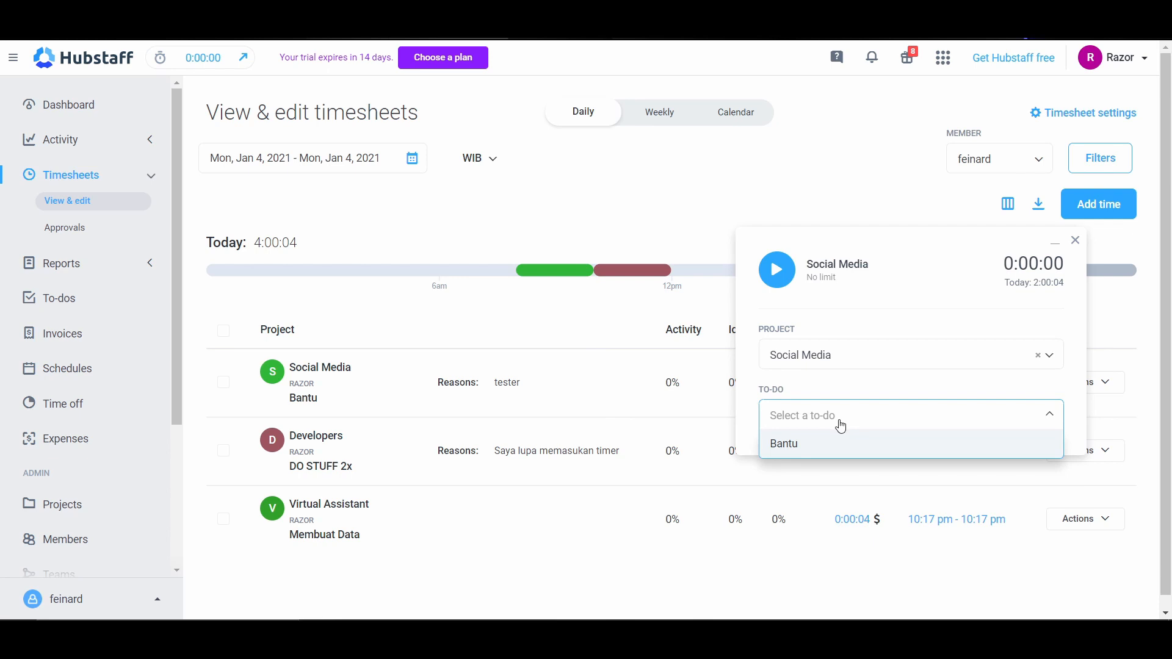
left_click(825, 450)
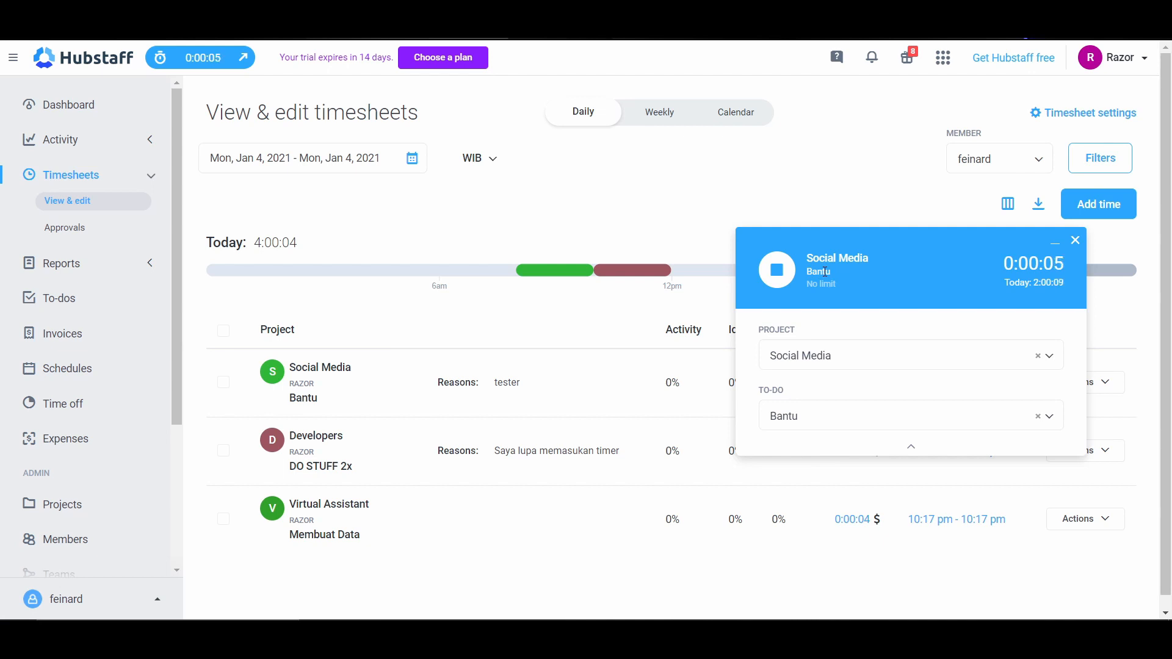
left_click(791, 280)
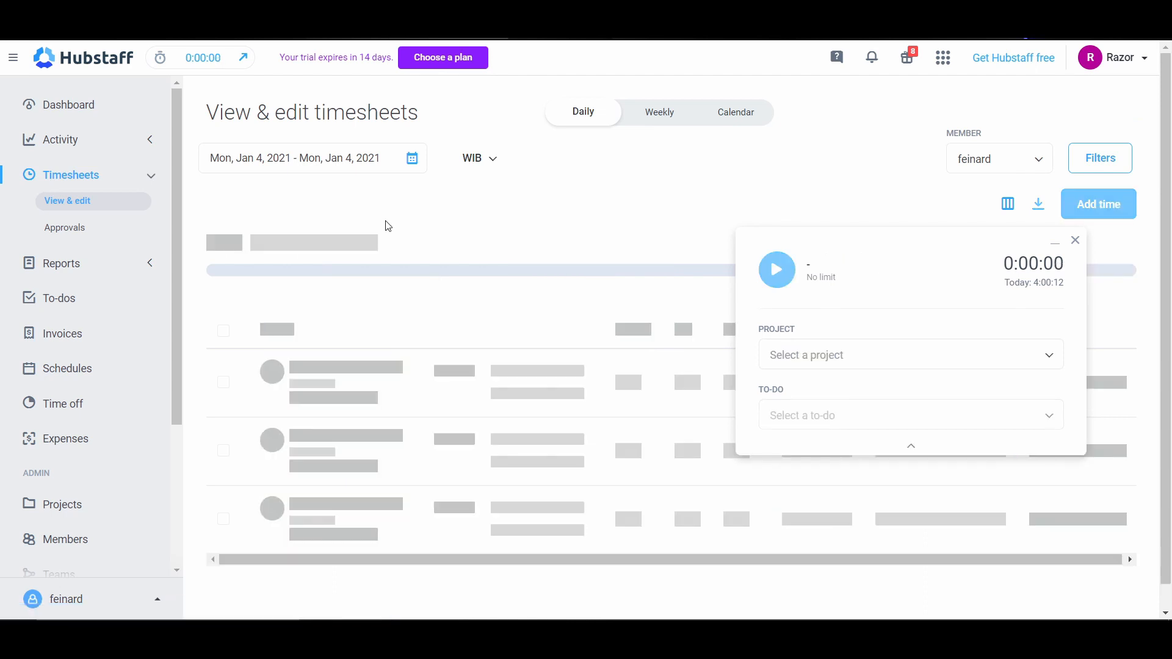
Step: Move the timer window off the timesheet rows and close it
scroll(433, 303, "down", 2)
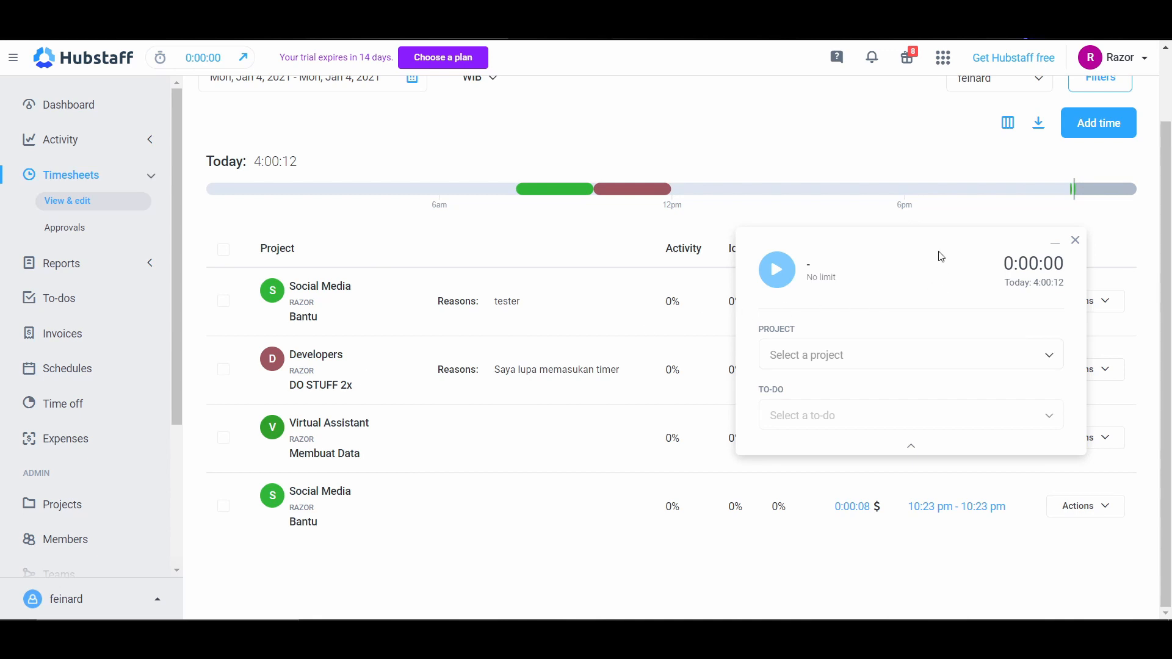
left_click_drag(941, 256, 901, 379)
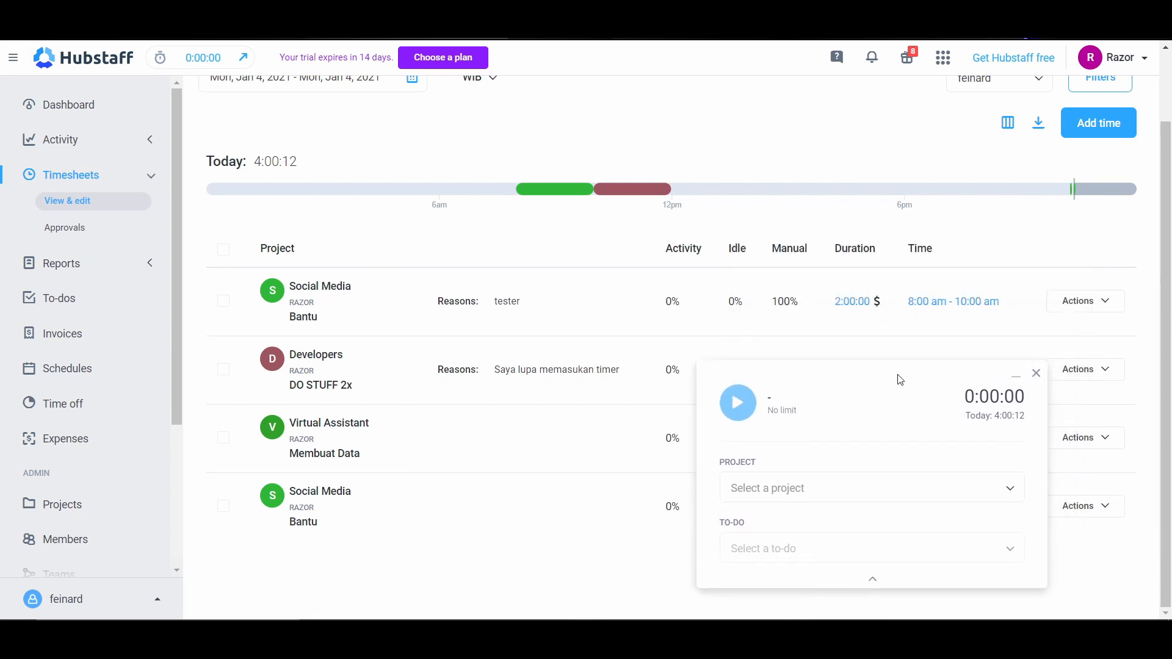
left_click(1036, 376)
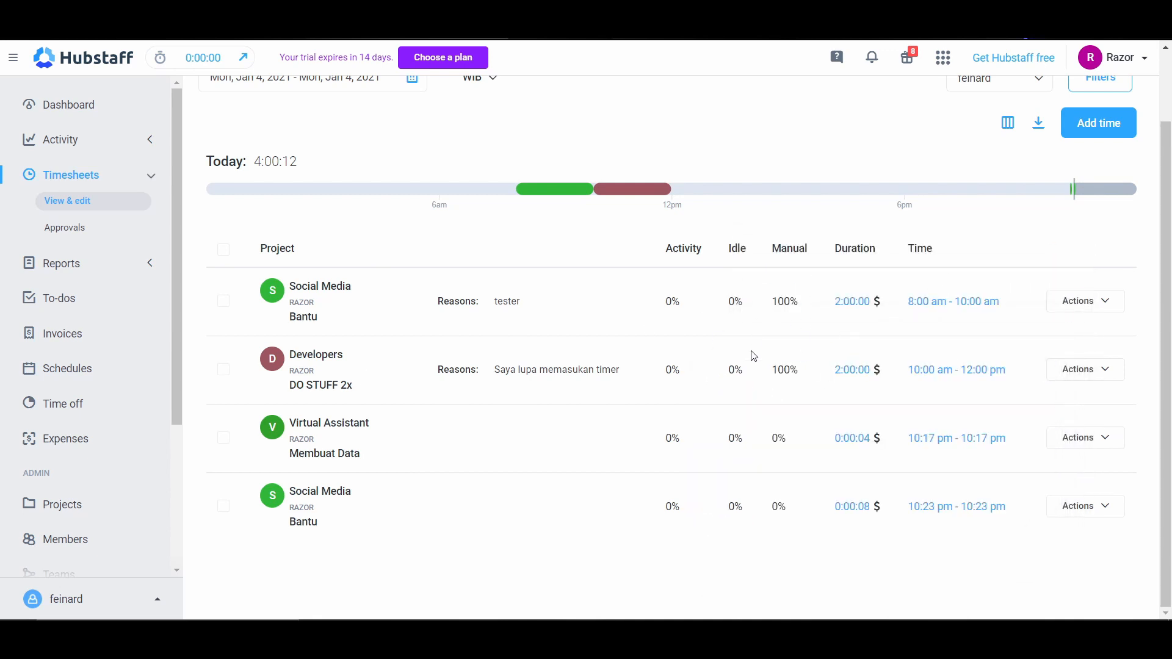
Step: Open the Developers 10:00 am - 12:00 pm entry for splitting and look over its reassignment, to-do and reason settings
left_click(1097, 303)
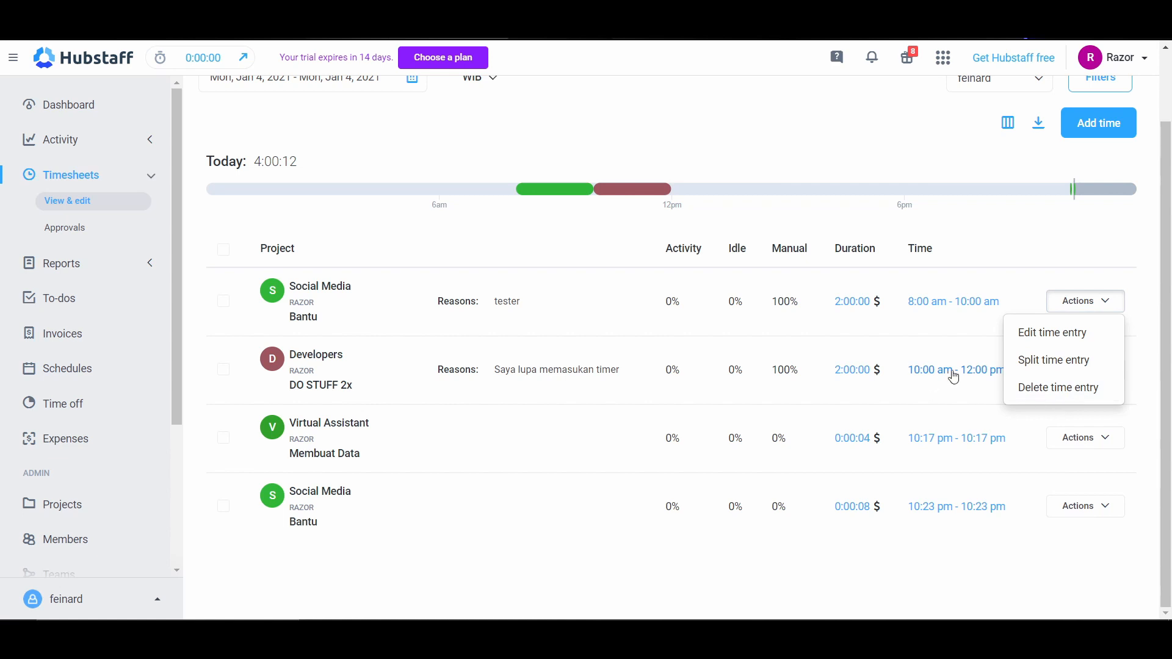
left_click(954, 403)
left_click(1090, 377)
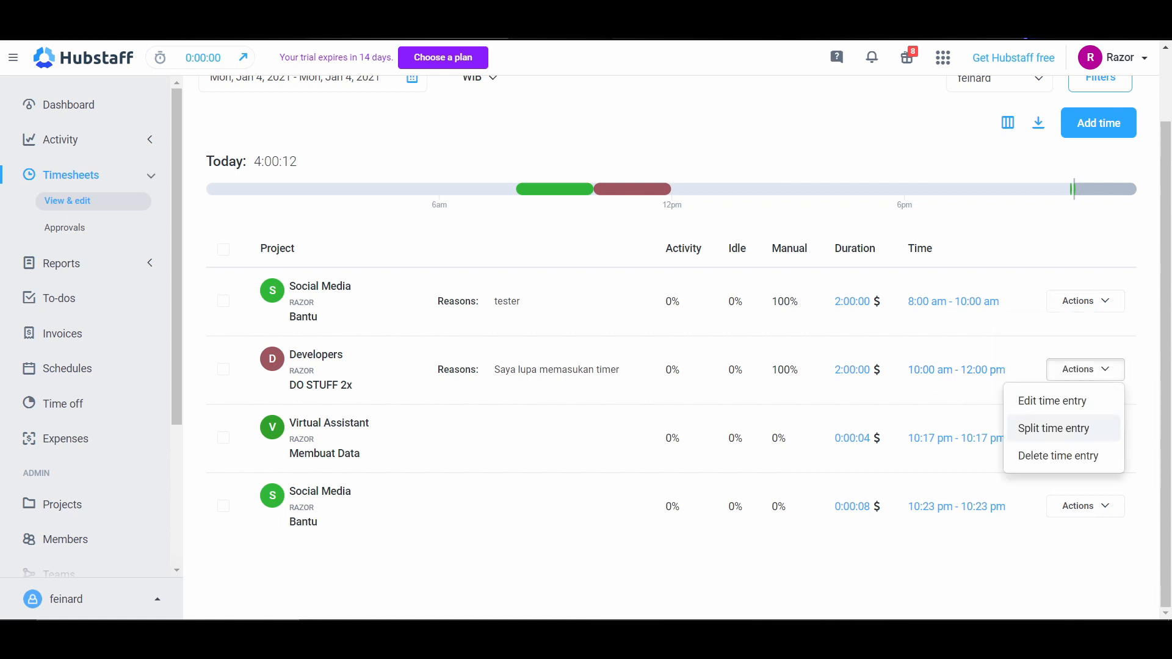
left_click(1059, 428)
scroll(642, 363, "down", 3)
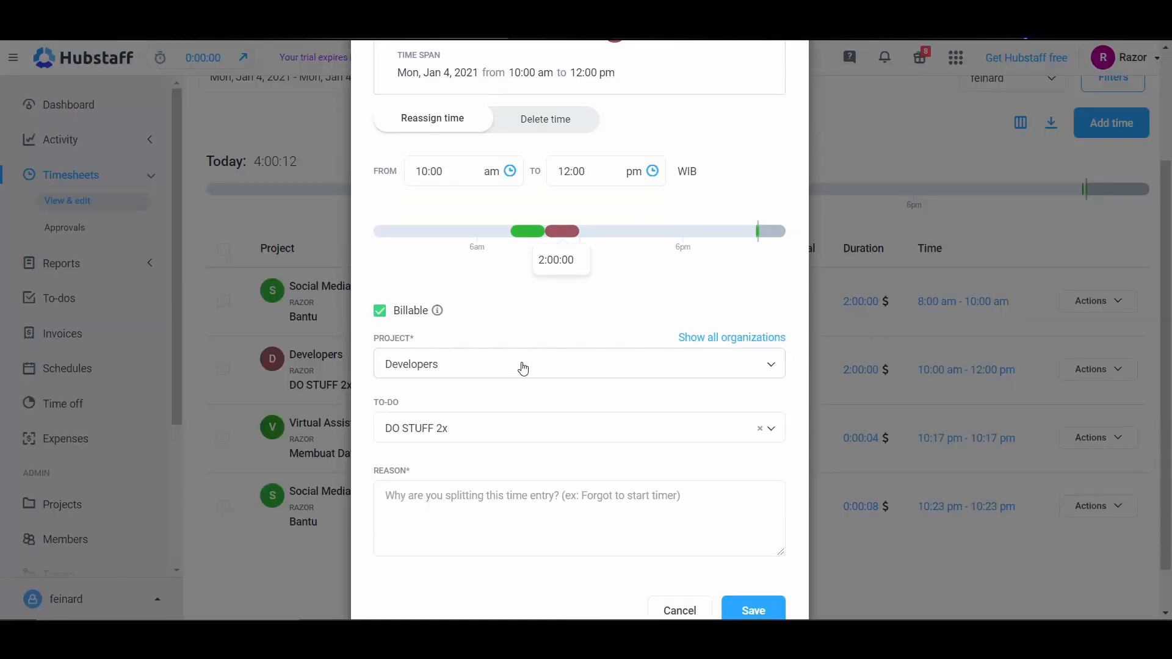
left_click(508, 428)
left_click(498, 455)
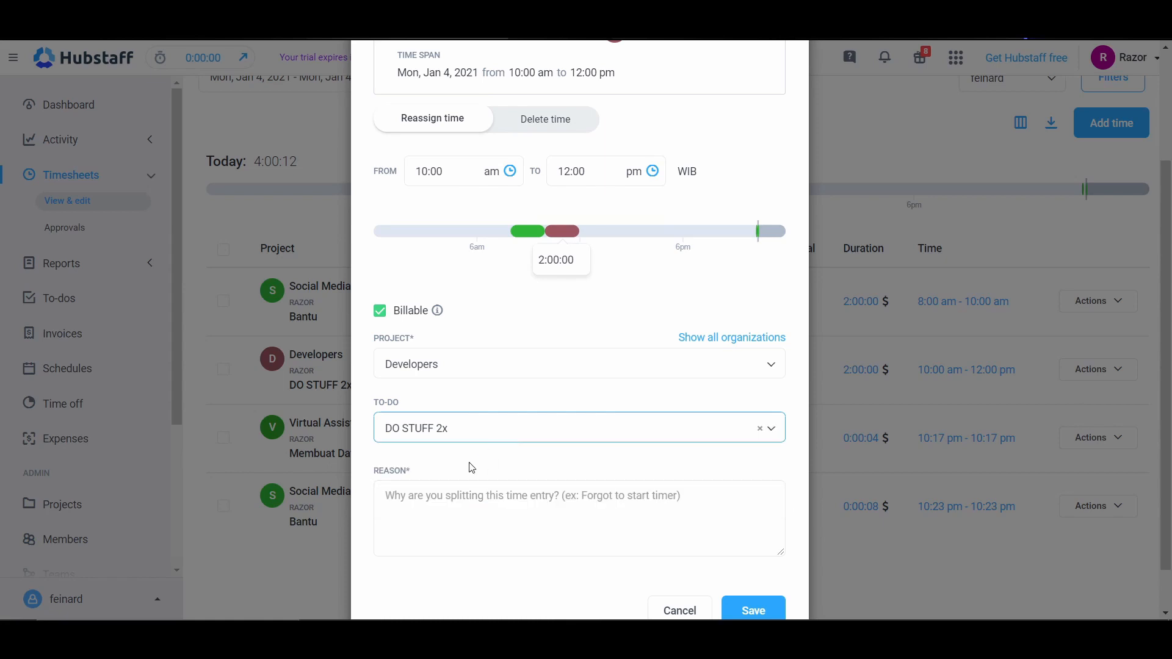
left_click(468, 485)
scroll(537, 444, "up", 1)
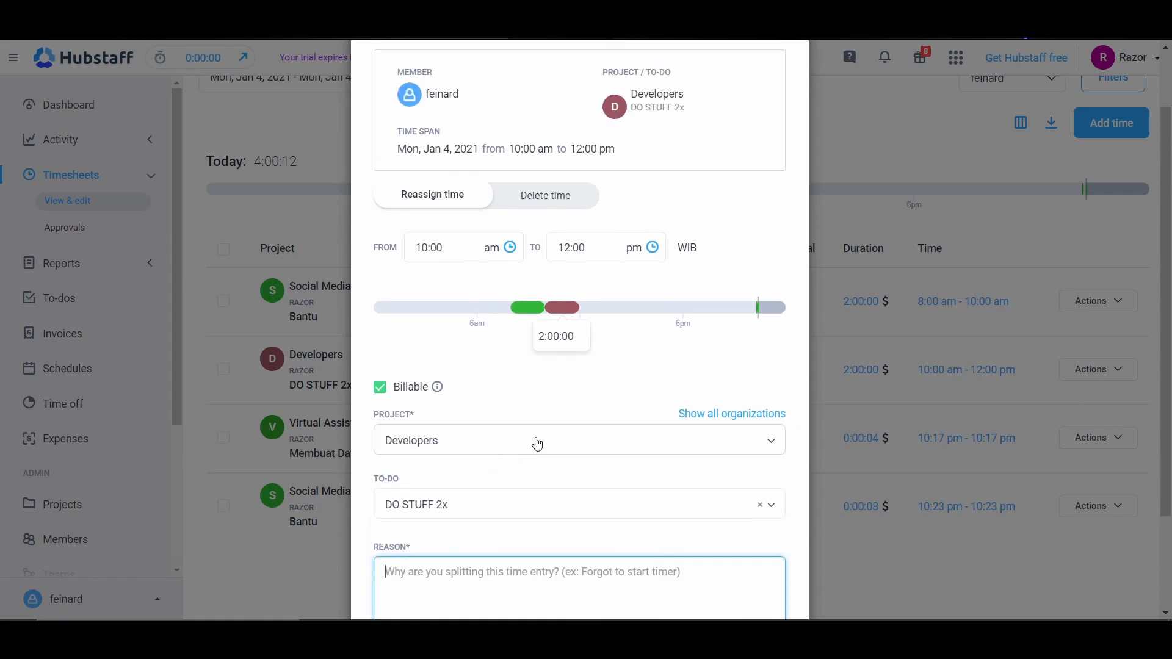
Step: Delete the full 10:00 am to 12:00 pm span of the Developers entry with the reason "delet" and save
left_click(560, 209)
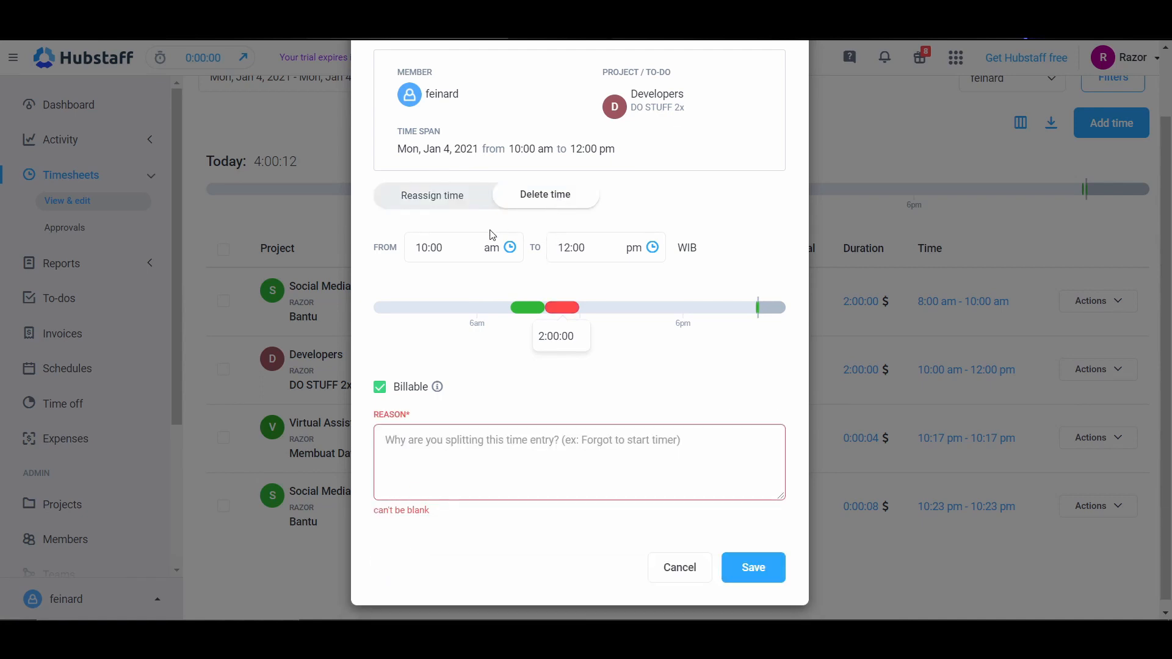
left_click(439, 196)
left_click(543, 200)
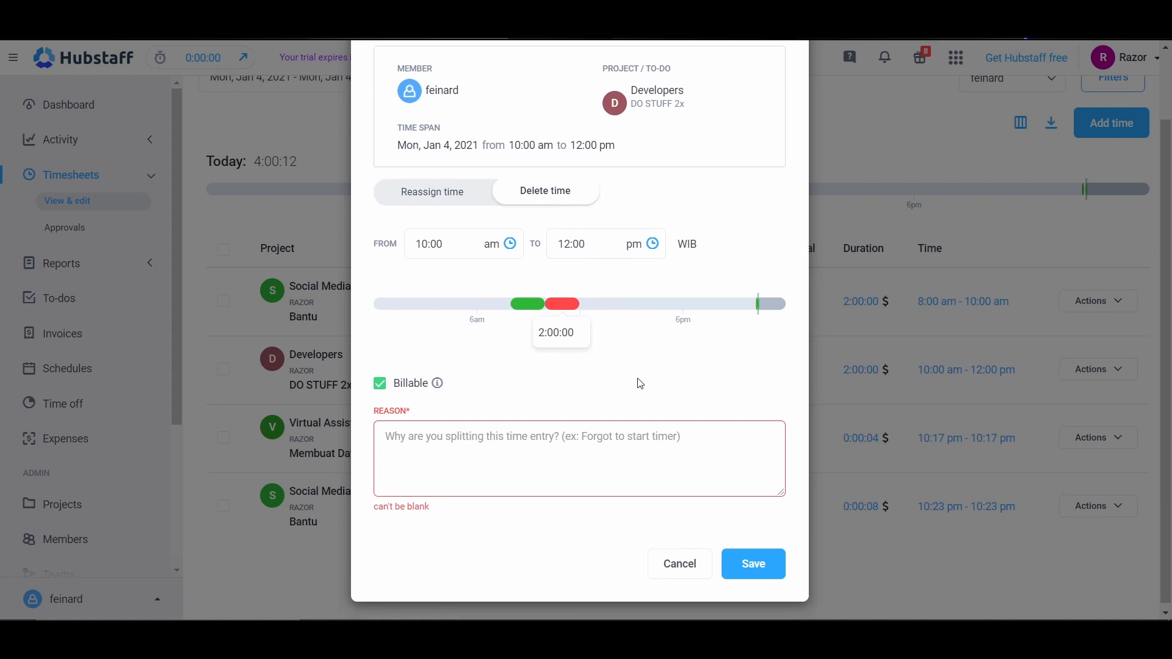
left_click(574, 433)
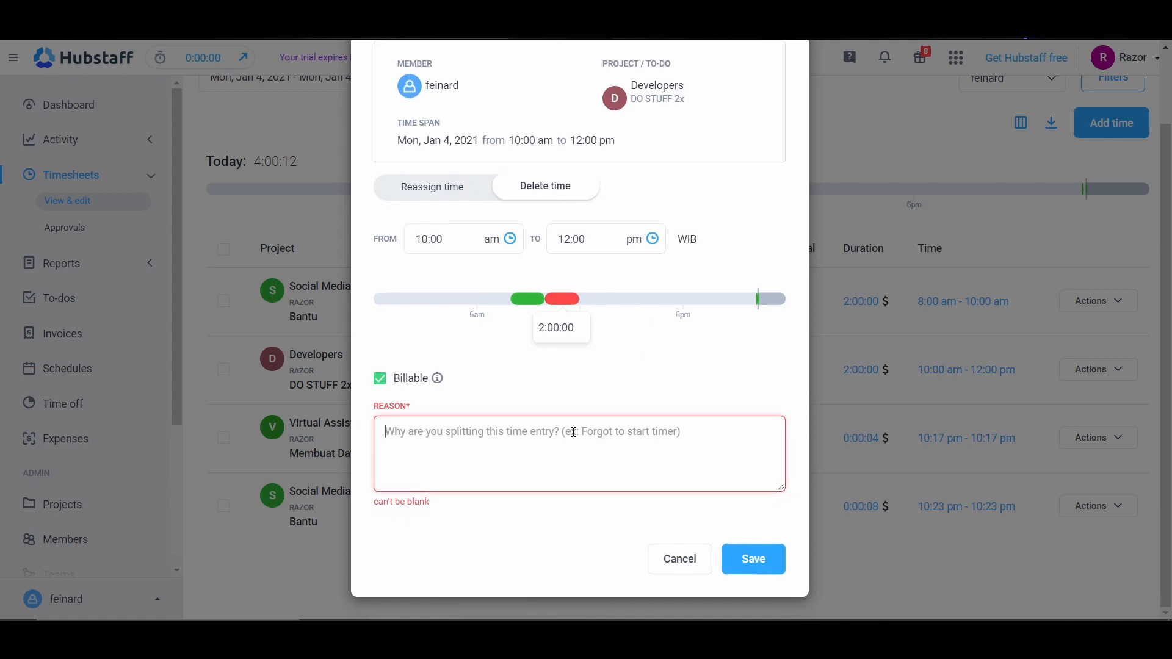
type("delete")
left_click(751, 559)
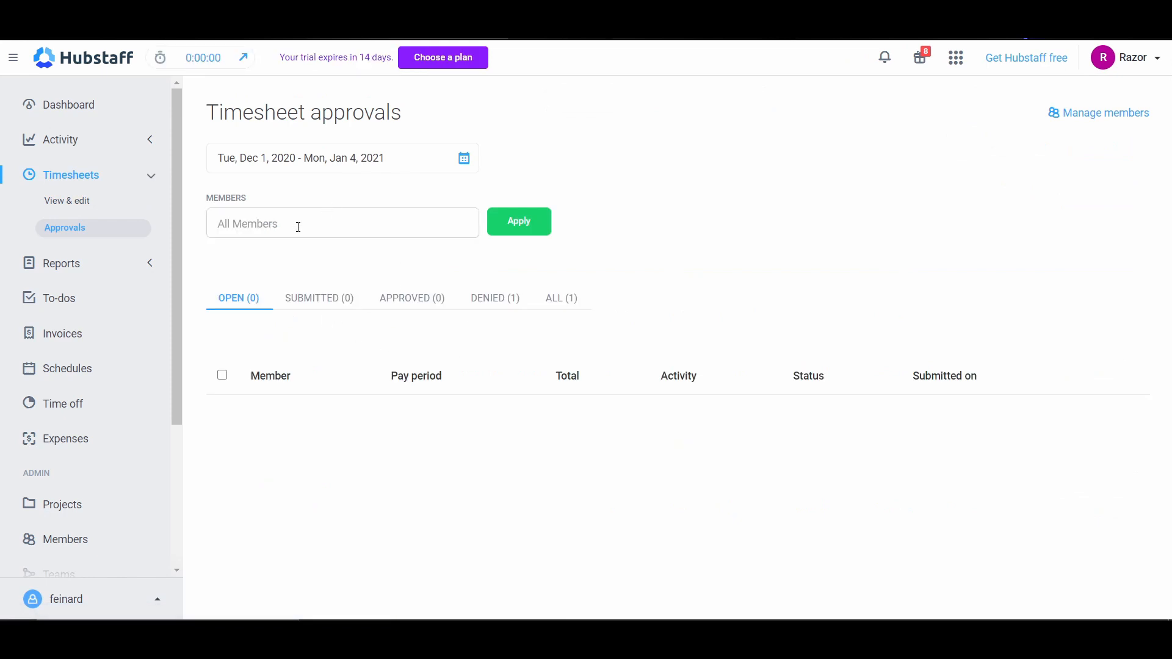
Step: Filter the timesheet approvals by the member and submit the denied Jan 1 - Jan 4, 2021 timesheet
left_click(275, 226)
left_click(272, 269)
left_click(519, 222)
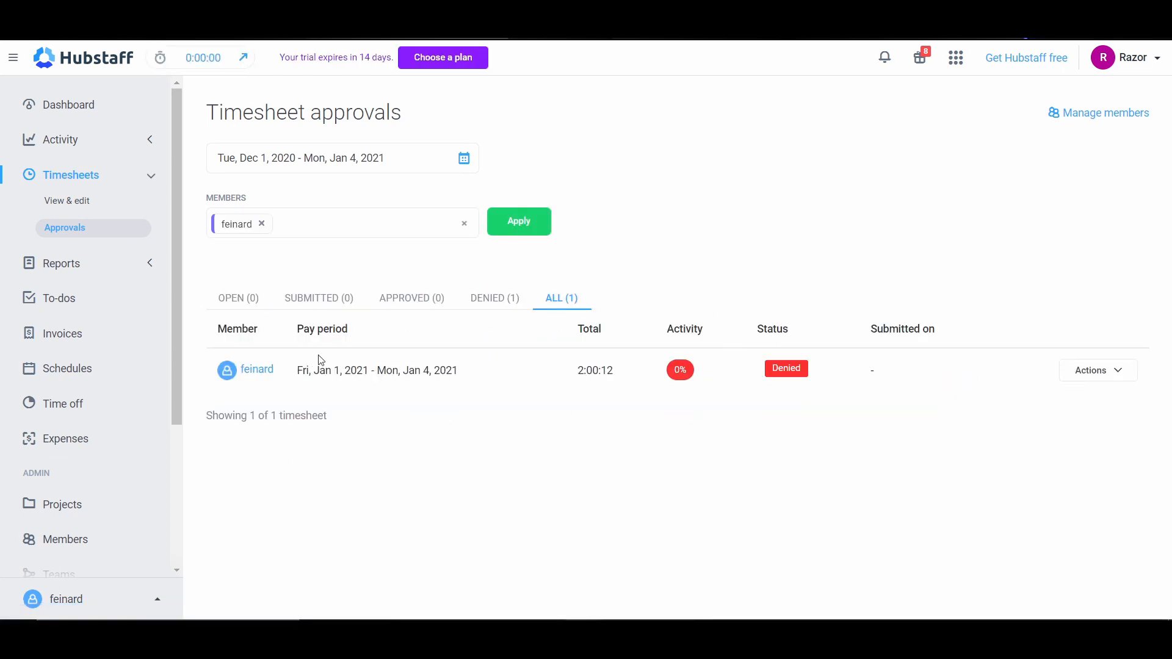
left_click(1124, 371)
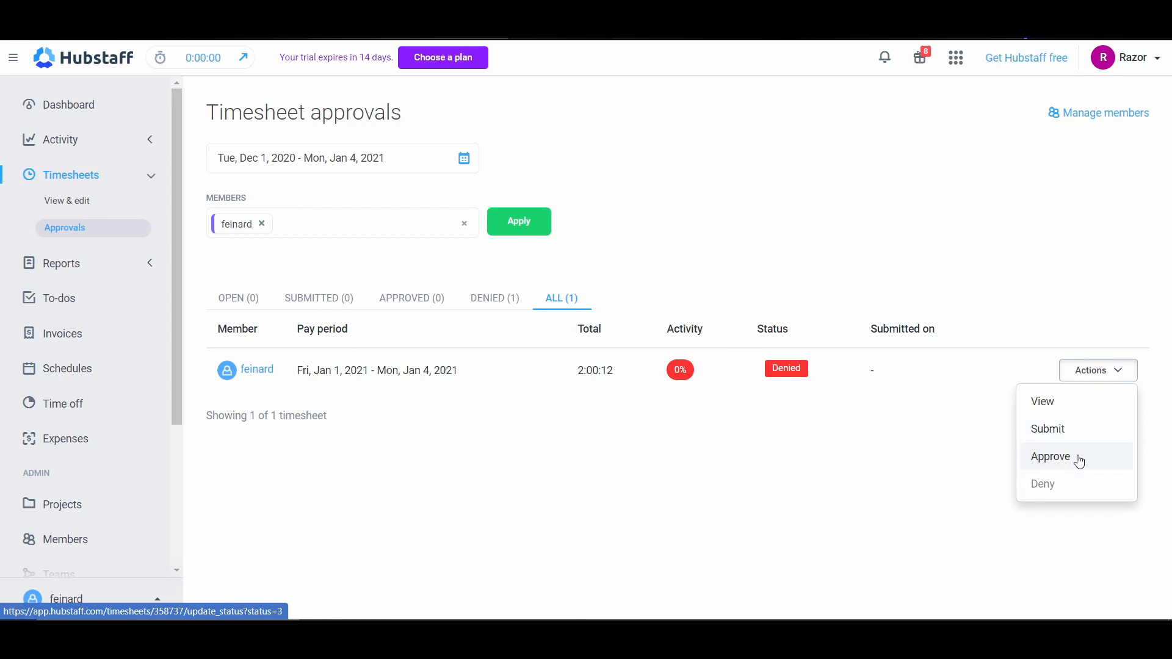
left_click(1060, 431)
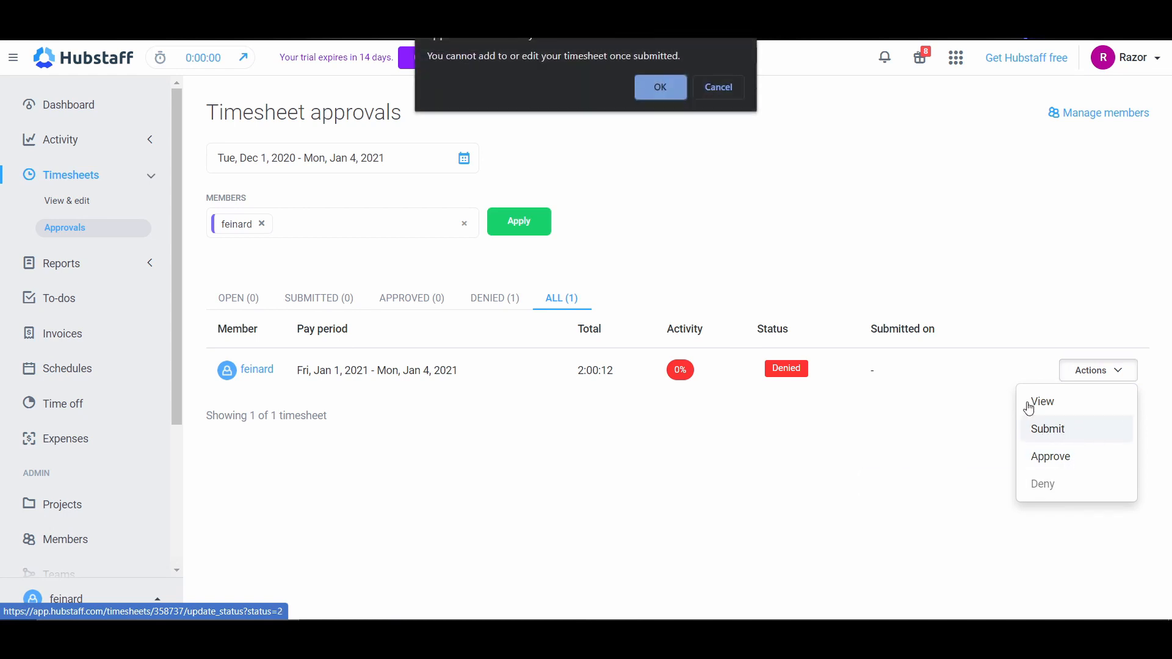
left_click(655, 98)
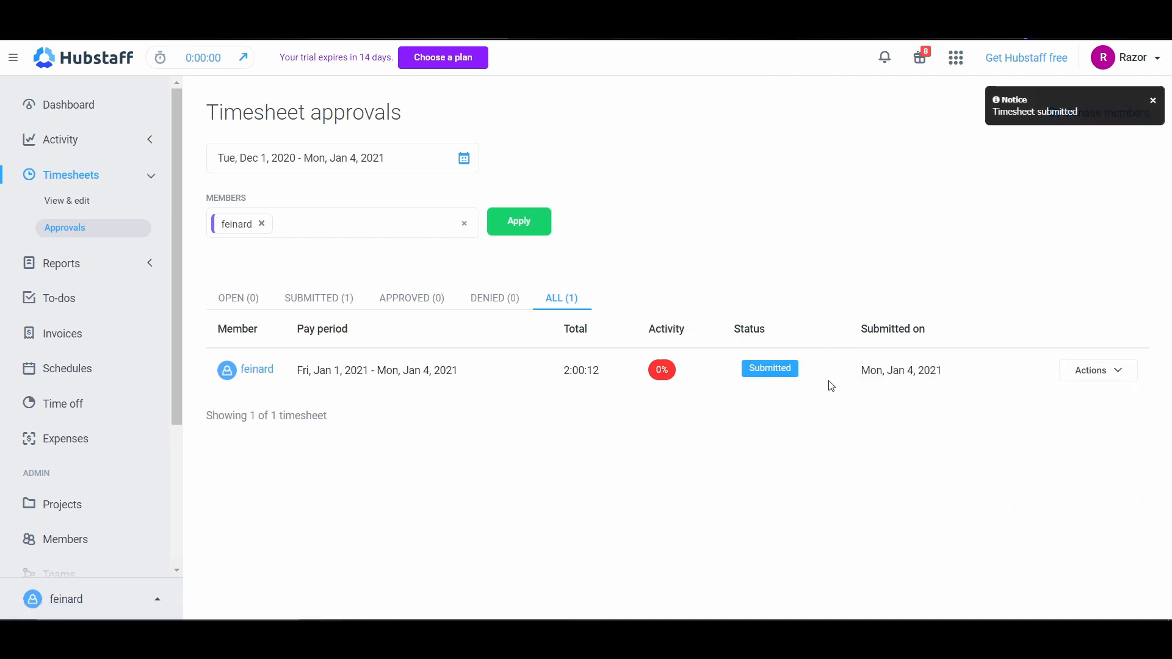
Step: Return to the View & edit timesheets page and check the actions available for the 8:00 am Social Media entry
left_click(76, 203)
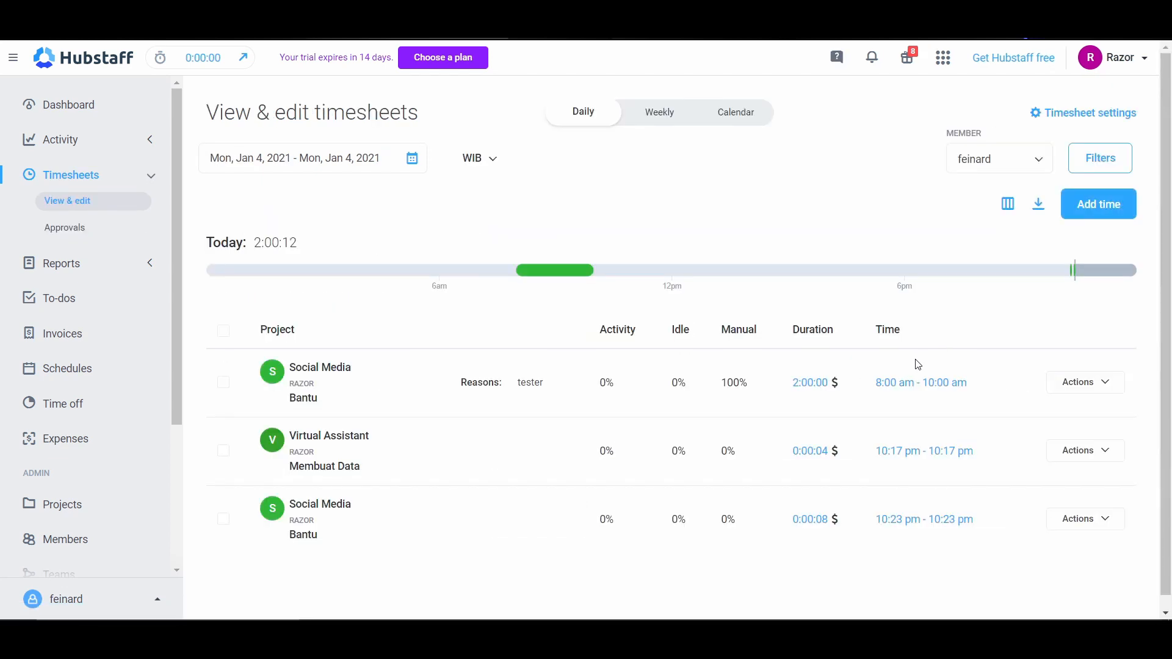
left_click(1105, 385)
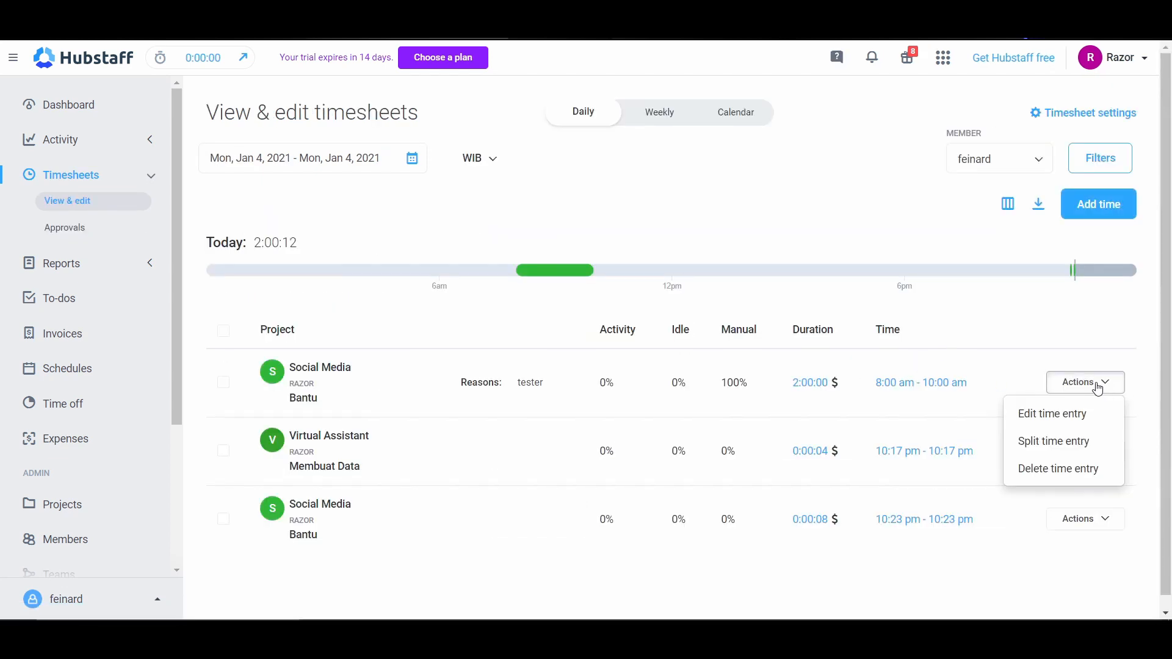
left_click(1099, 385)
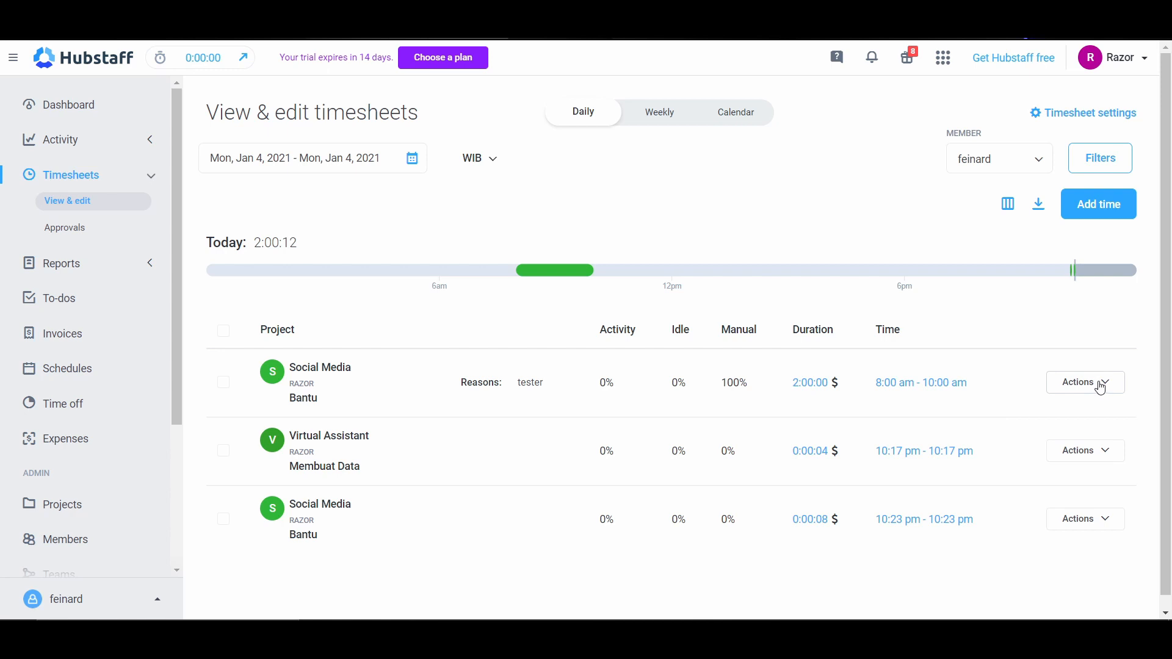
Step: Go back to the timesheet approvals, filter by the member and check the status of the submitted timesheet
left_click(61, 232)
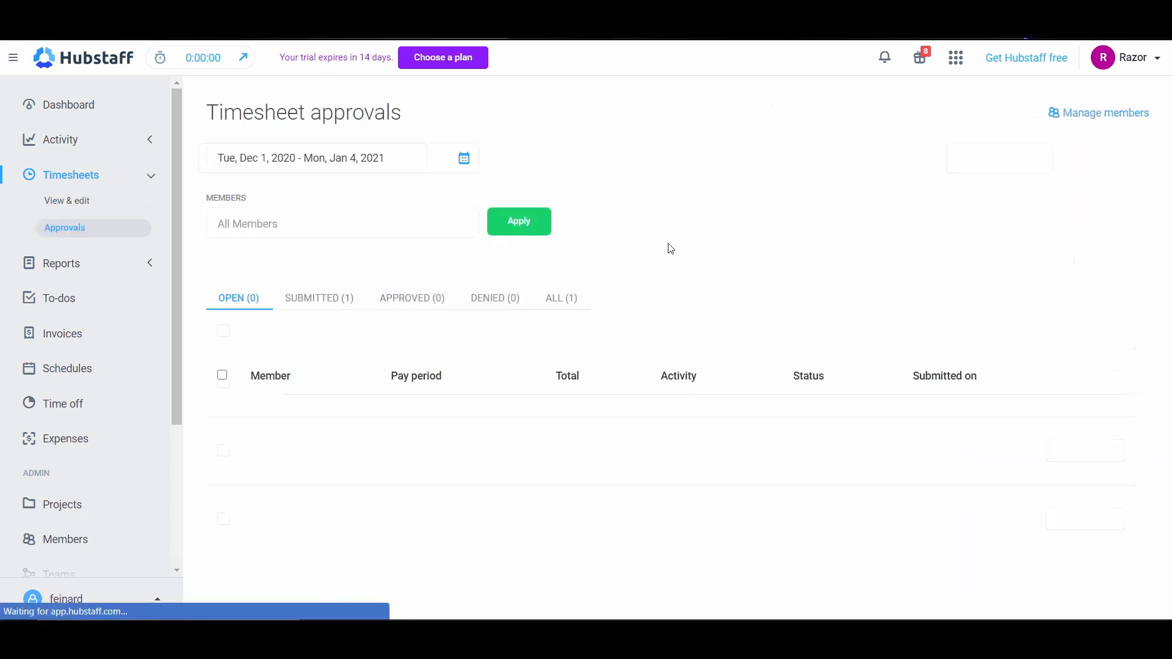
left_click(319, 235)
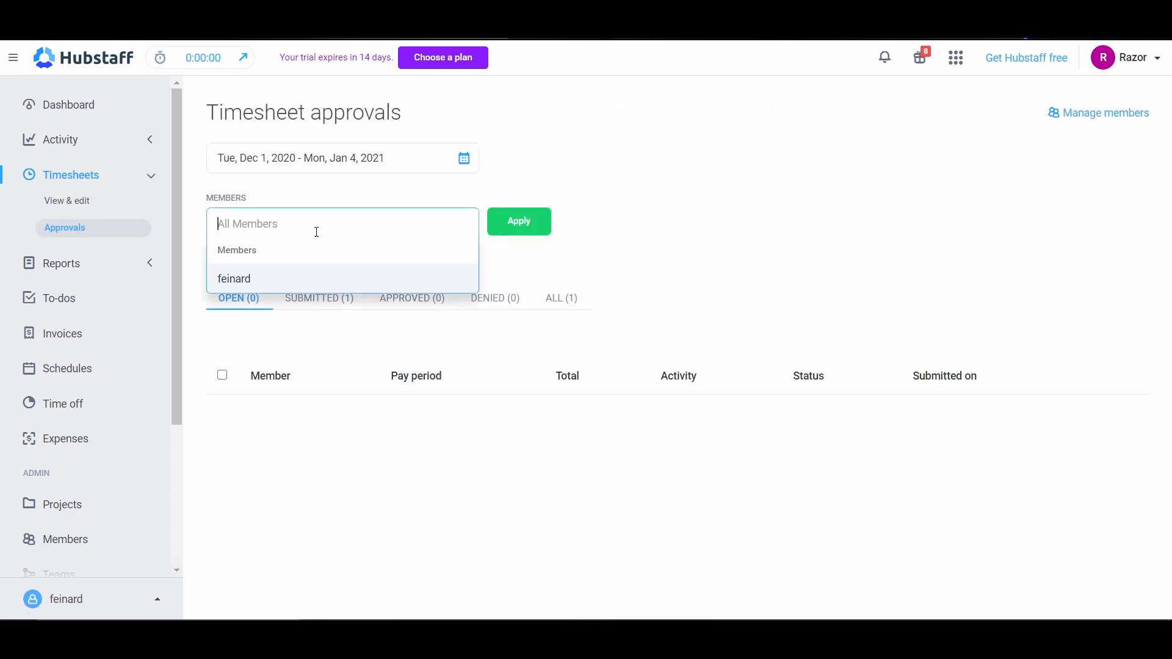
left_click(255, 282)
left_click(512, 212)
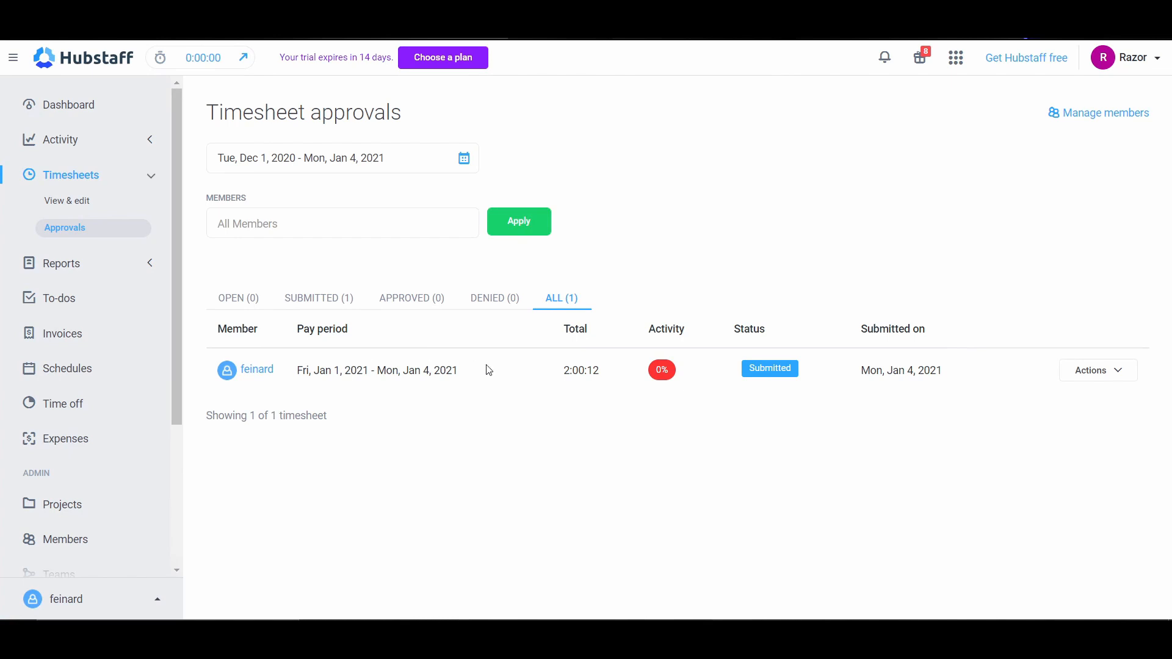
left_click_drag(227, 330, 276, 374)
left_click(833, 398)
Step: Review the entries in the submitted Jan 1 - Jan 4, 2021 timesheet, approve it and return to all timesheets
left_click(1103, 375)
left_click(1072, 401)
scroll(955, 397, "down", 4)
scroll(817, 409, "up", 1)
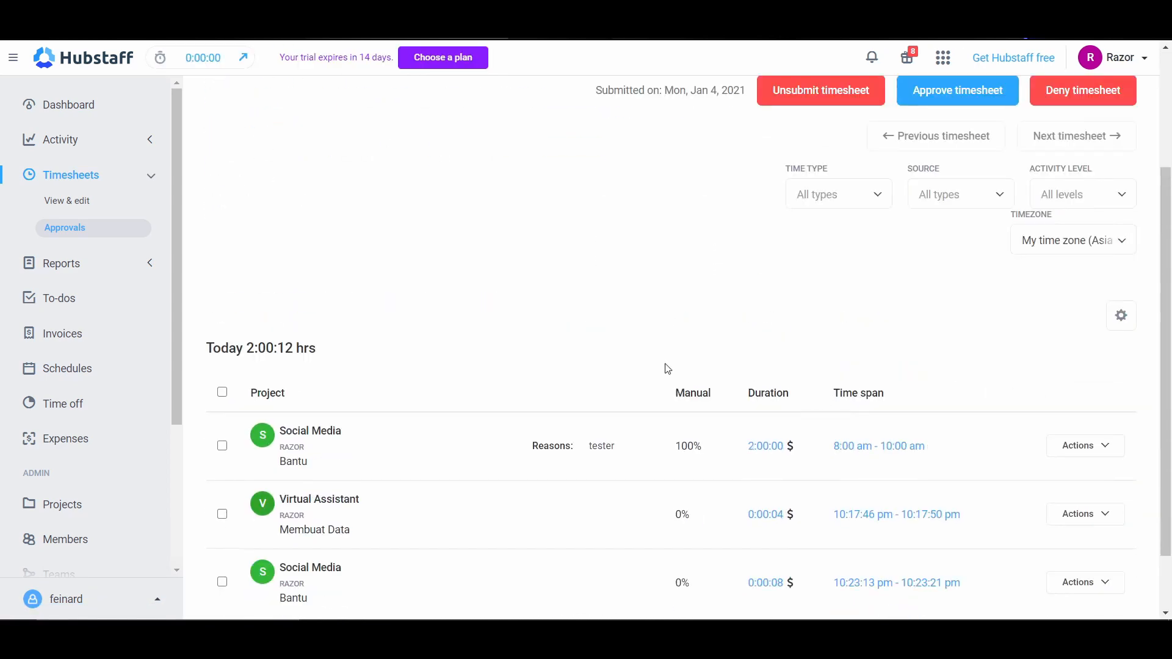
scroll(1004, 342, "up", 3)
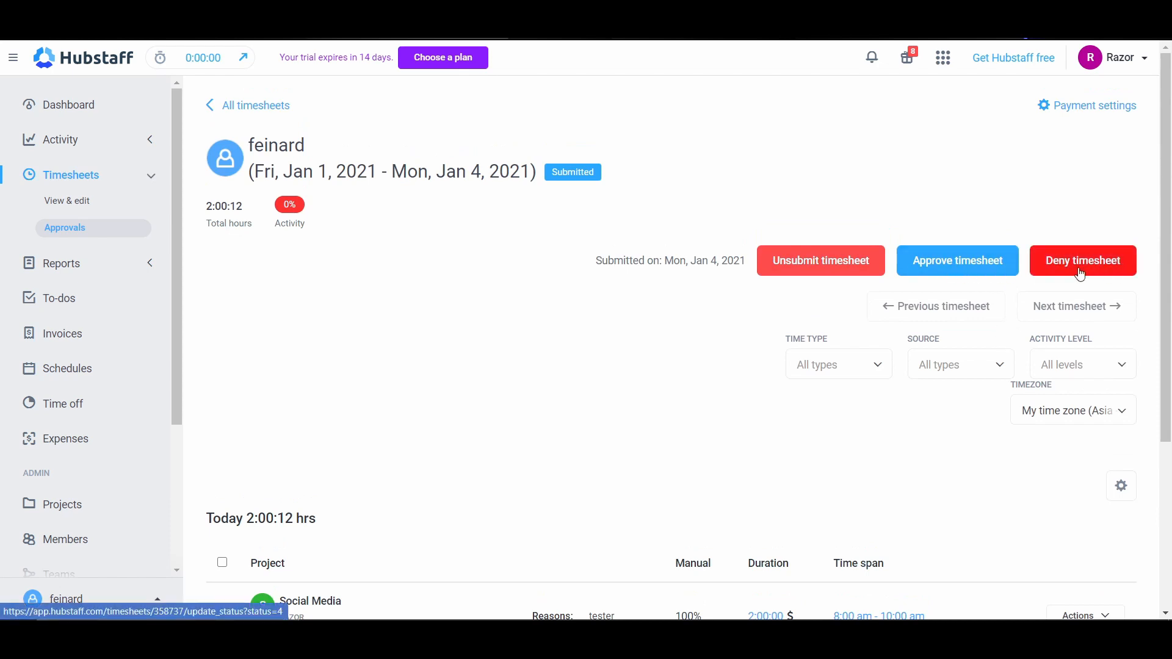
left_click(964, 280)
left_click(668, 113)
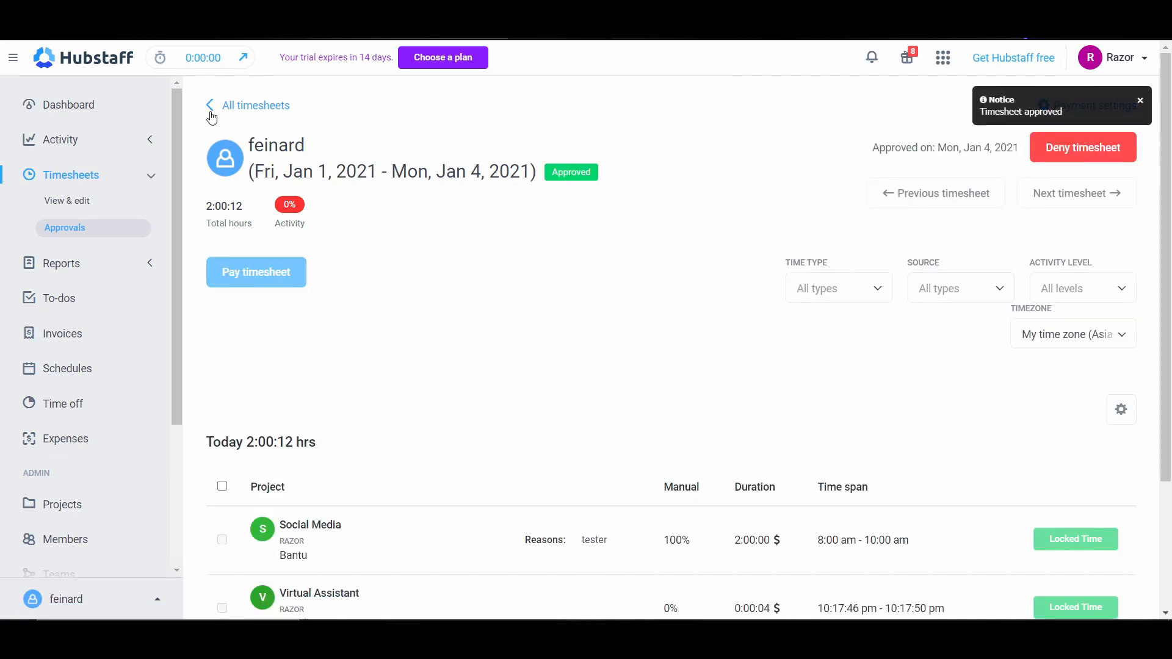
left_click(261, 107)
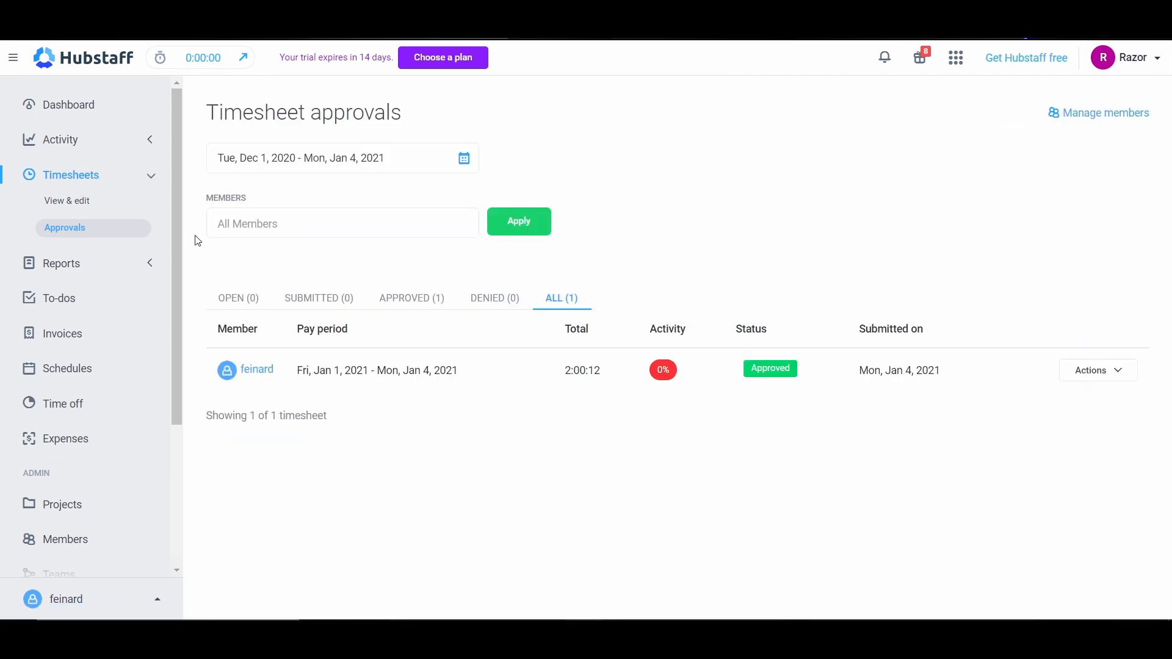
Step: Examine the Time & activity report's daily hours and project breakdown, as well as the Weekly report's hours per member
left_click(160, 264)
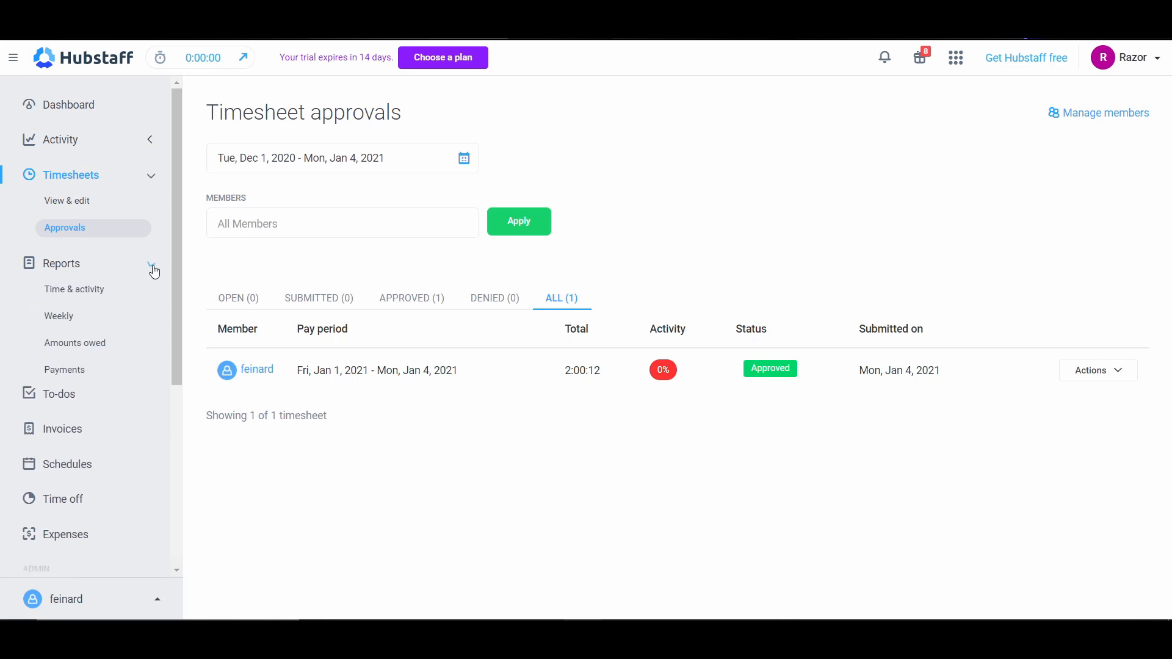
left_click(94, 293)
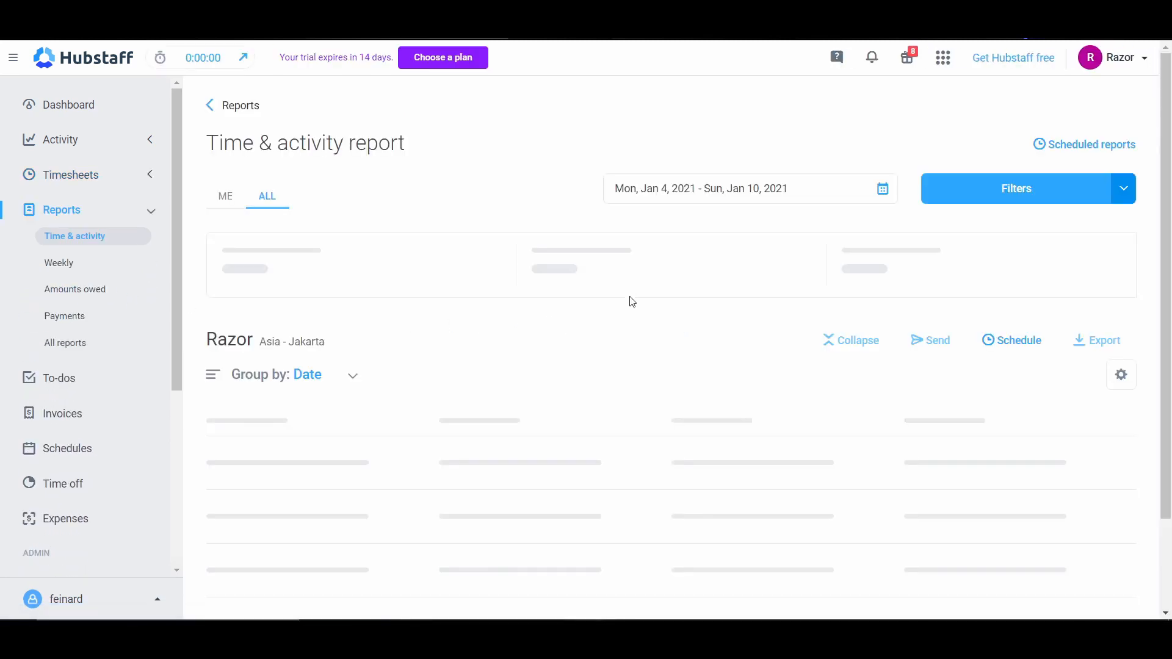
scroll(623, 313, "down", 2)
mouse_move(359, 312)
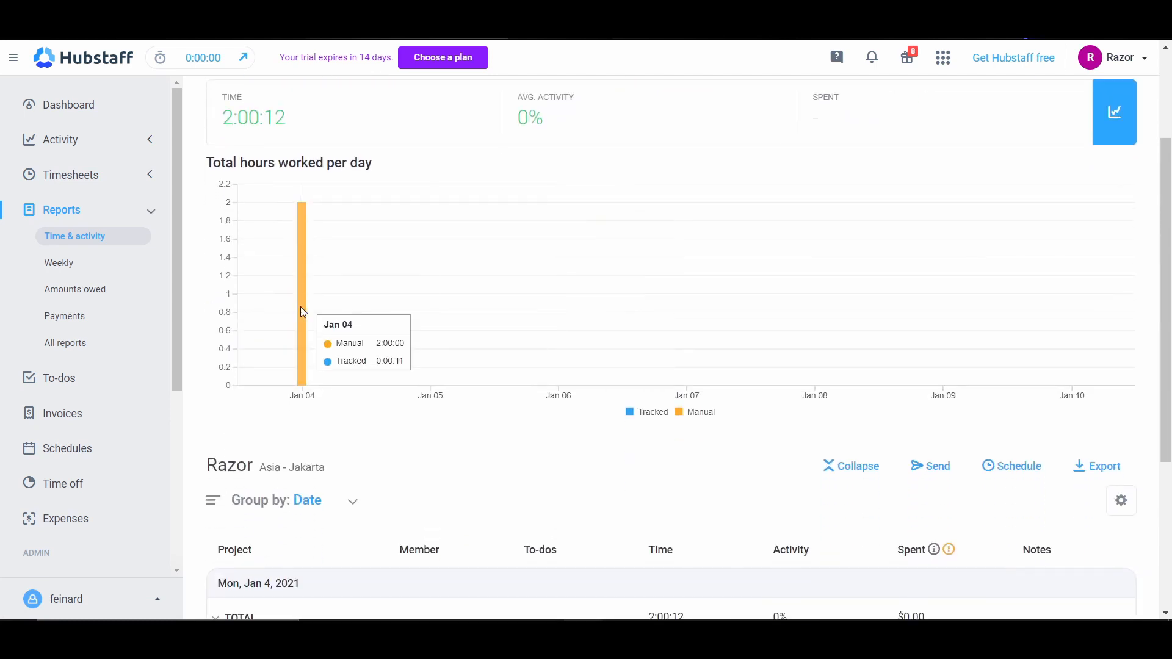
scroll(317, 342, "down", 4)
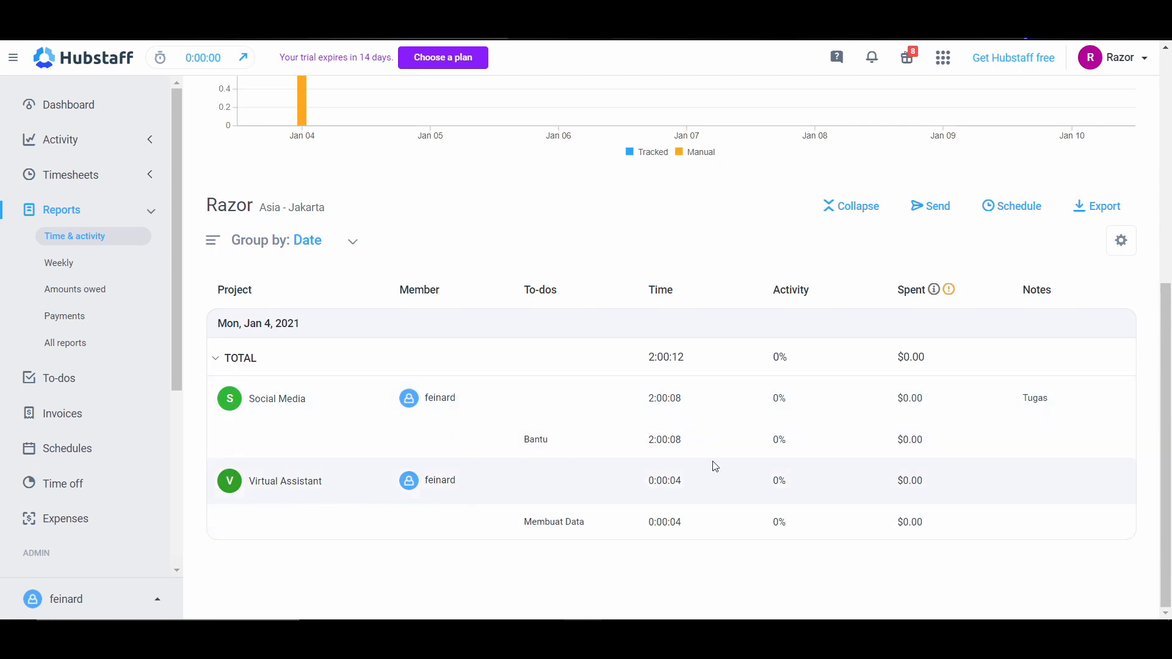
scroll(240, 343, "up", 3)
left_click(77, 273)
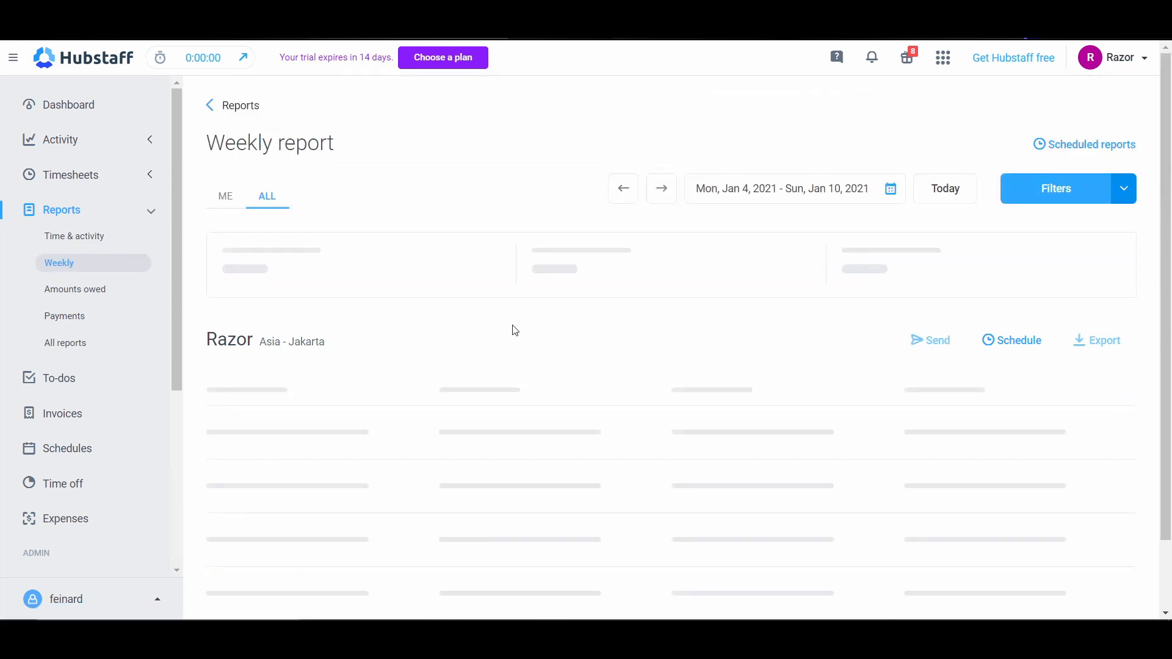
scroll(521, 328, "down", 4)
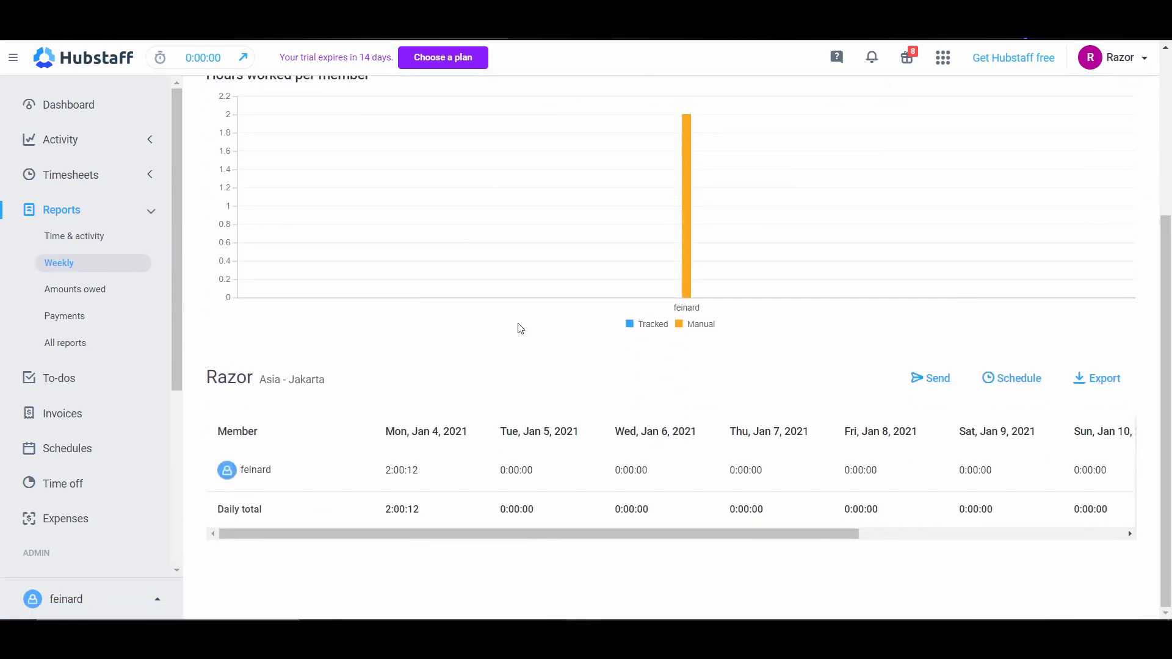
Step: Open the Amounts owed report and examine the hours and amount listed for the member
left_click(84, 292)
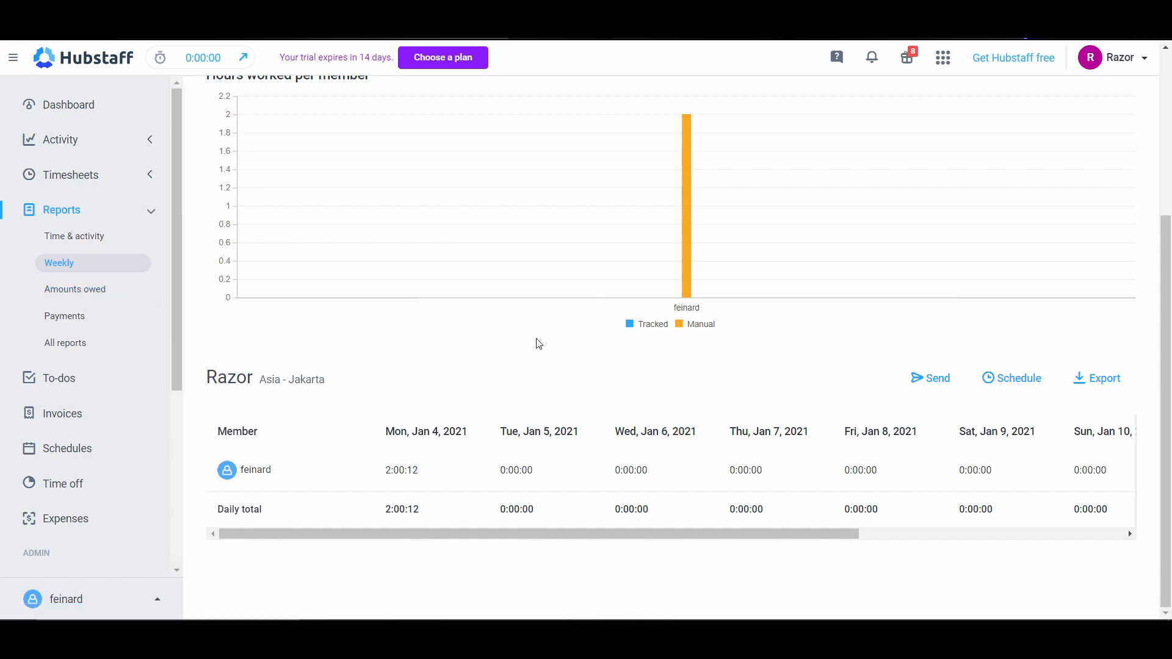
scroll(563, 346, "down", 5)
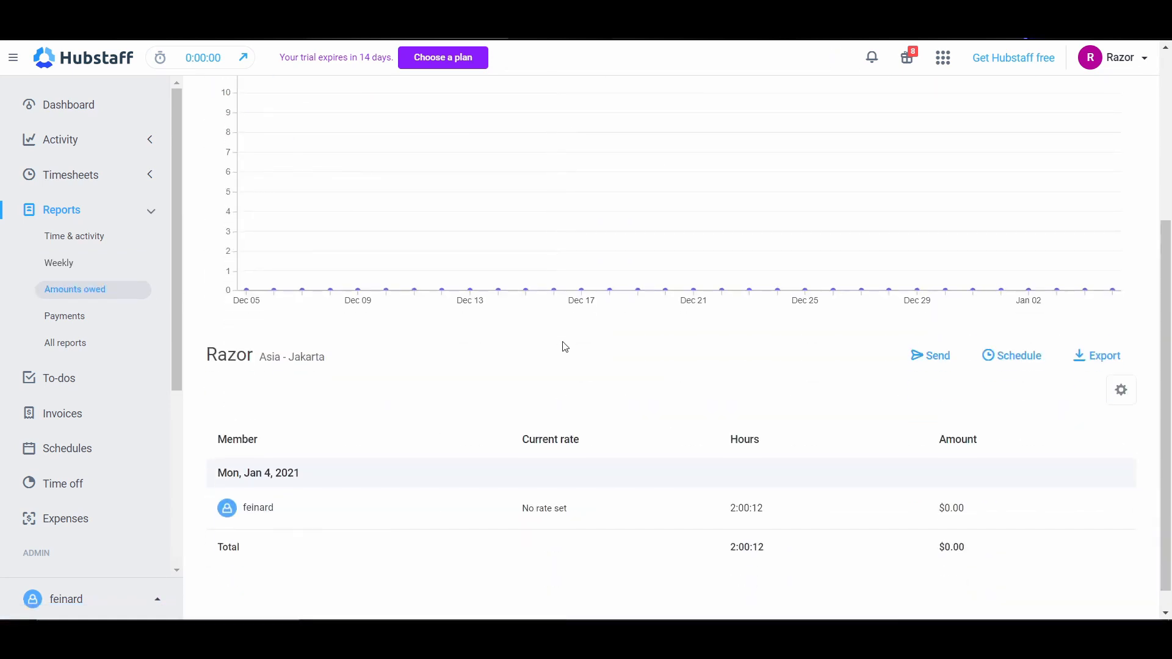
scroll(563, 343, "down", 1)
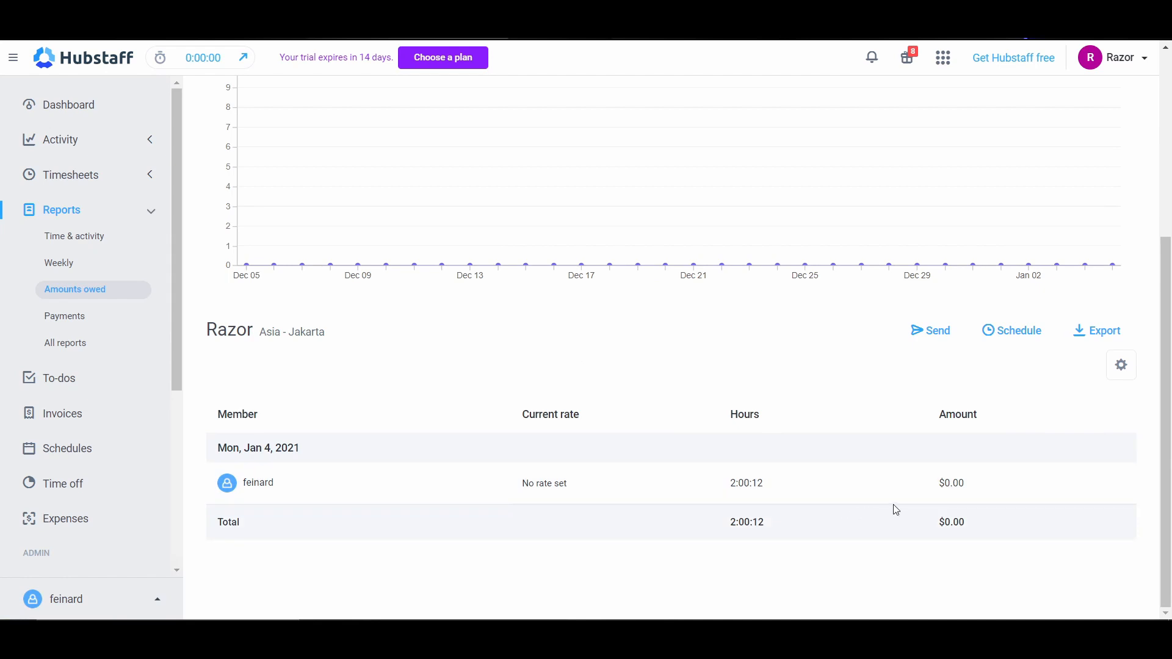
double_click(729, 414)
left_click_drag(935, 416, 1050, 413)
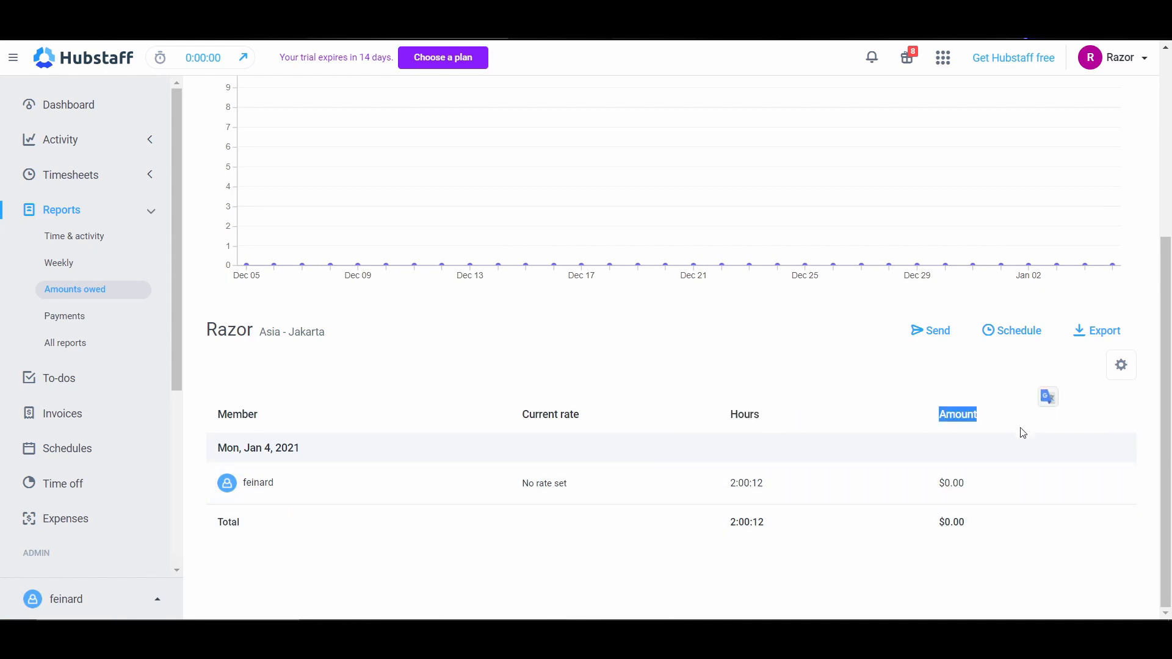
left_click_drag(785, 492, 690, 482)
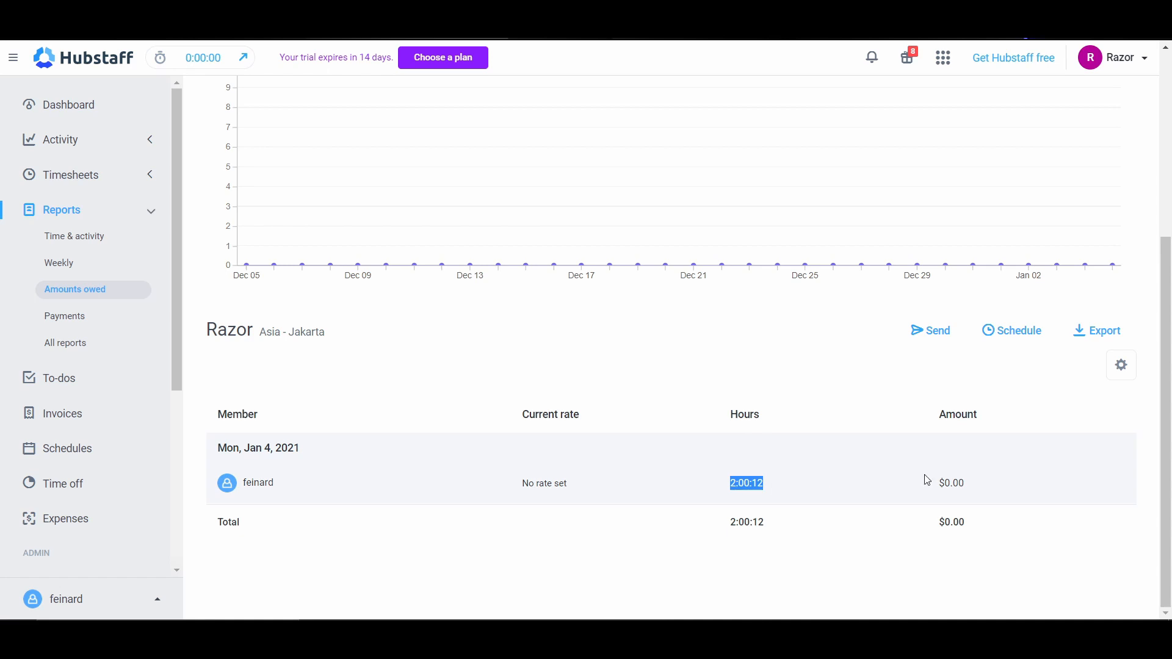
left_click_drag(922, 411, 1005, 413)
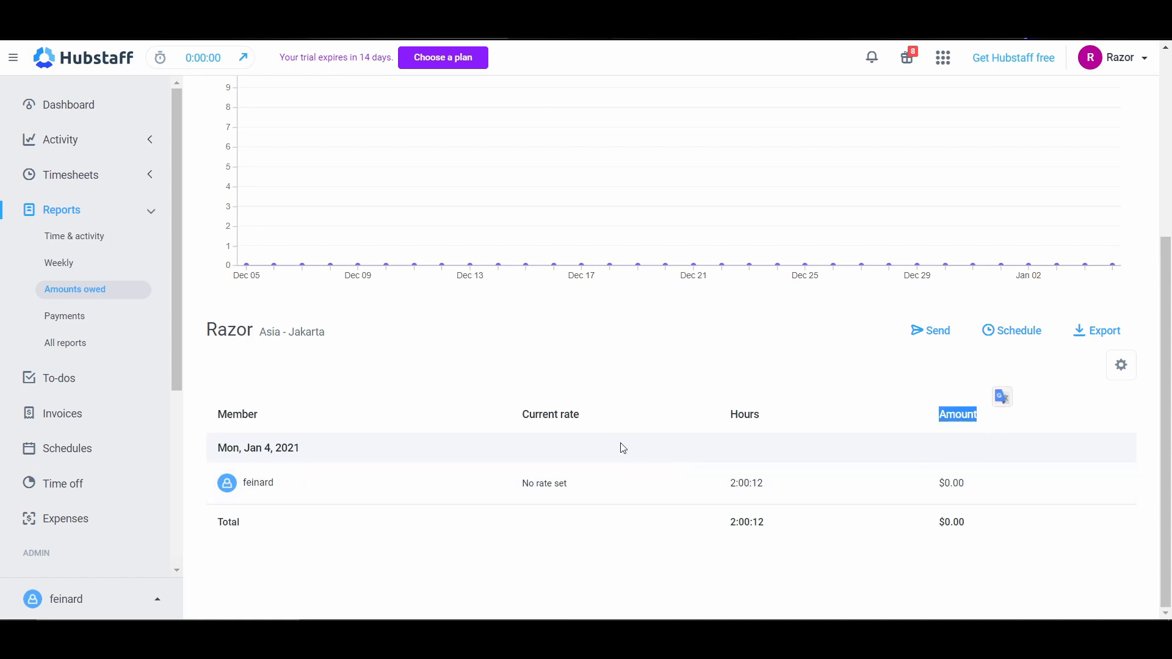
Step: Open the Payments report and examine its payments and amount sections for the current period
left_click(67, 316)
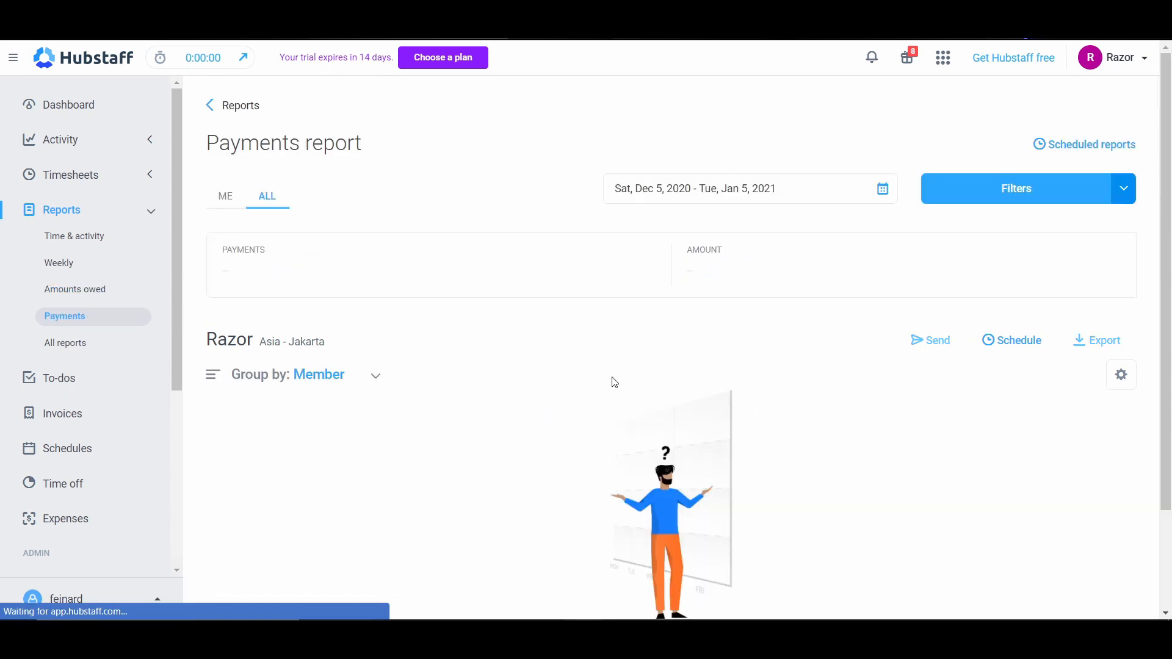
scroll(614, 382, "down", 2)
scroll(678, 391, "up", 2)
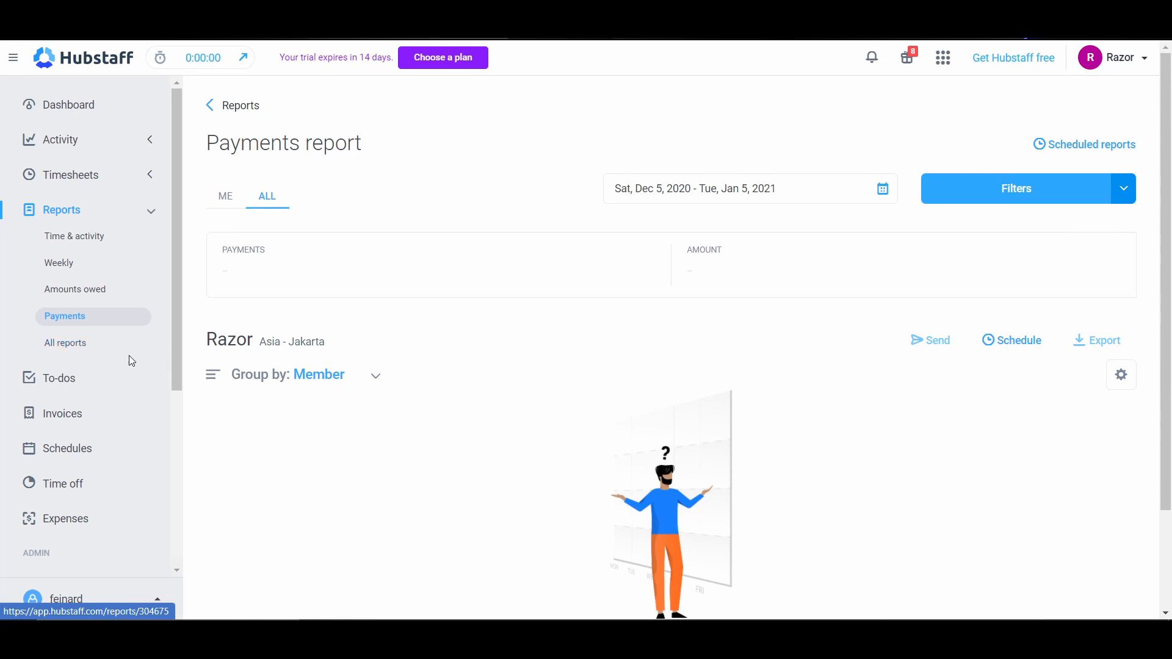
Step: Open the overview of all reports and examine the general, payment, budget, time off, invoice and schedule categories
left_click(85, 345)
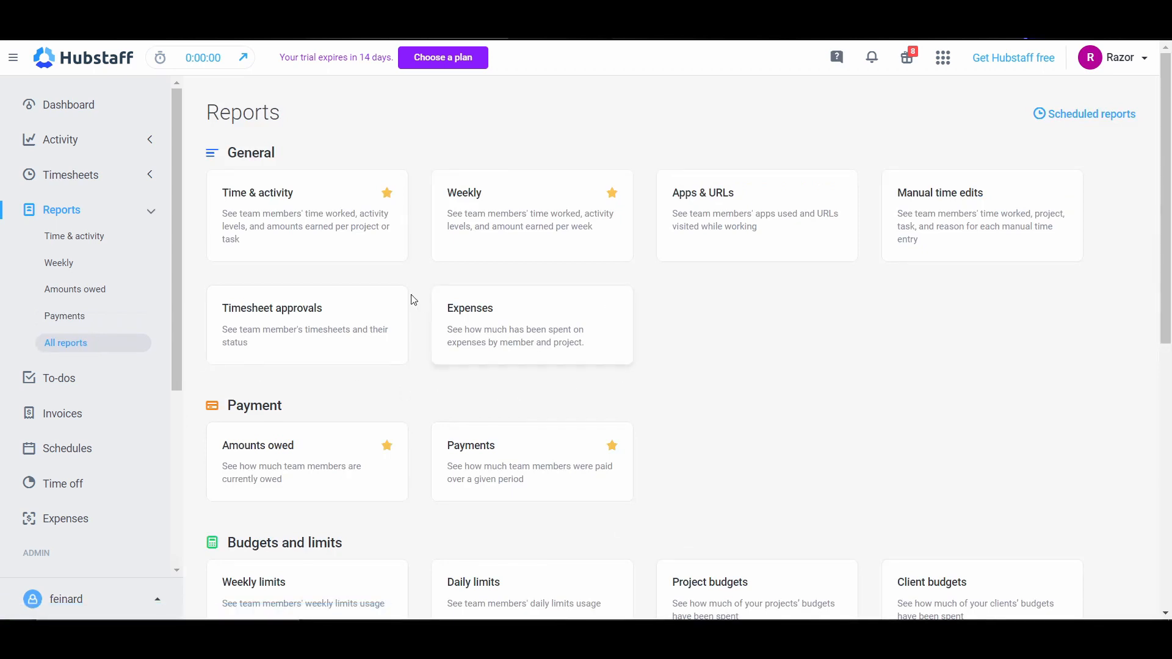
scroll(397, 295, "down", 1)
scroll(394, 293, "up", 1)
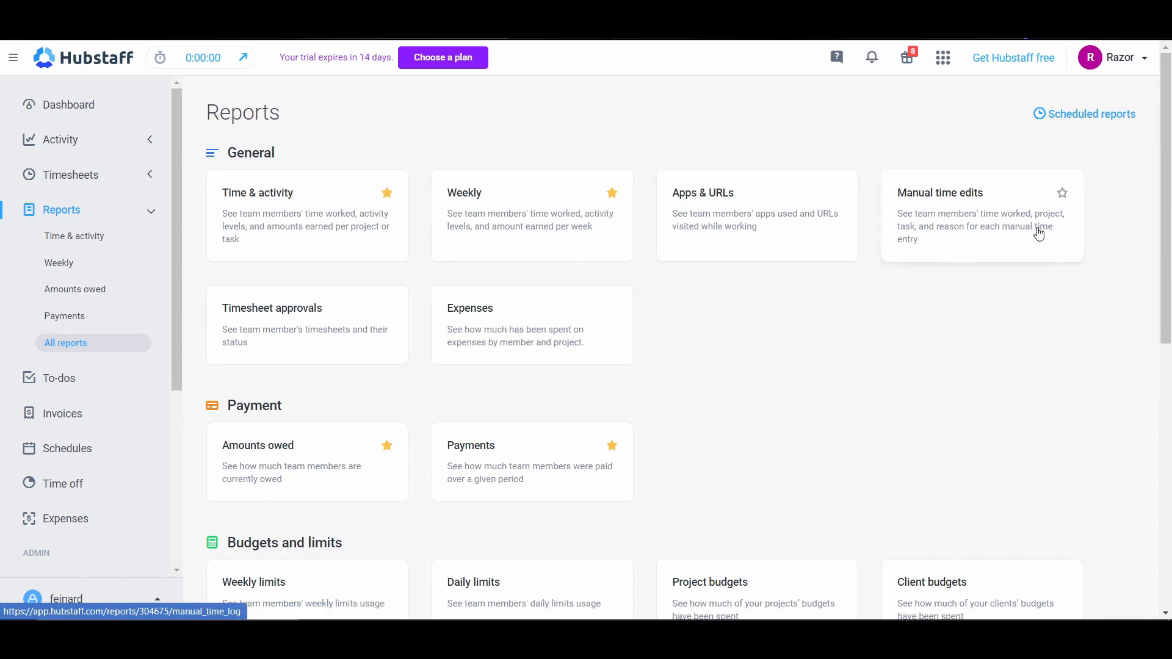
scroll(900, 395, "down", 3)
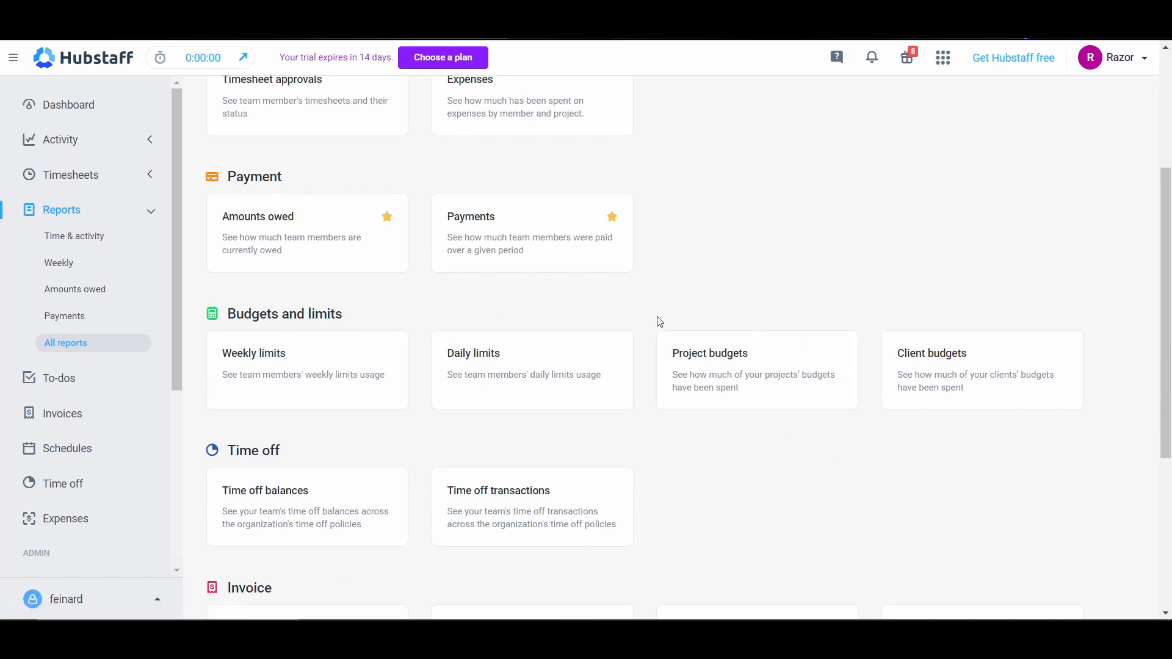
scroll(288, 437, "down", 5)
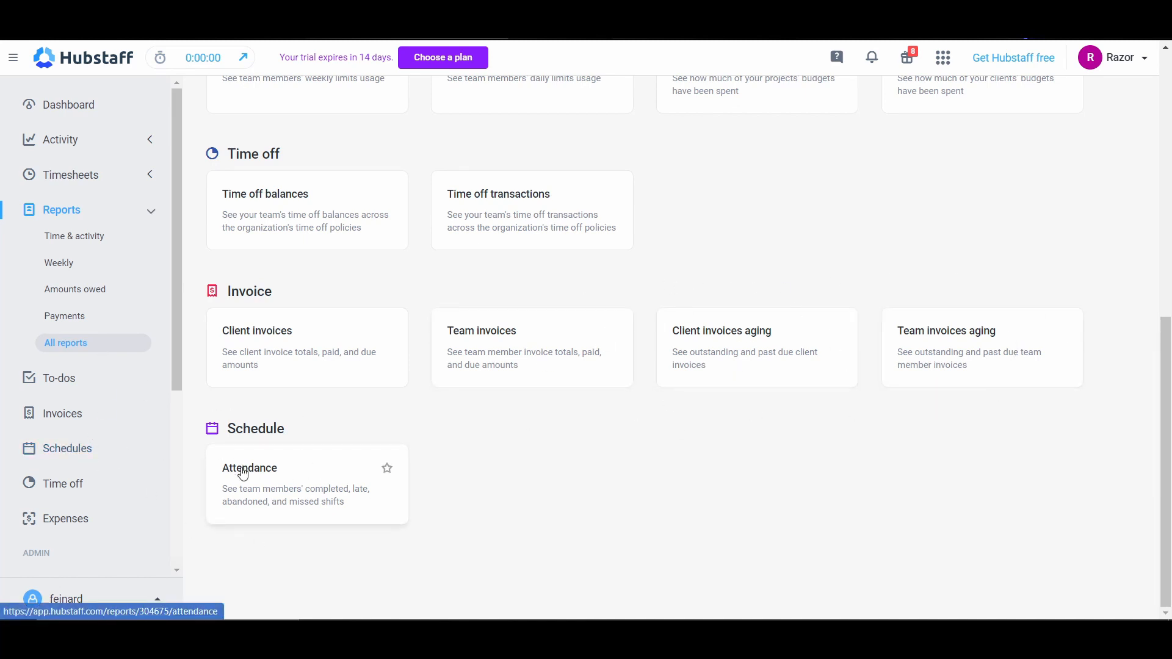
Step: Open the to-dos and show the tasks of the Virtual Assistant project
left_click(53, 387)
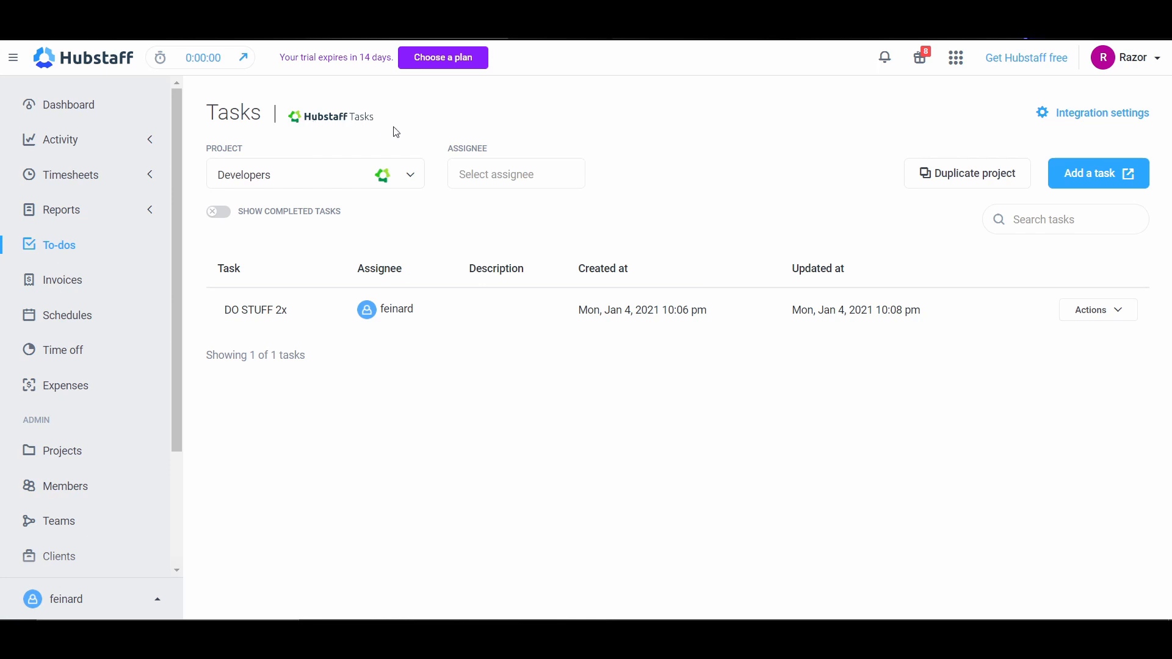
left_click(289, 184)
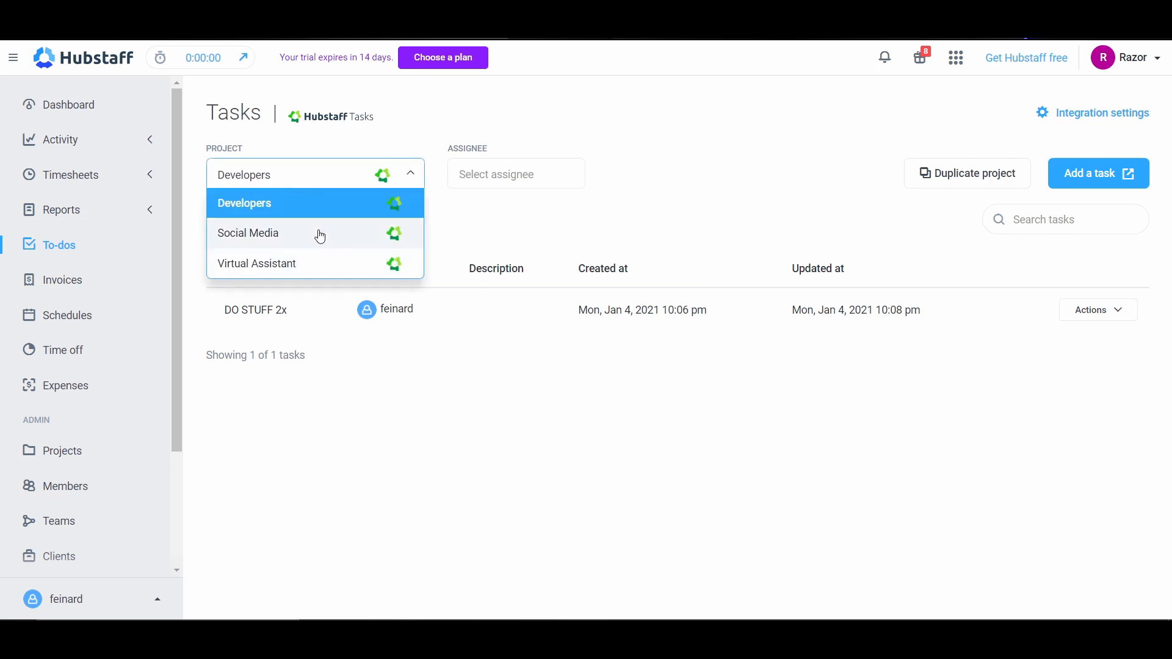
left_click(277, 264)
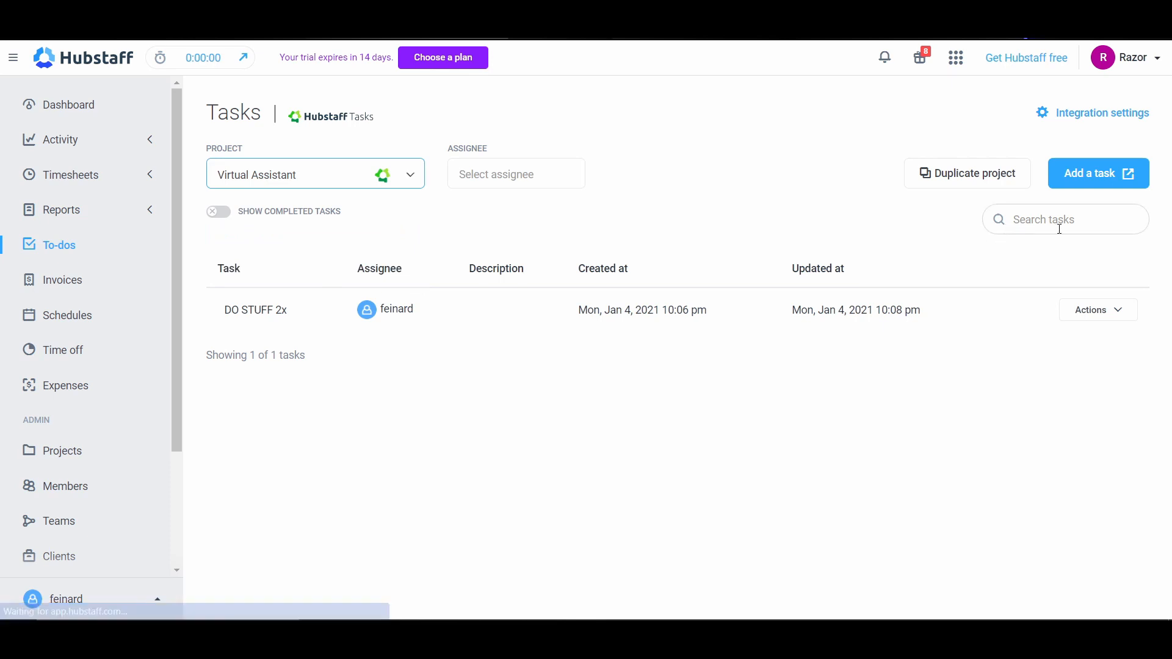
Step: In Hubstaff Tasks, add a task named Membuat kontent to the project's In Progress list and assign it to the member
left_click(1127, 184)
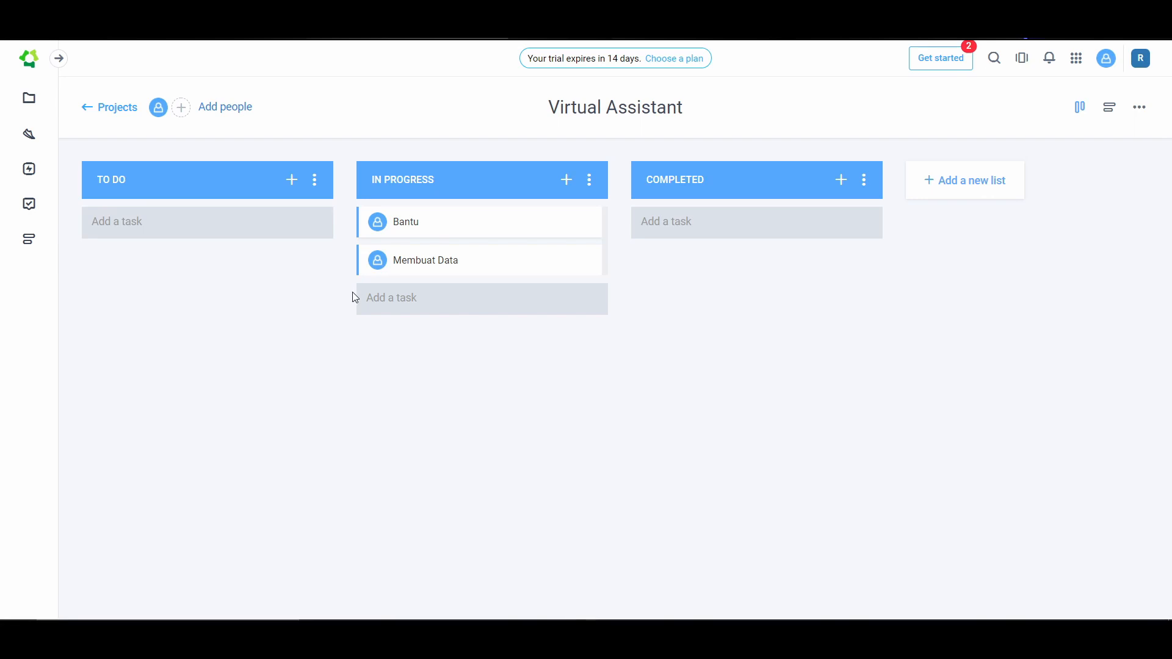
left_click(406, 302)
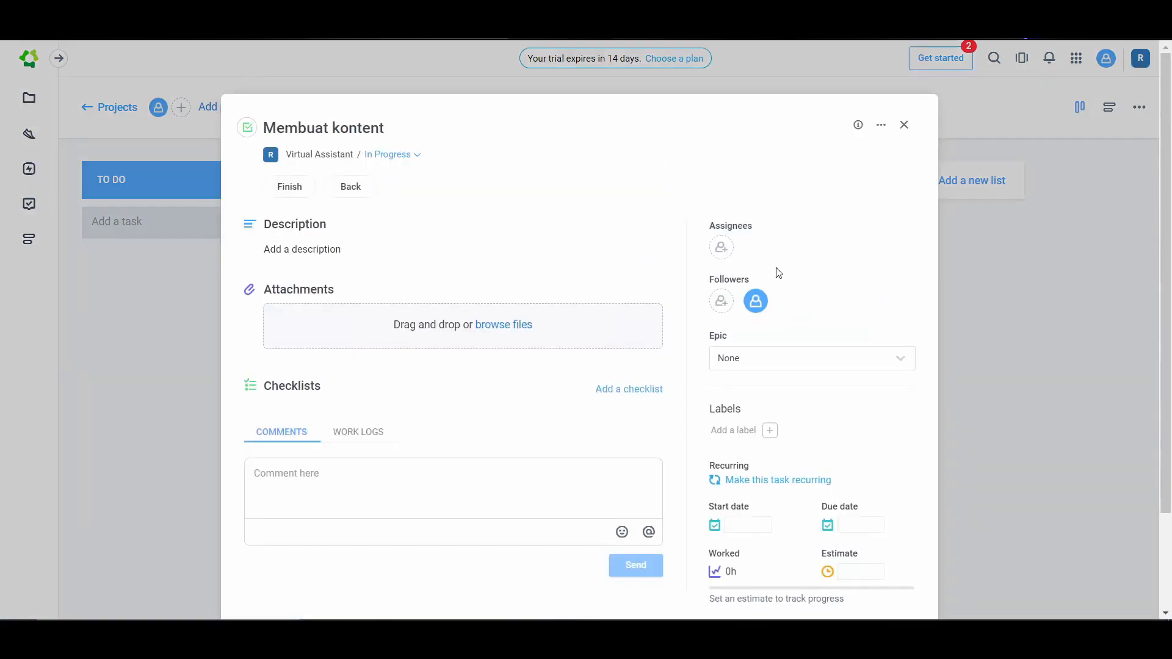
left_click(719, 254)
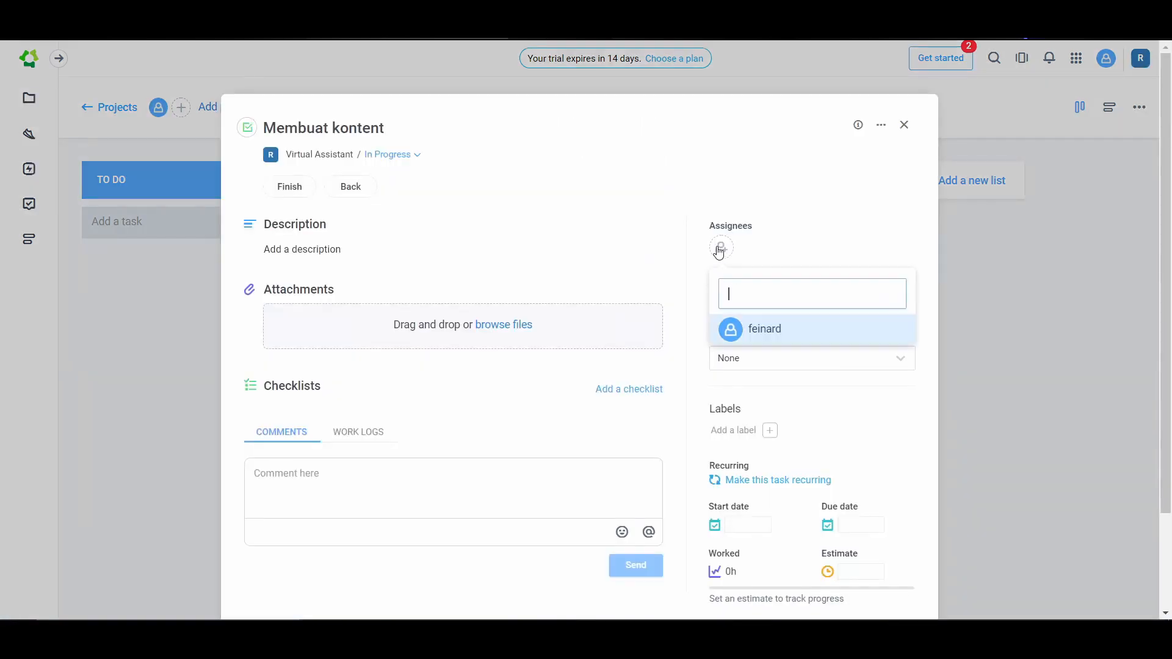
left_click(777, 337)
Step: Examine the new task's epic, label, start date, due date, worked time and estimate fields without setting them
scroll(819, 277, "down", 2)
left_click(779, 238)
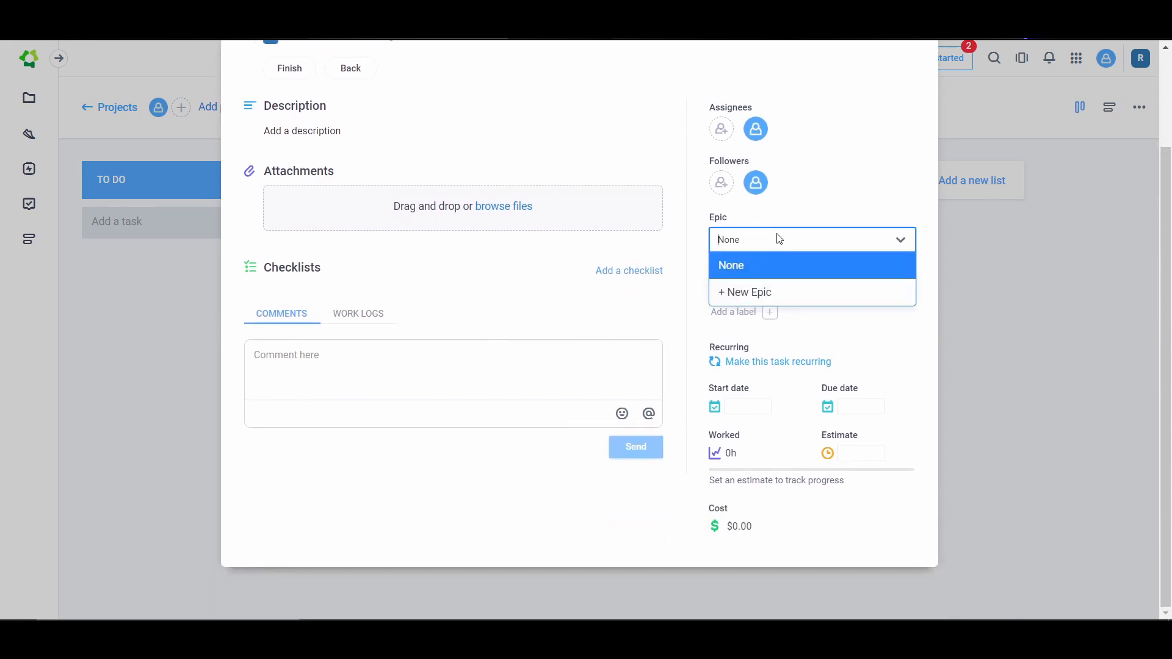
left_click(762, 260)
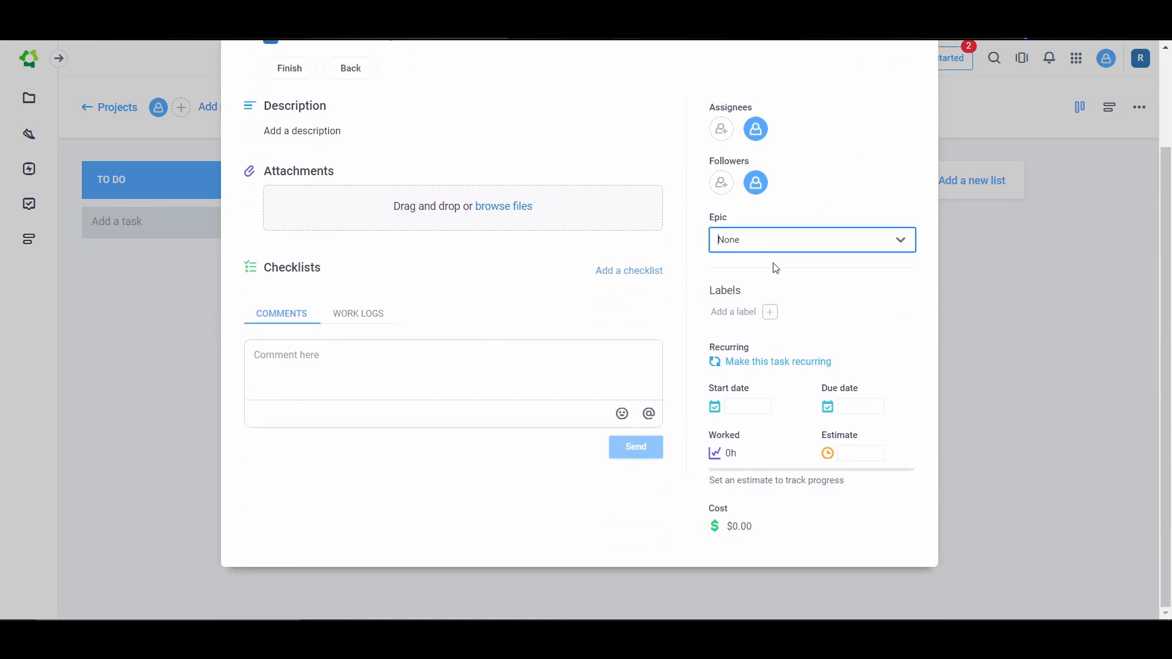
left_click(768, 315)
left_click(870, 295)
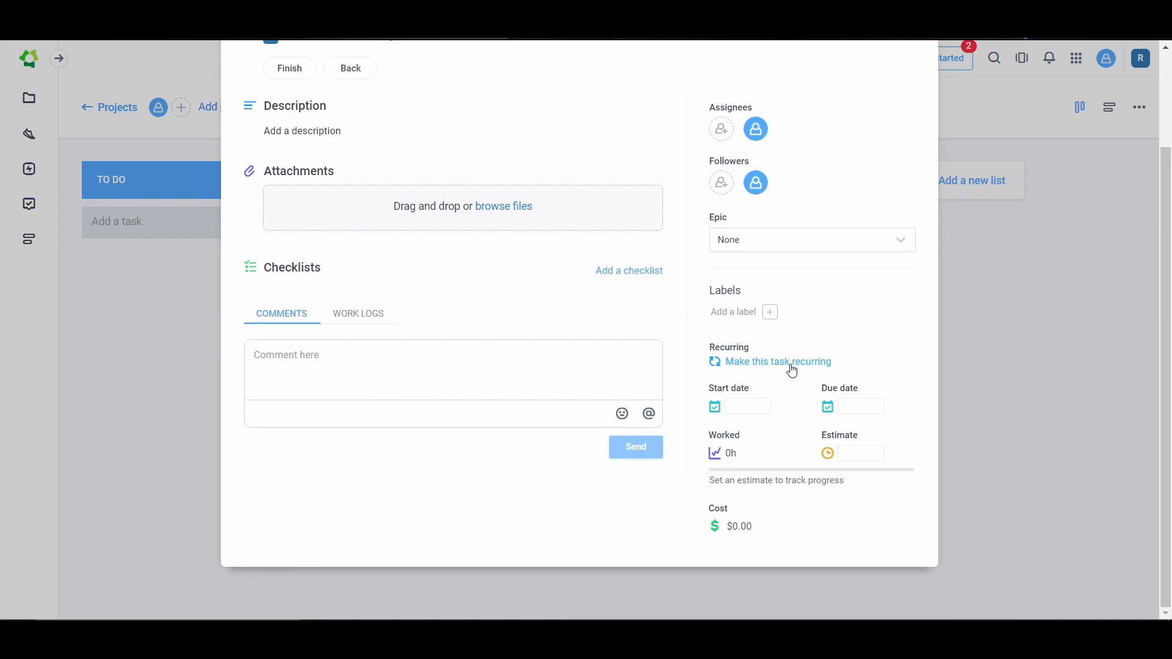
left_click(734, 409)
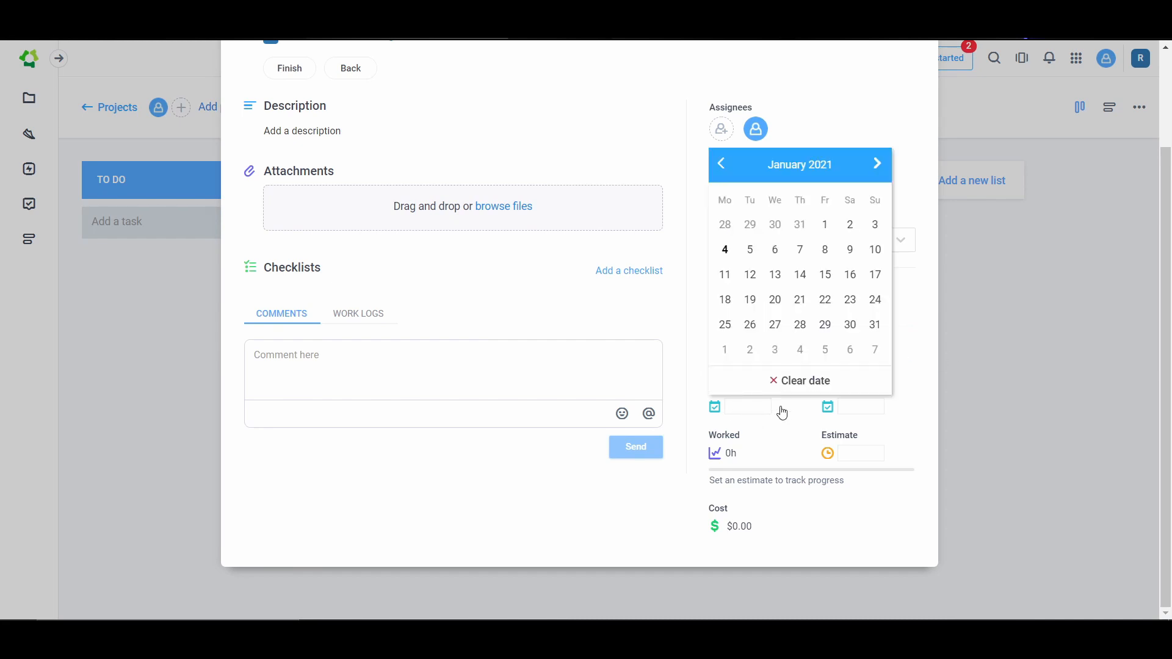
left_click(768, 414)
left_click(852, 414)
left_click(852, 413)
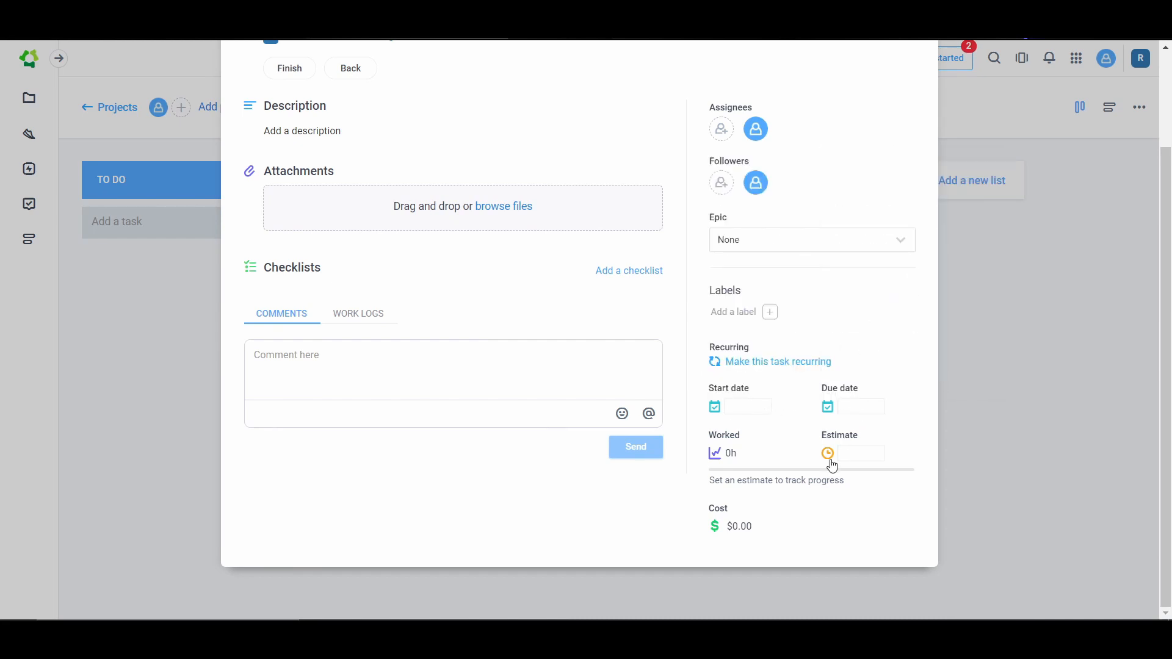
left_click(831, 457)
left_click(731, 452)
scroll(690, 446, "up", 1)
scroll(691, 452, "down", 1)
scroll(531, 238, "up", 1)
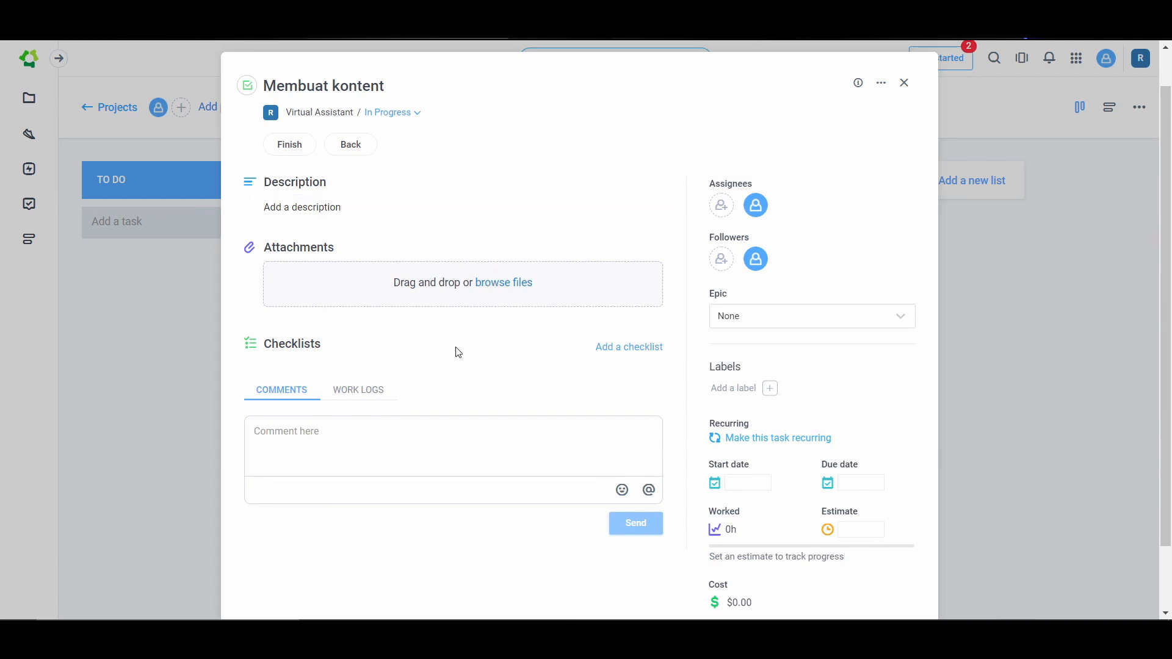
Step: Examine the comments and work logs of the Membuat kontent task, and close its details
left_click(358, 394)
left_click(284, 396)
left_click(359, 396)
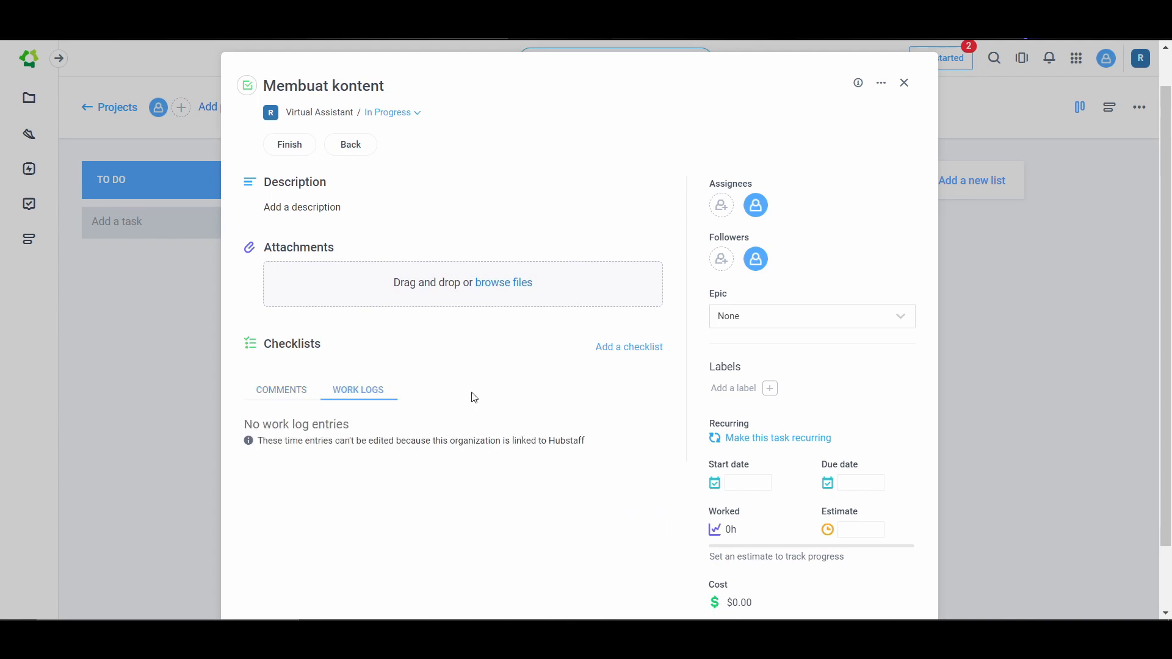
scroll(551, 393, "down", 2)
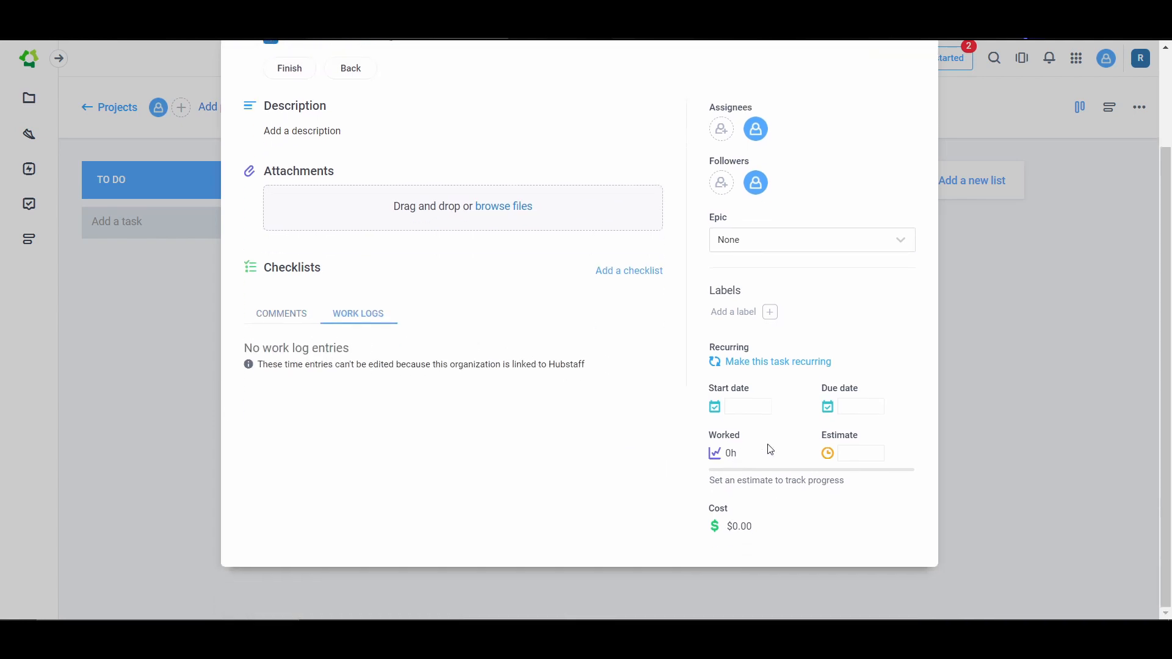
scroll(767, 450, "up", 5)
left_click(909, 130)
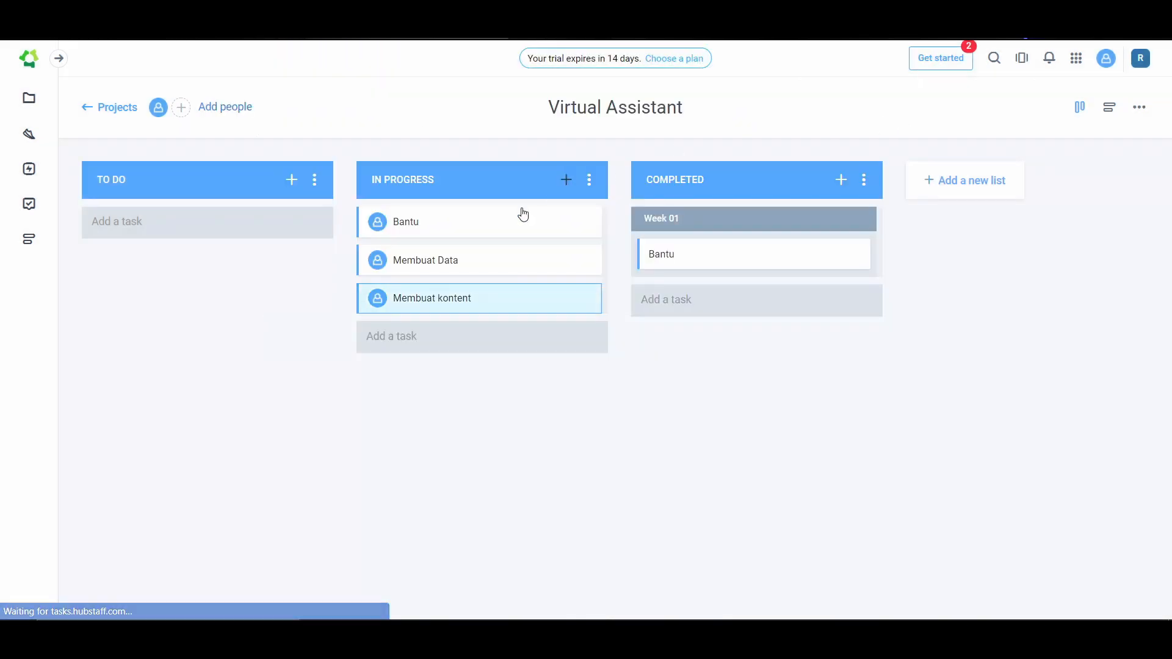
Step: Assign the Bantu task in the Completed list to the member and close its details
left_click(652, 257)
left_click(723, 248)
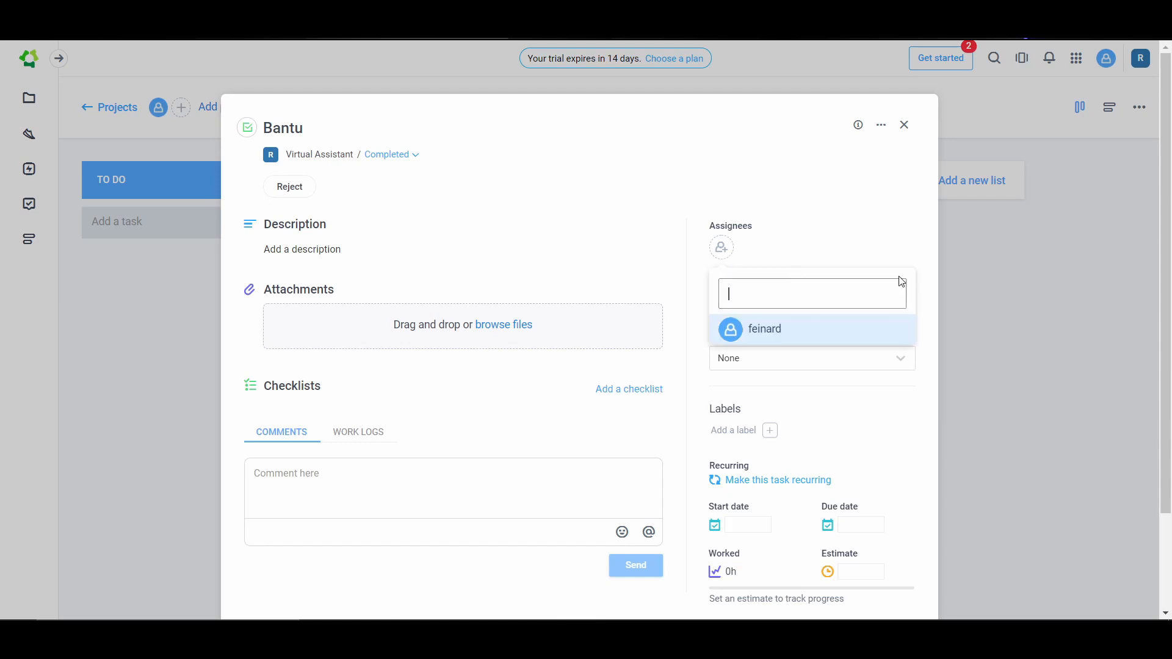
left_click(792, 330)
scroll(844, 514, "down", 2)
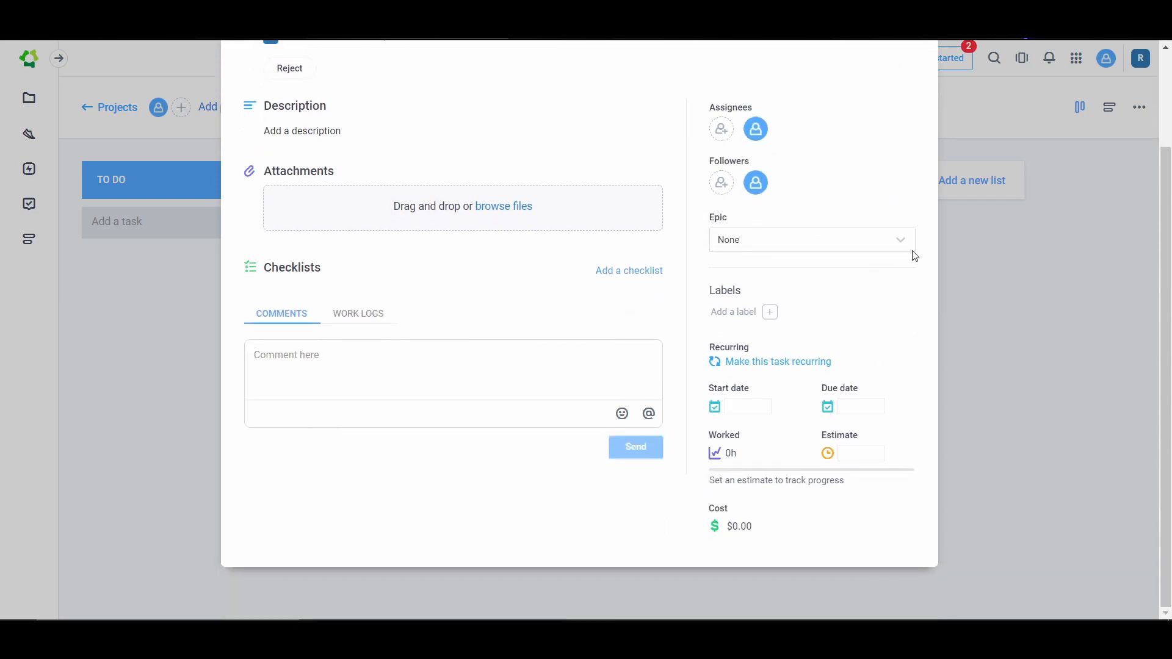
scroll(873, 238, "up", 2)
left_click(908, 124)
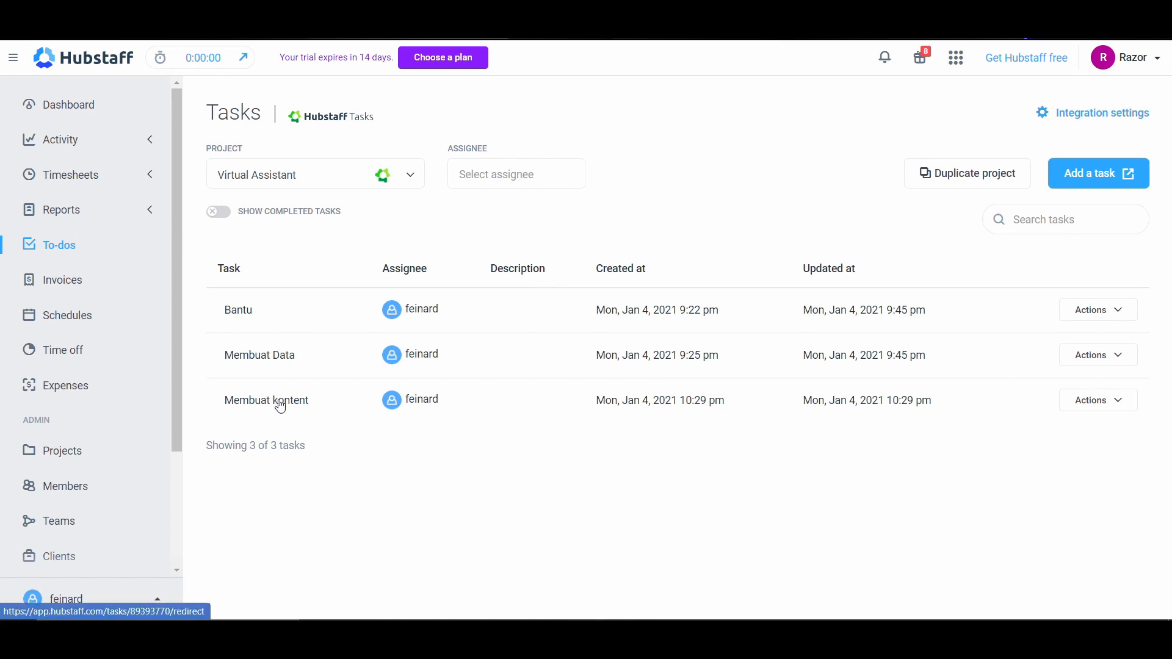
Step: Return to Hubstaff, open the invoices, examine the client and team invoice lists, and go back to the client invoices
left_click(86, 283)
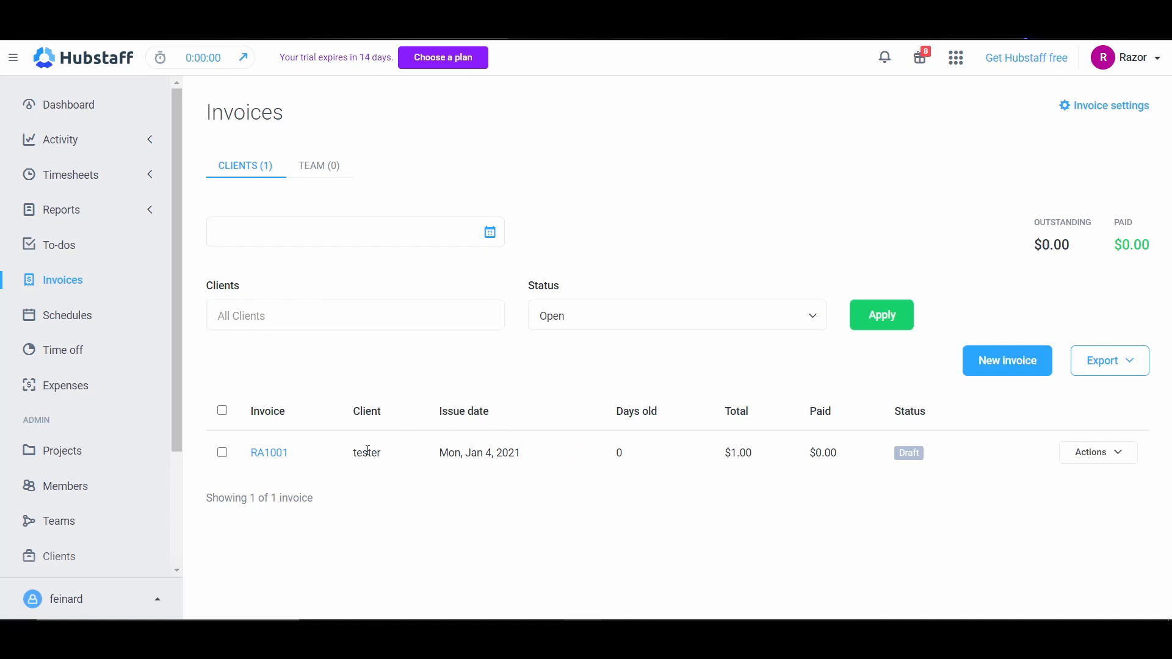
left_click(226, 314)
left_click(321, 176)
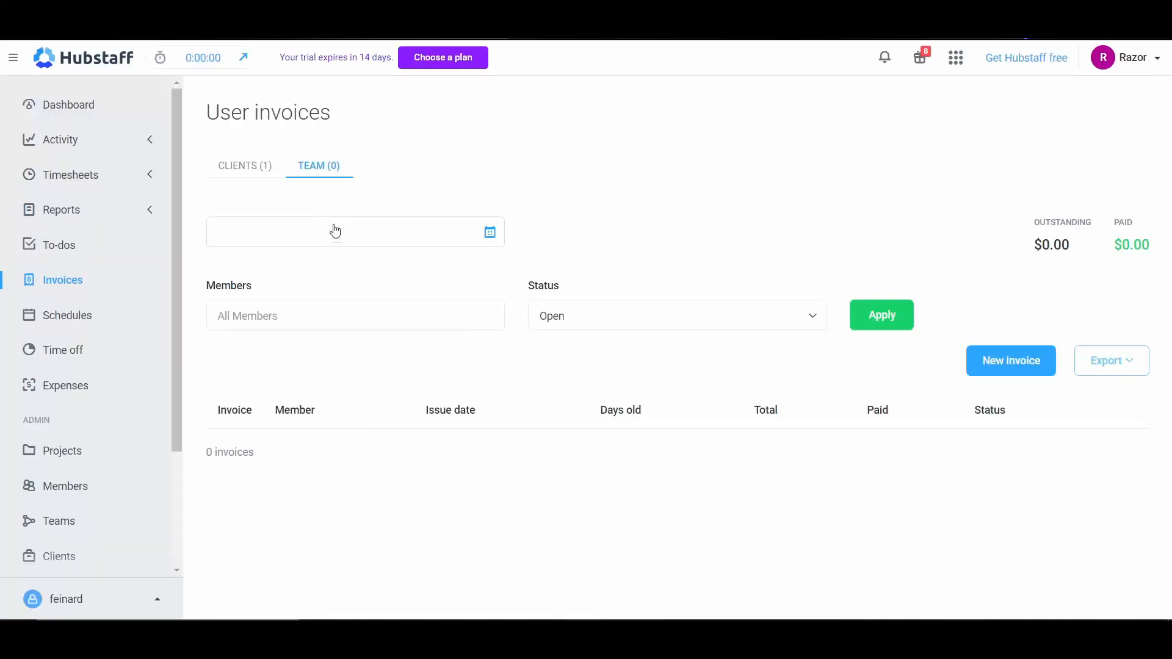
key("alt+Left")
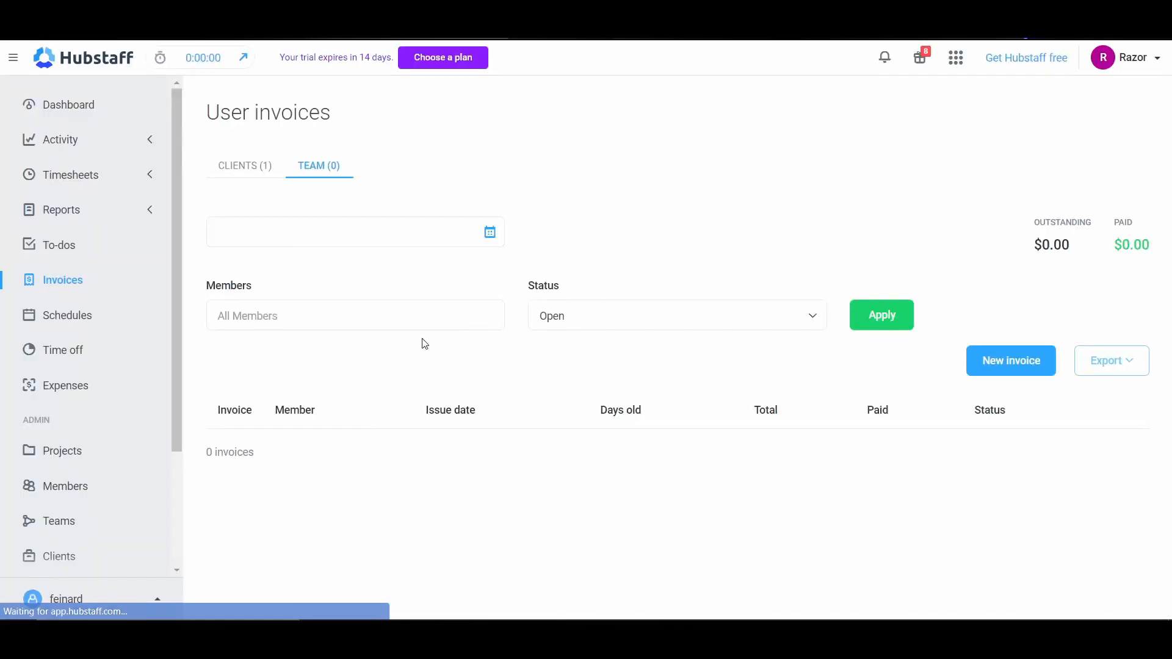
Step: Try selecting the client tester as an invoice filter, and remove the selection
left_click(401, 317)
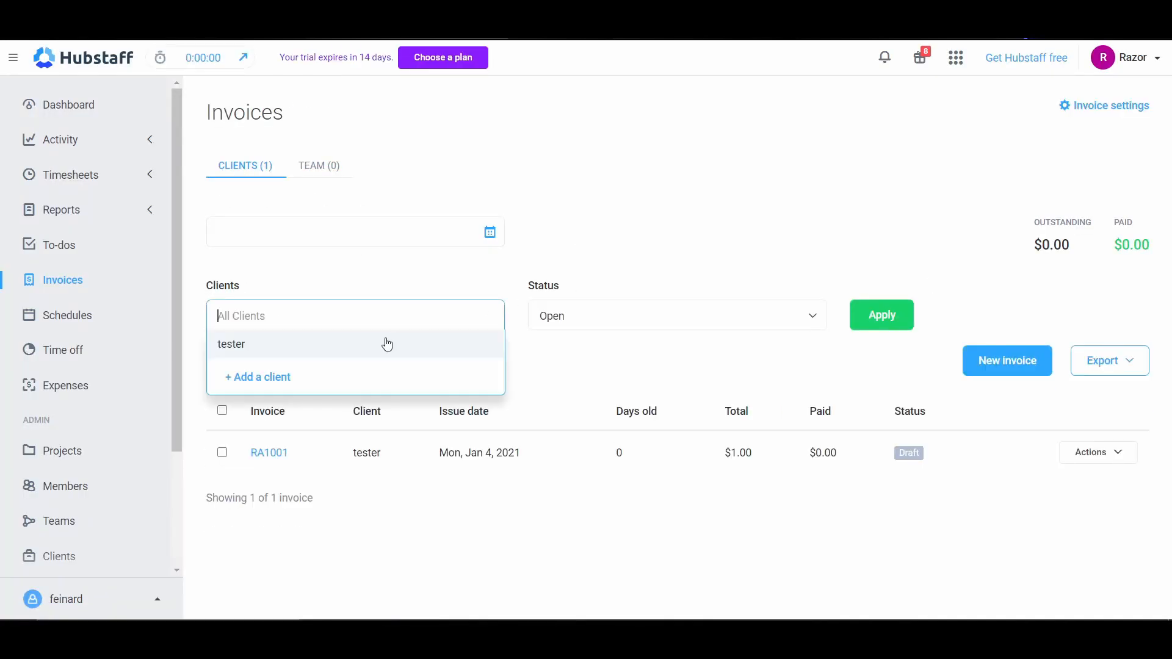
left_click(285, 346)
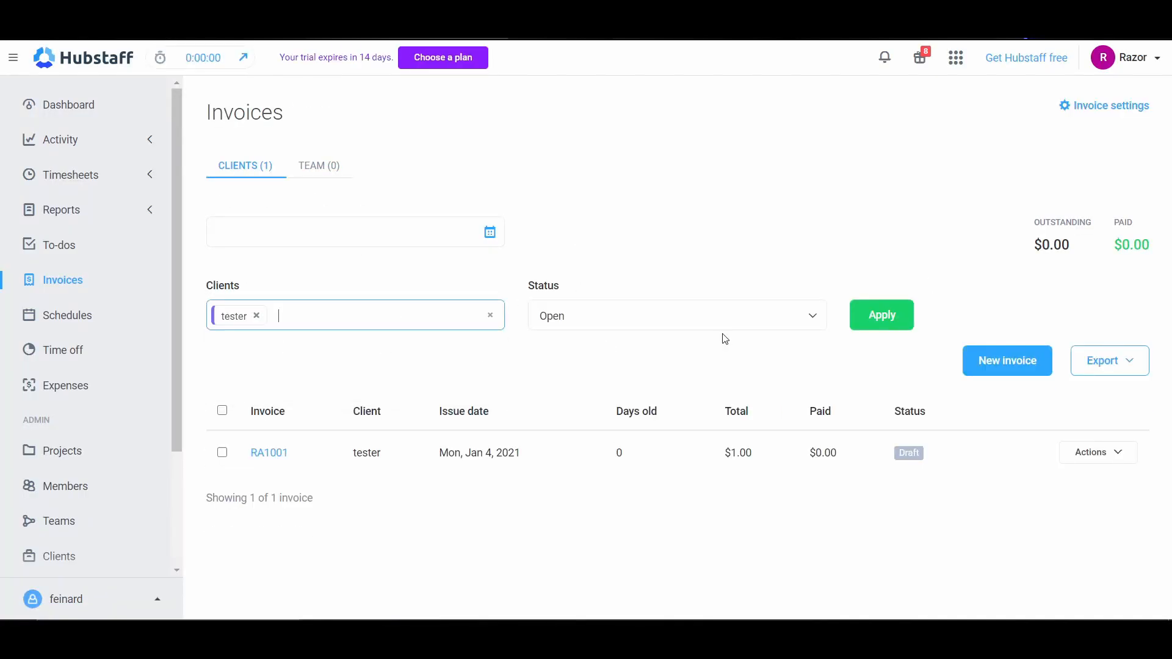
left_click(257, 316)
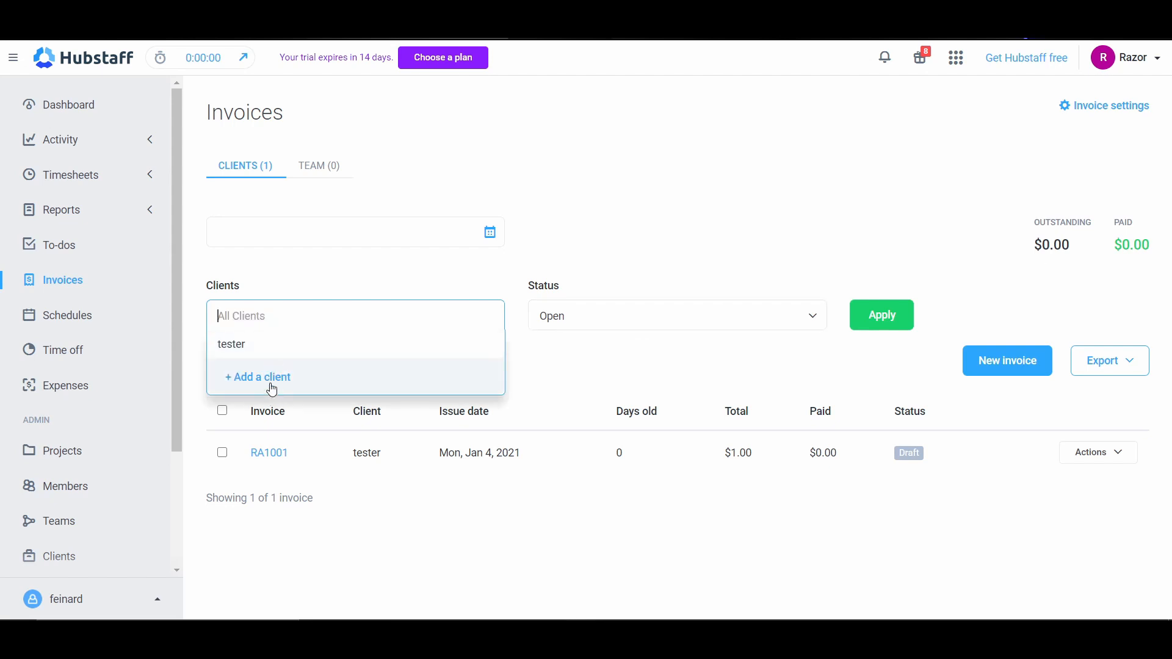
Step: Start adding a client from the invoice filter and enter the client's name, email address, phone number and address
scroll(105, 508, "down", 3)
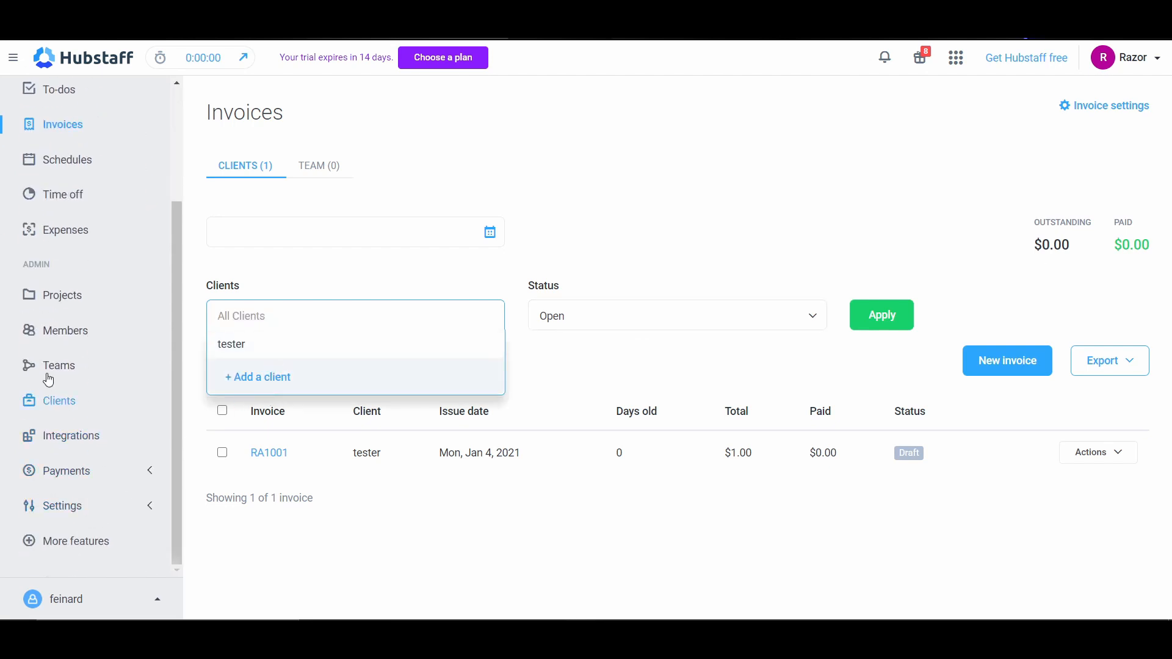
left_click(250, 384)
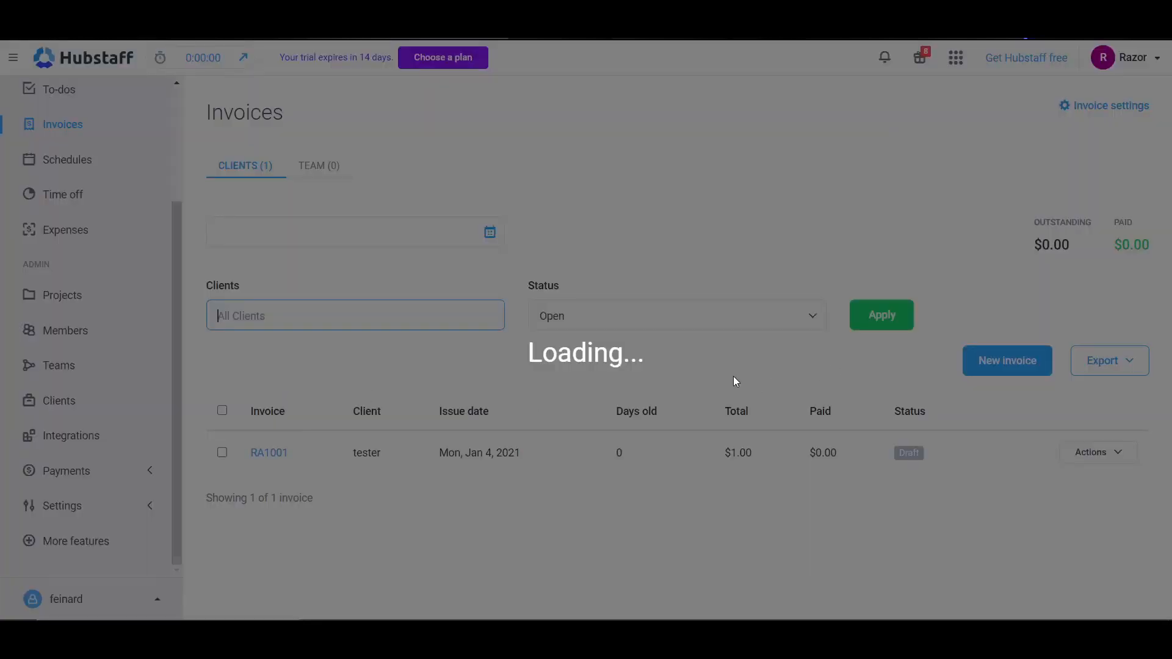
left_click(411, 188)
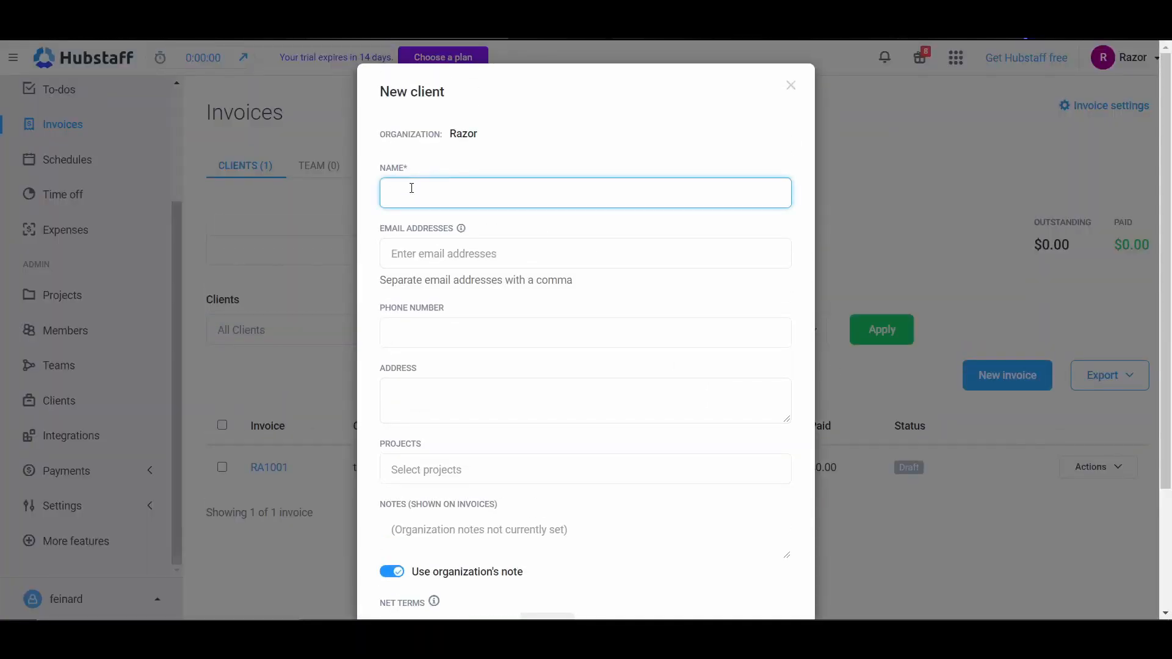
left_click(446, 255)
type("email@email.com")
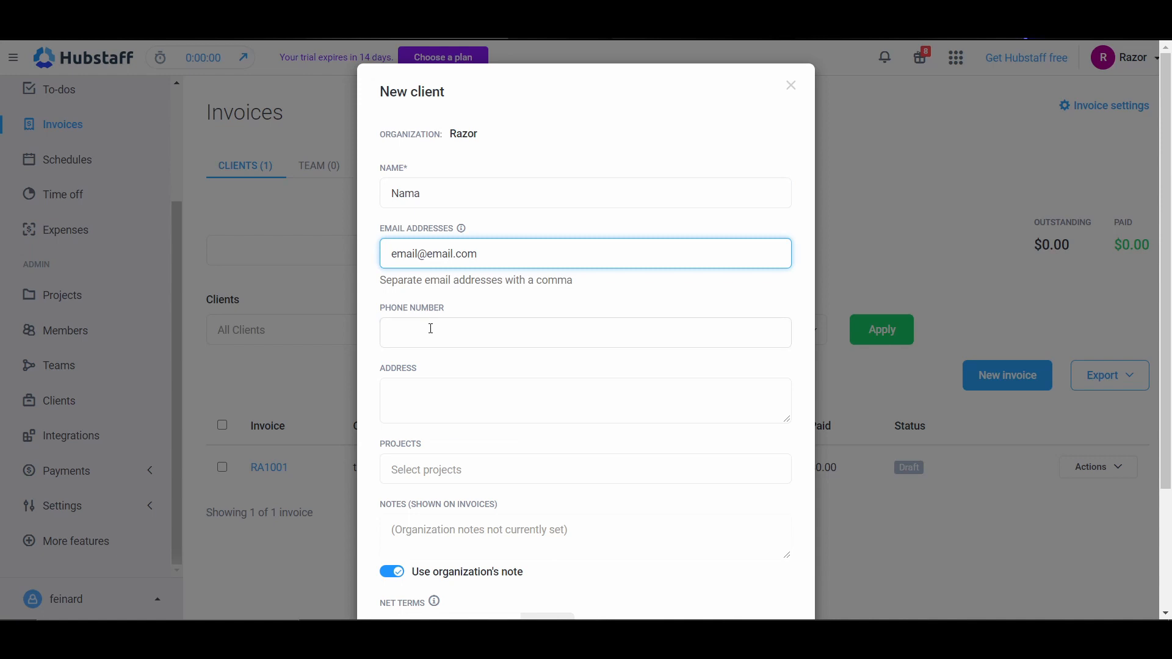
left_click(431, 329)
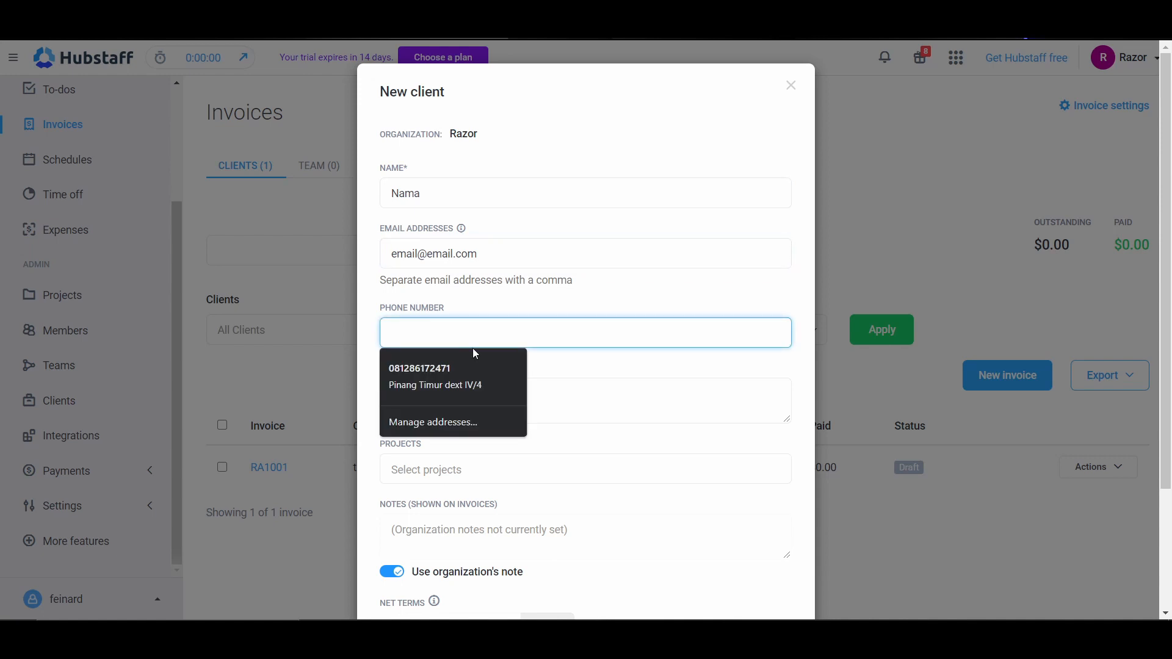
type("123456789")
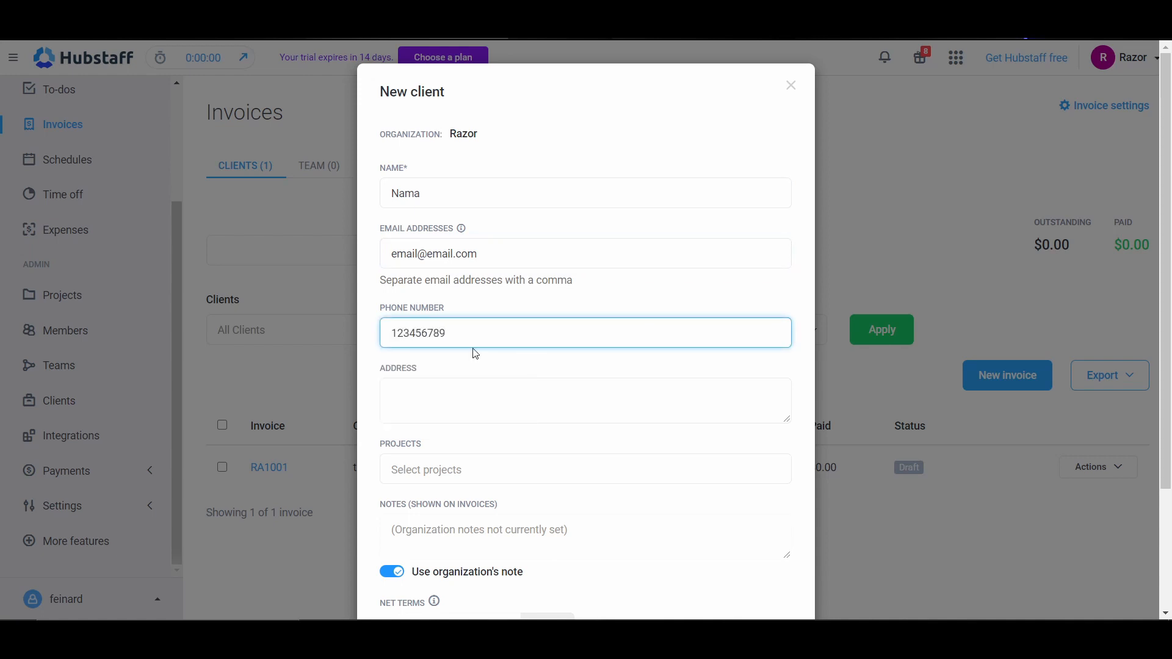
left_click(461, 400)
type("qweasdzxc")
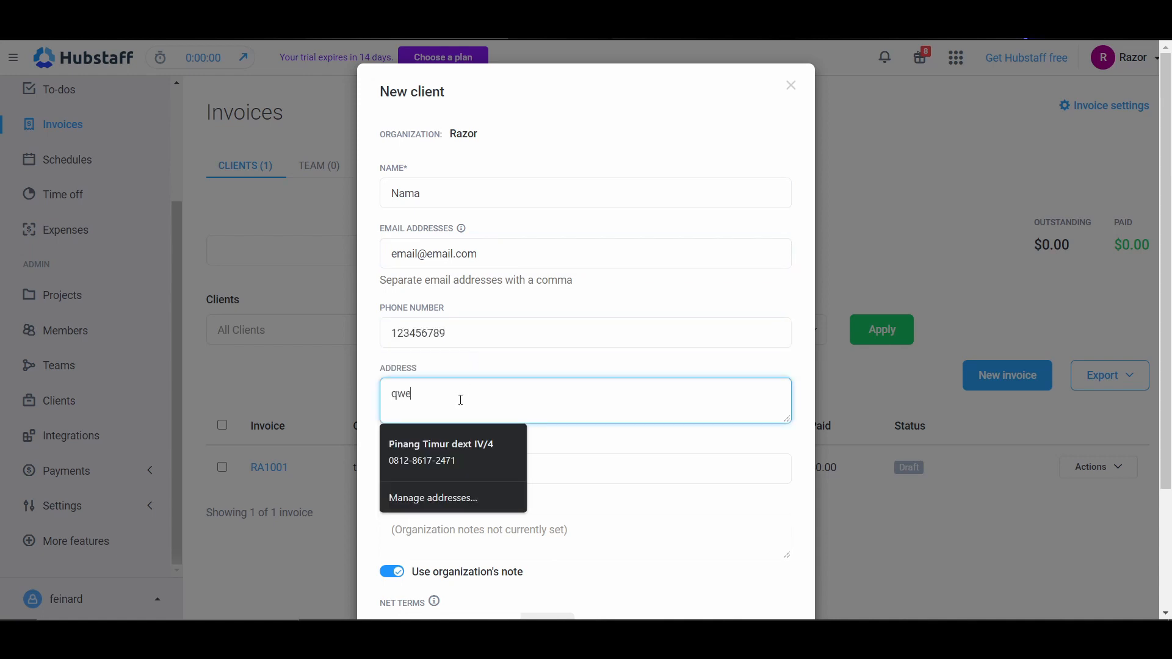
Step: Assign the Developers project to the new client and save the client
left_click(667, 466)
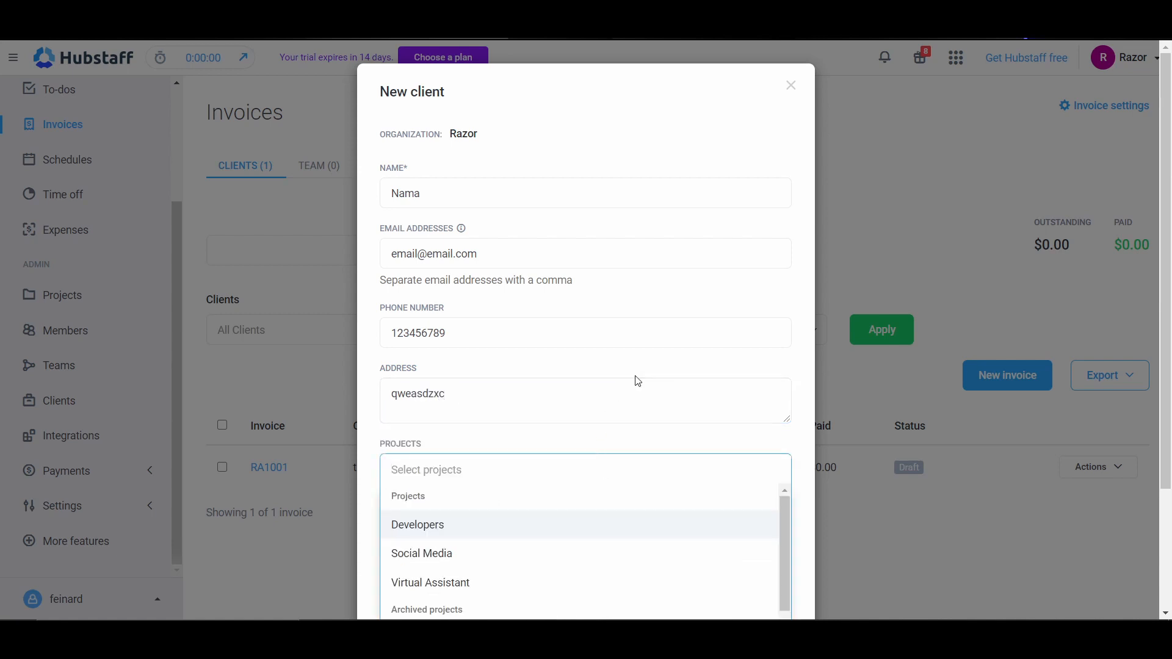
scroll(463, 533, "down", 1)
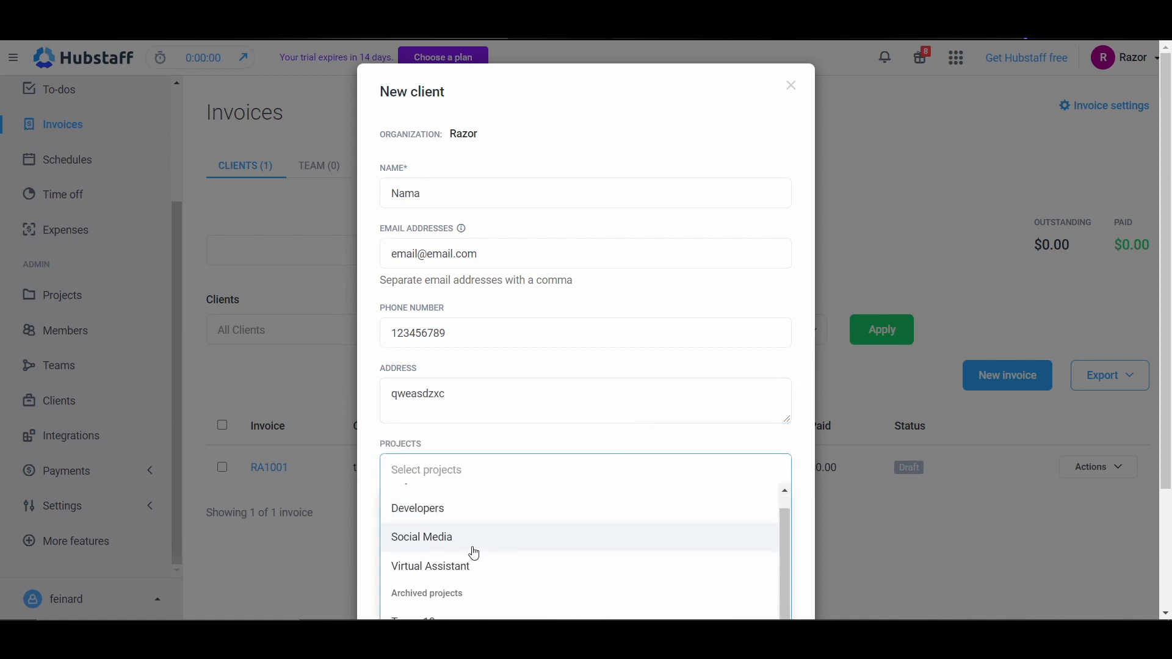
left_click(441, 521)
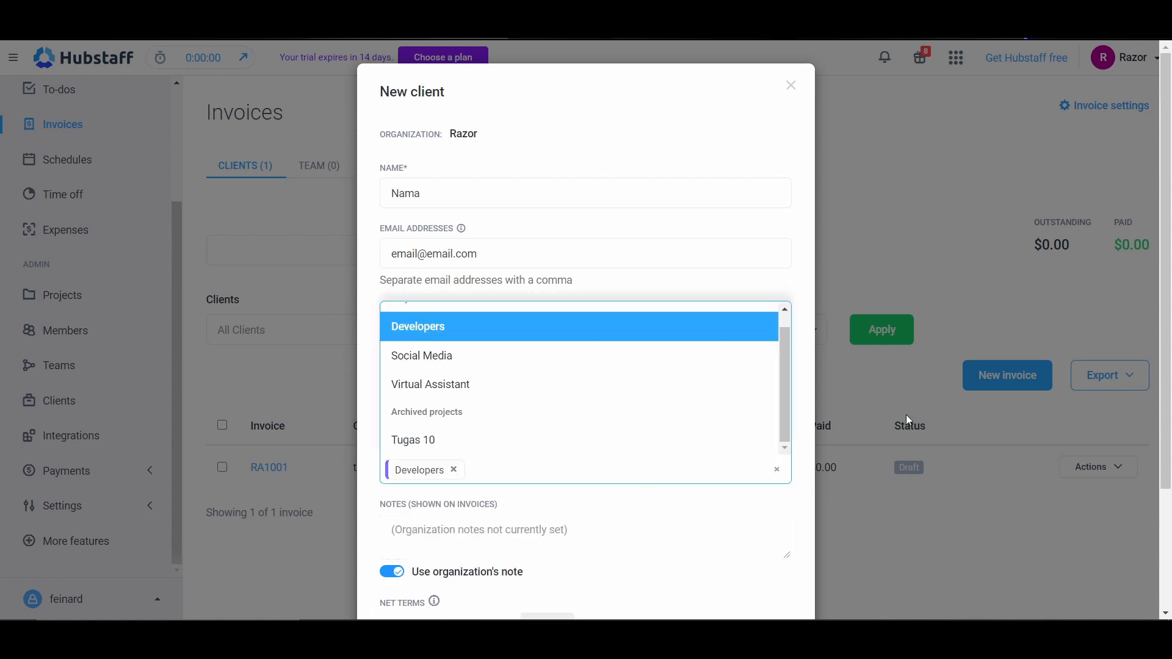
left_click(468, 338)
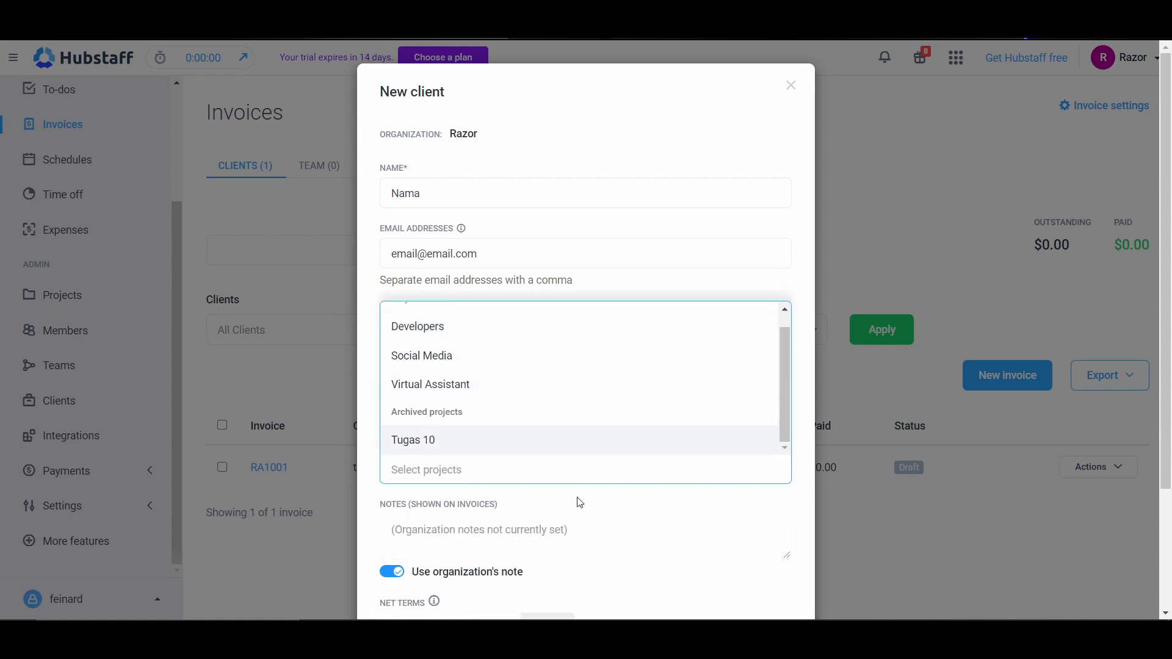
left_click(567, 516)
left_click(475, 464)
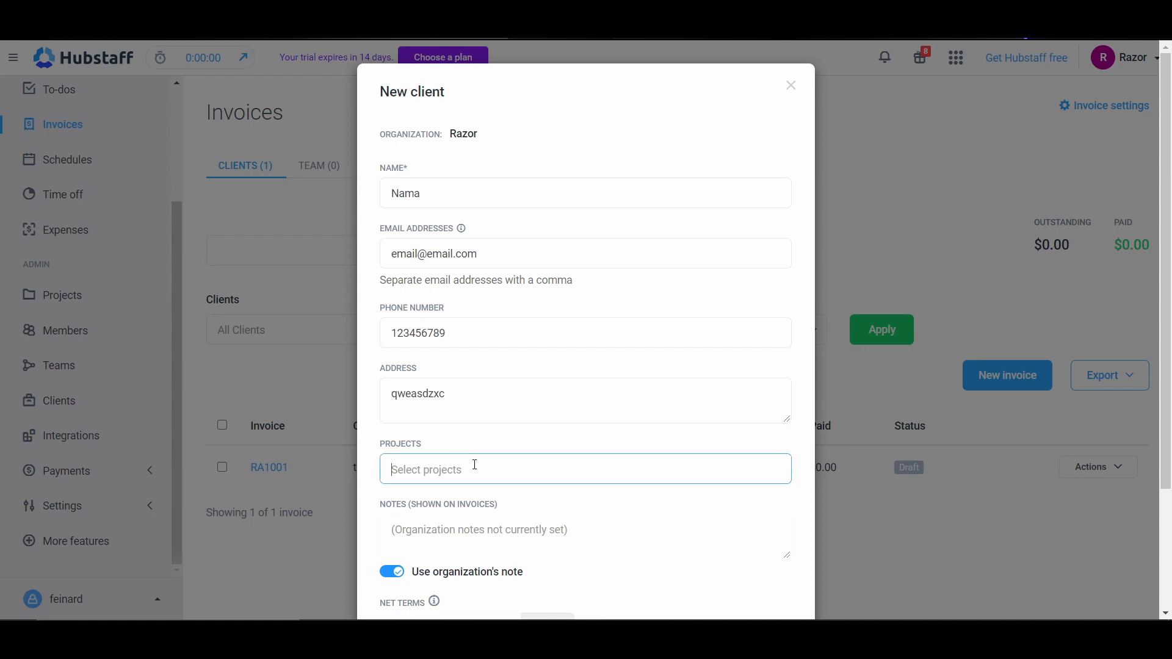
left_click(523, 468)
left_click(468, 340)
left_click(511, 528)
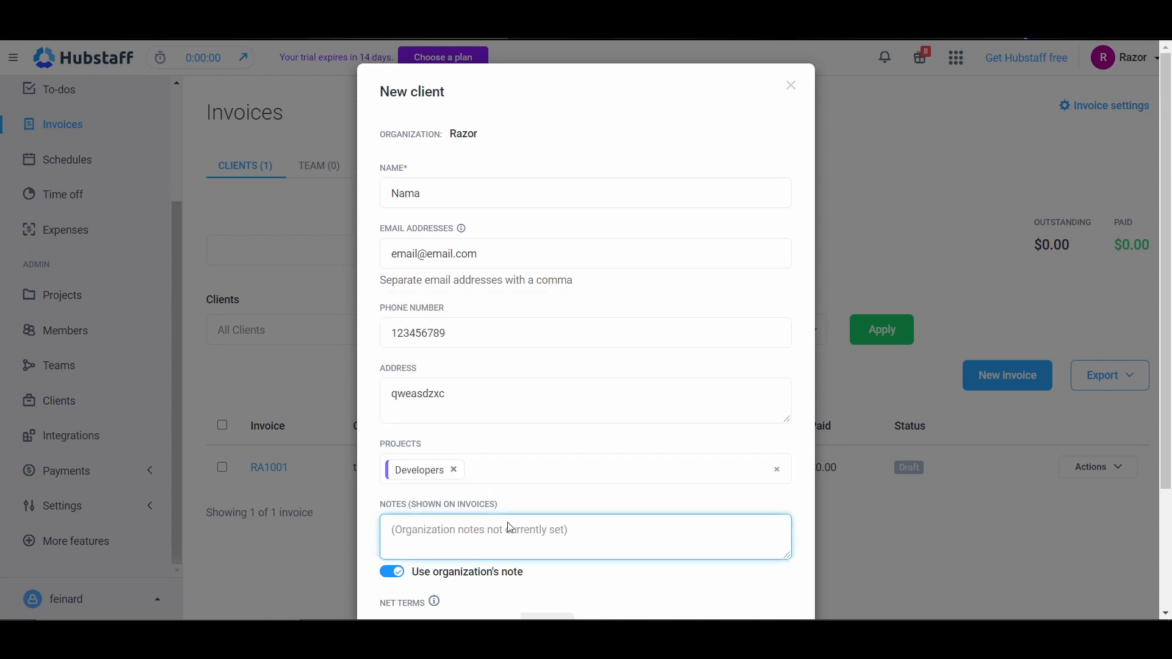
scroll(611, 513, "down", 3)
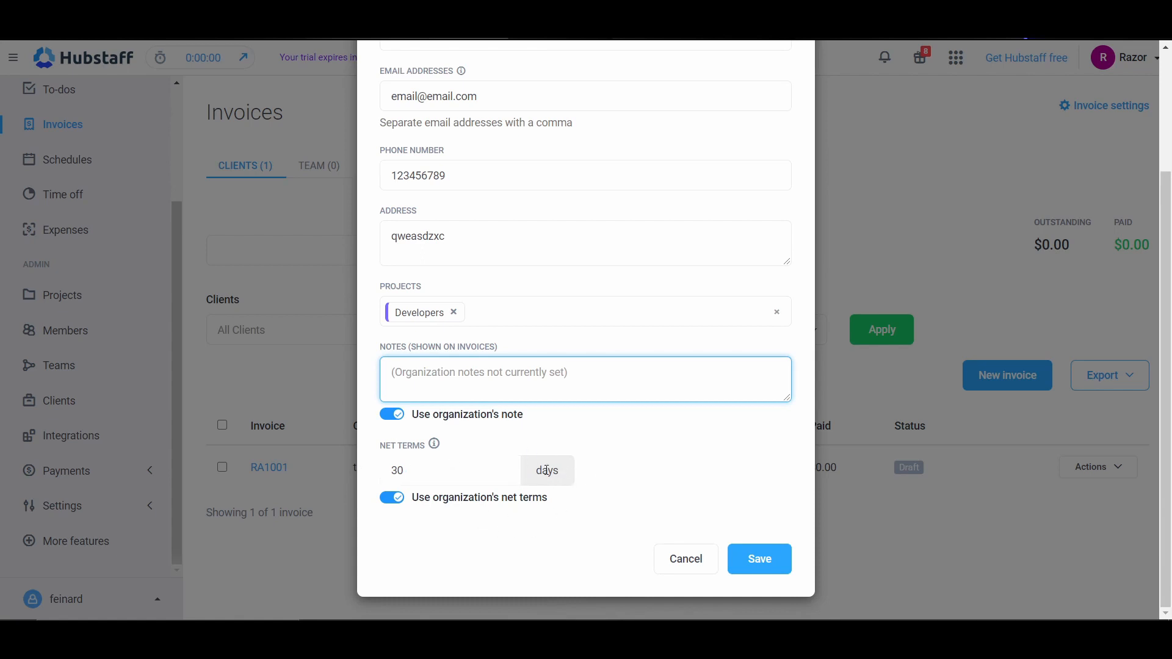
left_click(759, 561)
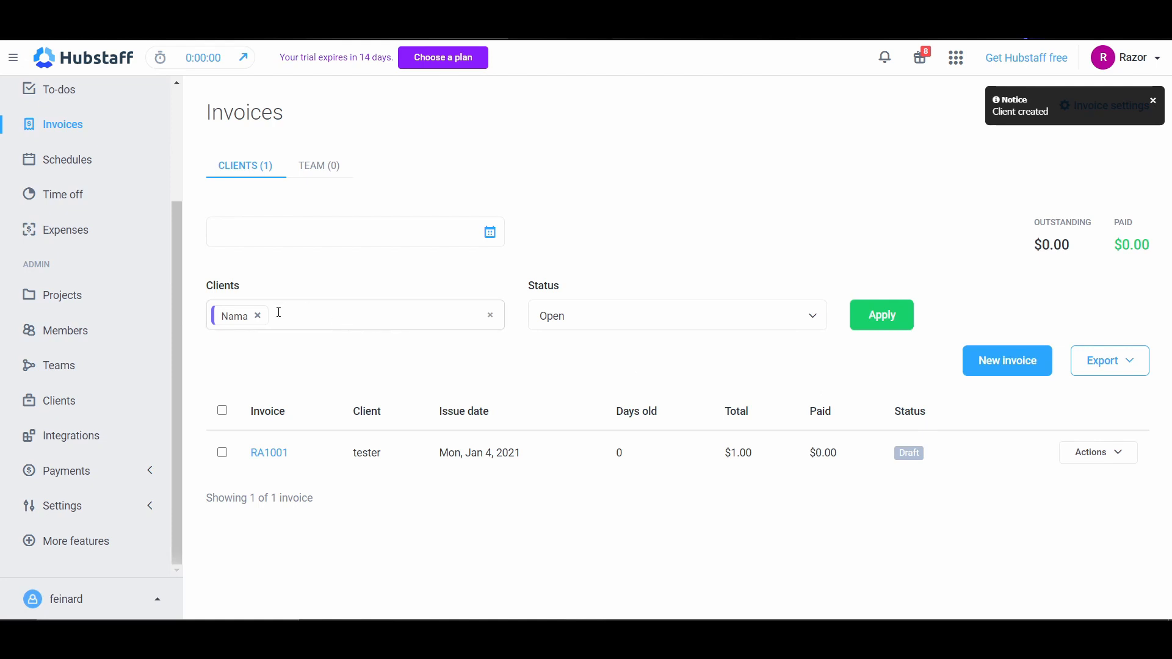
Step: Keep the invoice status filter at Open and apply the filters for the newly added client
left_click(587, 331)
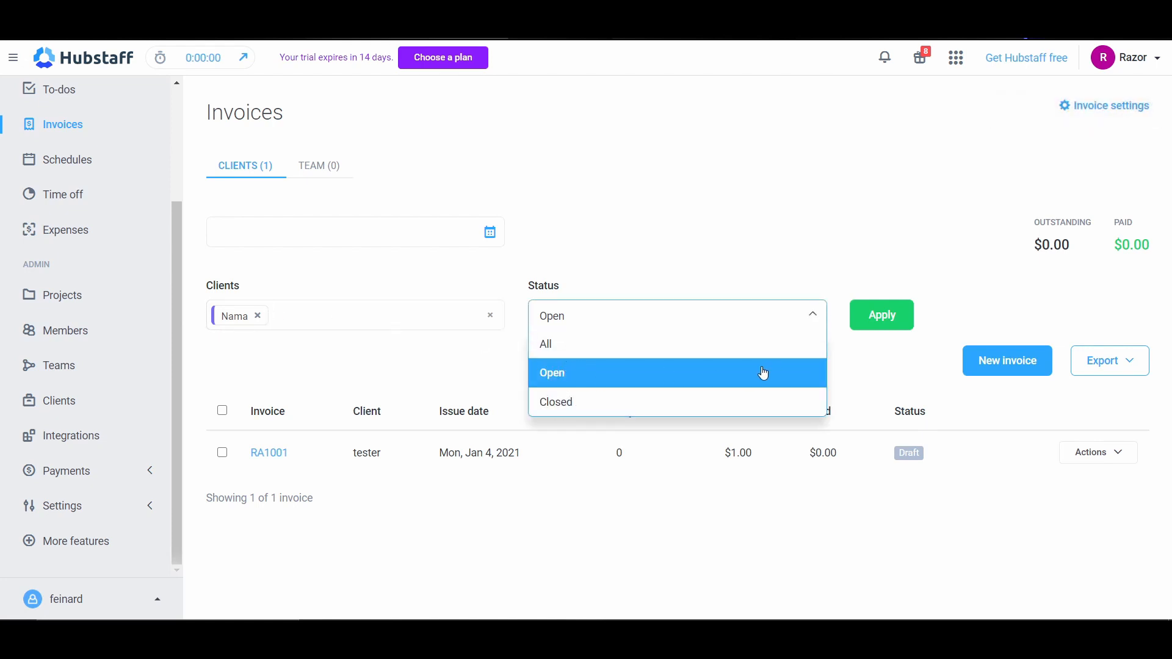
left_click(669, 379)
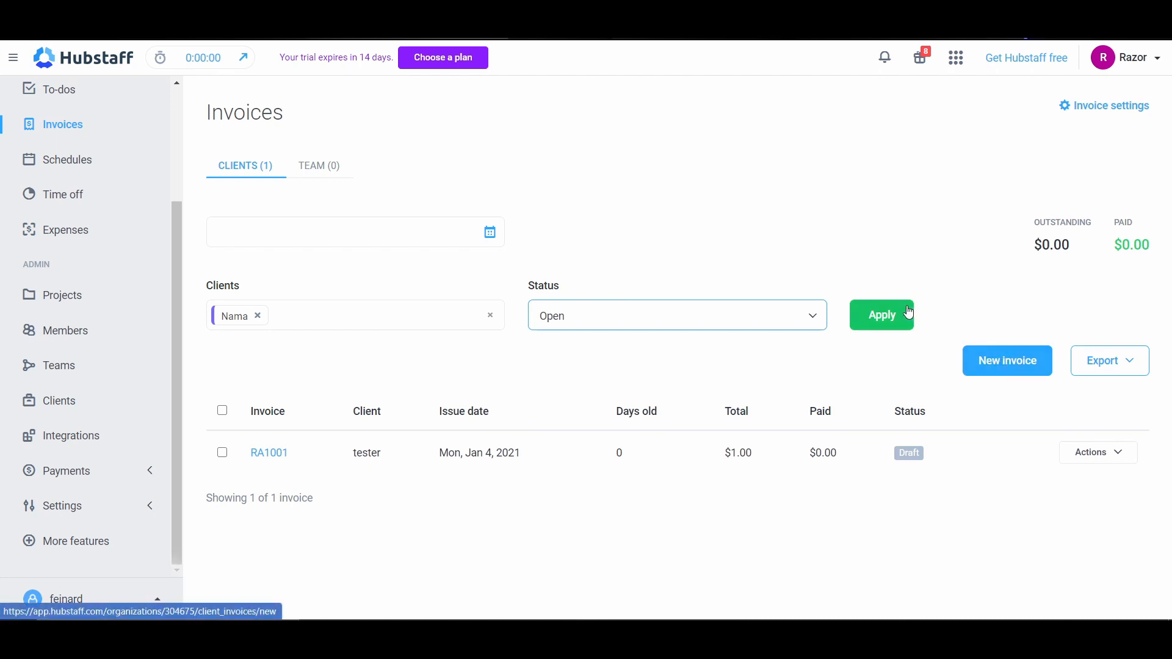
left_click(872, 317)
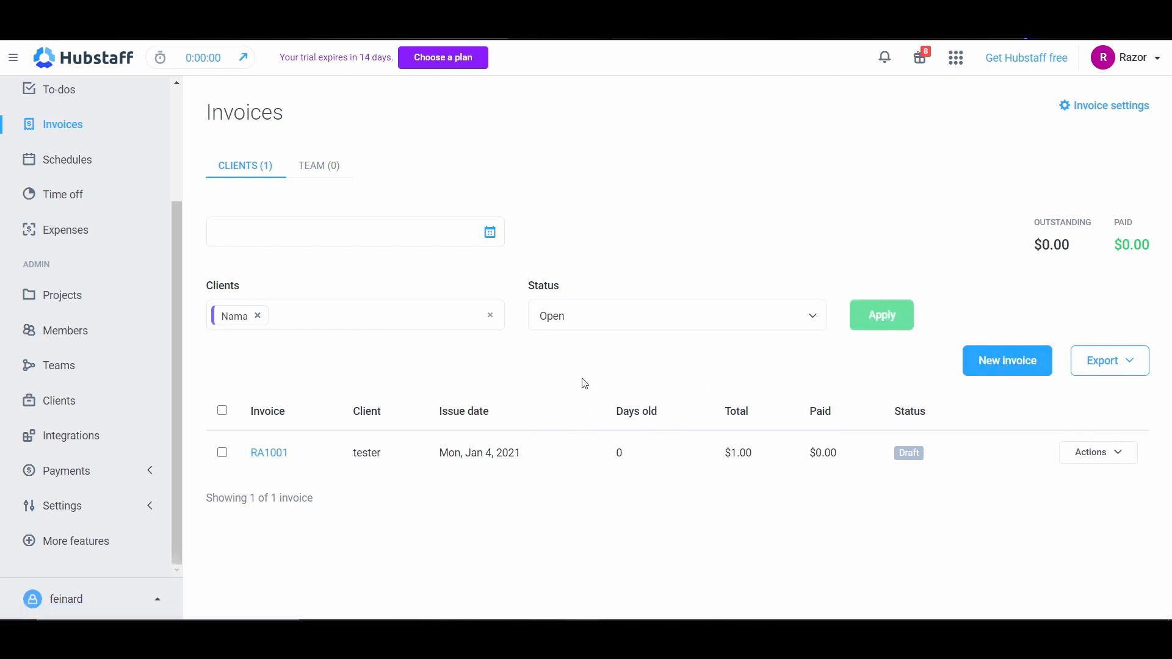
Step: Create a new invoice with a line item described as Nama Deskripsi, quantity 1 and unit price 500 USD
left_click(1004, 366)
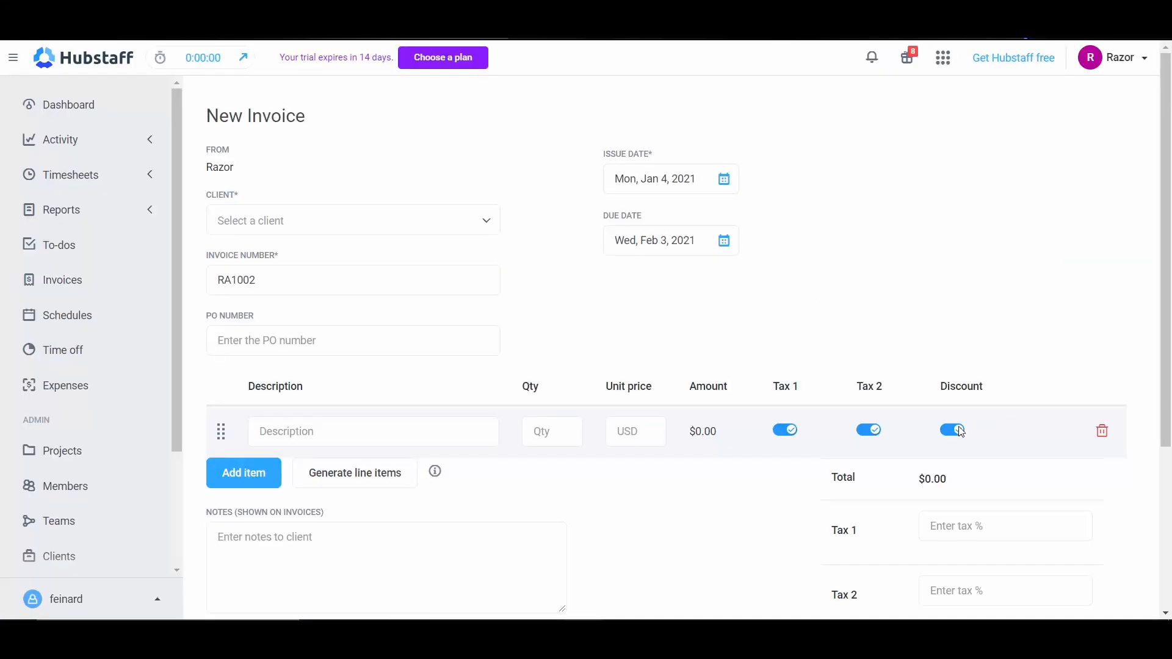
scroll(427, 367, "down", 2)
scroll(374, 349, "down", 1)
left_click(342, 289)
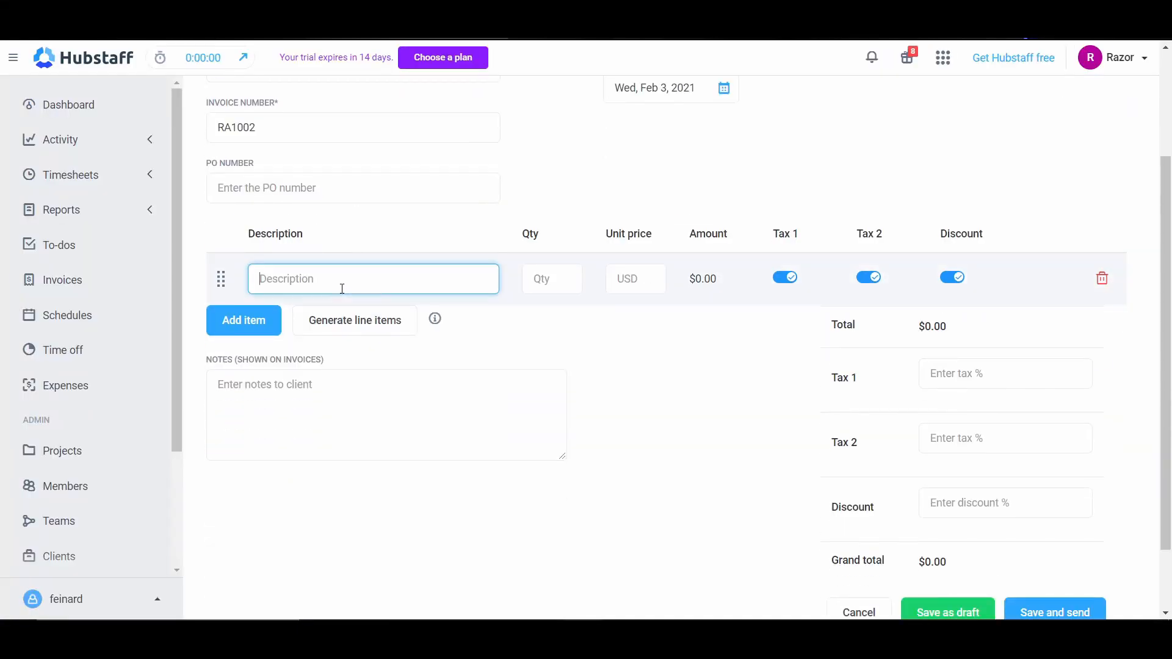
type("Nama Deskripsi")
left_click(552, 280)
type("1")
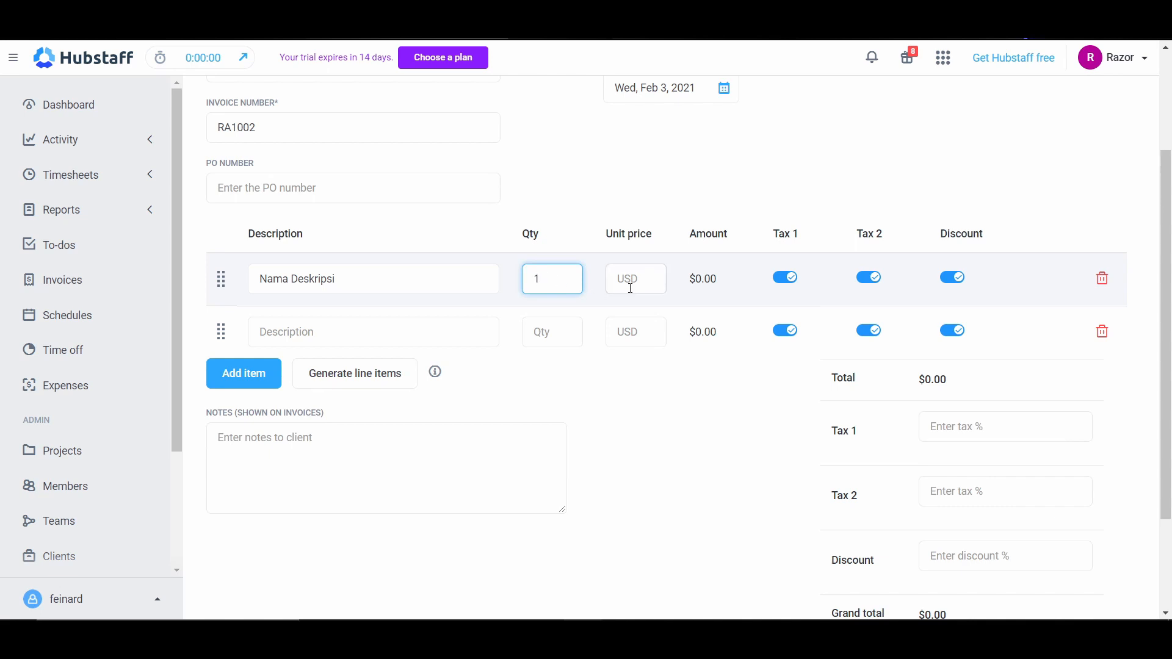
left_click(631, 288)
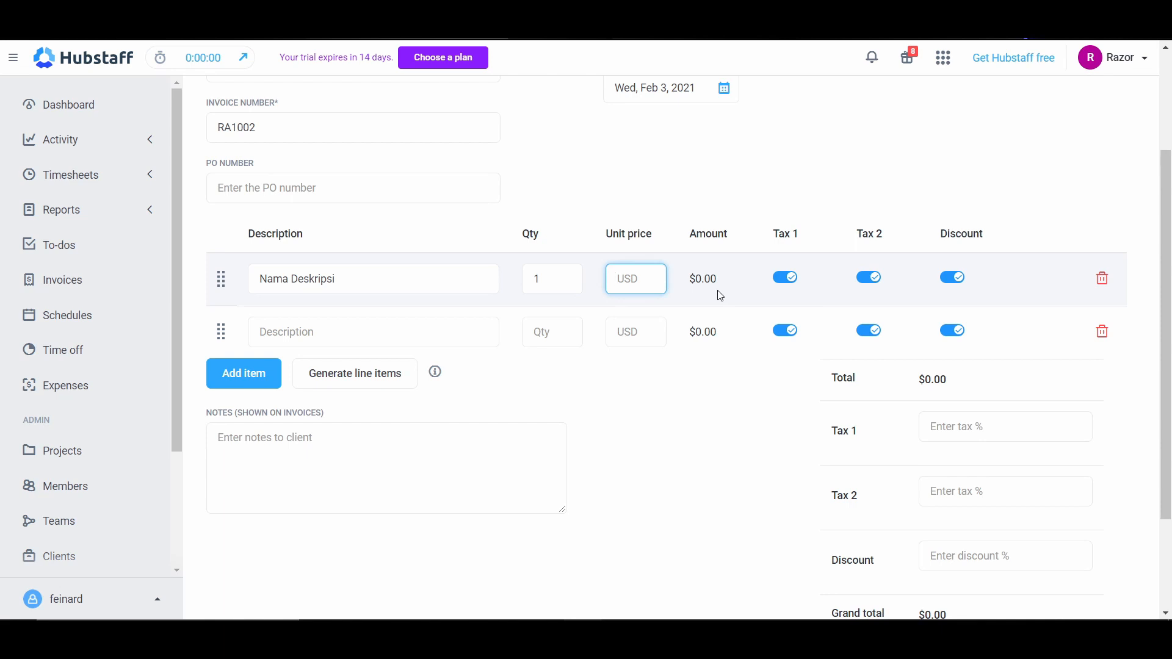
type("500")
left_click(932, 394)
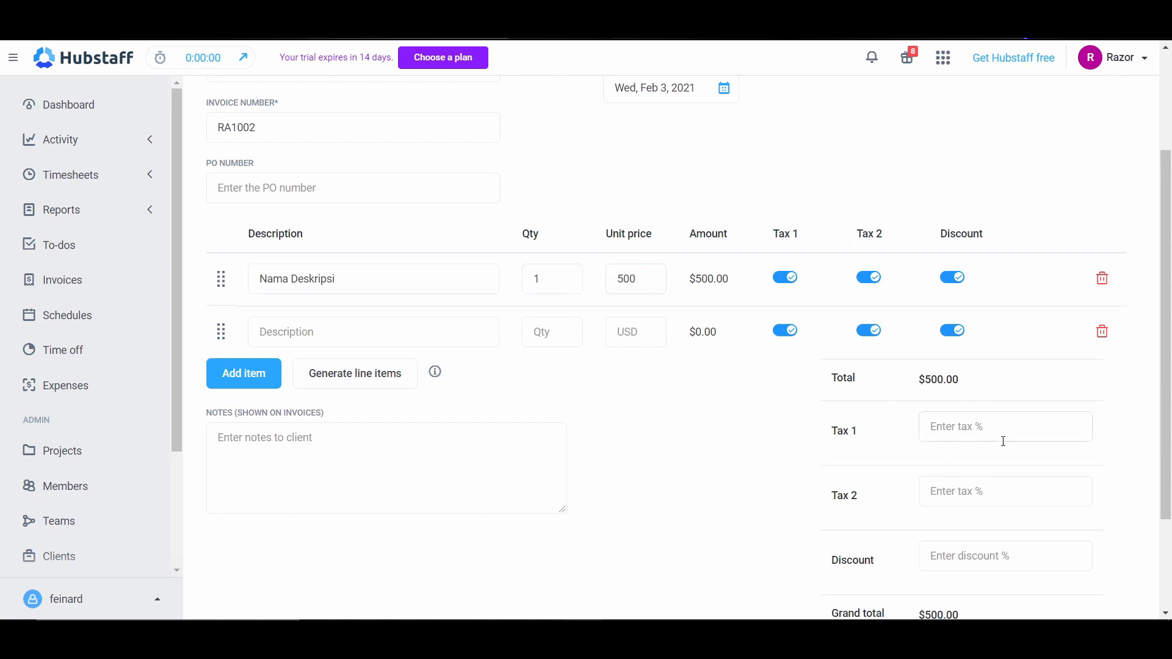
Step: Turn off Tax 1, Tax 2 and Discount for both invoice line items
scroll(1003, 441, "down", 2)
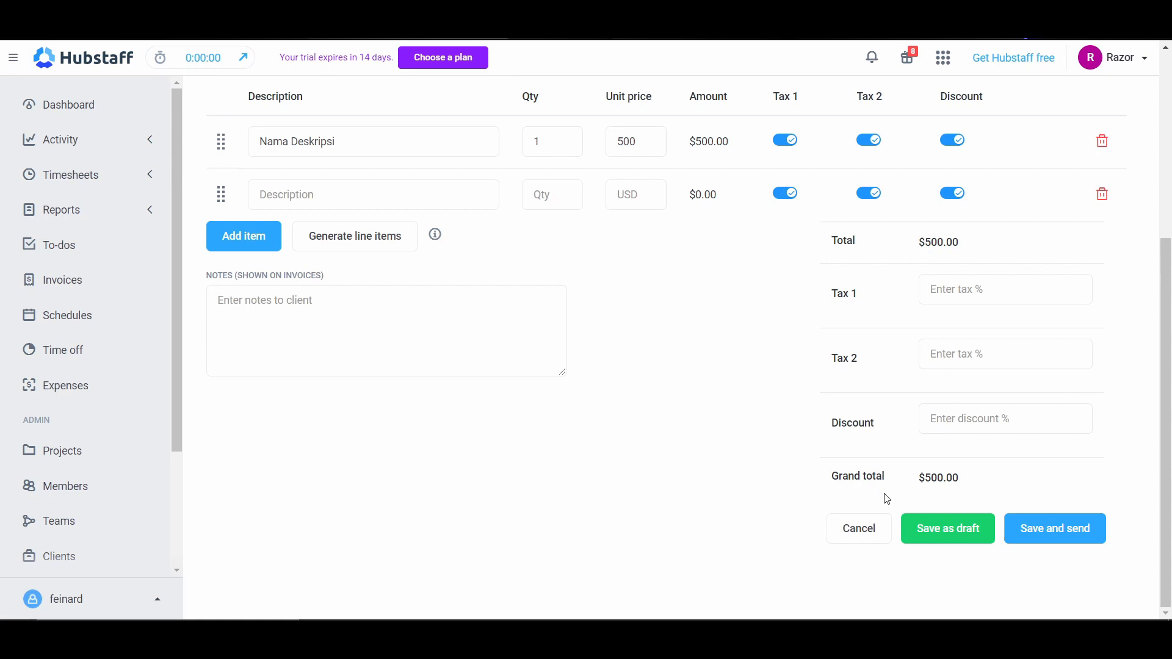
scroll(788, 415, "up", 2)
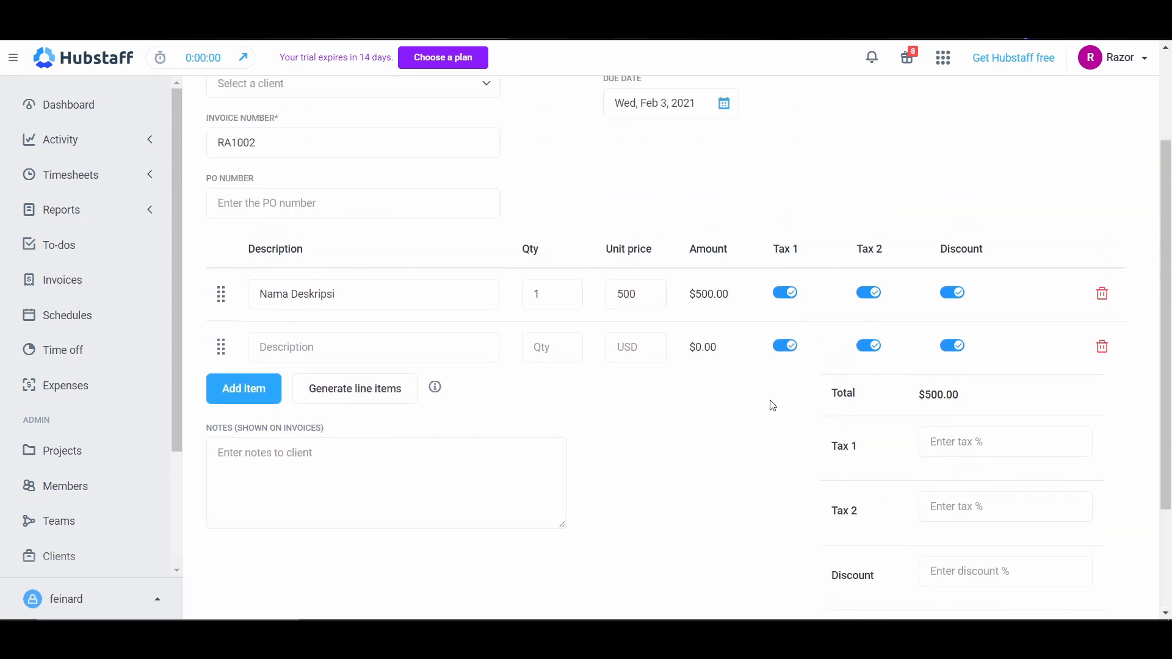
left_click(953, 293)
left_click(869, 293)
left_click(786, 293)
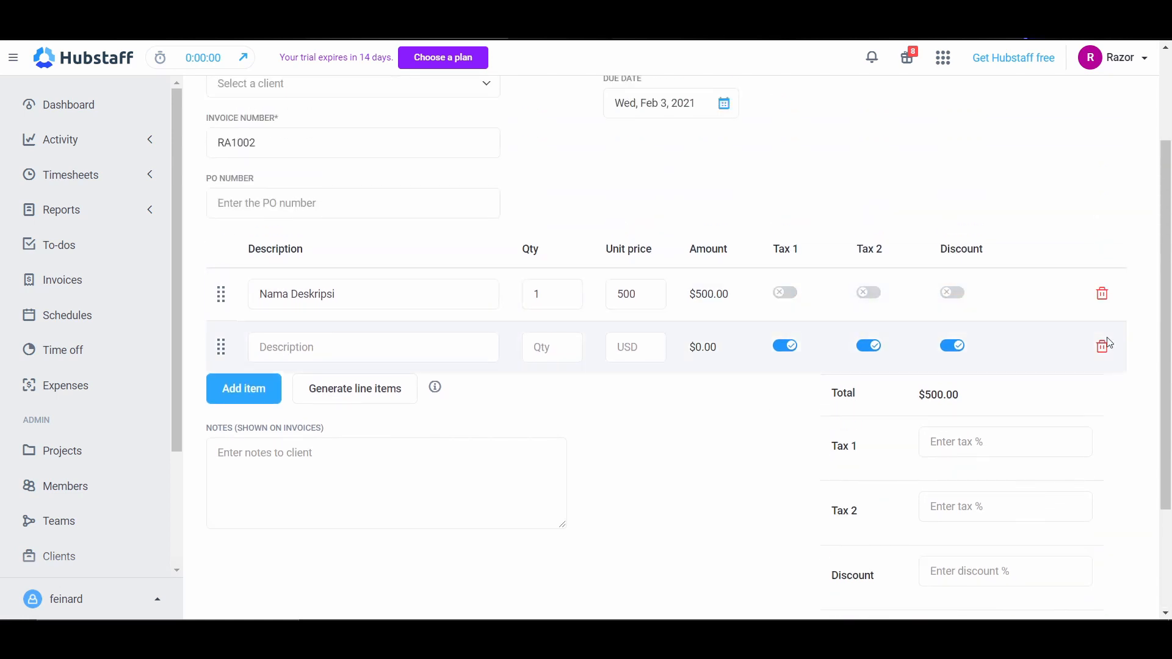
left_click(953, 346)
left_click(869, 347)
left_click(785, 346)
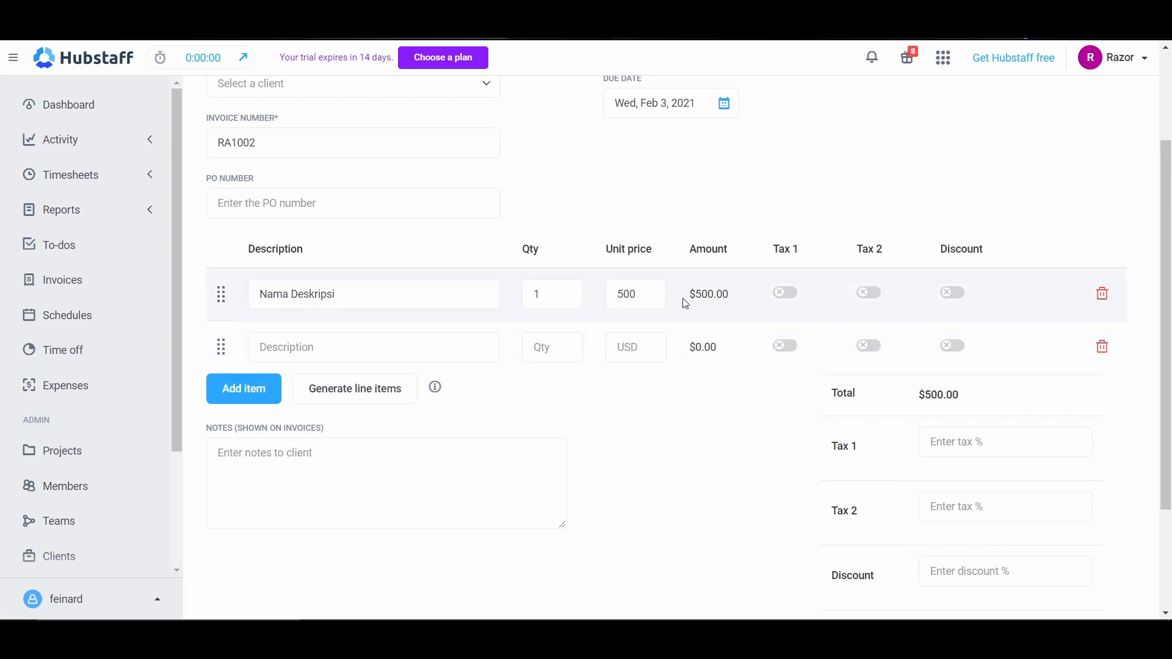
Step: Set the Nama Deskripsi item's unit price to 1 USD and save the invoice as a draft
double_click(637, 294)
type("1")
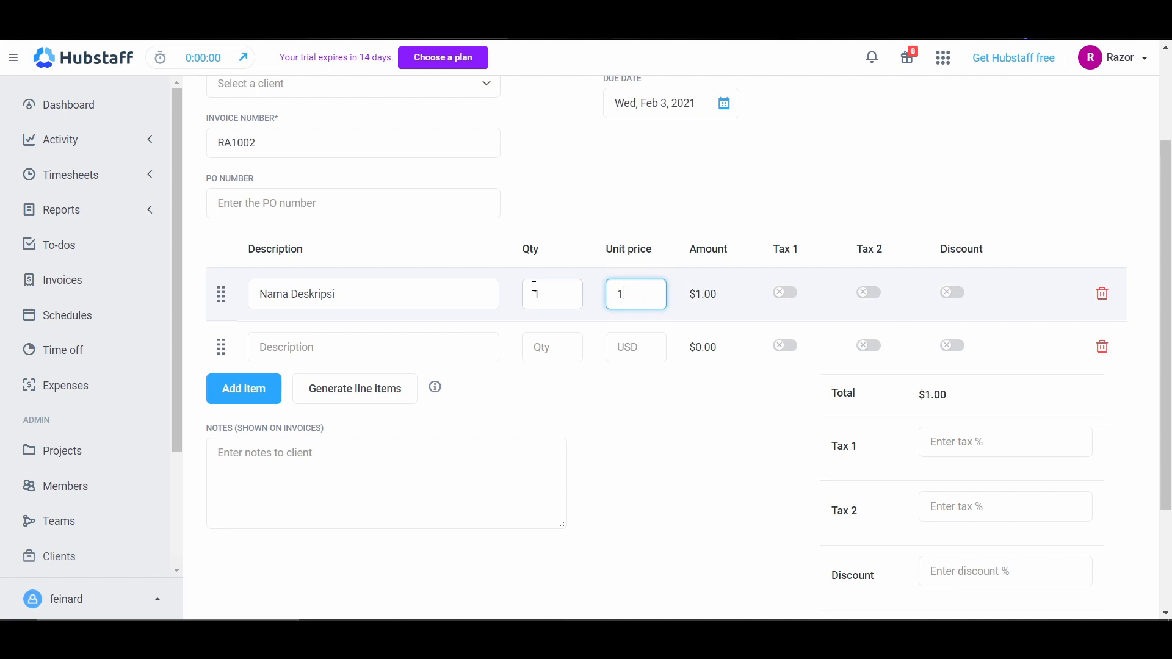
scroll(763, 494, "down", 3)
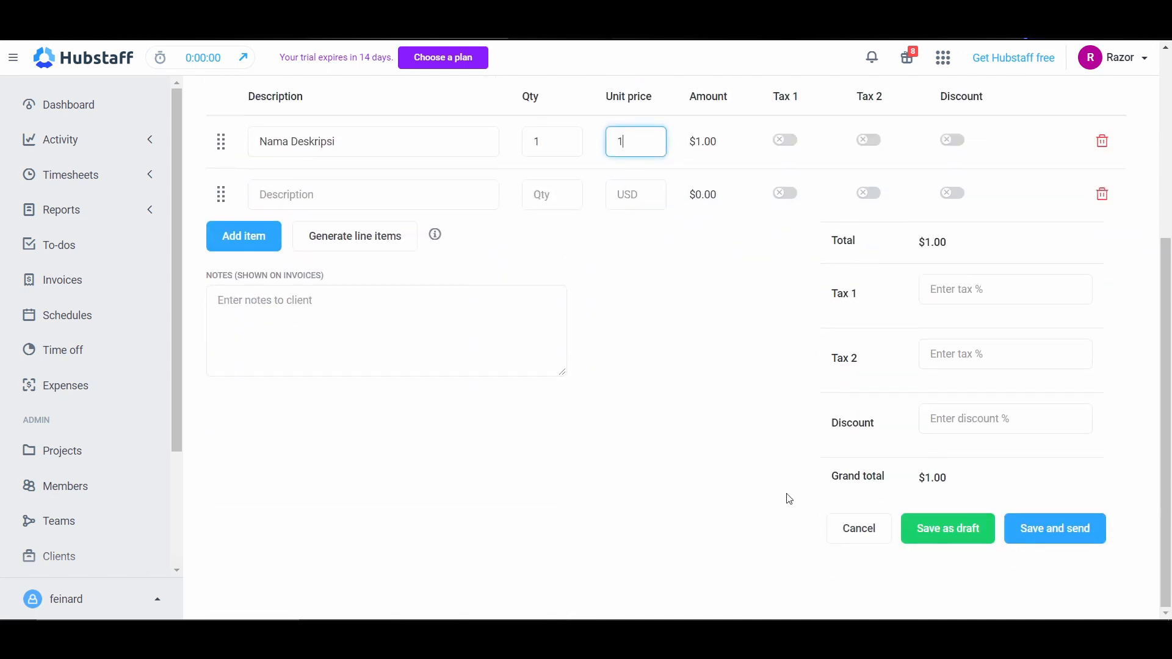
left_click(954, 539)
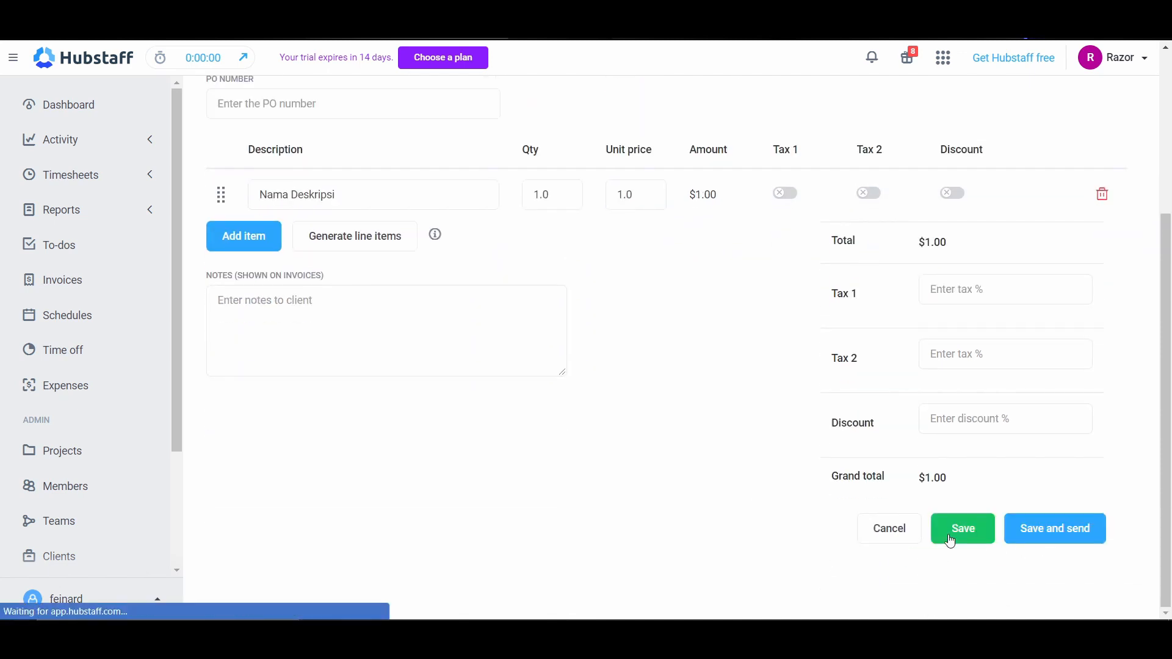
Step: Review the saved draft invoice's dates, line item and amounts, and return to the list of all invoices
scroll(690, 465, "down", 5)
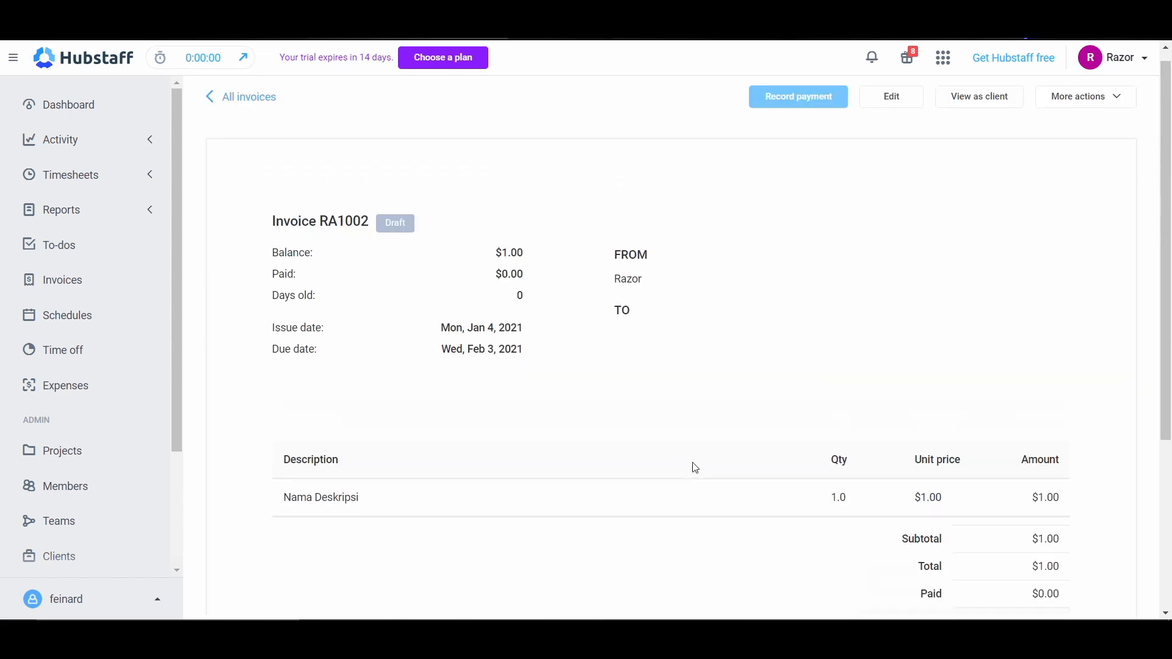
scroll(824, 385, "up", 4)
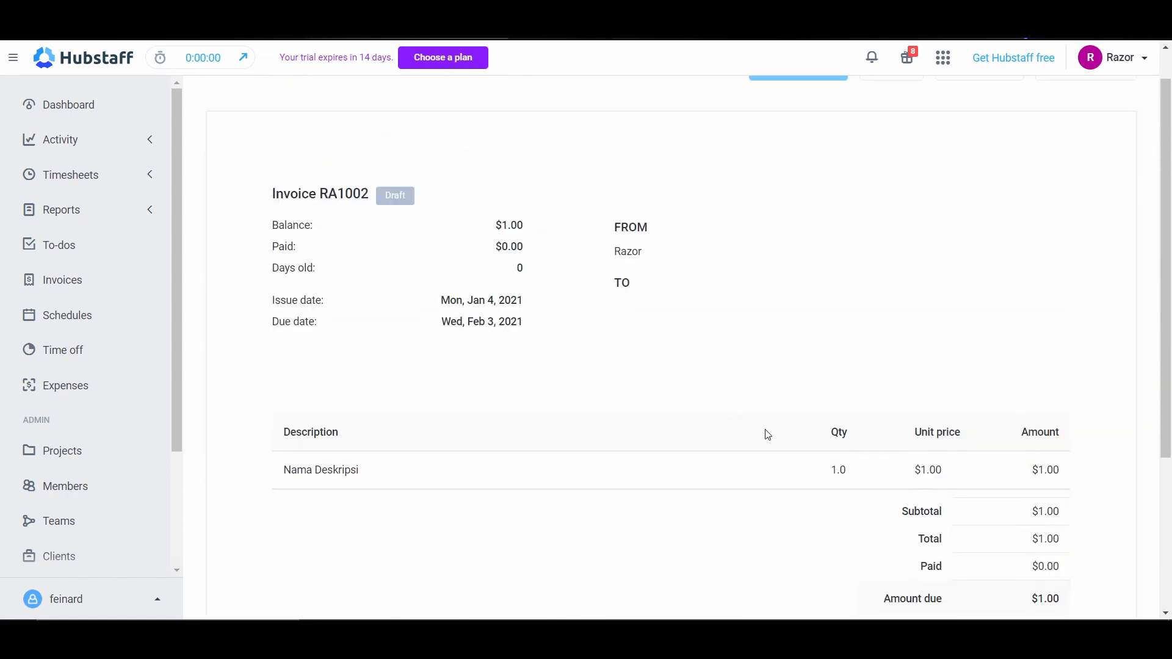
scroll(768, 435, "down", 4)
scroll(655, 372, "up", 4)
scroll(309, 115, "up", 1)
left_click(252, 113)
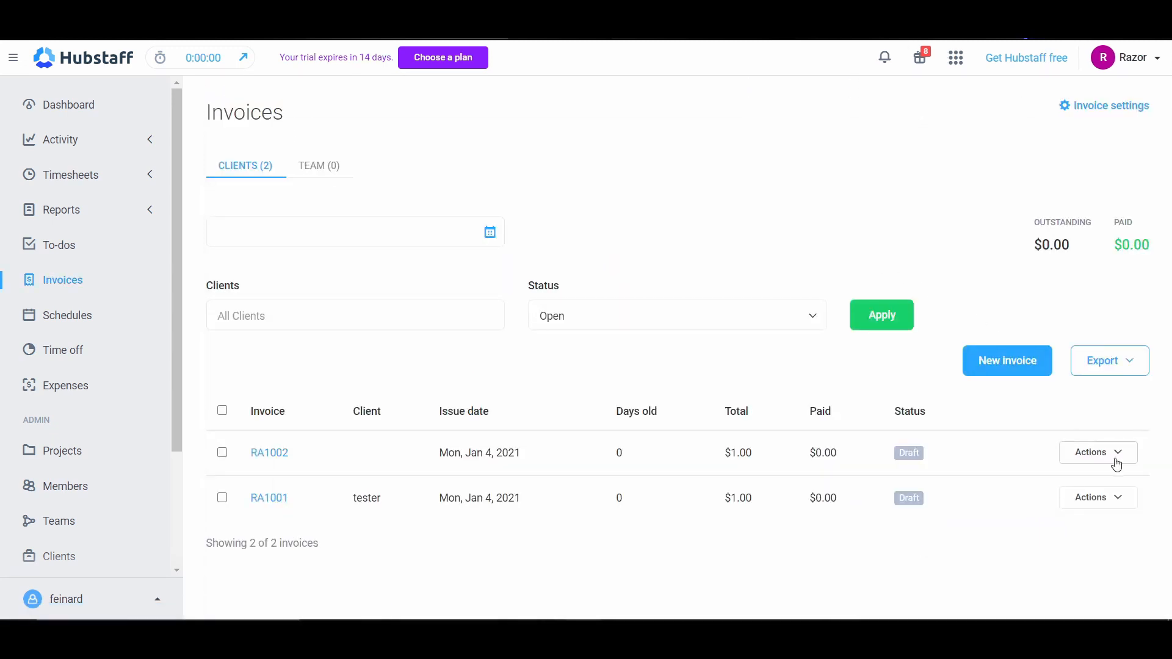
Step: Open invoice RA1001 for editing, look over its client, line item and tax fields, and return to the invoice list without changes
left_click(1115, 510)
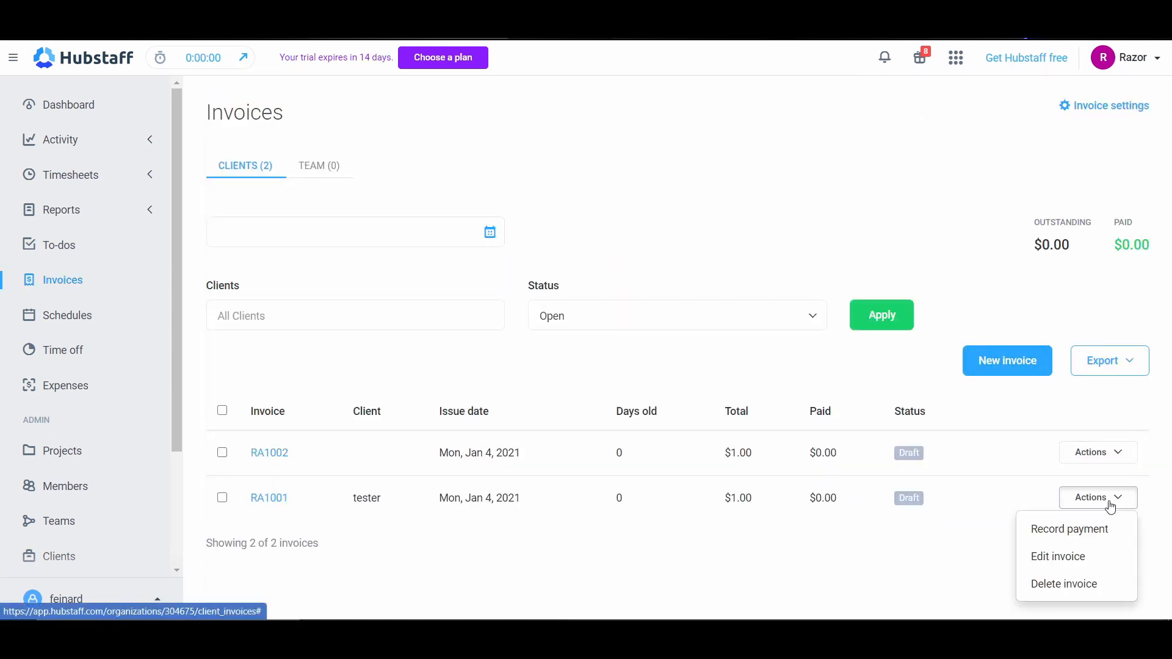
left_click(1086, 562)
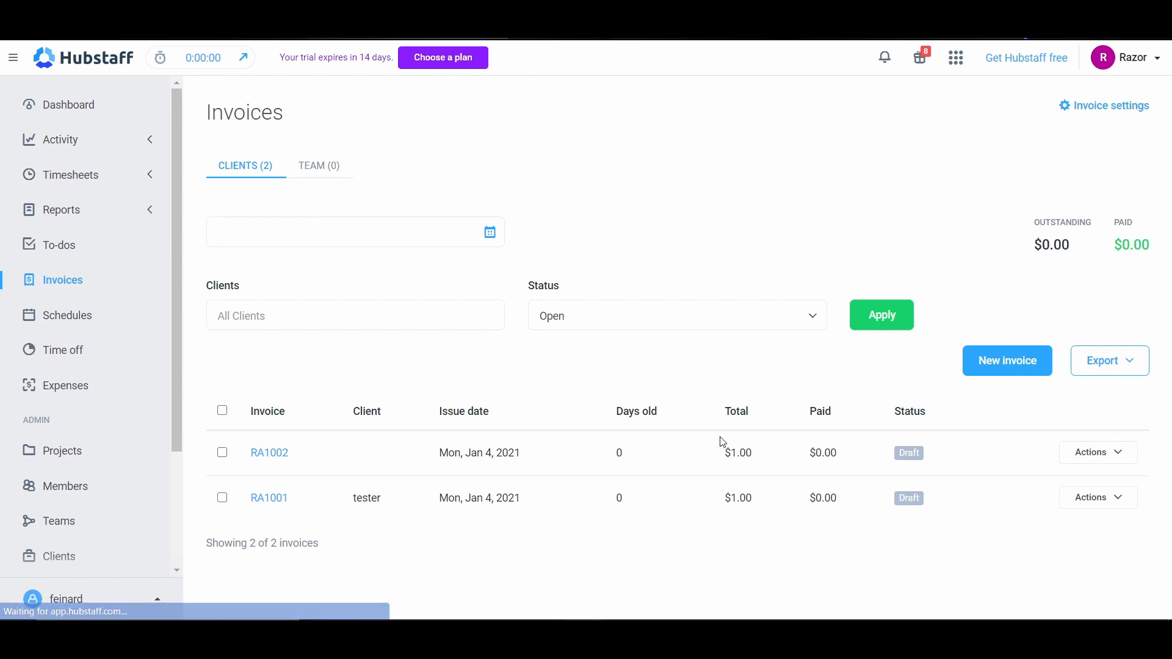
scroll(977, 428, "down", 3)
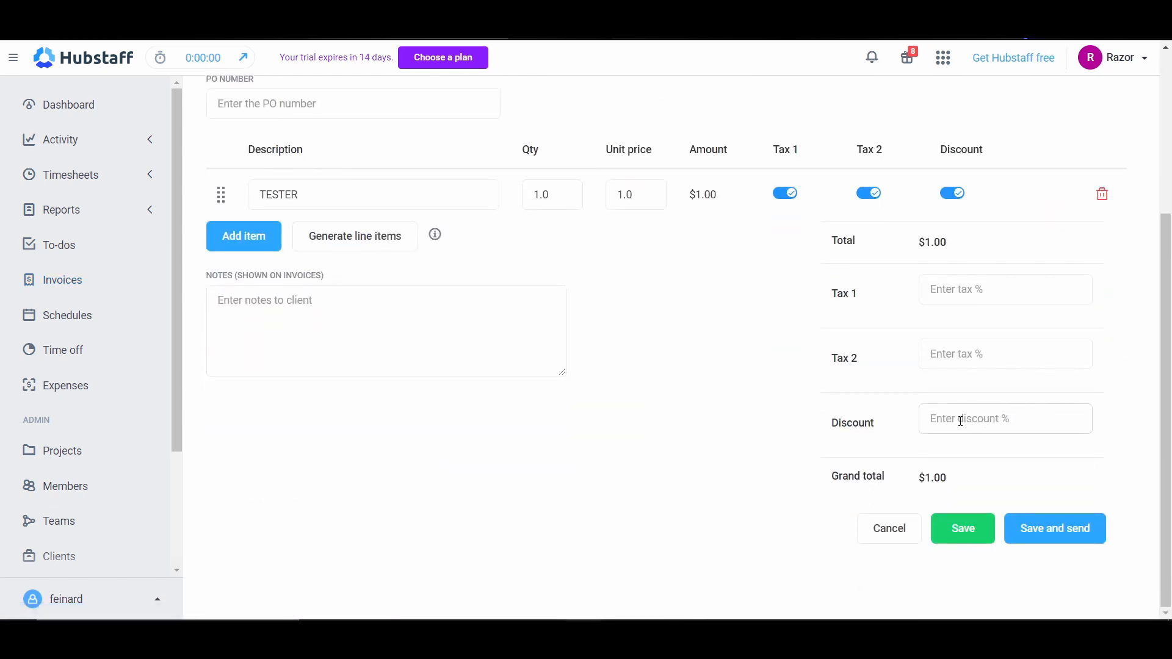
scroll(354, 295, "up", 3)
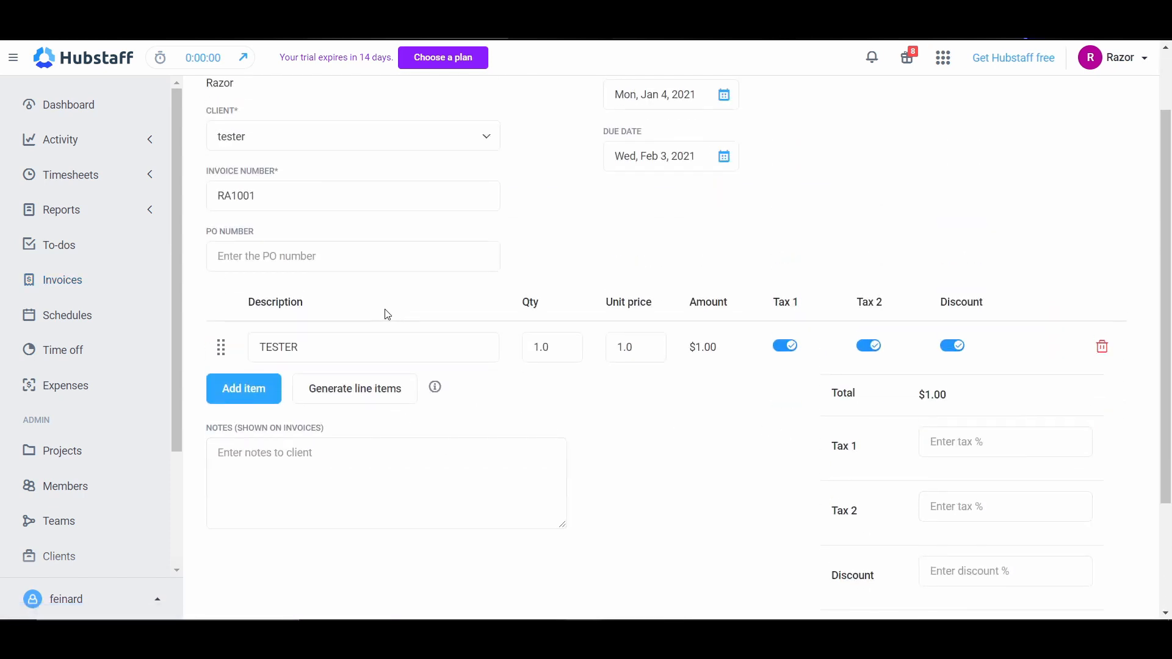
key("alt+Left")
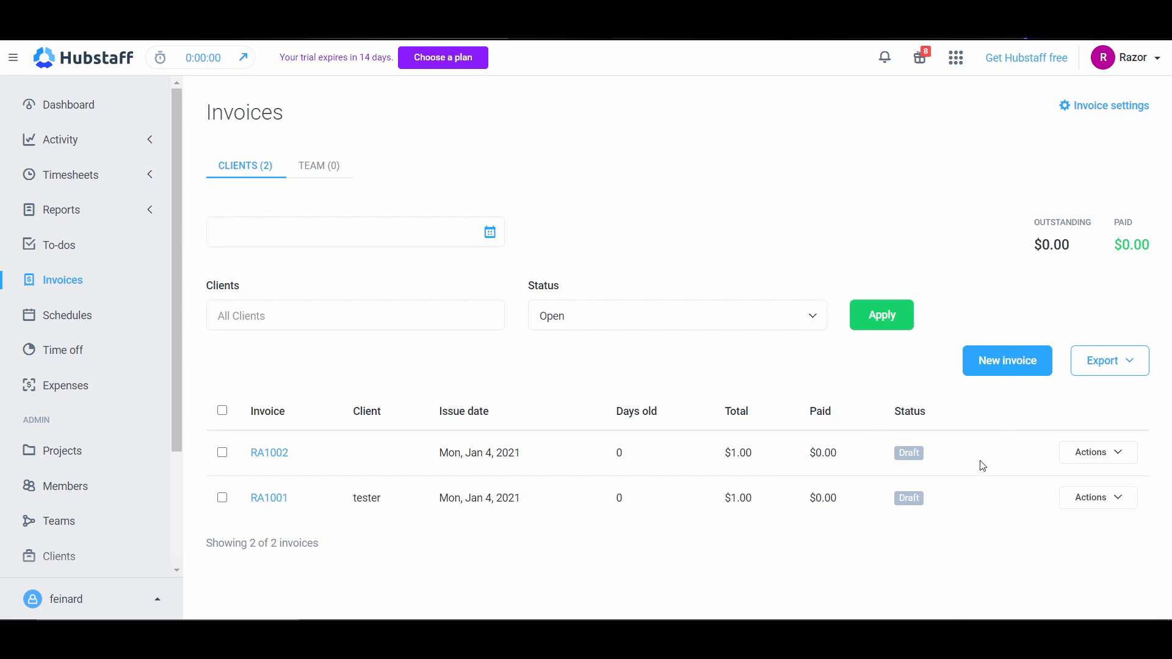
Step: Look at which actions are available for the draft invoices RA1002 and RA1001
left_click(1116, 455)
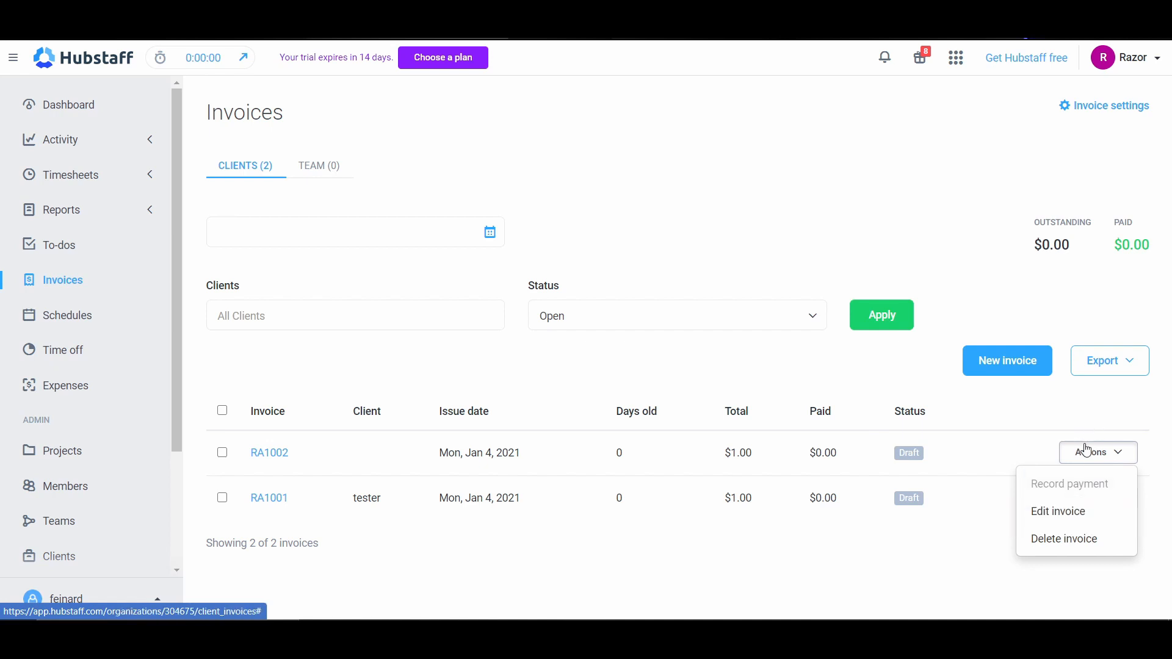
left_click(1102, 452)
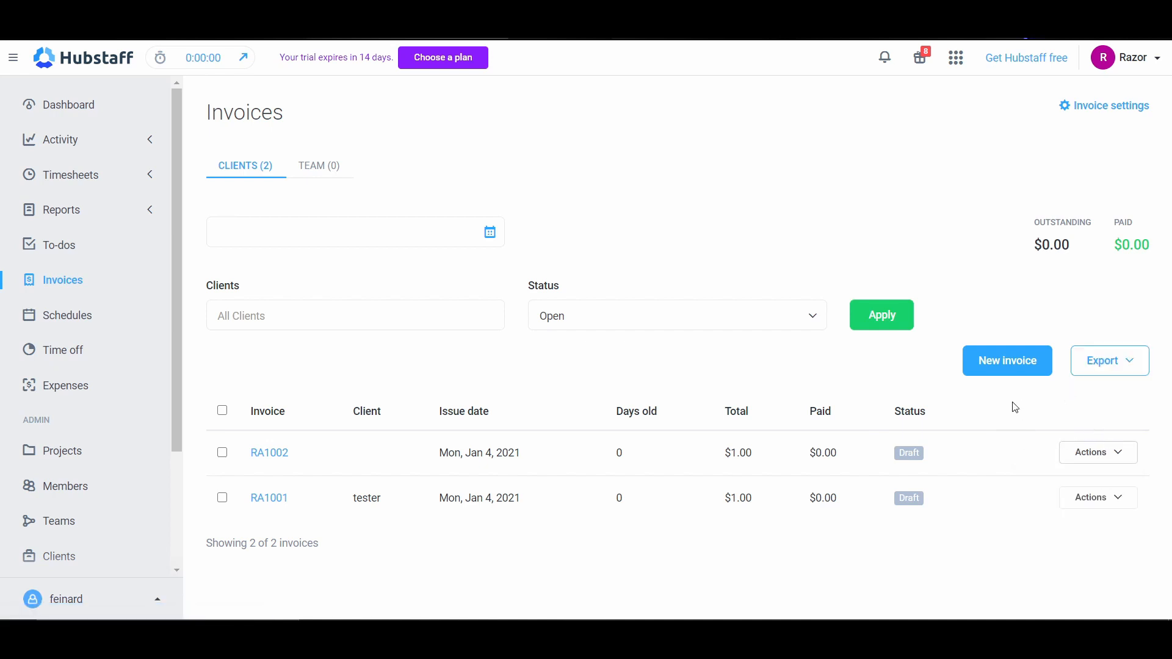
left_click(1111, 455)
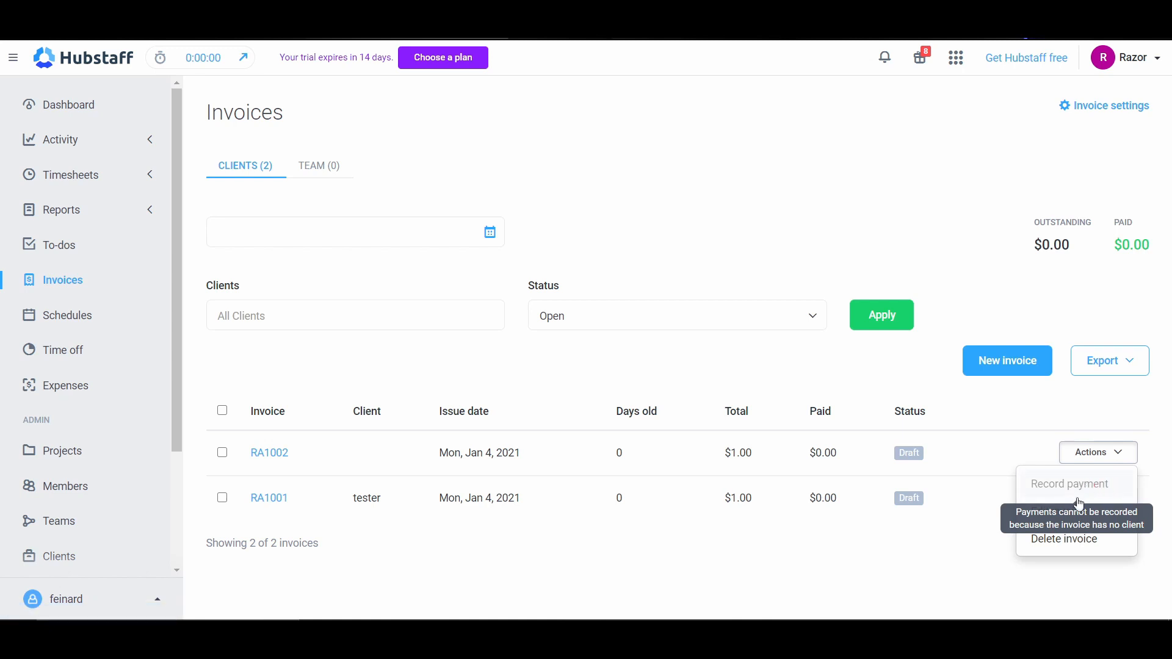
left_click(1108, 455)
left_click(1108, 500)
Step: Assign the client Nama to invoice RA1002, save it and return to the list of all invoices
left_click(1116, 452)
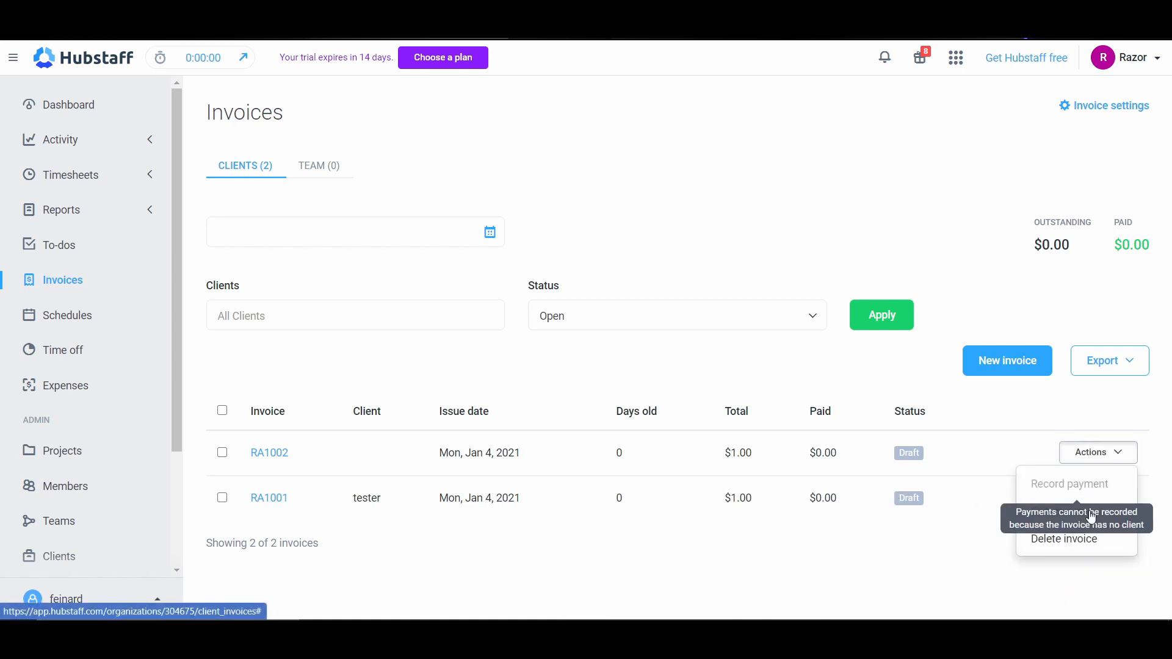
left_click(1090, 513)
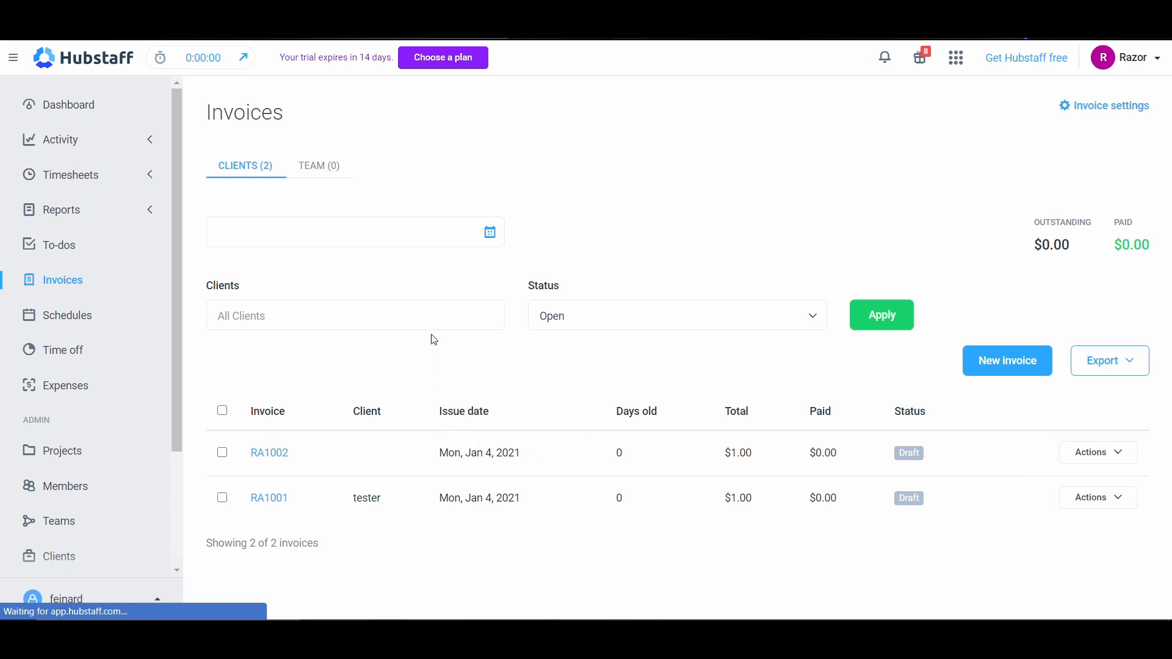
left_click(276, 227)
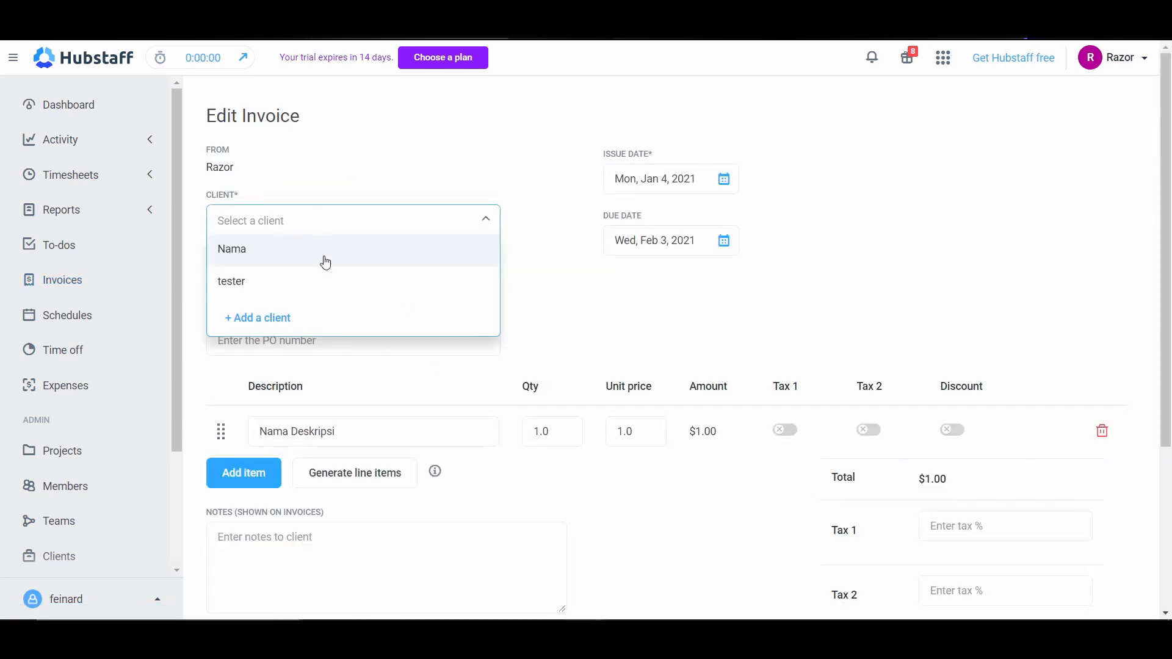
left_click(245, 252)
scroll(832, 371, "down", 4)
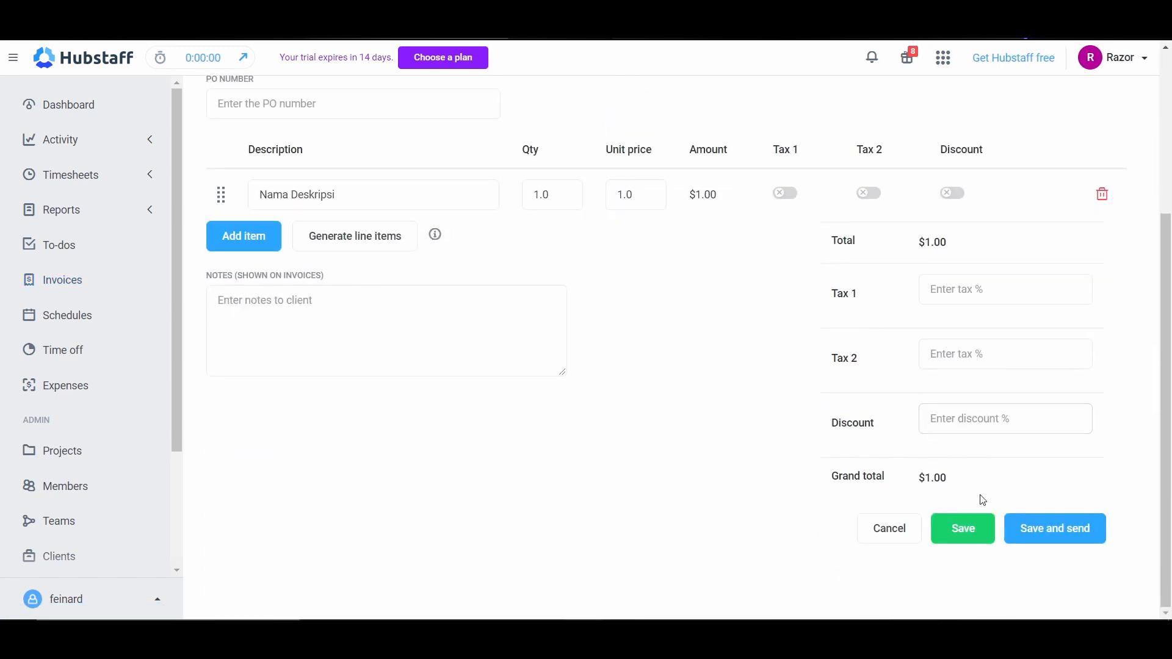
scroll(925, 460, "up", 4)
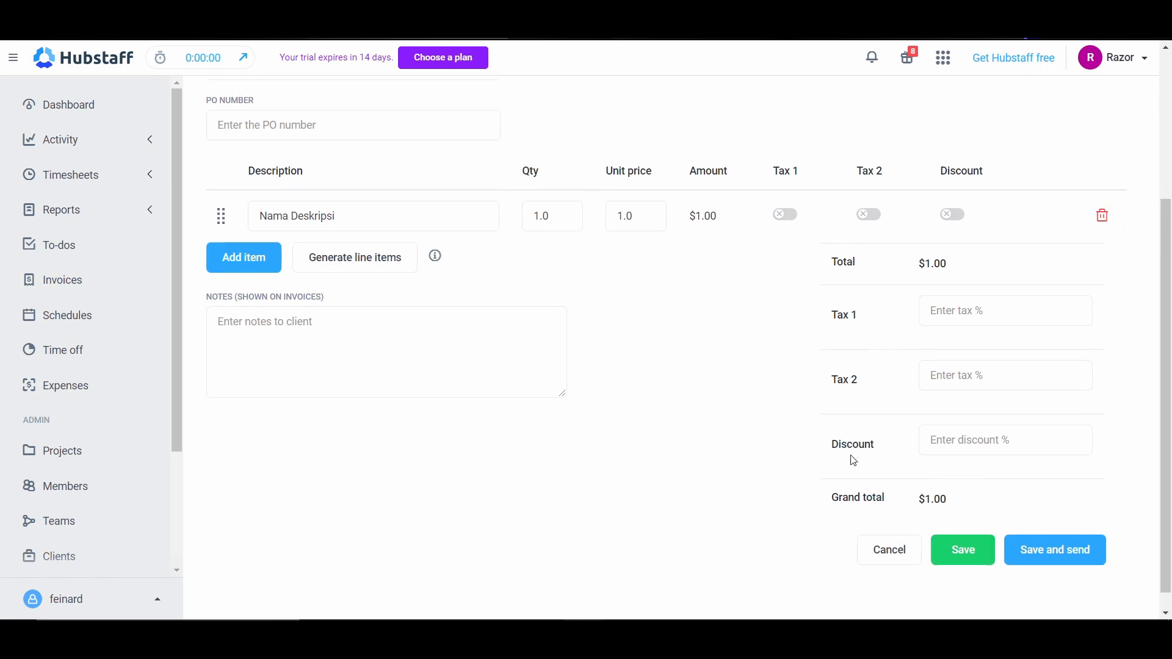
scroll(843, 472, "down", 4)
left_click(973, 531)
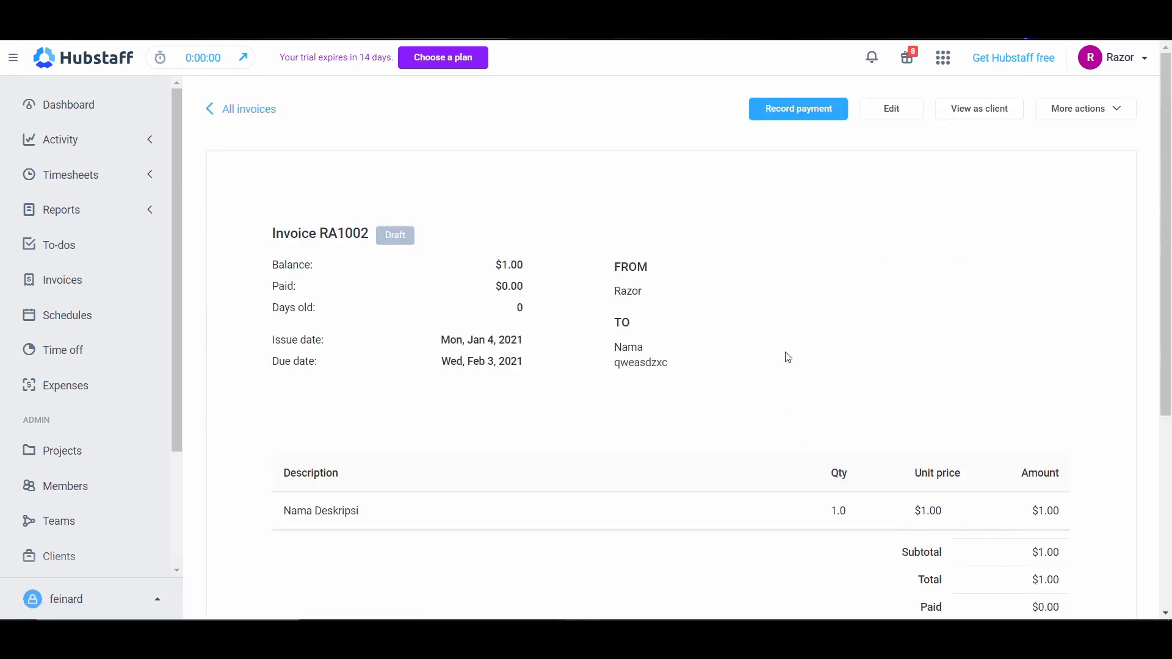
left_click(233, 110)
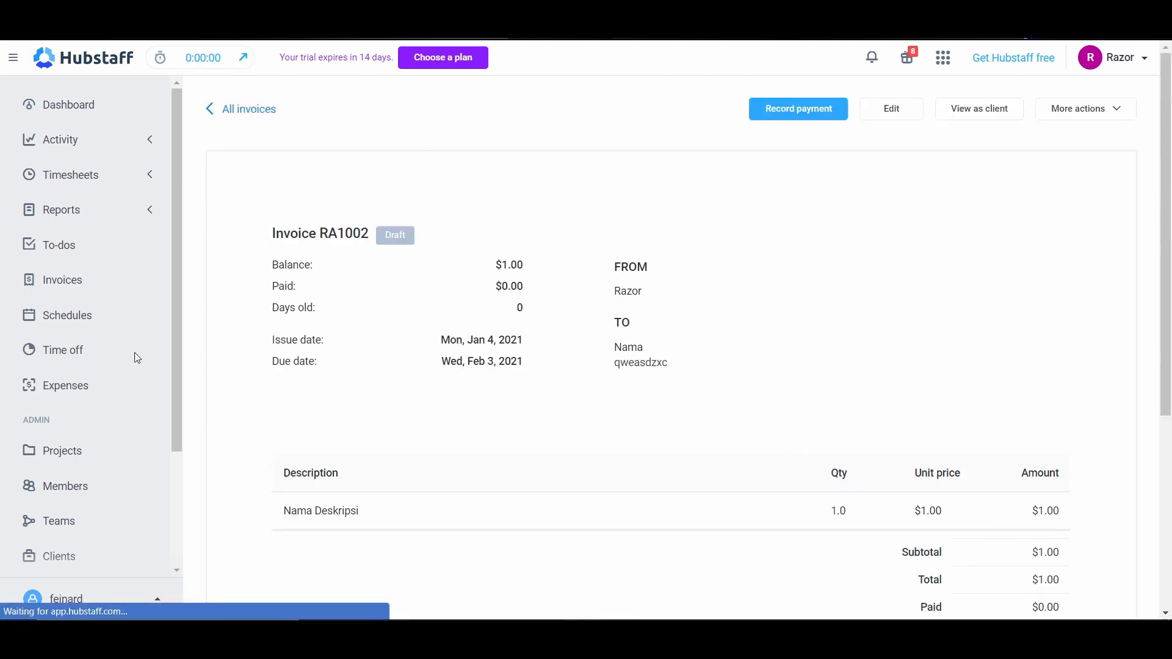
Step: Go to the schedules and view the details of the Monday, Tuesday, Wednesday and Friday shifts
left_click(67, 319)
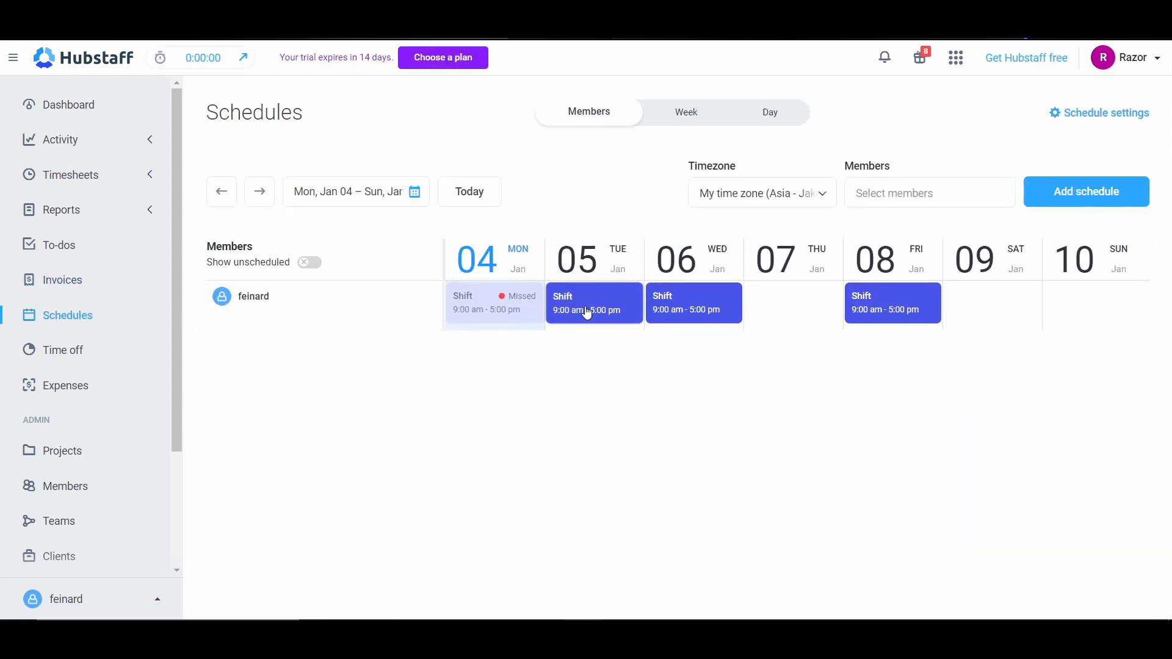
left_click(510, 310)
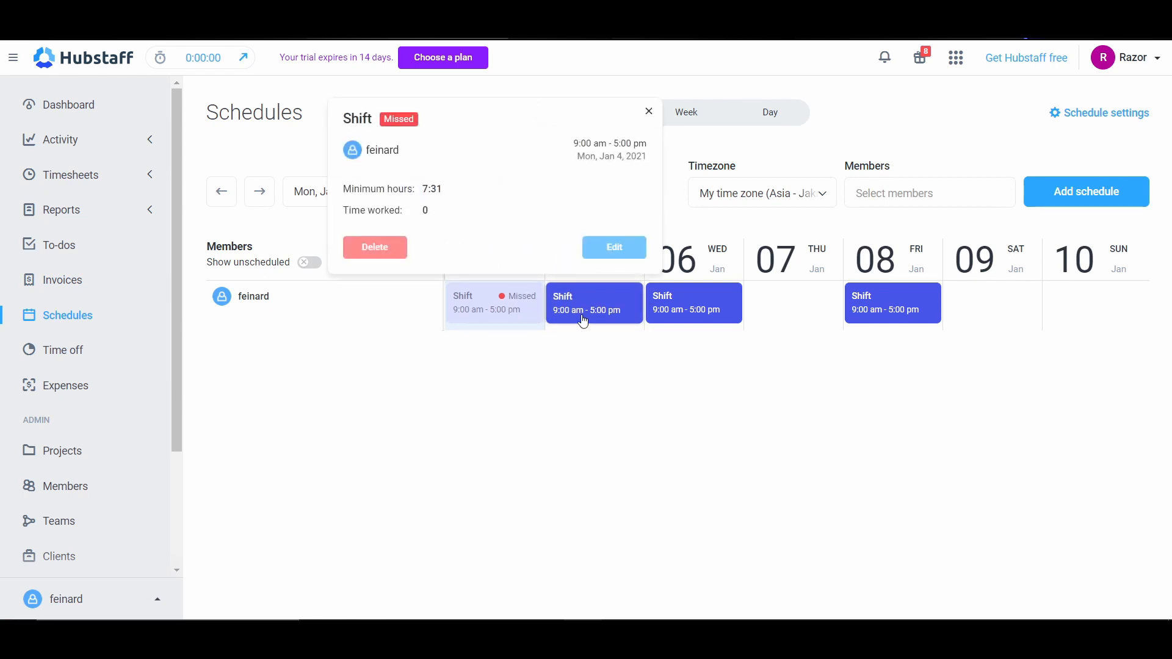
left_click(583, 308)
left_click(690, 308)
left_click(883, 305)
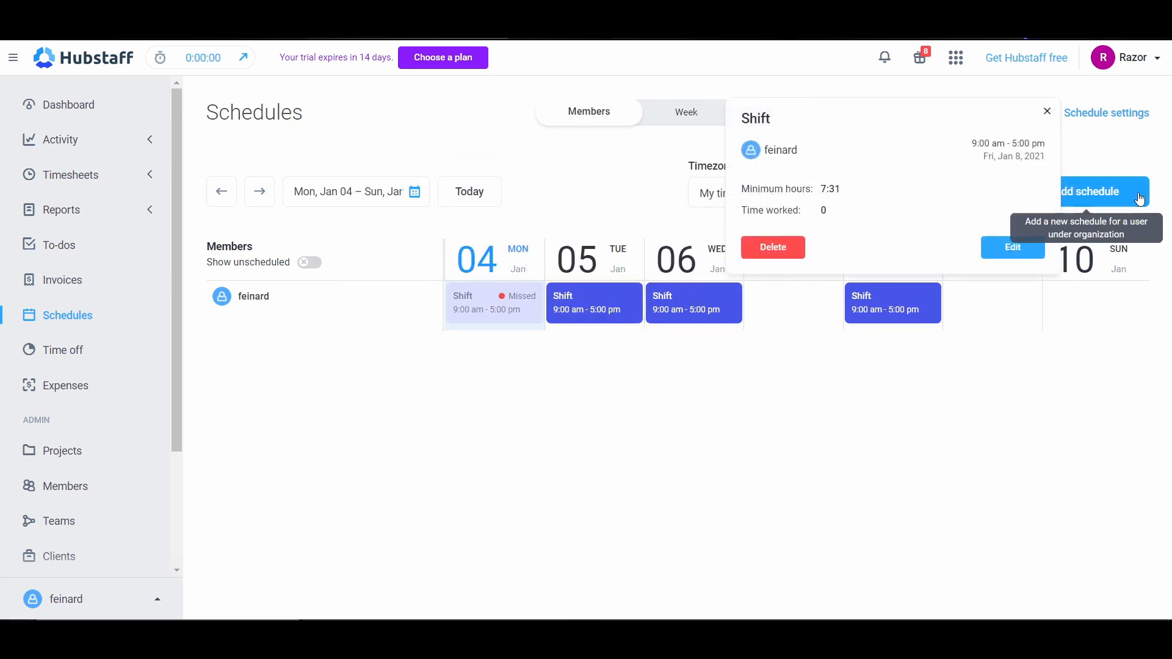
Step: Start a new schedule for the listed team member, keeping the organization time zone Asia/Jakarta
left_click(1139, 199)
left_click(451, 174)
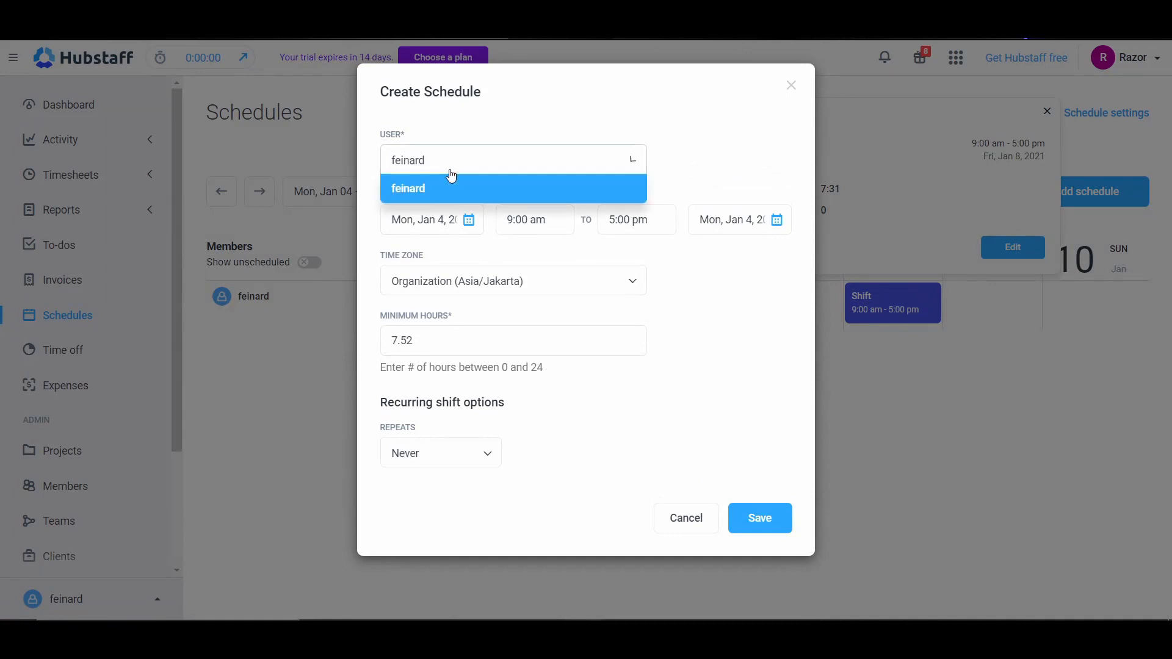
left_click(438, 188)
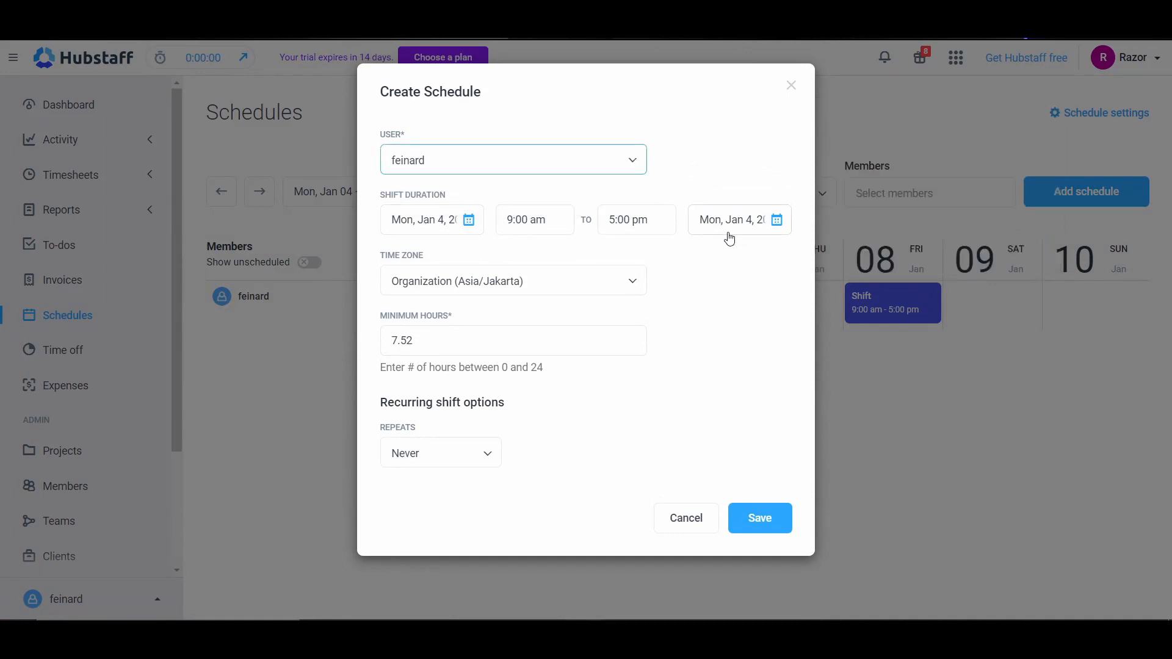
left_click(459, 292)
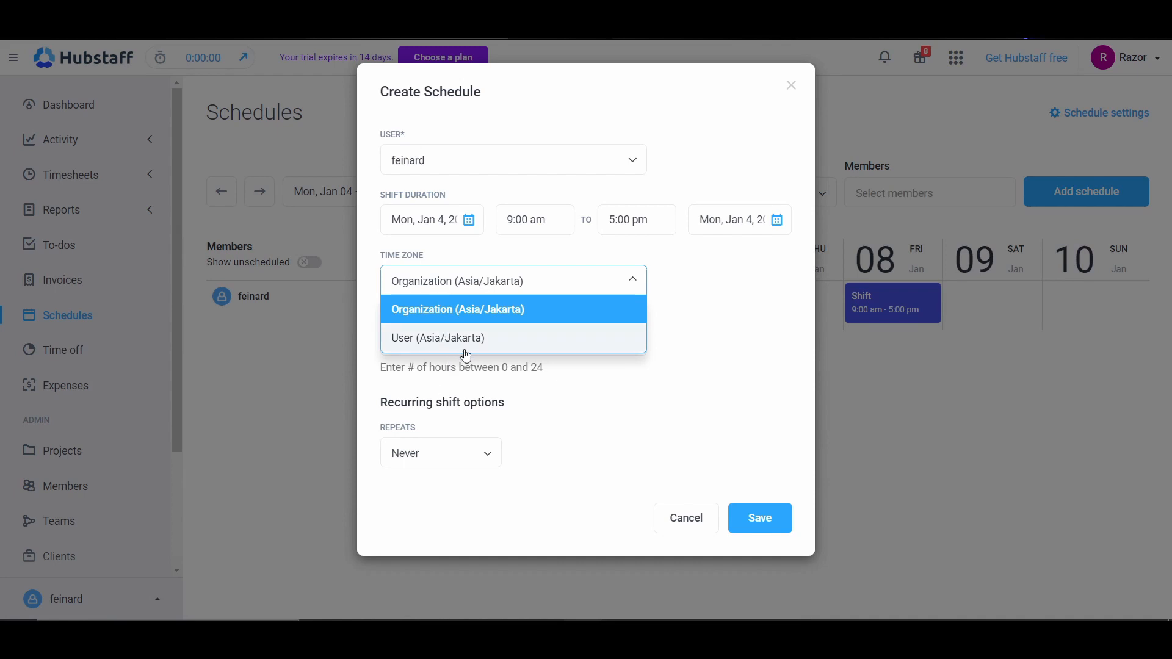
left_click(563, 291)
Step: Save the schedule with minimum hours of 7 and no repetition, and check the details of the new Monday shift
left_click(432, 340)
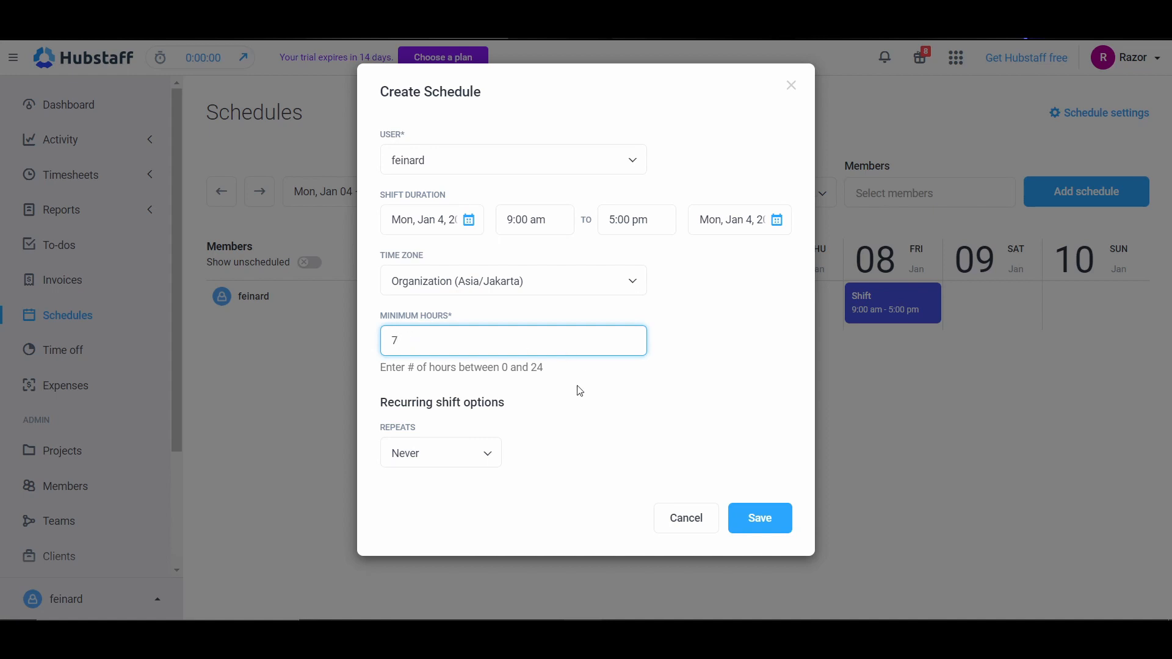
left_click(475, 456)
left_click(448, 487)
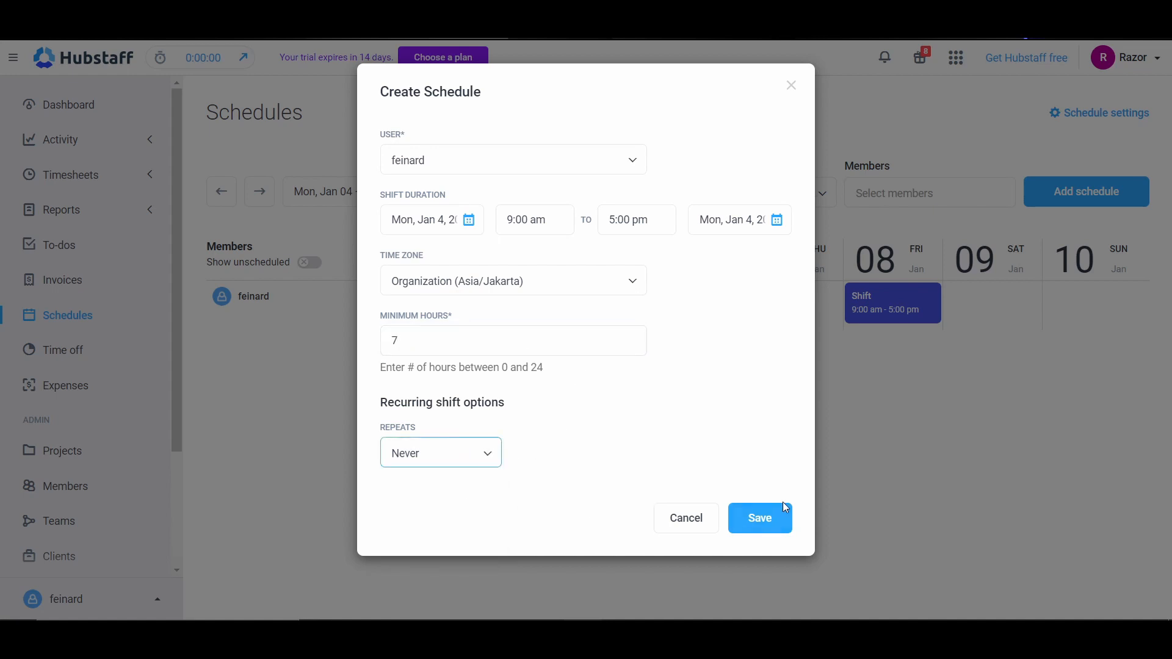
left_click(779, 512)
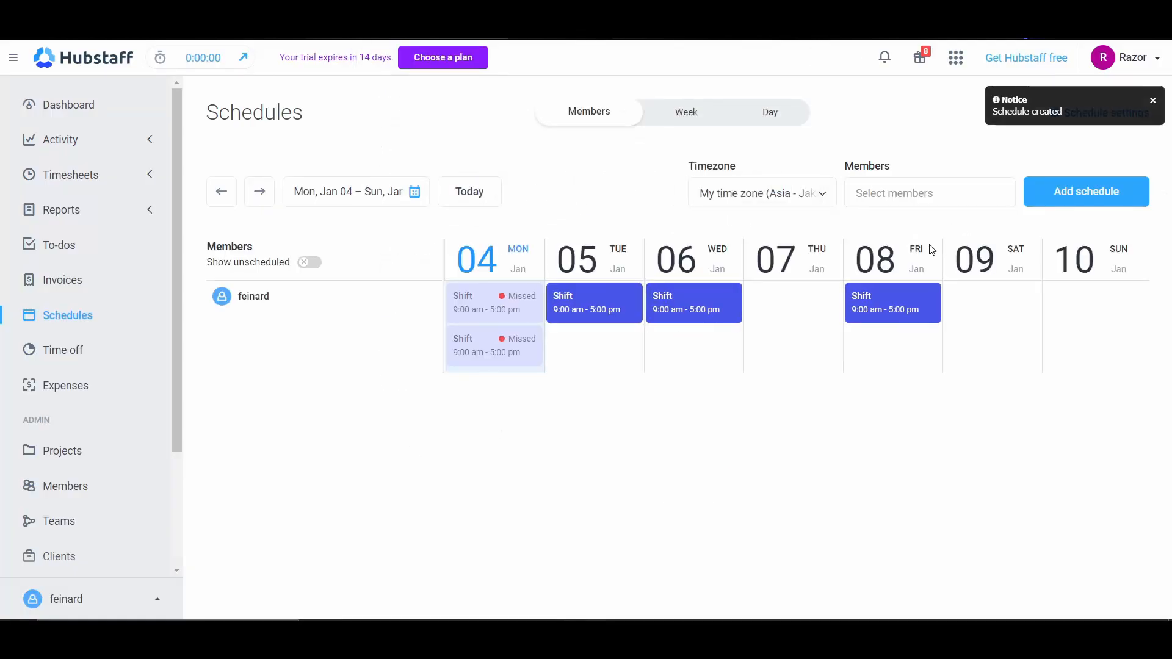
left_click(543, 359)
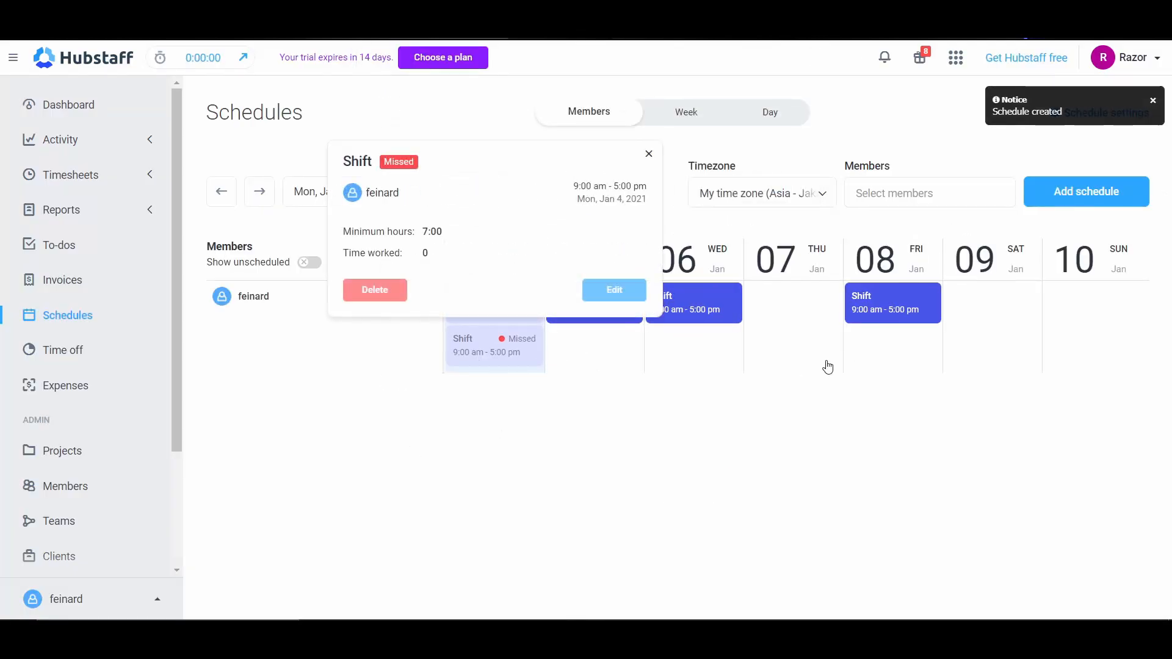
left_click(649, 157)
Step: Start a new time off policy and look at the members that can be added, leaving none selected
left_click(54, 353)
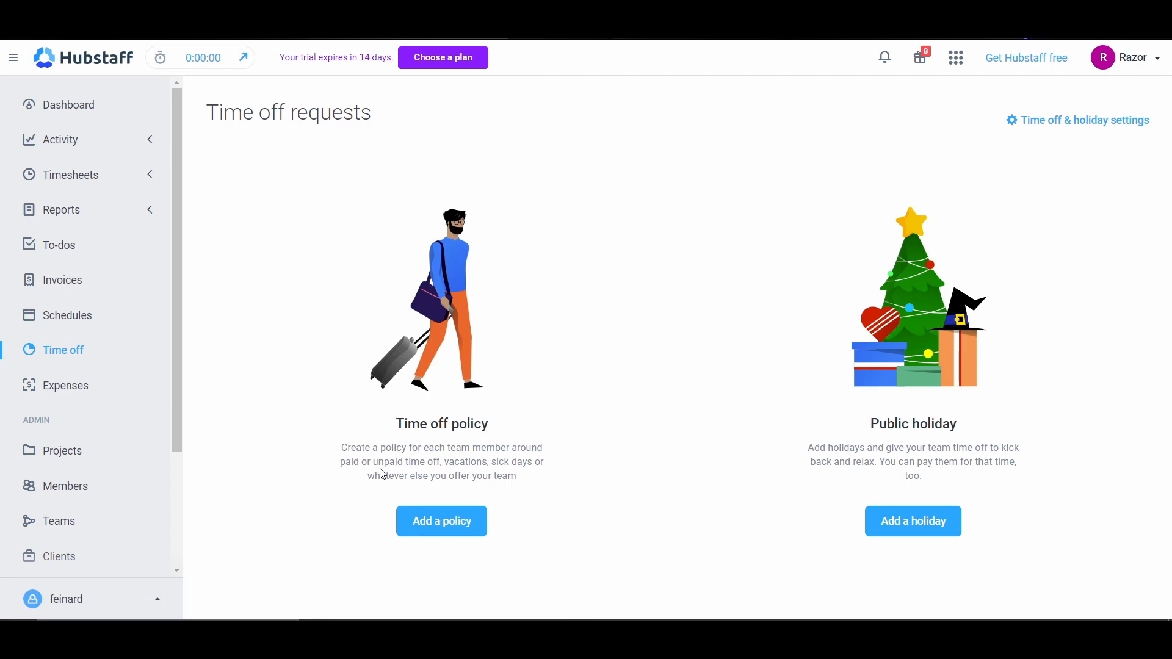
left_click(458, 522)
left_click(550, 161)
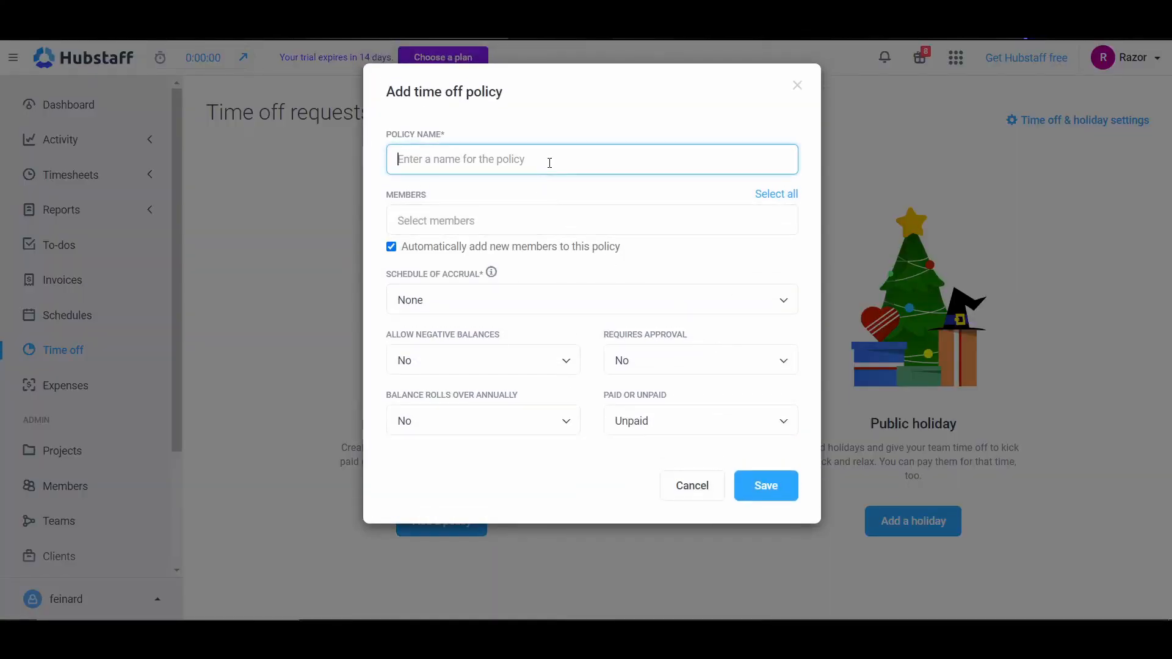
left_click(623, 231)
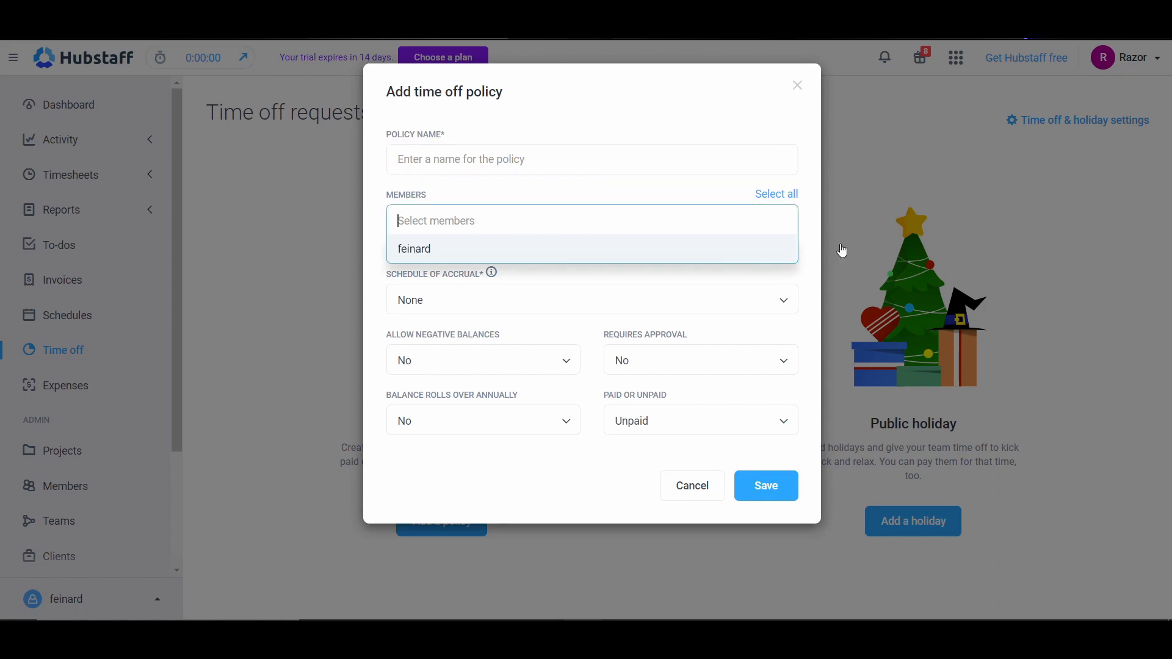
left_click(562, 251)
left_click(515, 253)
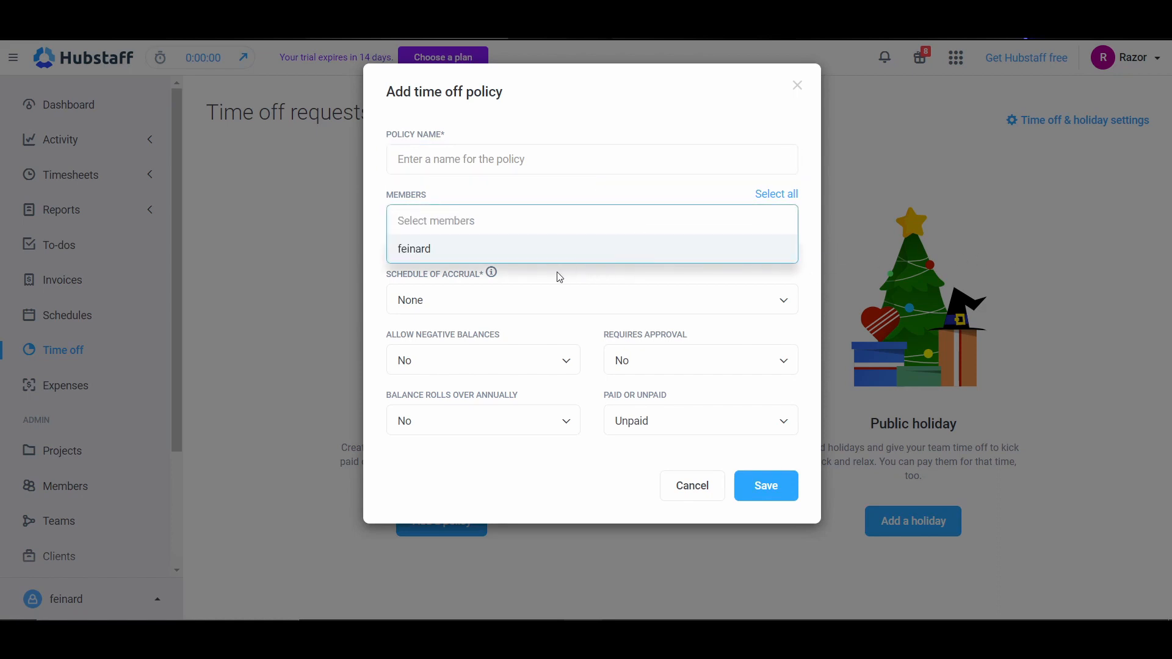
Step: Review the accrual schedule options and set the policy's schedule of accrual to Annual
left_click(443, 310)
scroll(549, 366, "down", 1)
scroll(525, 385, "up", 1)
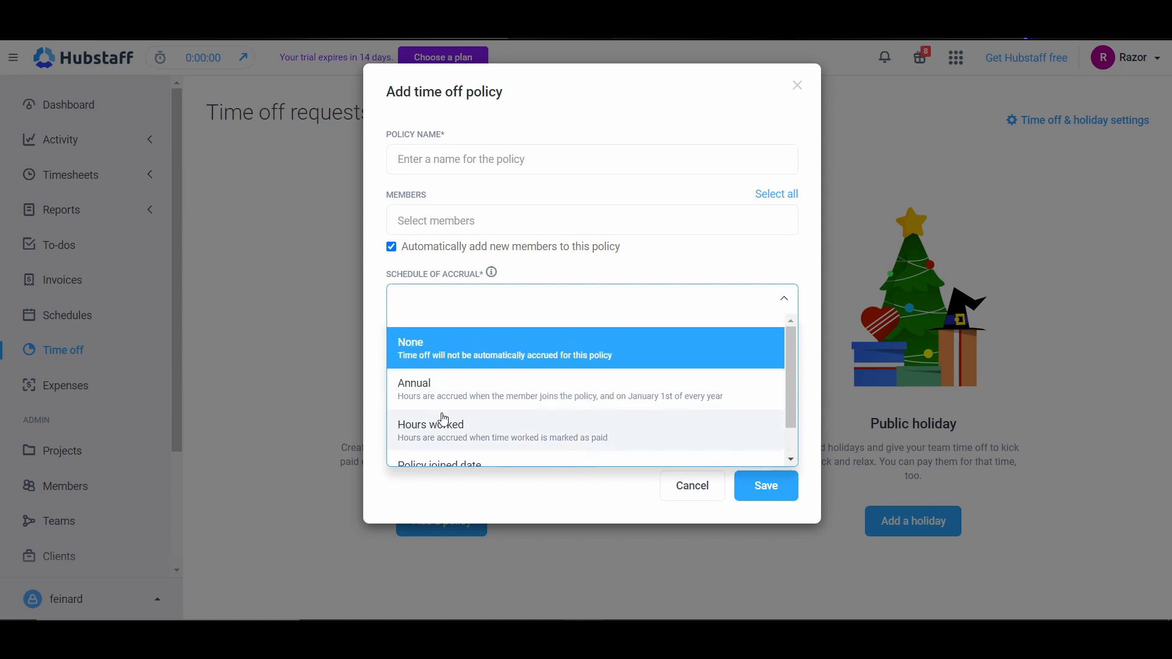
scroll(443, 431, "down", 1)
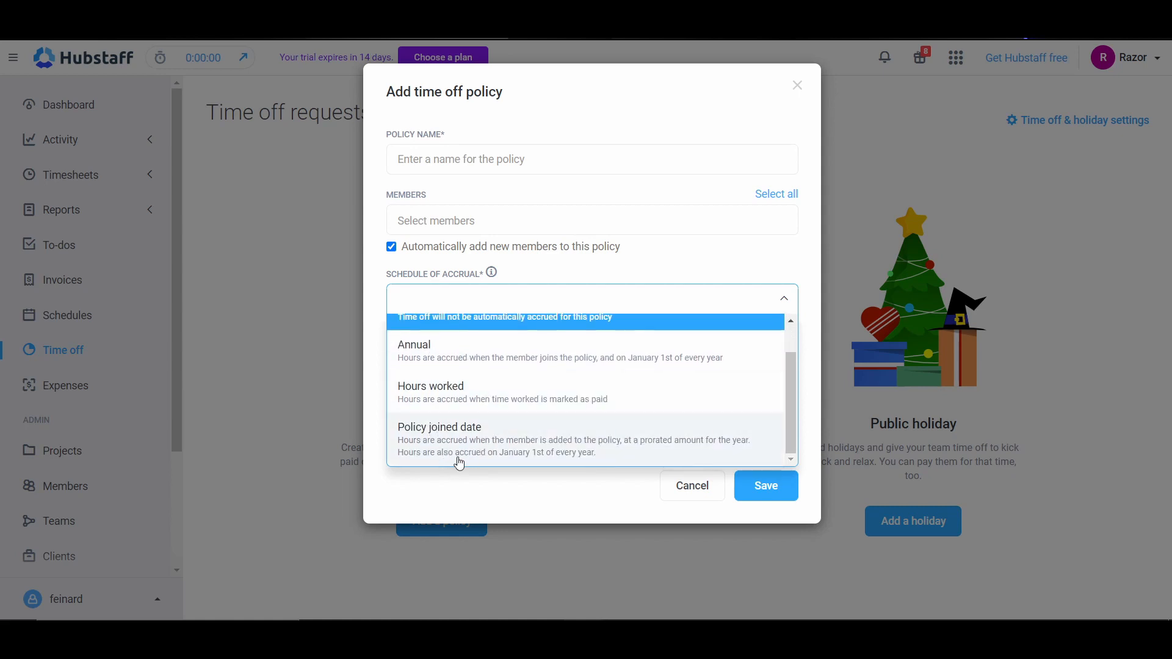
scroll(489, 434, "up", 1)
left_click(464, 367)
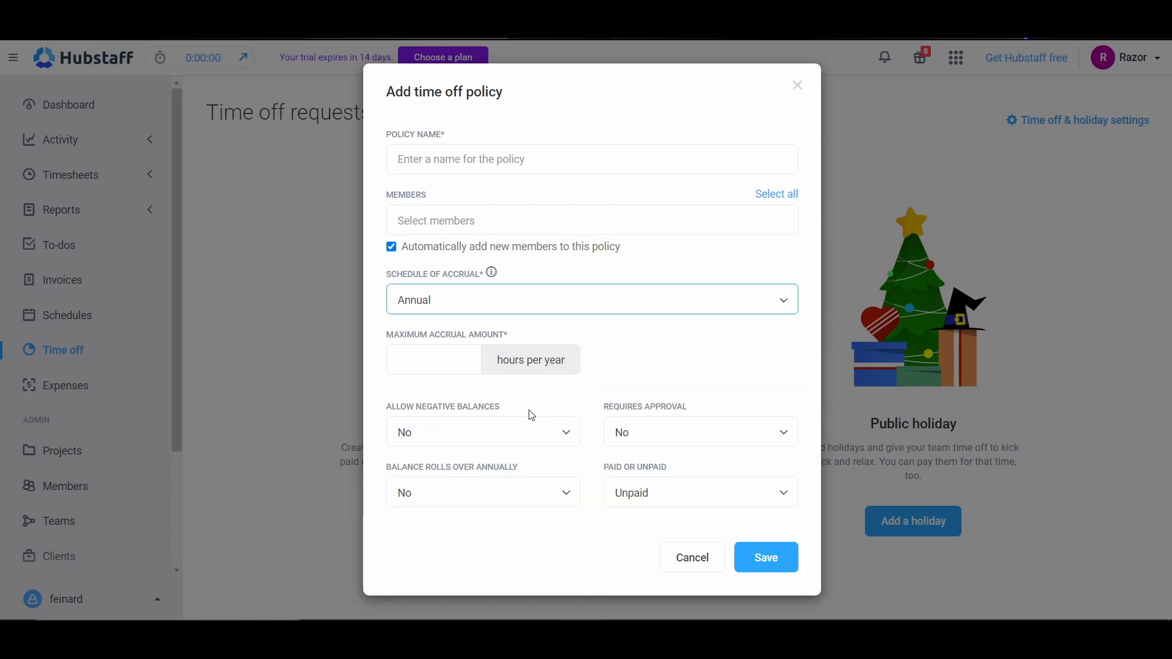
Step: Set the policy's maximum accrual amount to 30 hours per year and keep negative balances disallowed
left_click(421, 362)
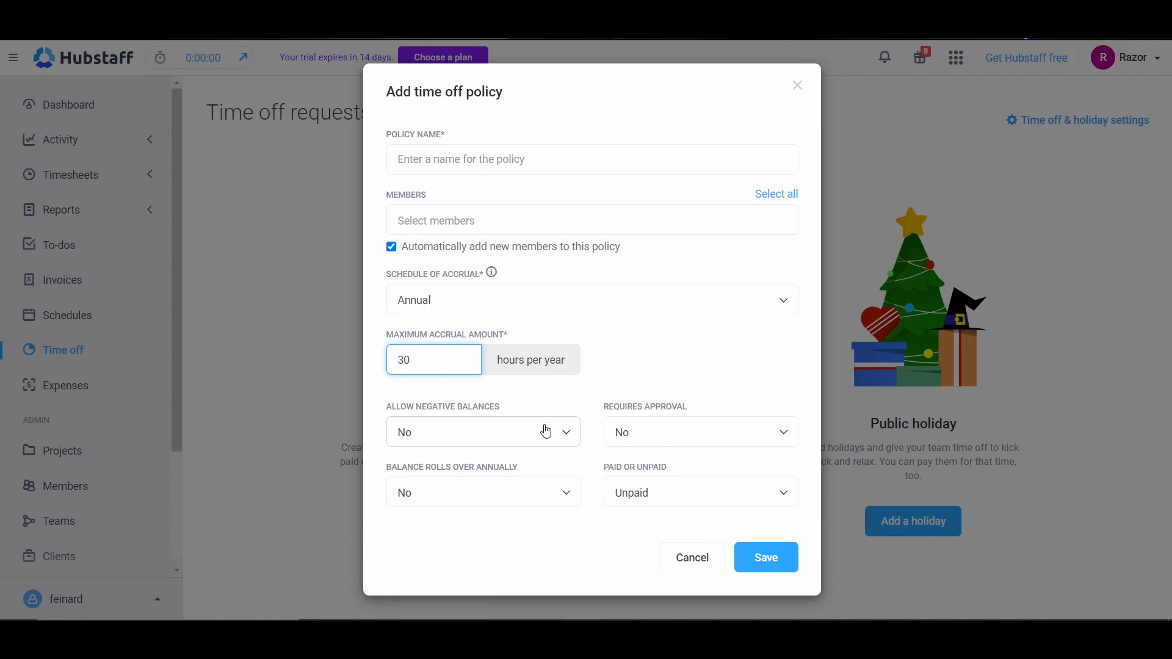
left_click(510, 426)
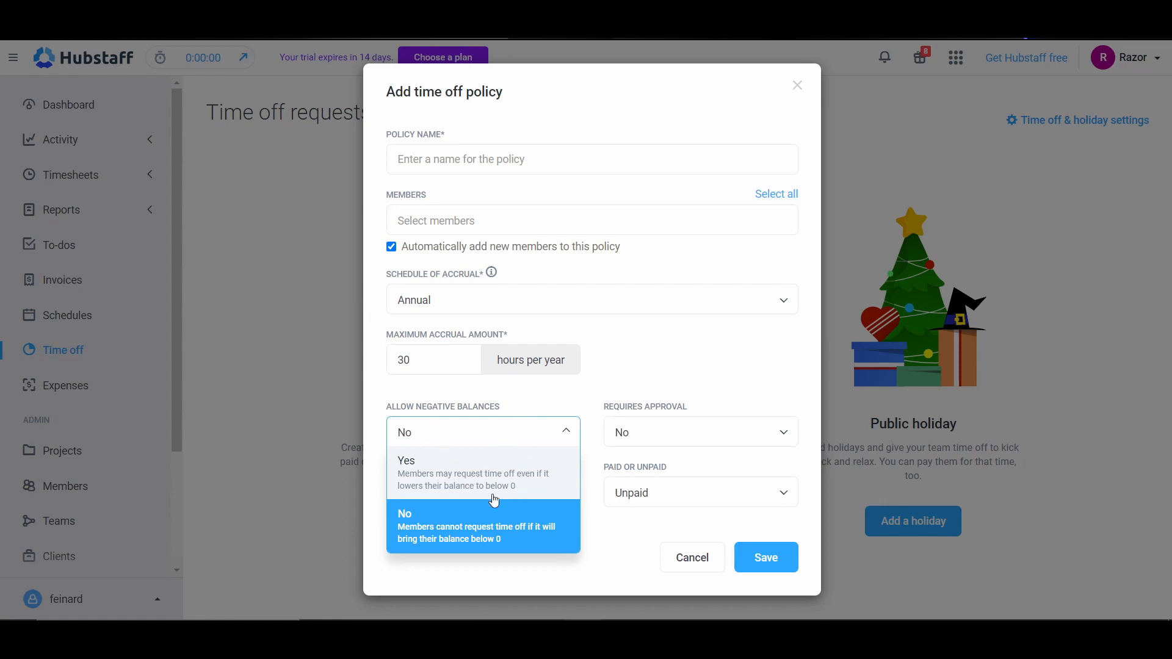
left_click(480, 537)
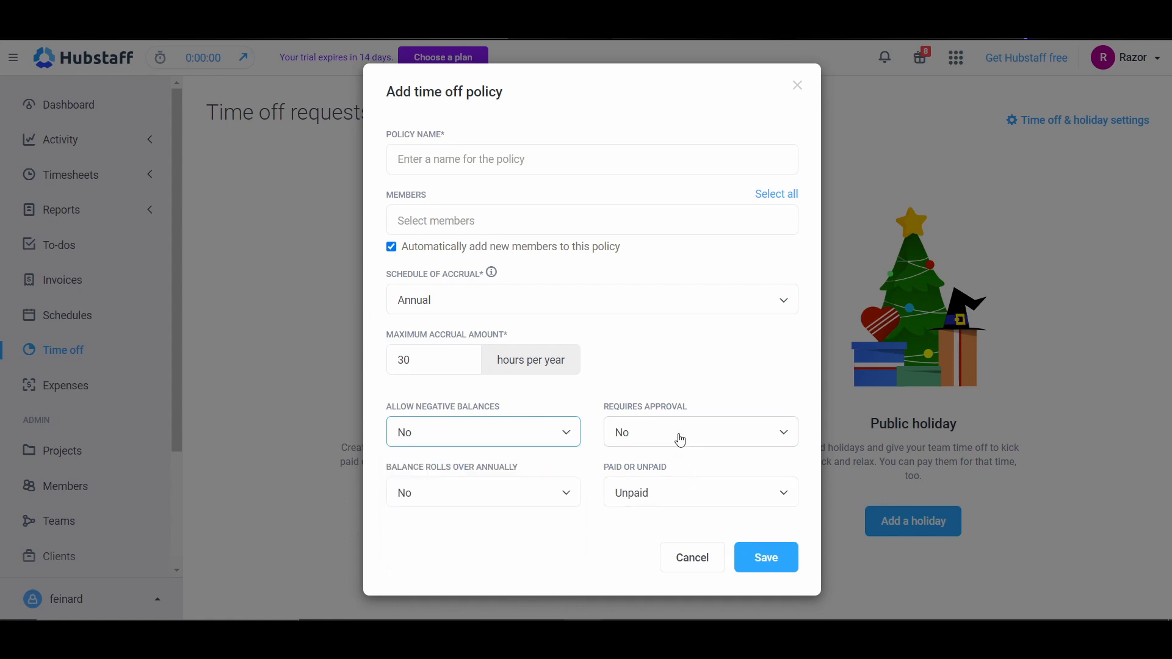
Step: Set the time off policy to require no approval, not roll over its balance annually, and be unpaid
left_click(664, 450)
left_click(629, 548)
left_click(408, 507)
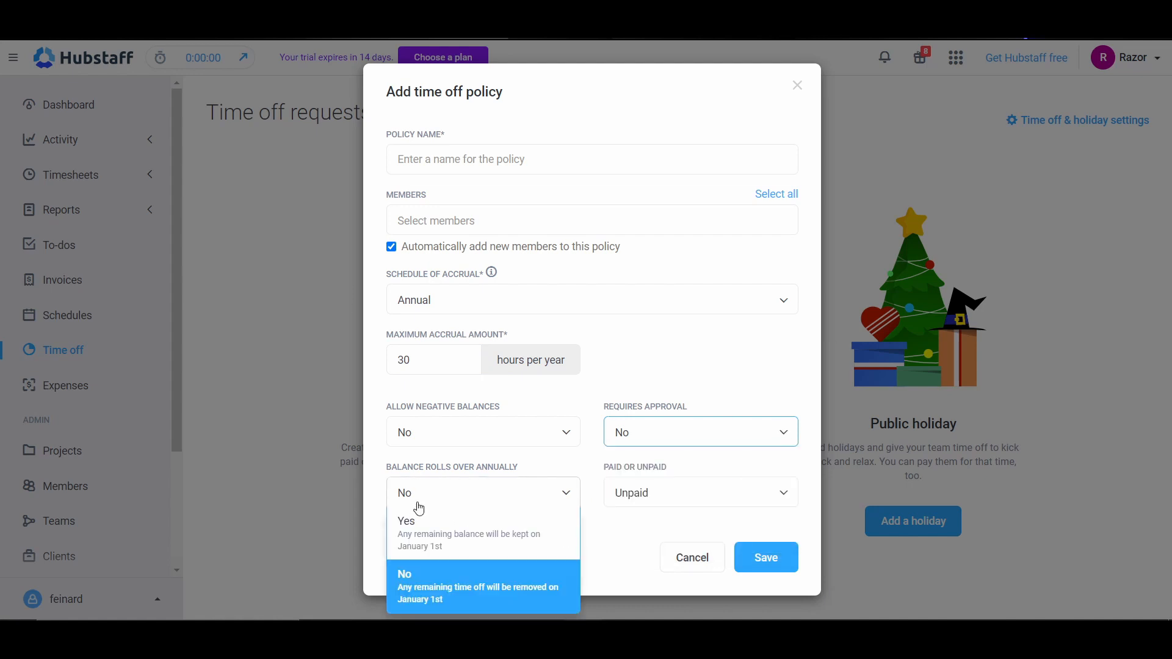
left_click(710, 503)
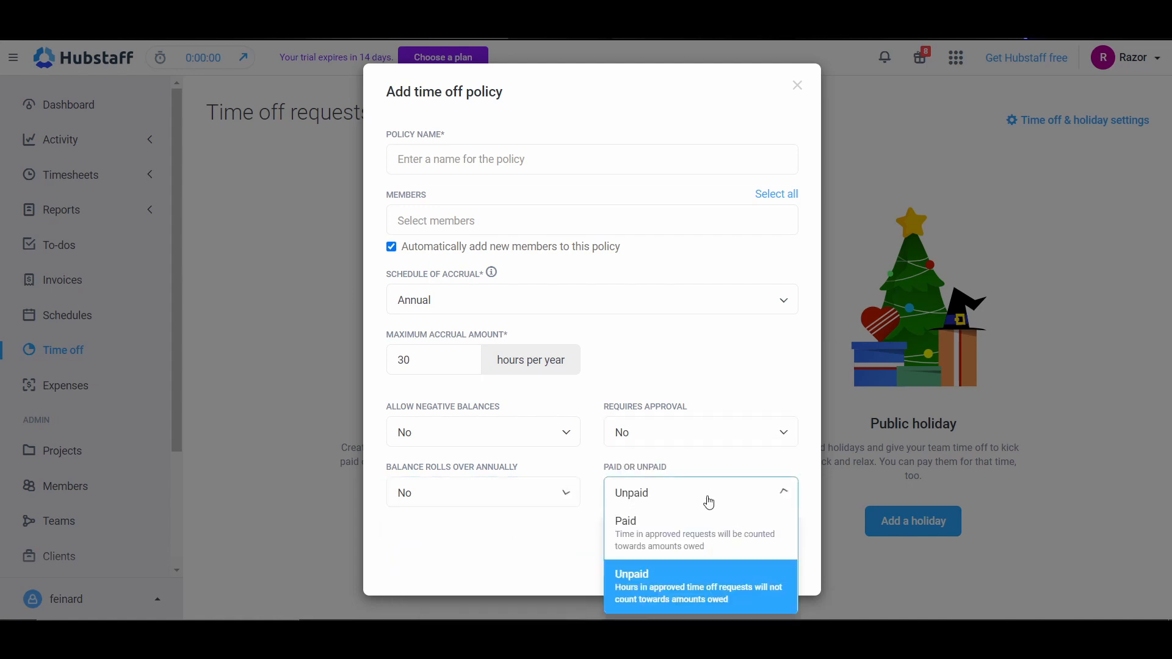
left_click(644, 584)
Step: Name the policy "test", save it without members, and look at the actions available for it
left_click(523, 159)
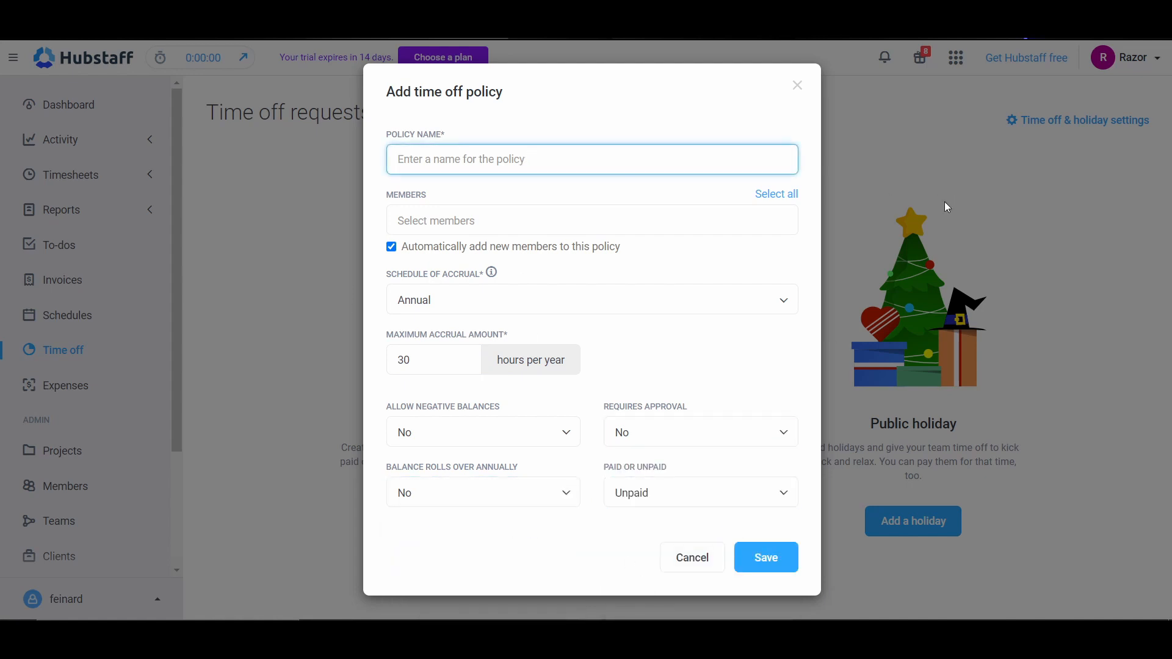
type("test")
left_click(660, 221)
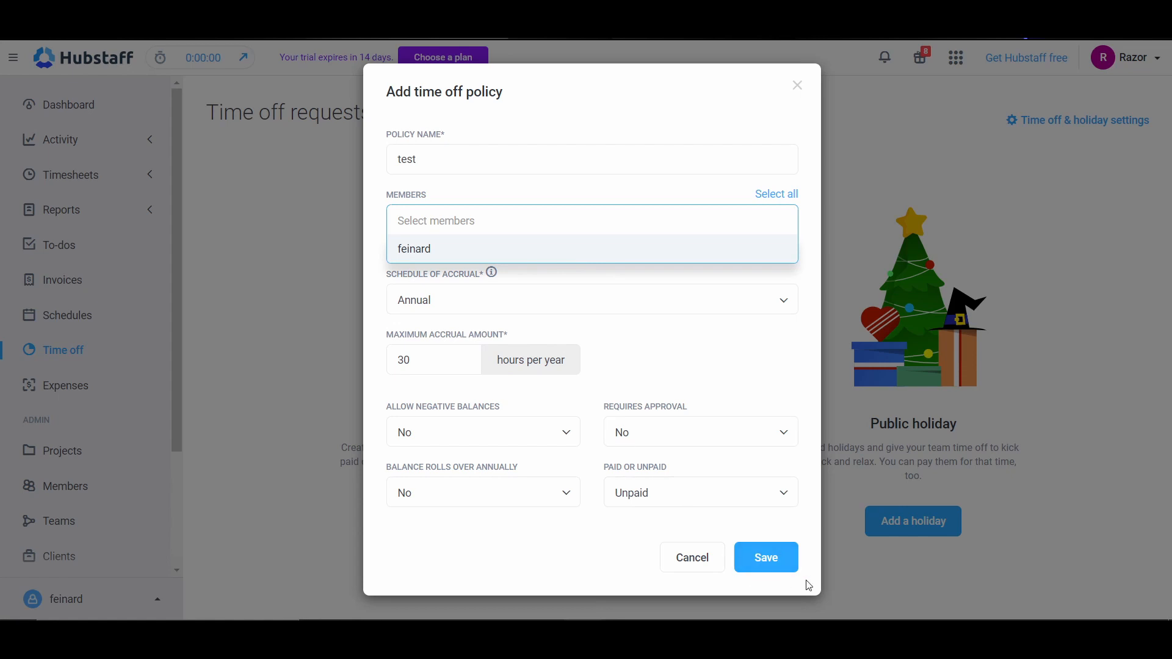
left_click(777, 557)
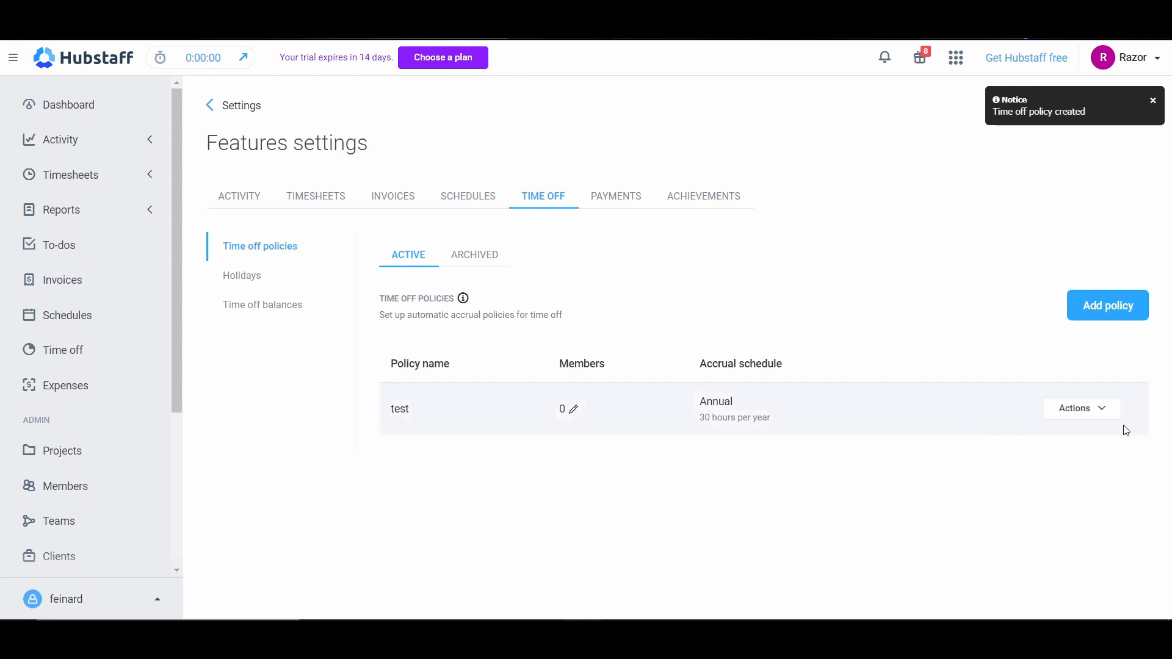
left_click(1102, 409)
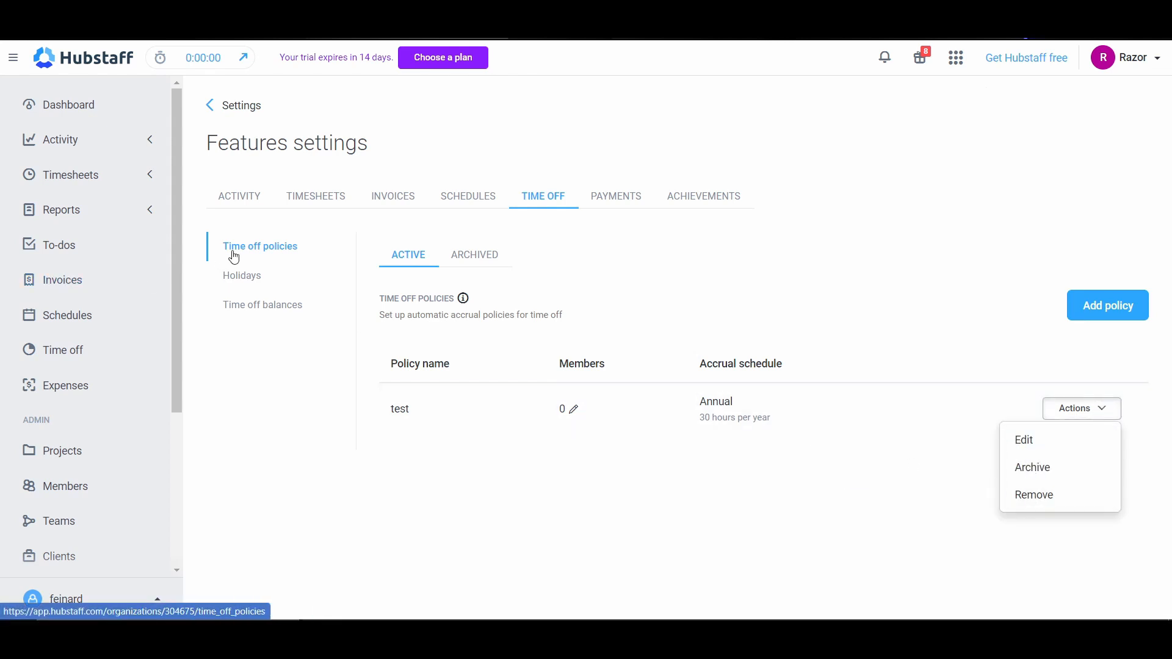
Step: Start a new public holiday in the time off settings and choose Christmas Day (Dec 25th)
left_click(243, 278)
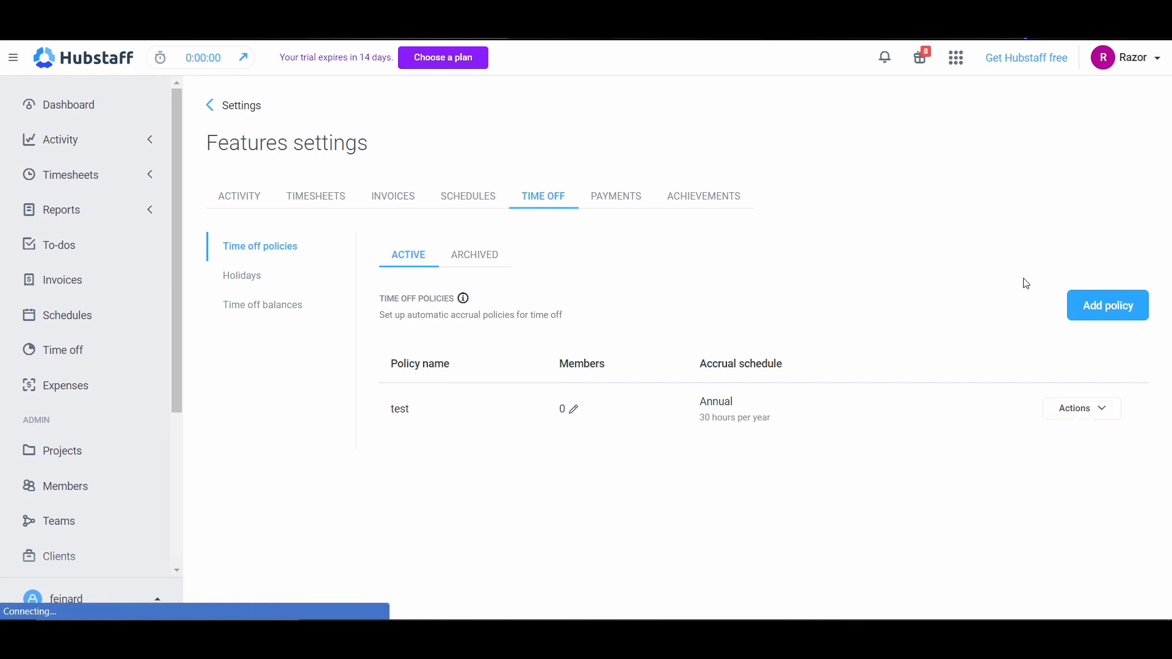
scroll(825, 378, "down", 1)
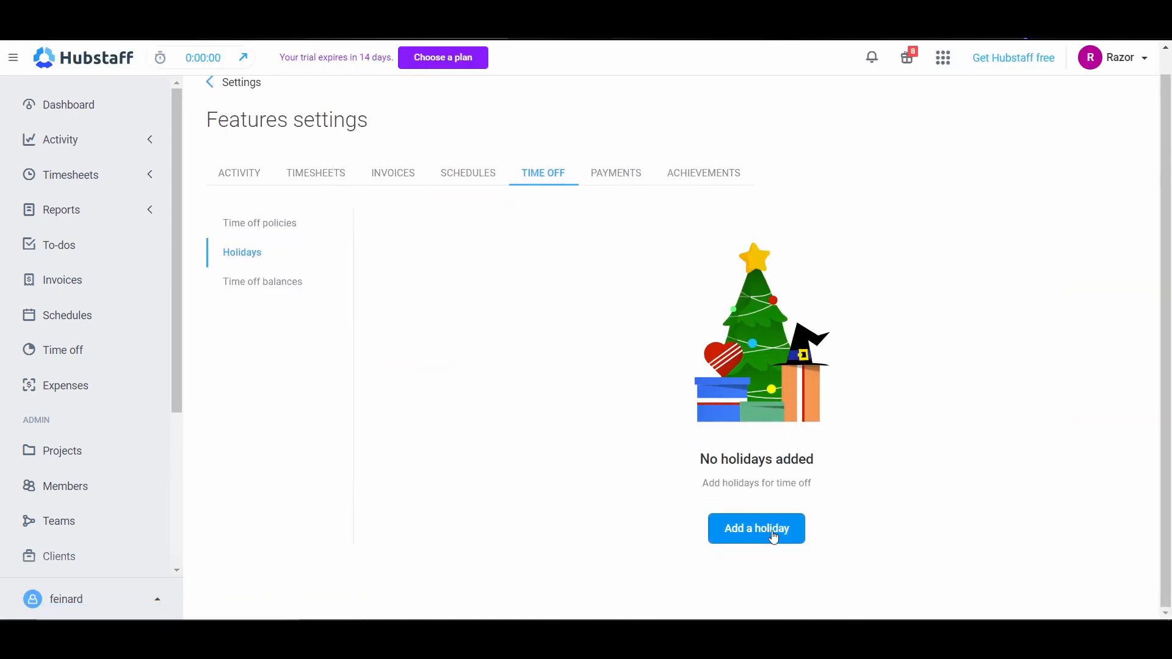
left_click(774, 537)
left_click(513, 160)
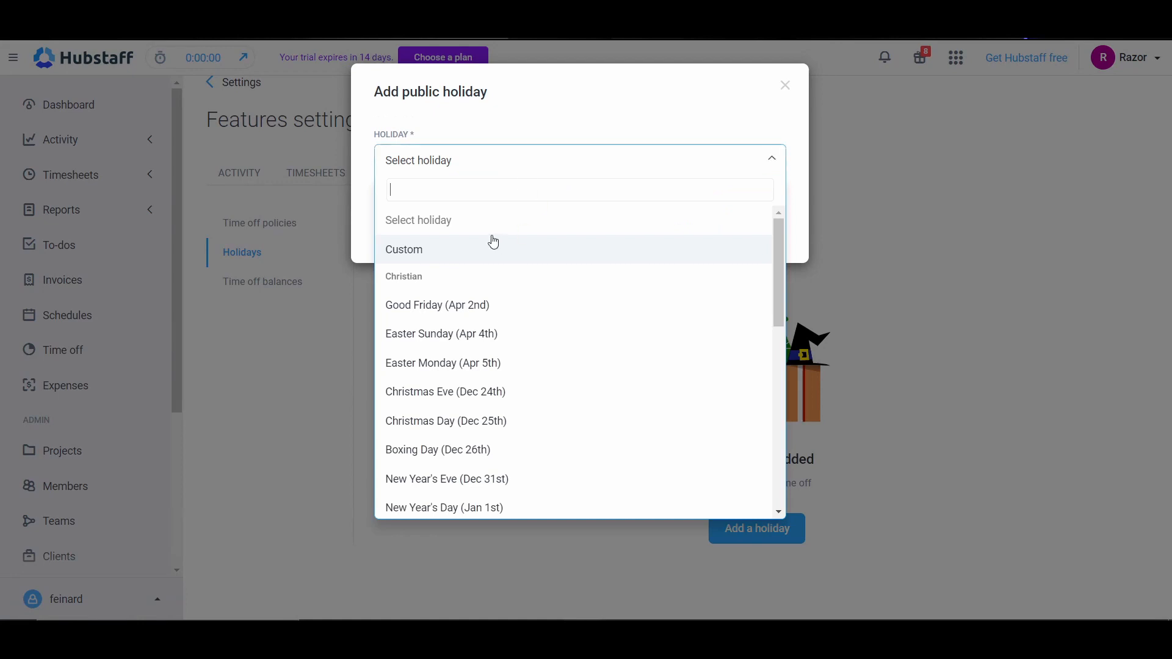
scroll(466, 343, "down", 1)
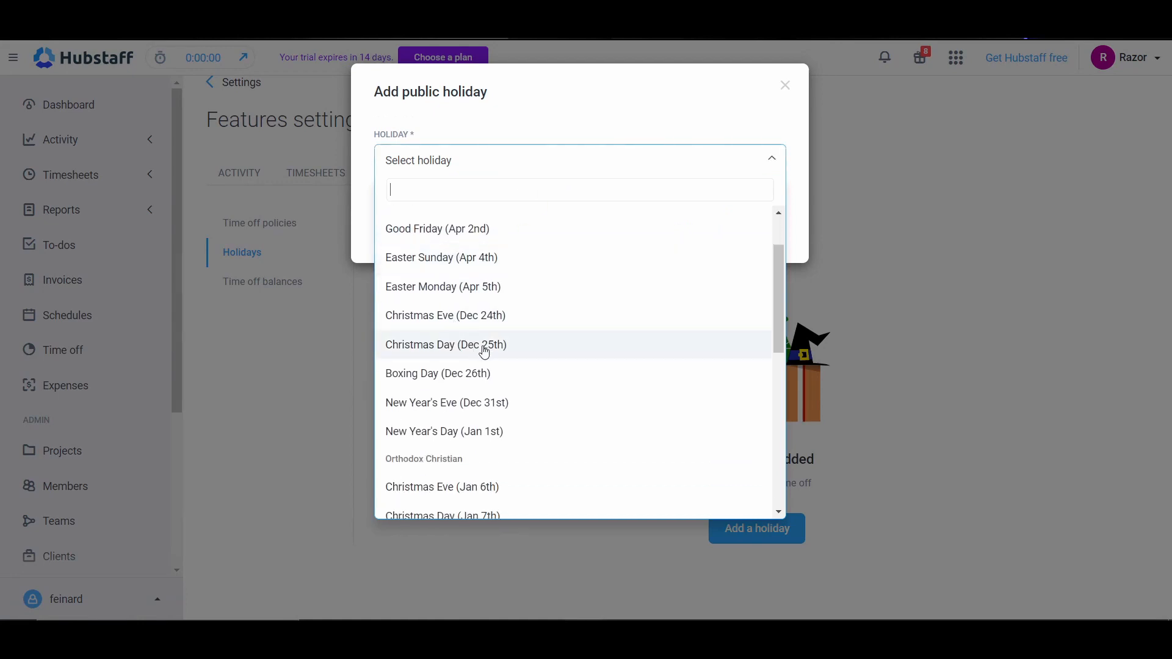
left_click(484, 347)
Step: Set the Christmas Day holiday's paid hours to 3 and save the holiday
left_click(435, 300)
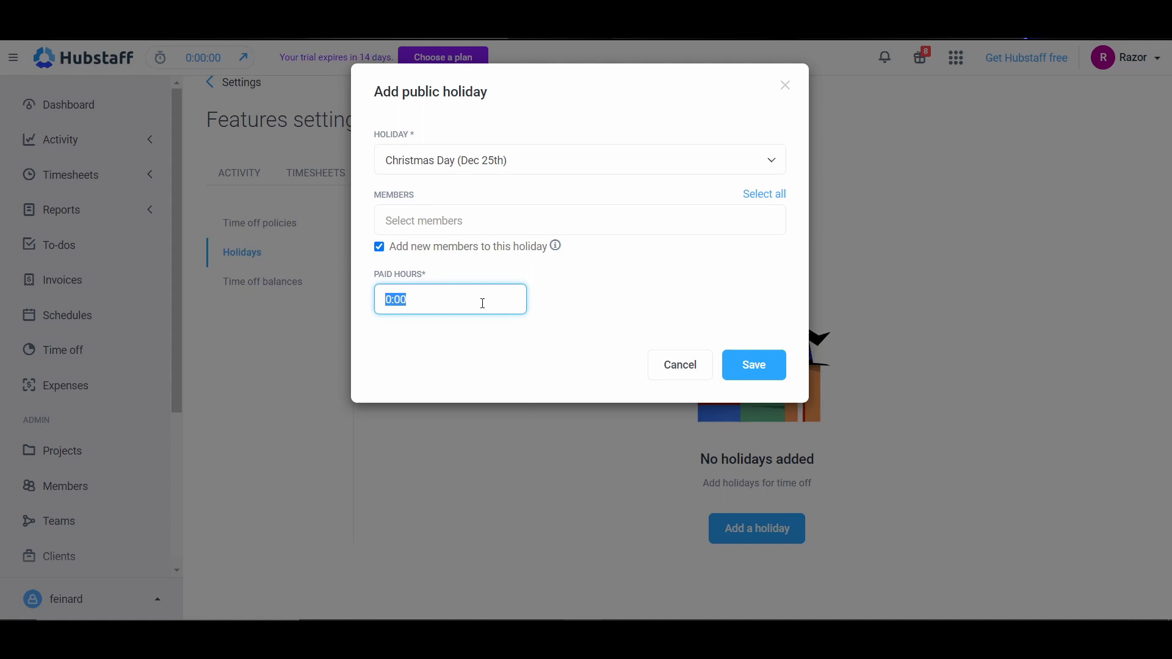
type("3")
left_click(757, 365)
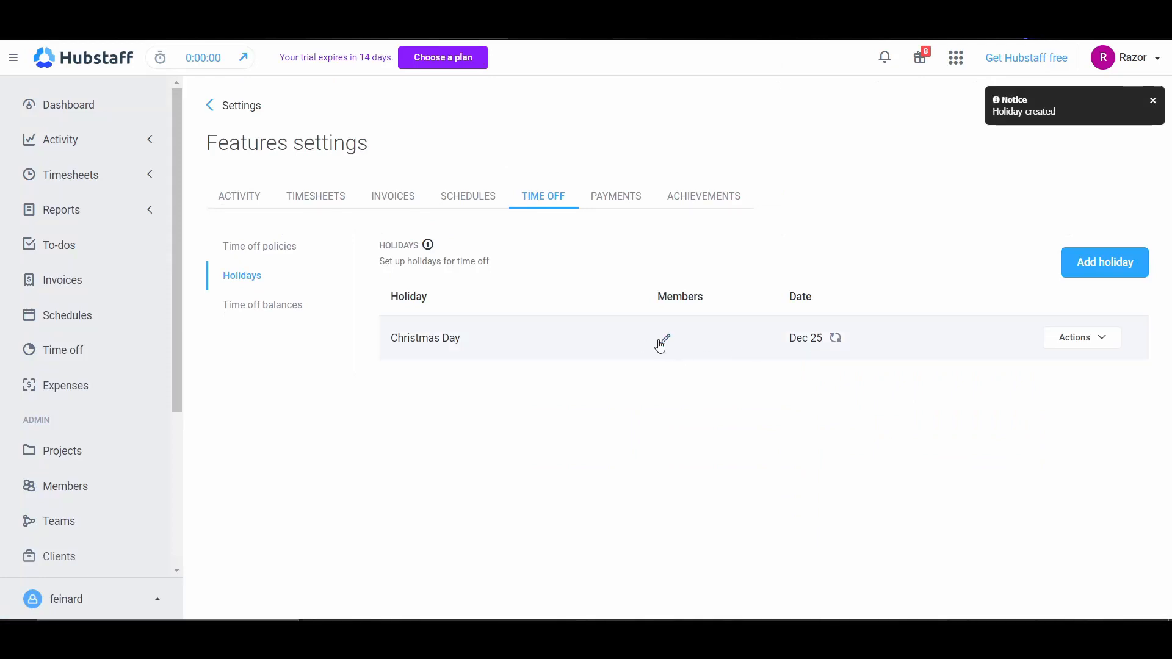
Step: Assign the only listed member to the Christmas Day holiday, save it, and return to the time off policies
left_click(665, 339)
left_click(429, 212)
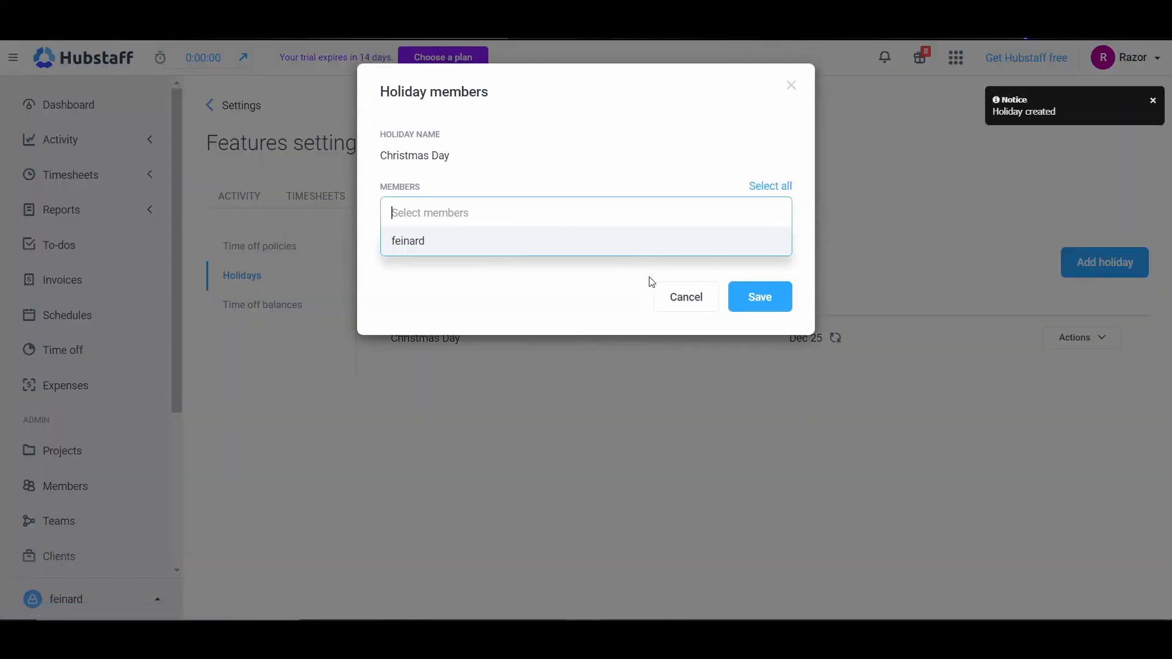
left_click(478, 241)
left_click(769, 296)
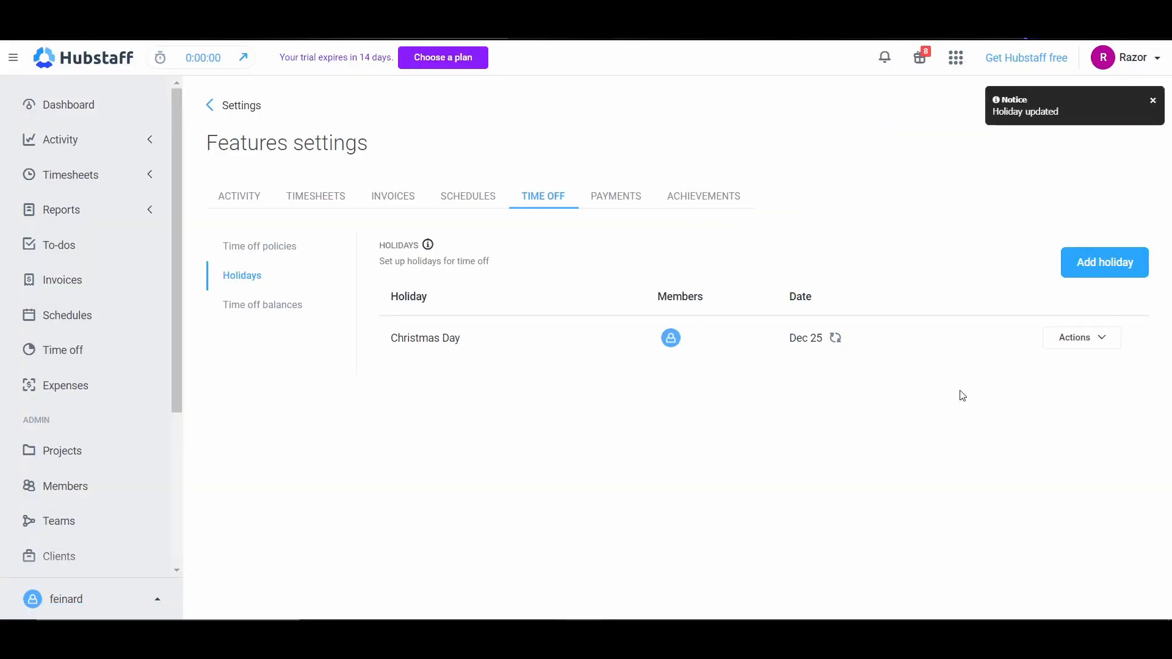
mouse_move(838, 342)
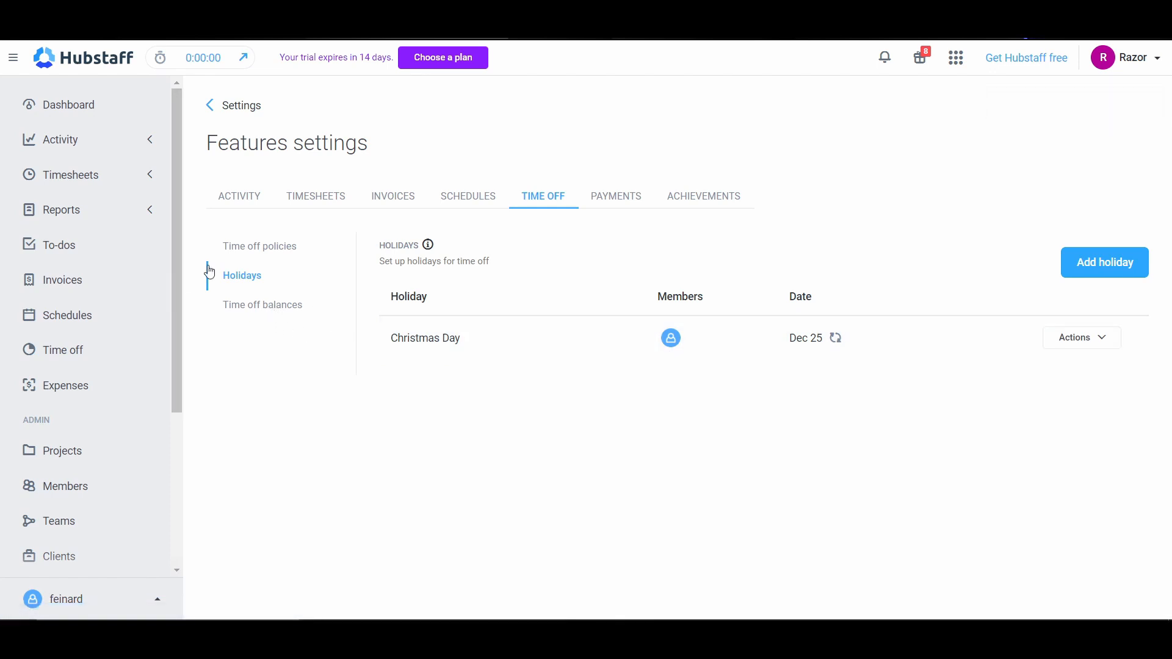
left_click(280, 260)
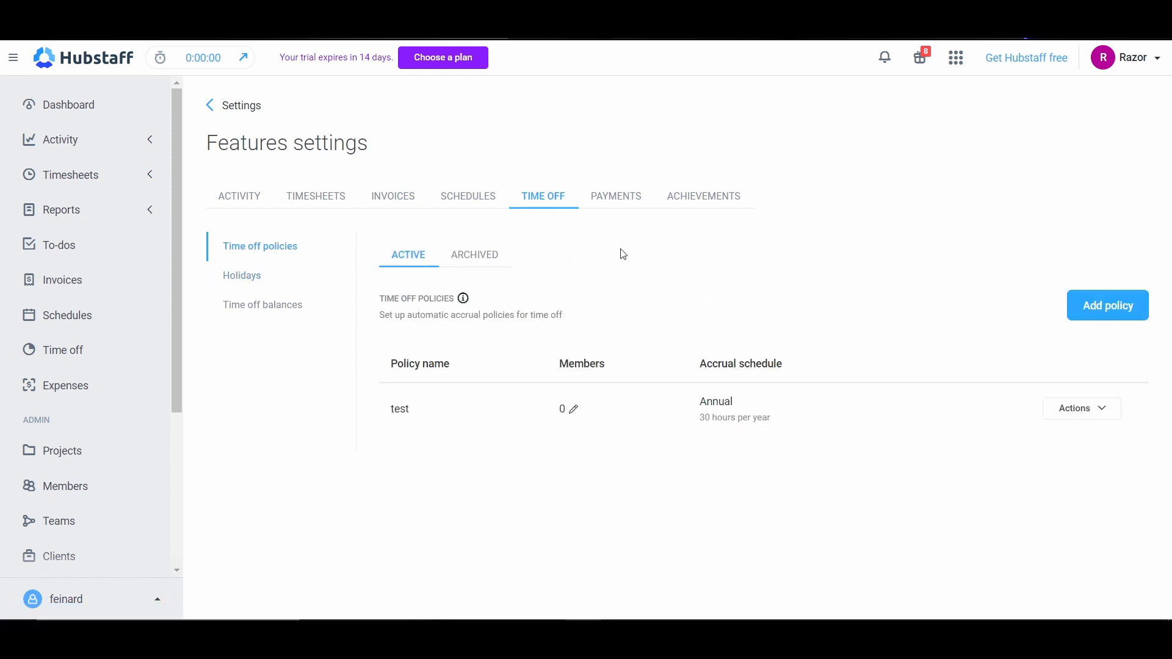
Step: Start a new expense with the category Advertising and the project Developers, and mark it as billable
left_click(62, 386)
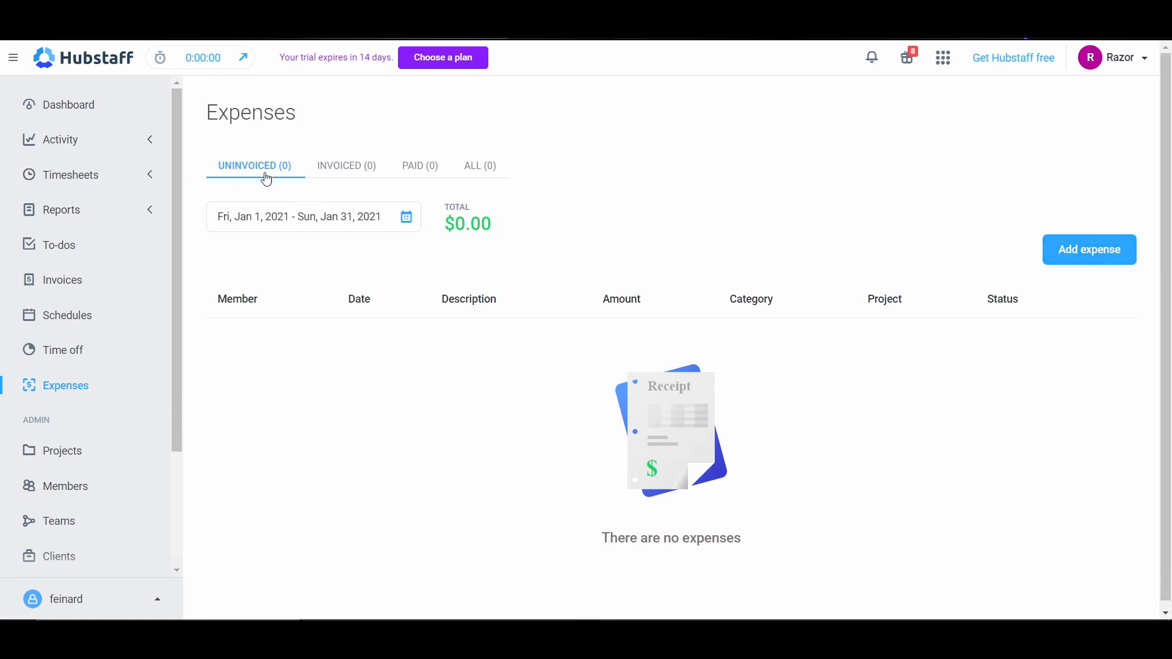
left_click(1106, 250)
left_click(370, 314)
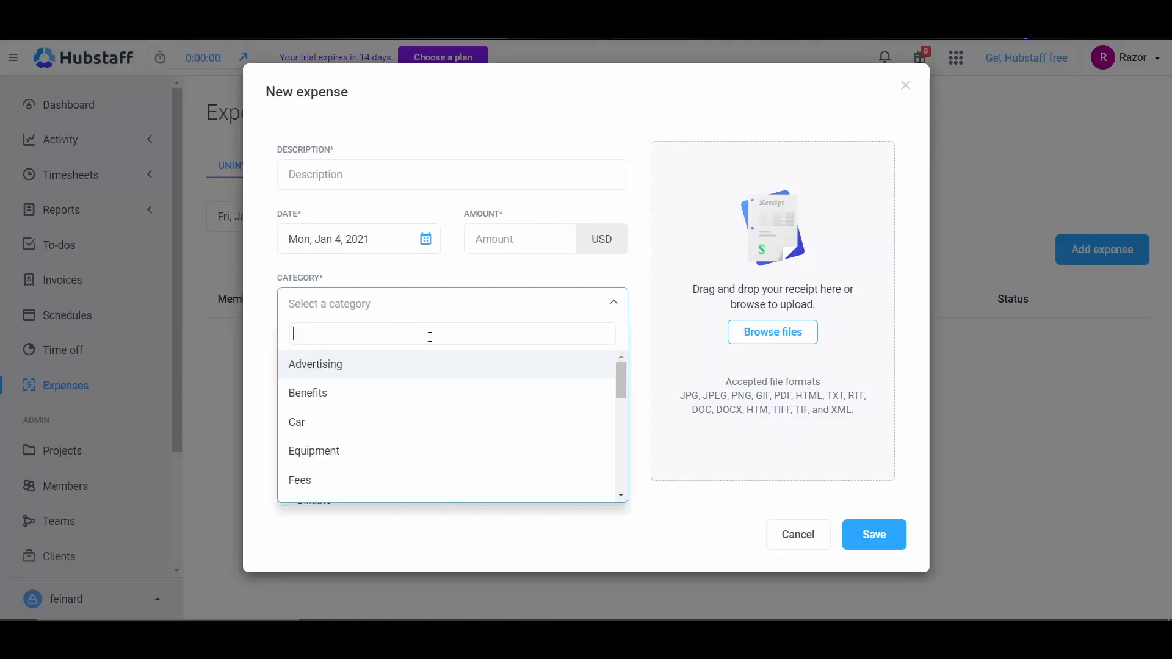
left_click(371, 366)
left_click(429, 371)
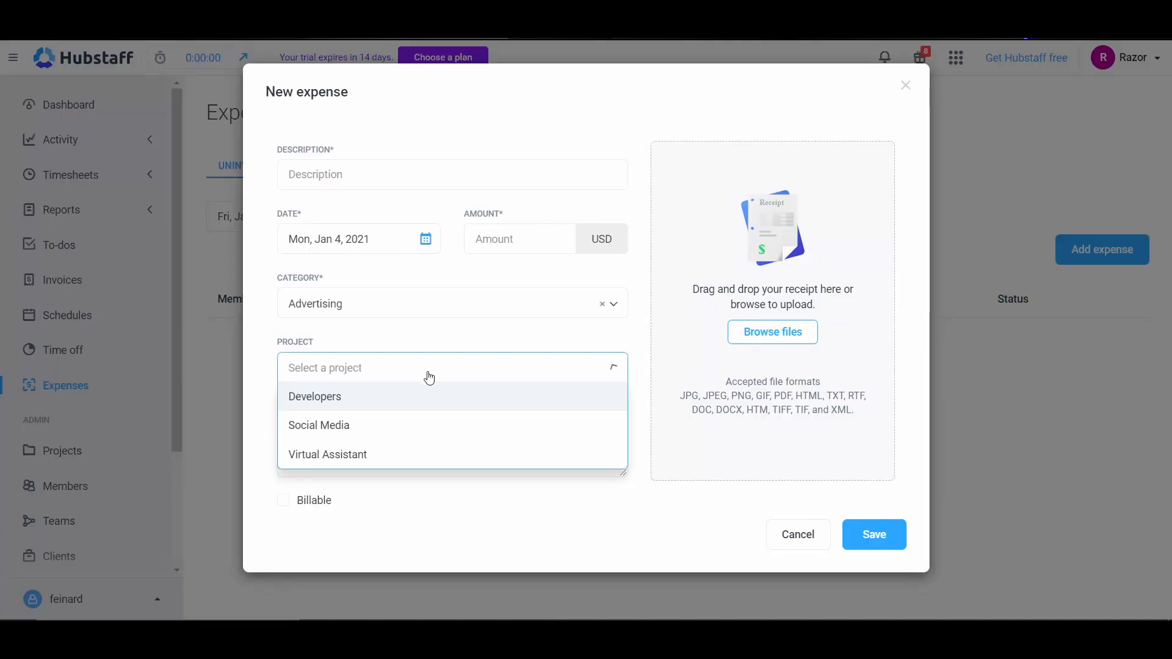
left_click(351, 403)
left_click(529, 465)
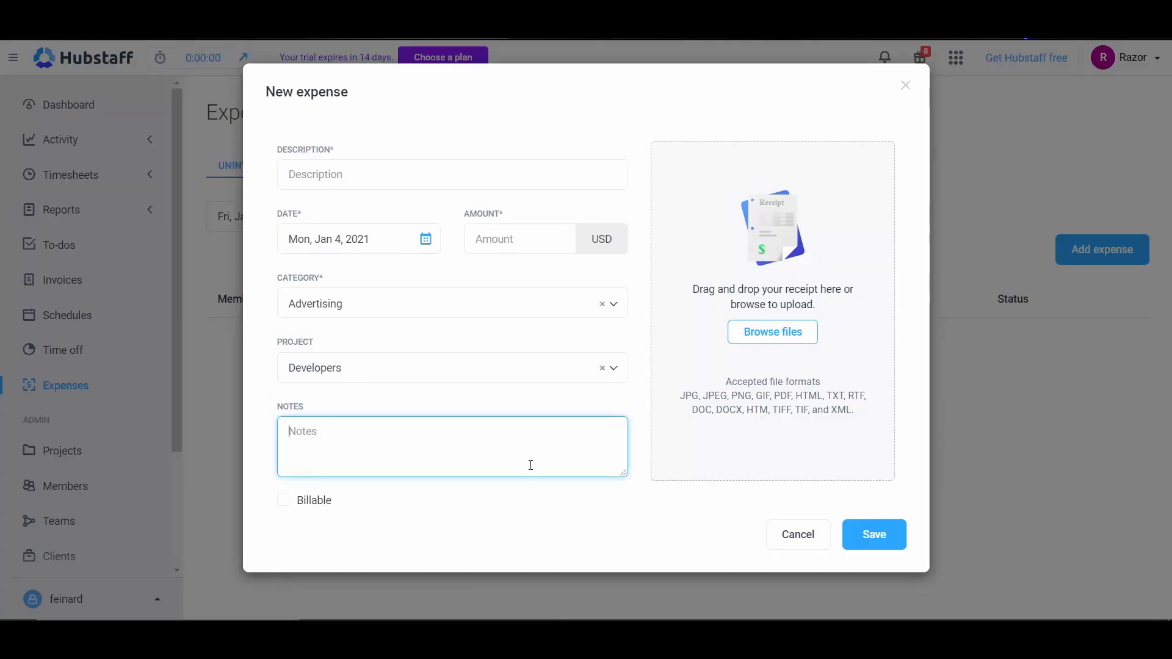
left_click(308, 502)
Step: Describe the expense as "Test", set its amount to 2 USD, and save it
left_click(418, 181)
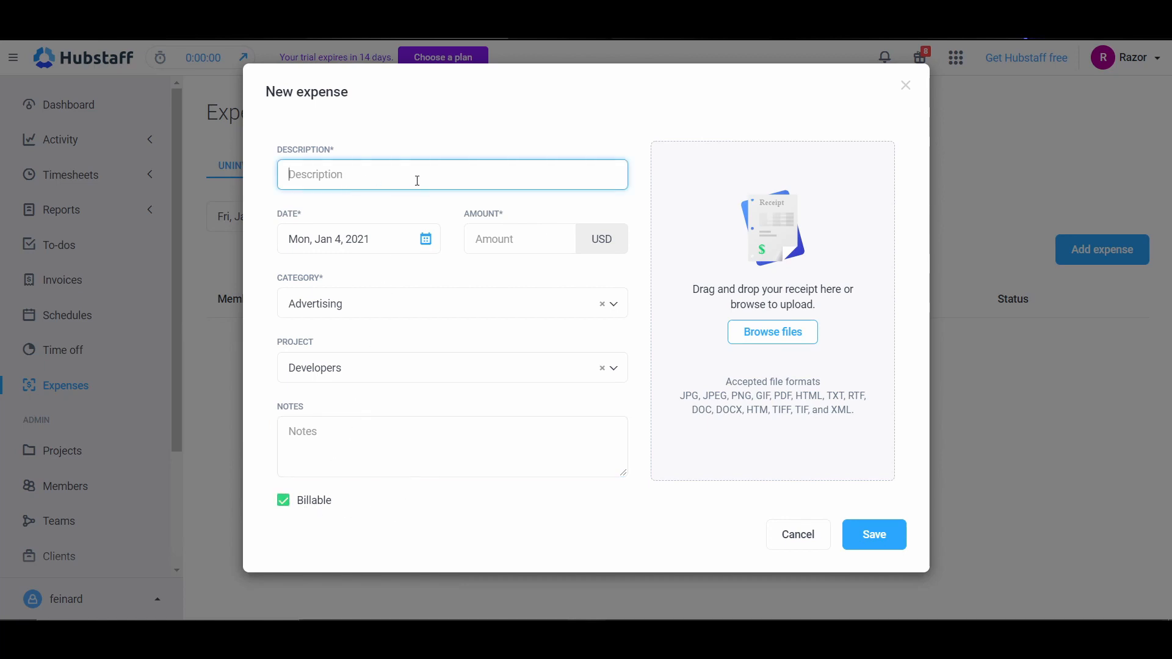
type("Test")
left_click(513, 239)
type("2")
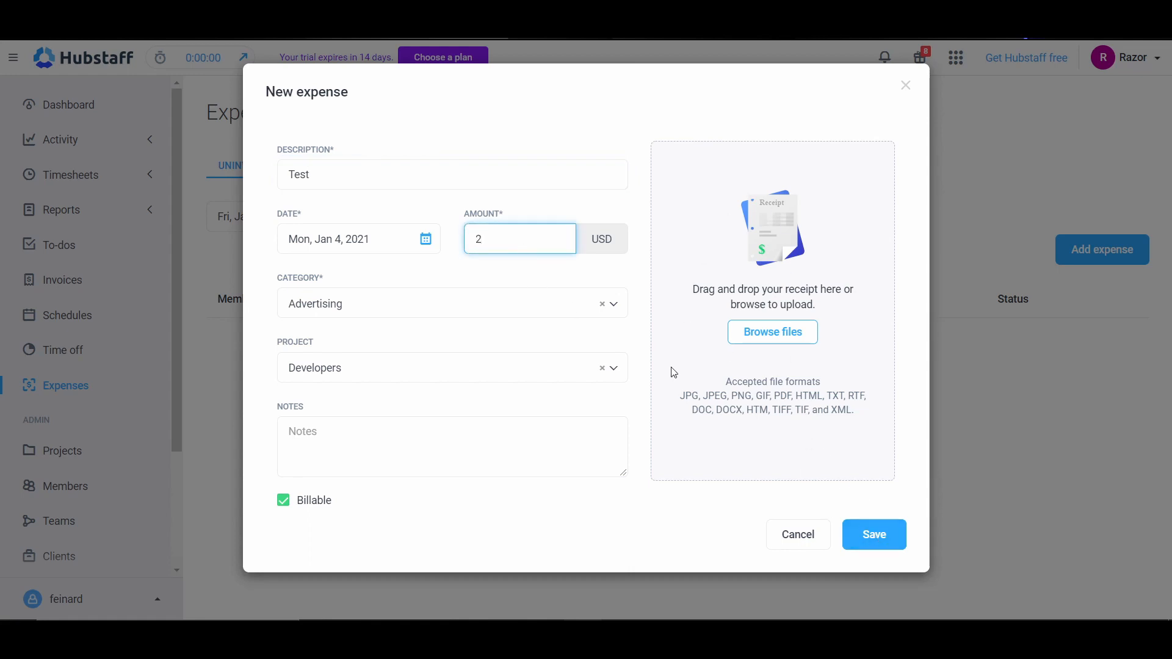
left_click(875, 536)
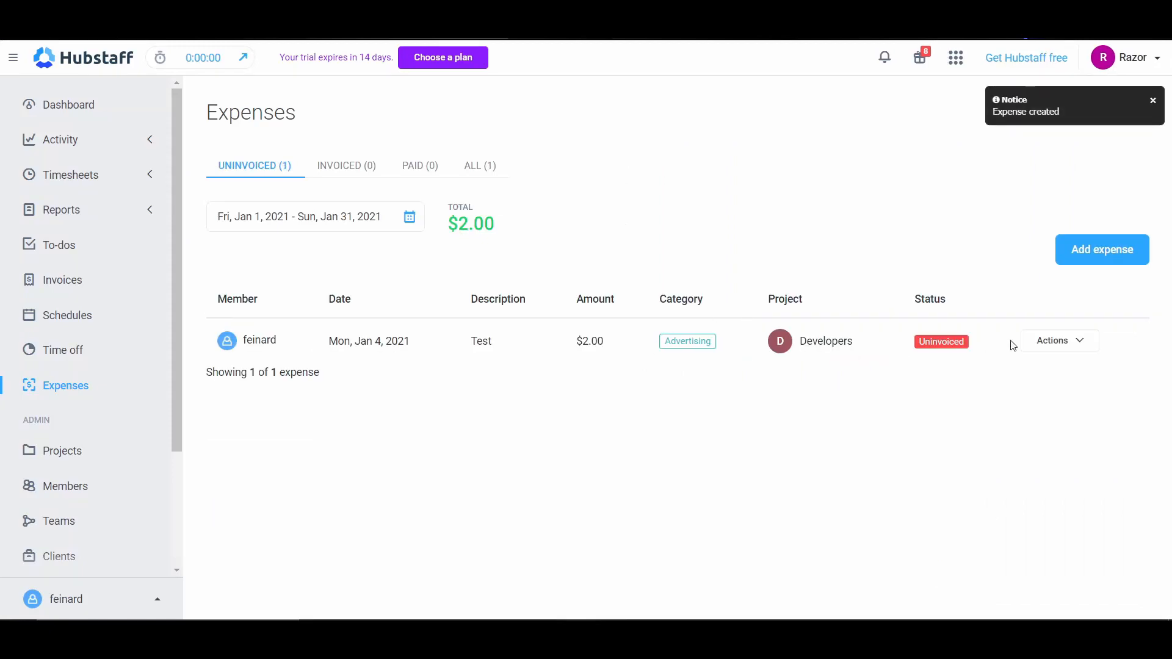
Step: Look at the actions available for the Test expense and check the invoiced and paid expense lists
left_click(1057, 342)
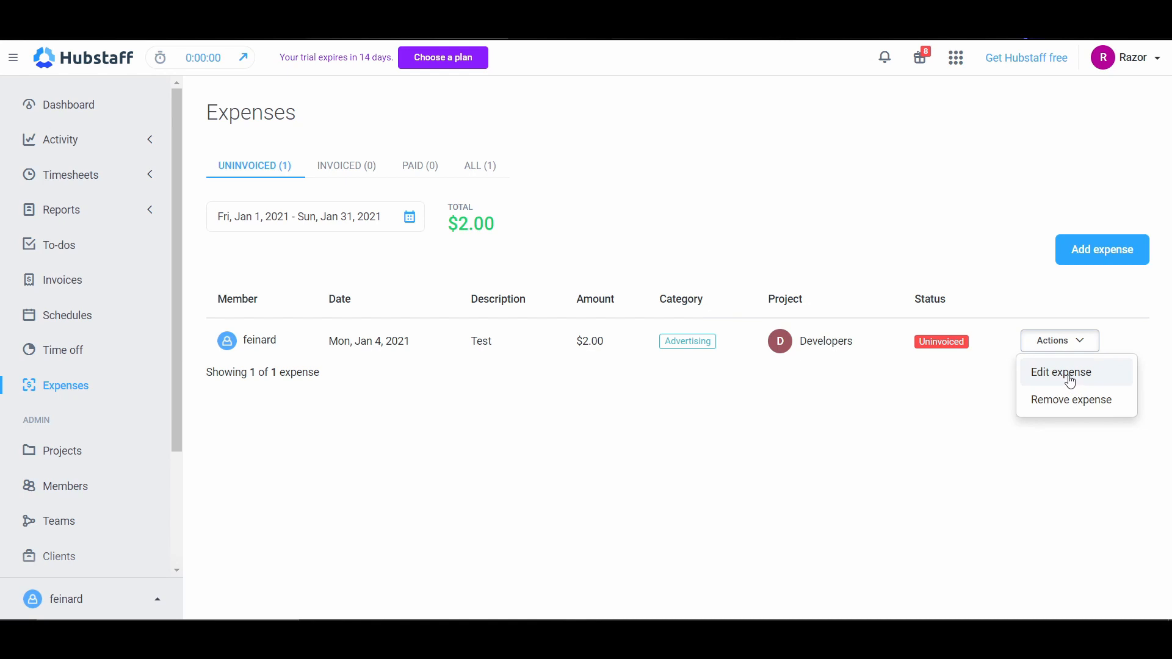
left_click(341, 178)
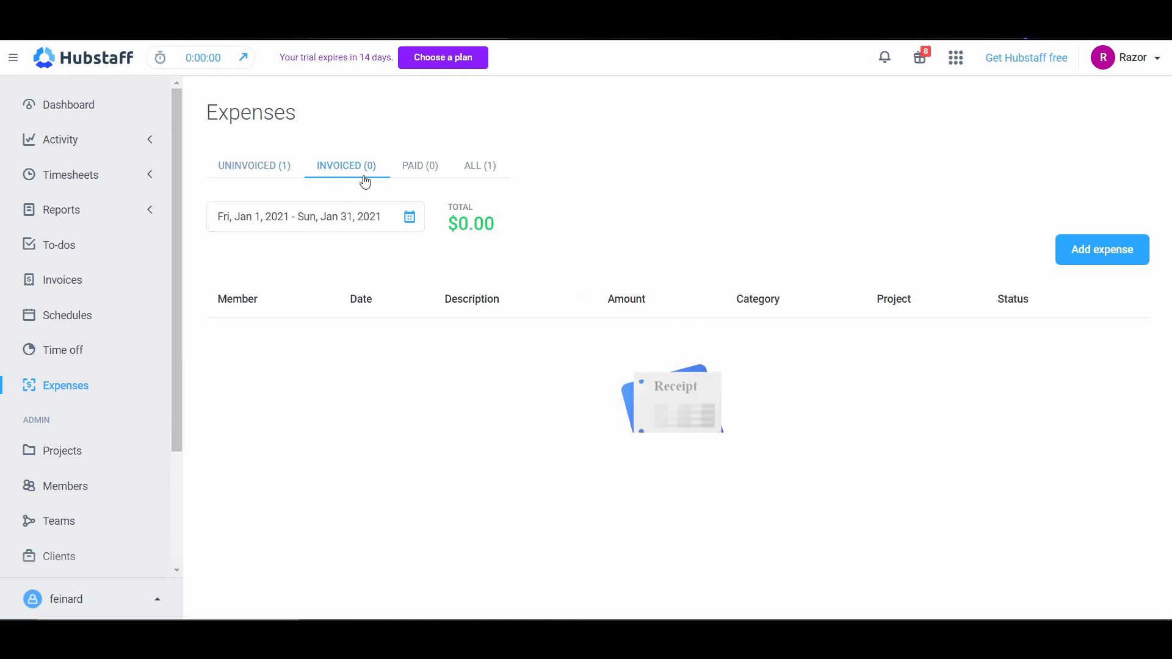
left_click(408, 172)
left_click(234, 171)
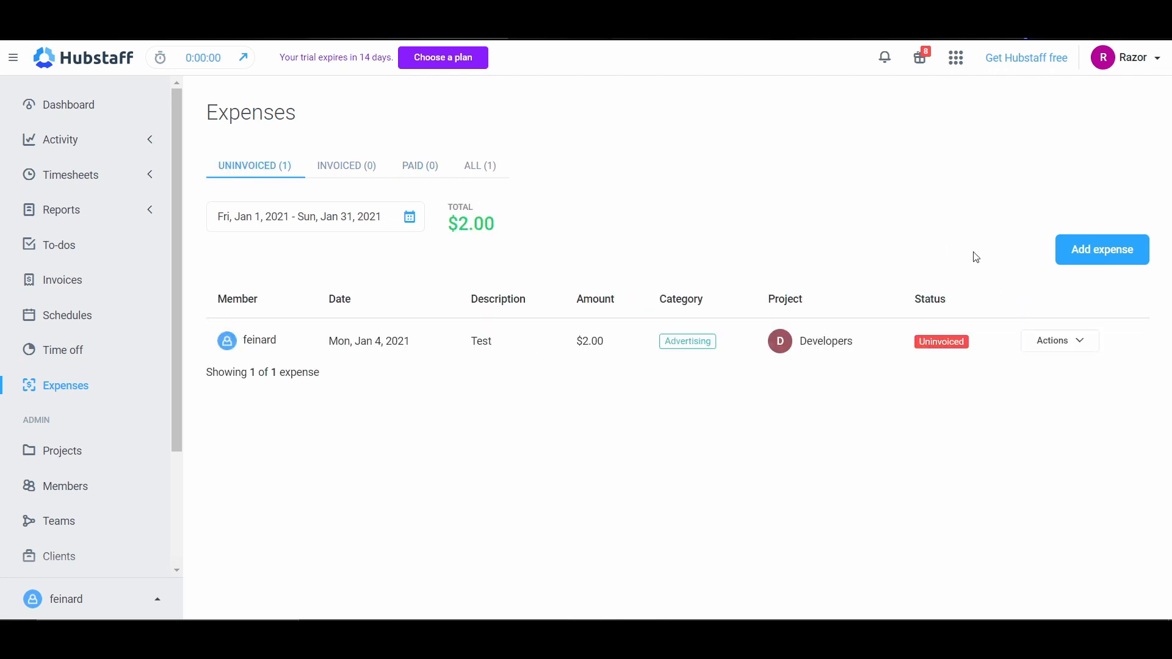
Step: Open the Test expense for editing, review its details, and save it
left_click(1080, 340)
left_click(1045, 374)
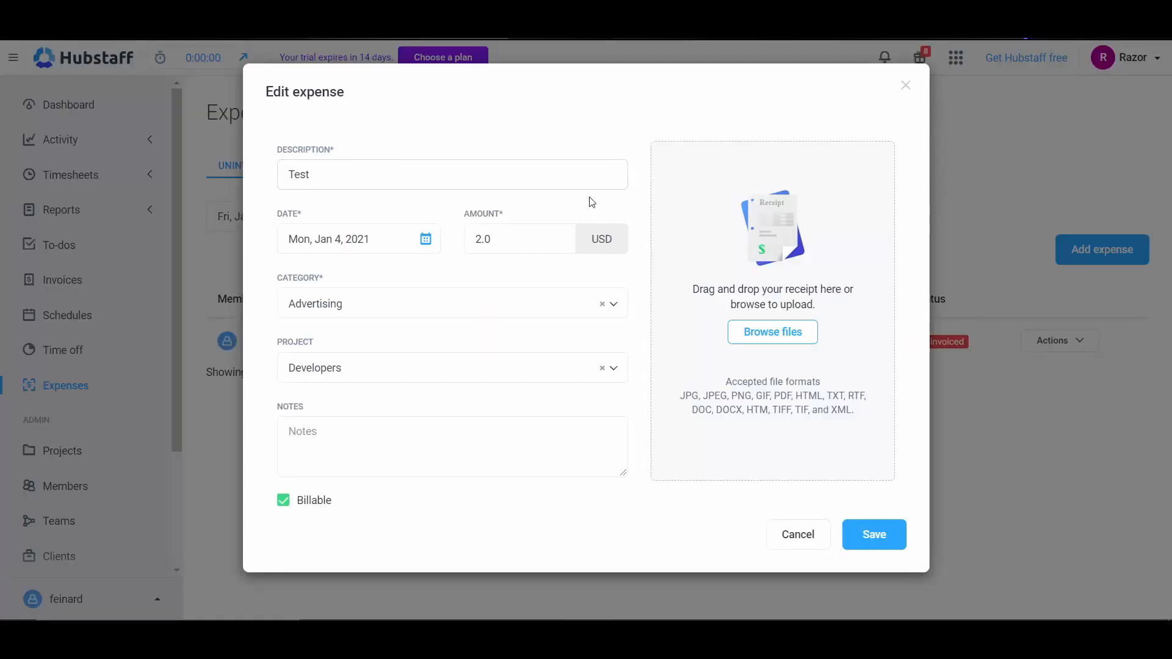
left_click(850, 533)
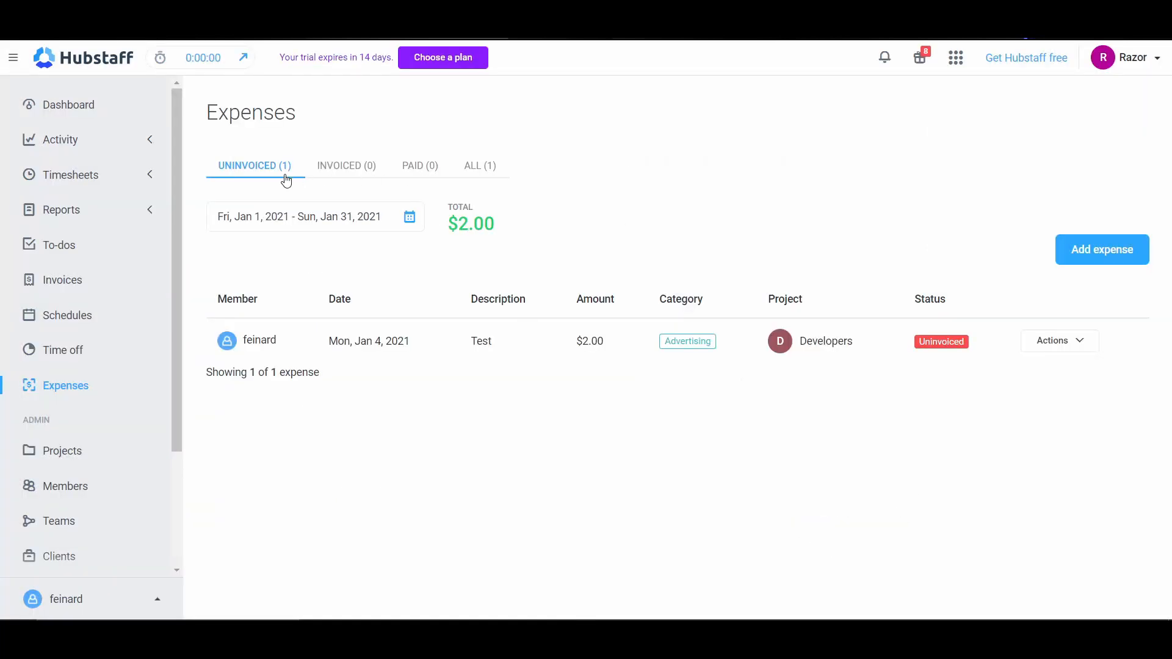
Step: Check the paid and invoiced expenses again and return to the uninvoiced ones
left_click(413, 179)
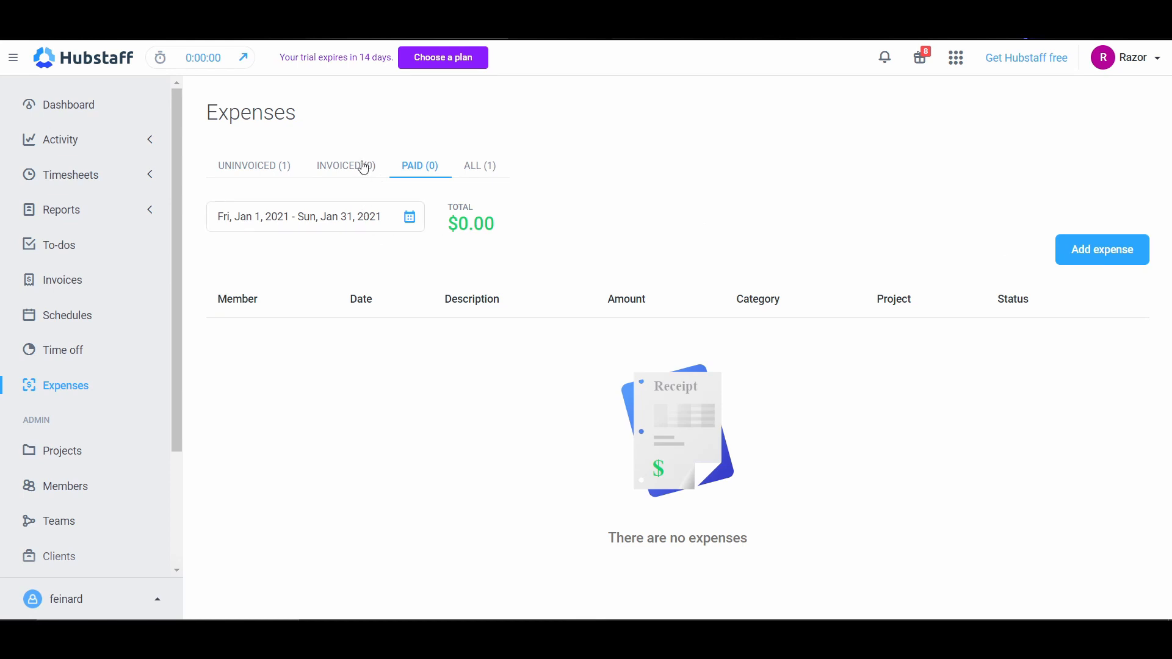
left_click(344, 166)
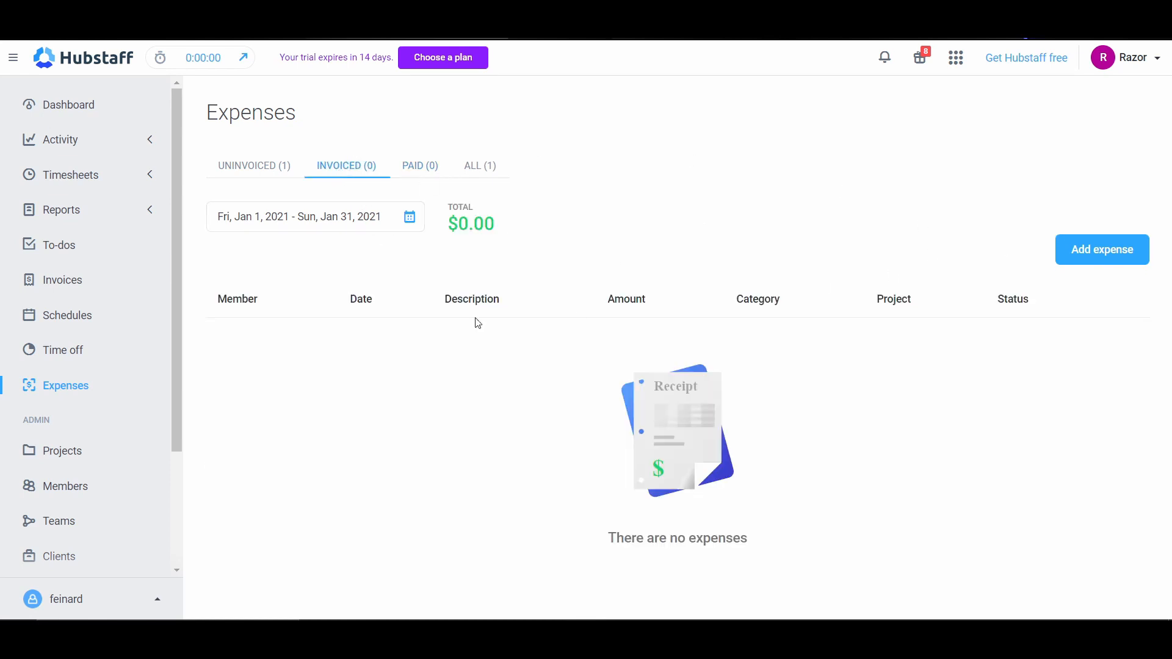
left_click(234, 166)
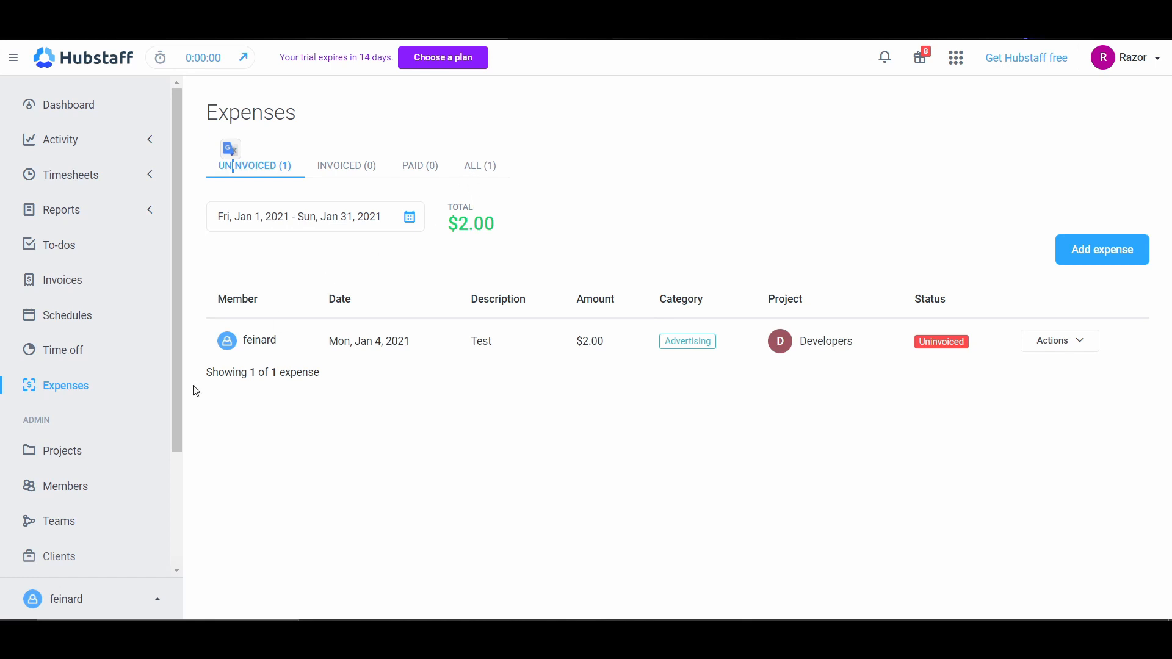
Step: Open the projects list and start a new project named "Beta Tester"
left_click(72, 453)
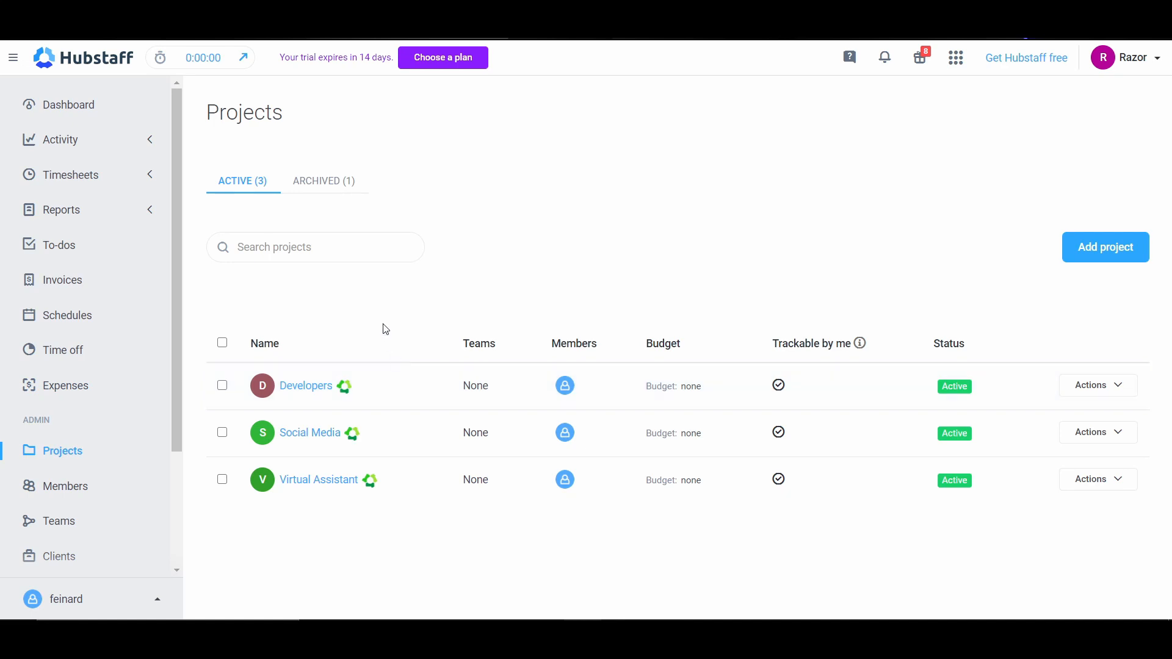
left_click(1068, 255)
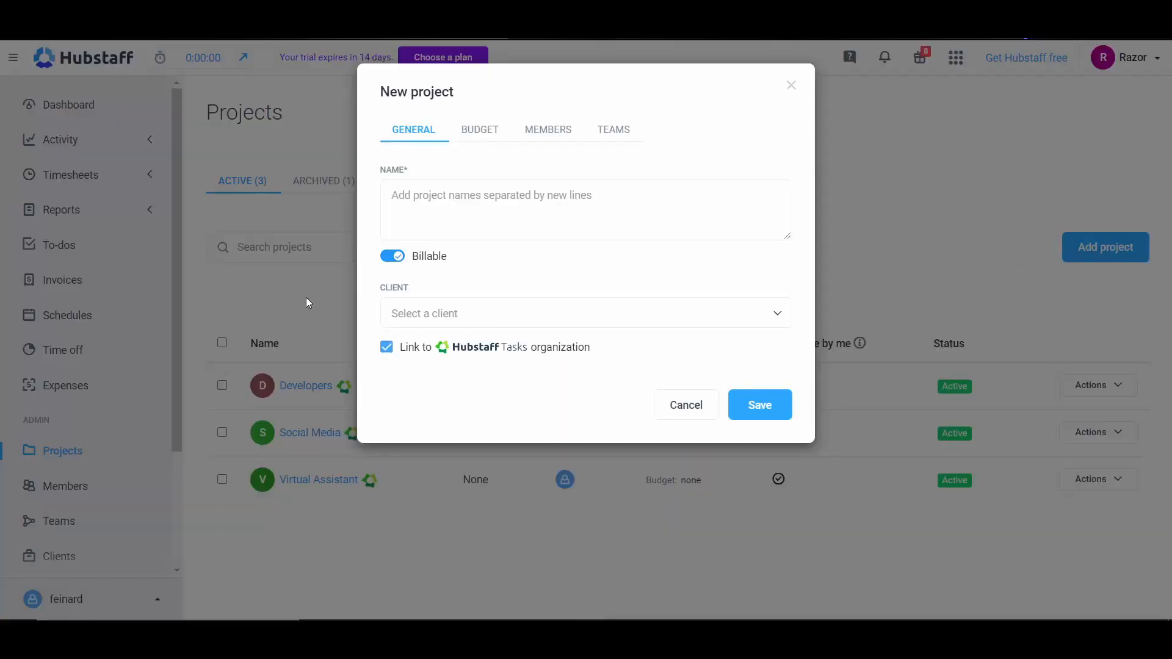
left_click(660, 212)
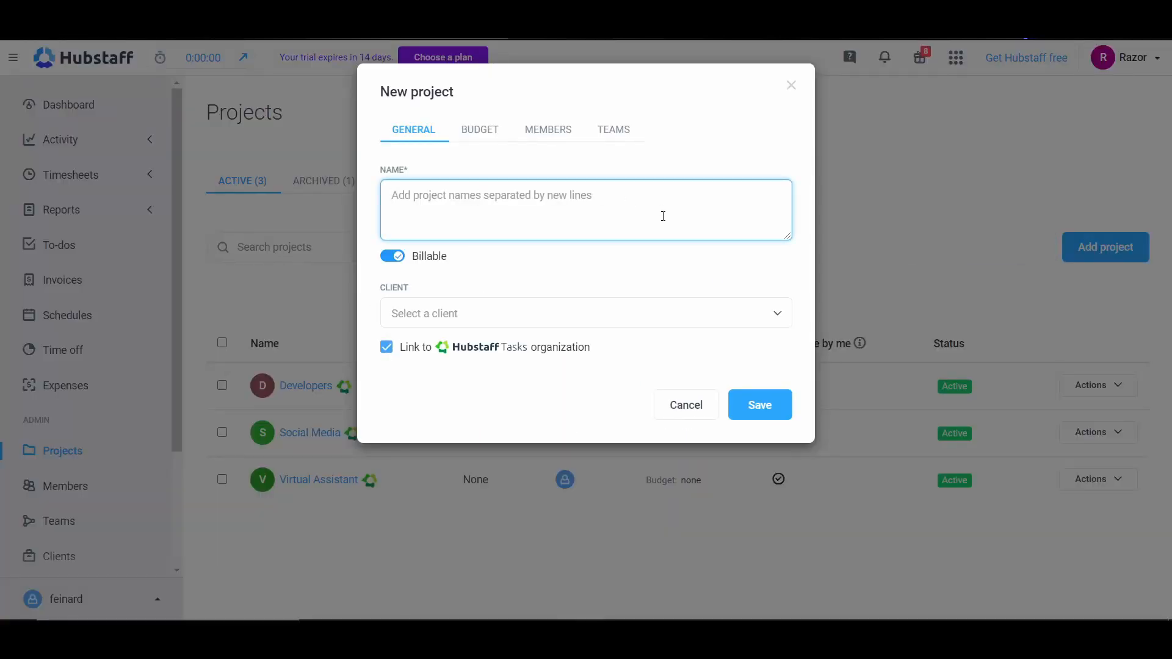
type("Use")
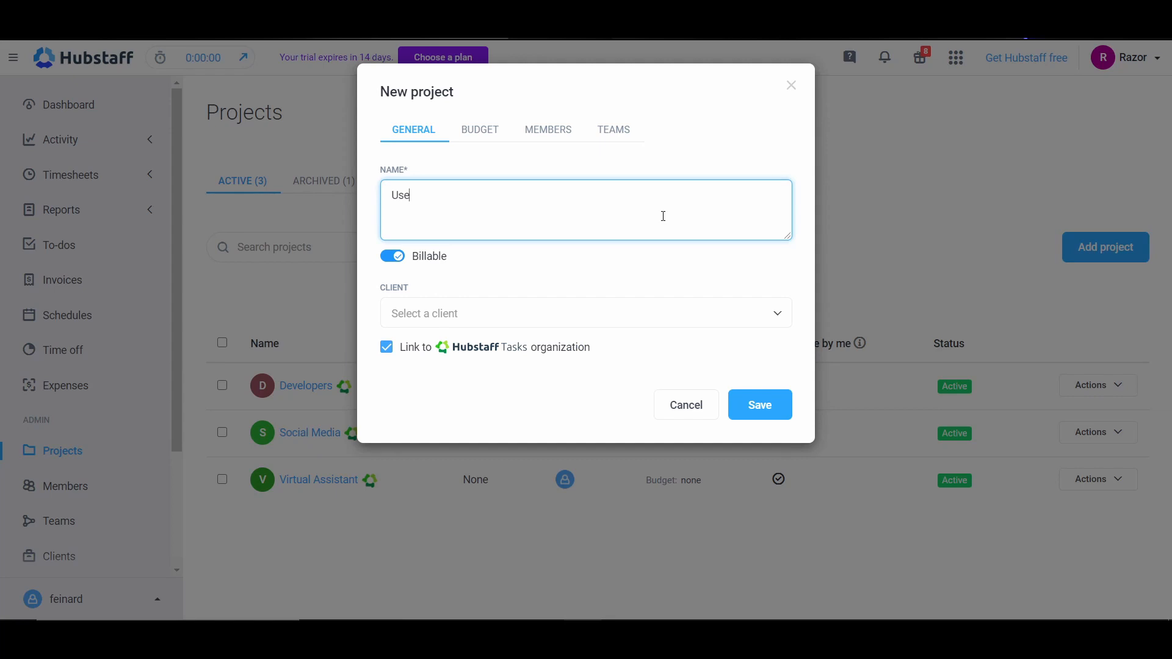
key("BackSpace")
key("BackSpace")
key("BackSpace")
type("B")
Step: Set the new project's budget type to Total cost, based on the bill rate
left_click(470, 137)
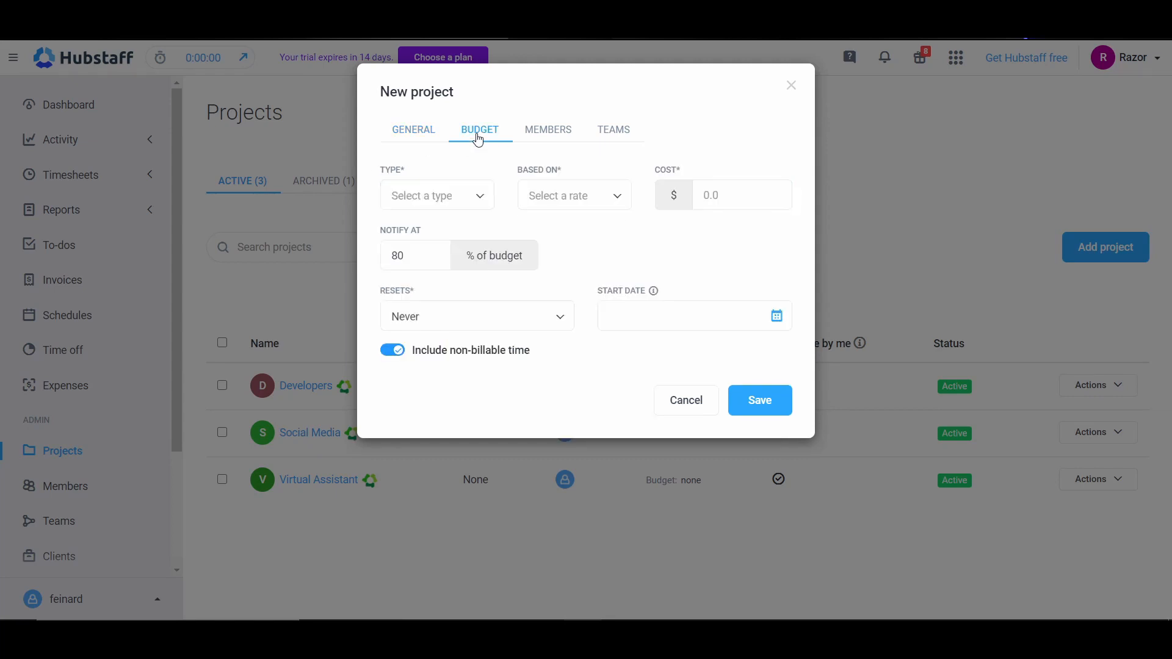
left_click(420, 205)
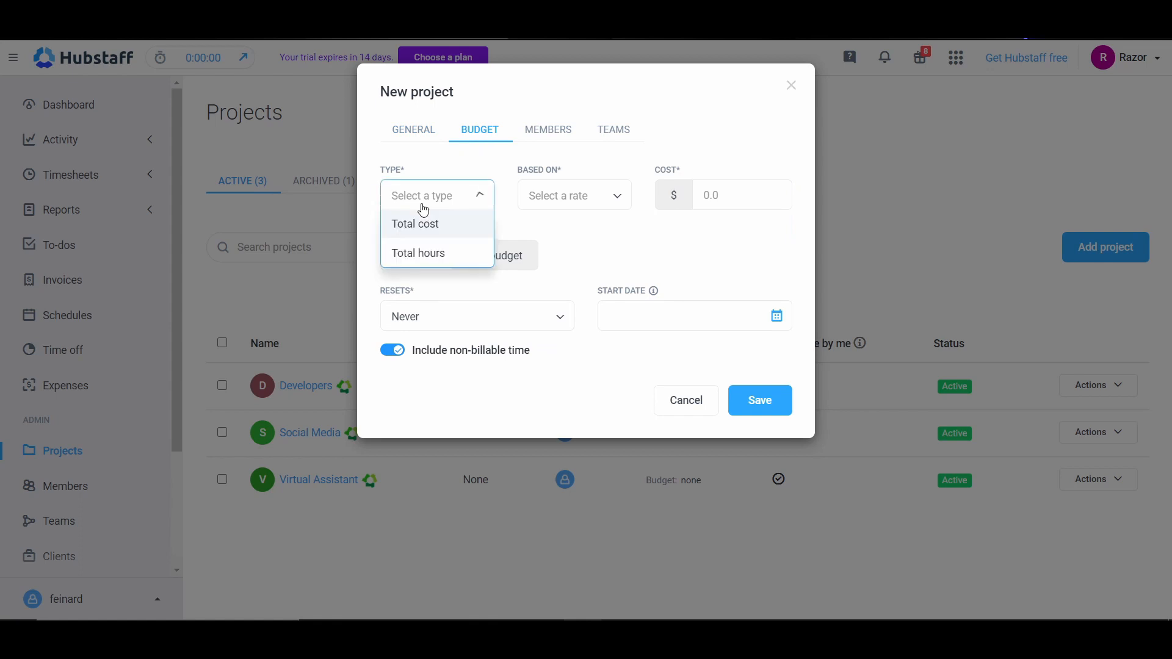
left_click(441, 235)
left_click(567, 205)
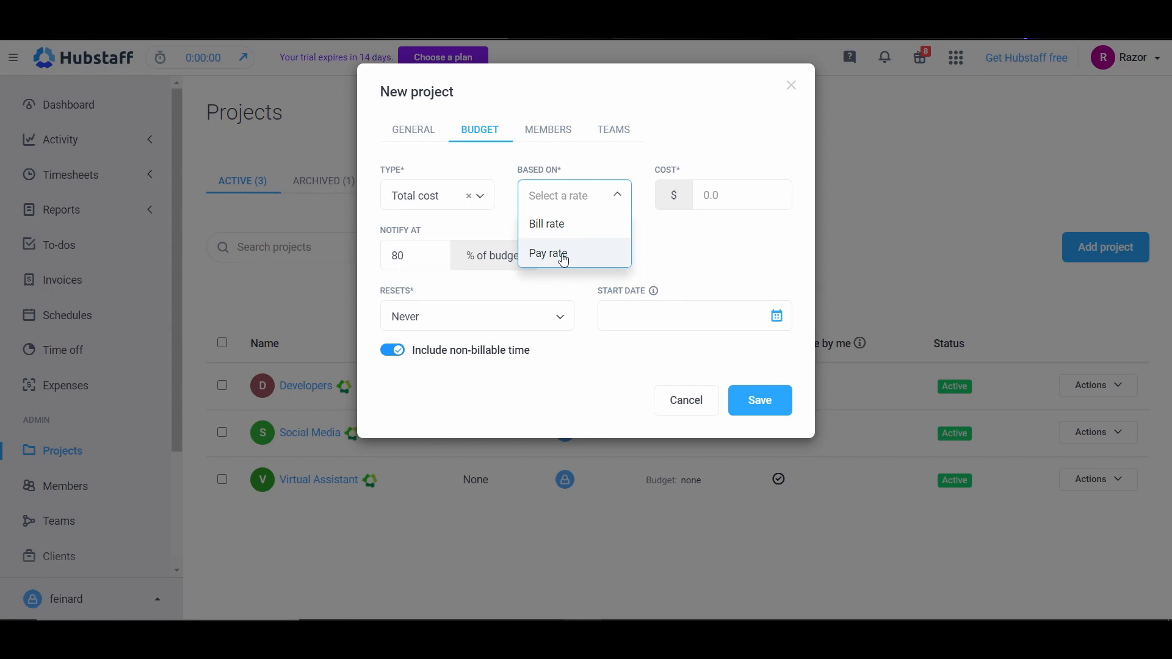
left_click(703, 194)
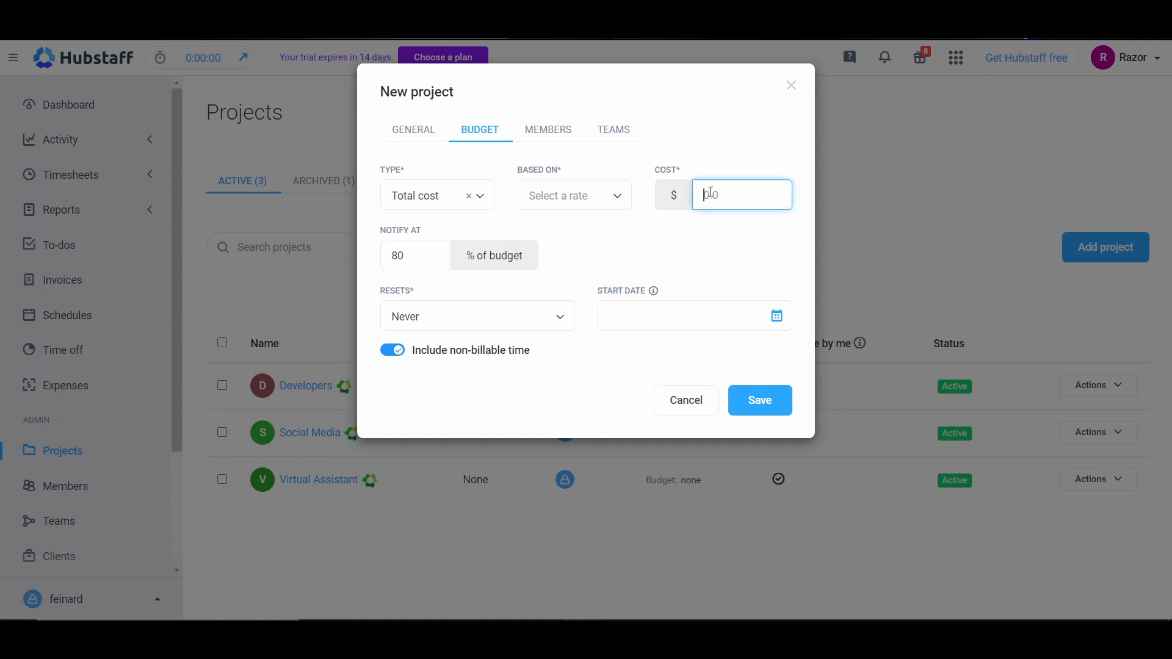
left_click(560, 201)
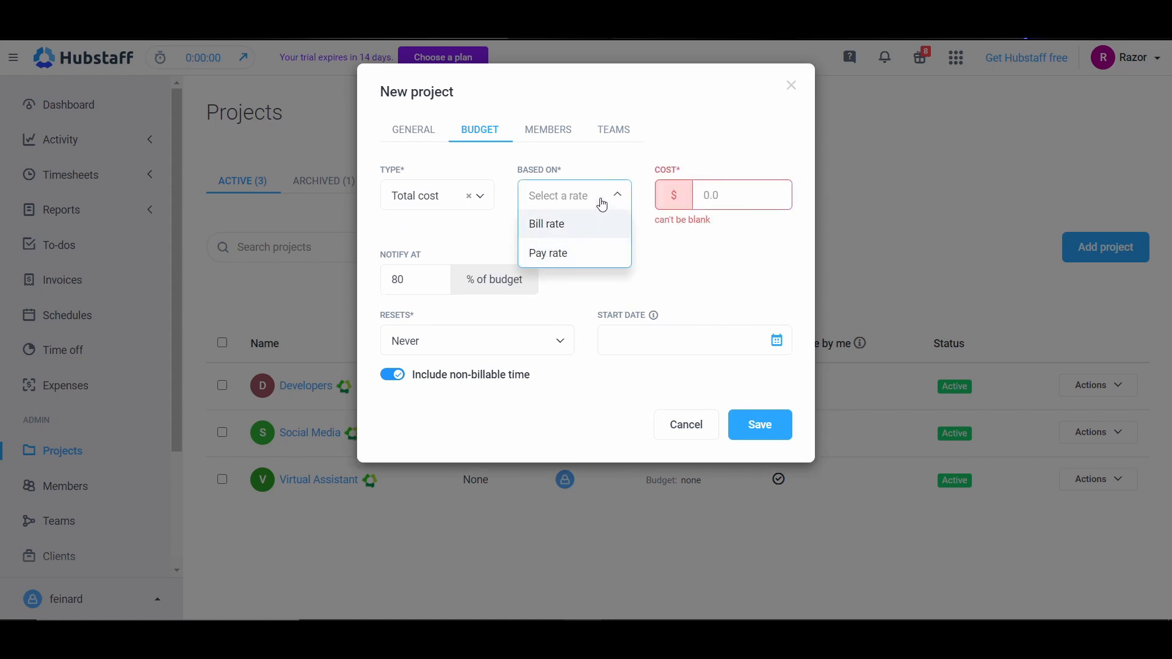
left_click(566, 231)
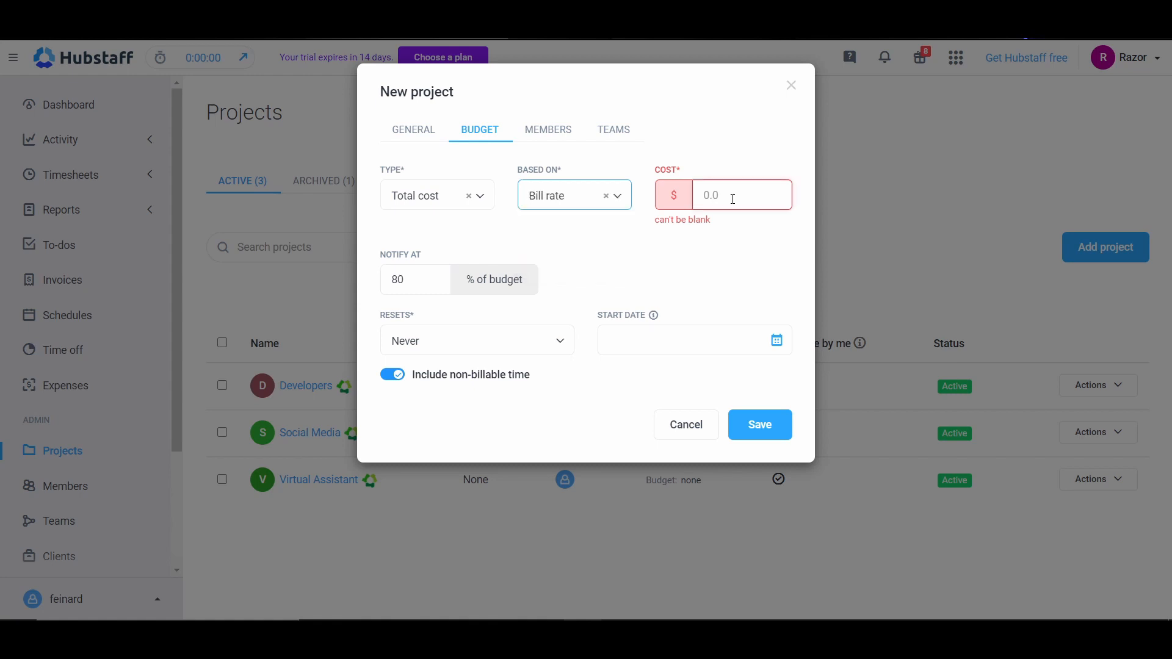
Step: Set the budget cost to $10, base it on the pay rate, and save the project
left_click(733, 196)
type("10")
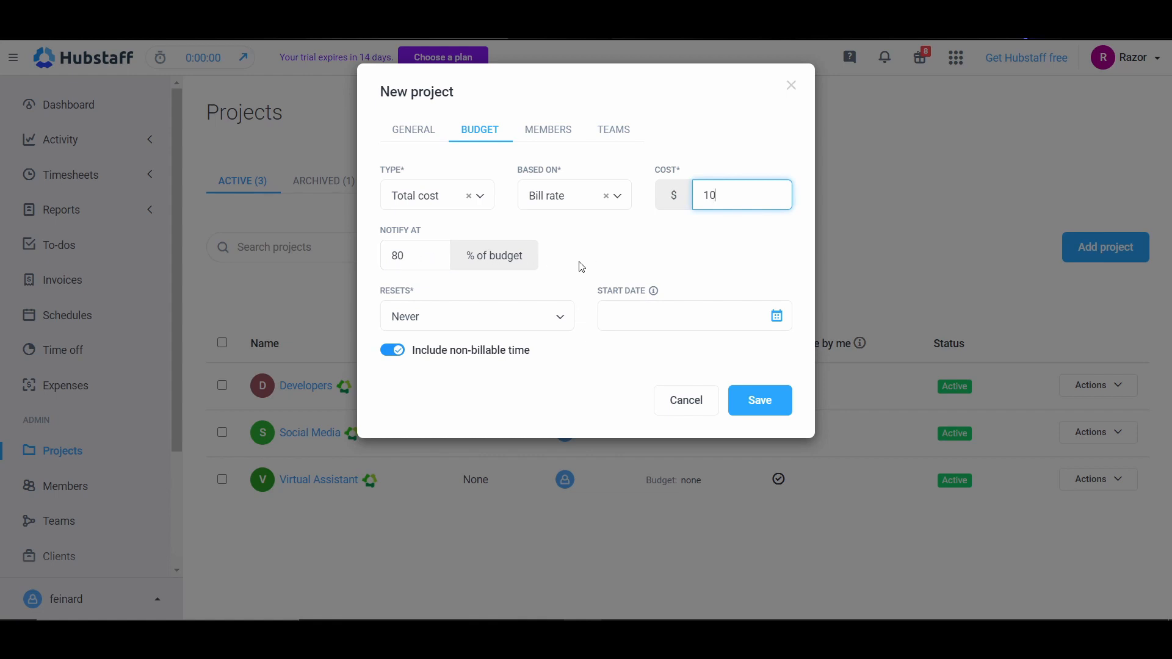
left_click(573, 198)
left_click(572, 251)
left_click(757, 400)
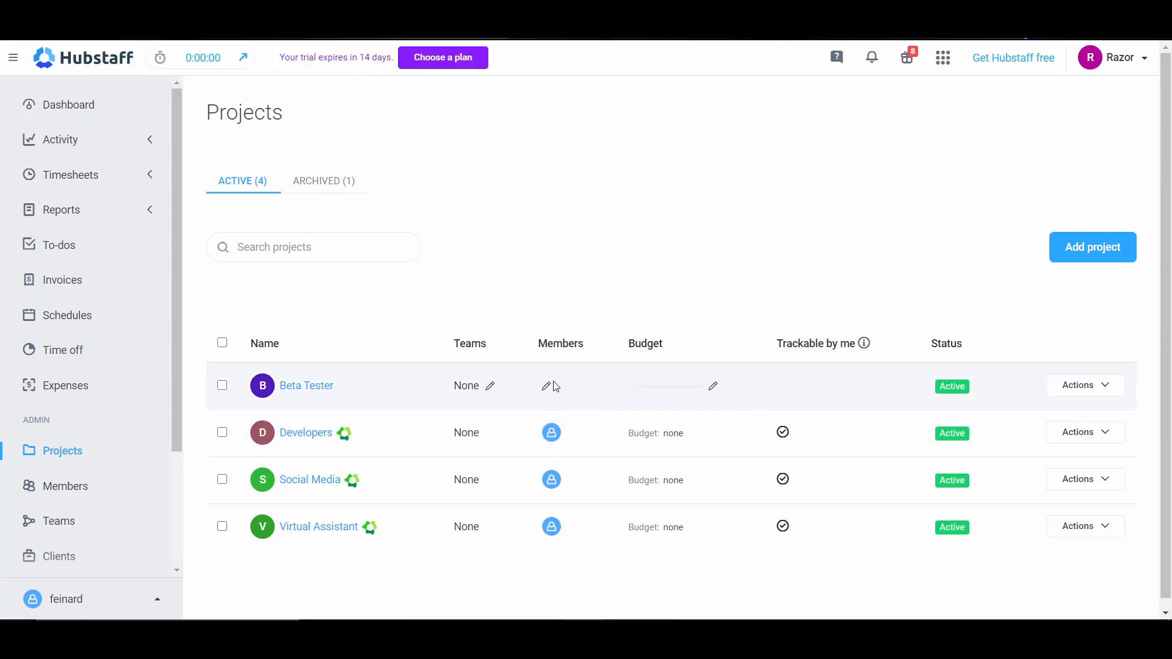
Step: Edit the Beta Tester project's members and assign the available member first as user and then as viewer
left_click(545, 387)
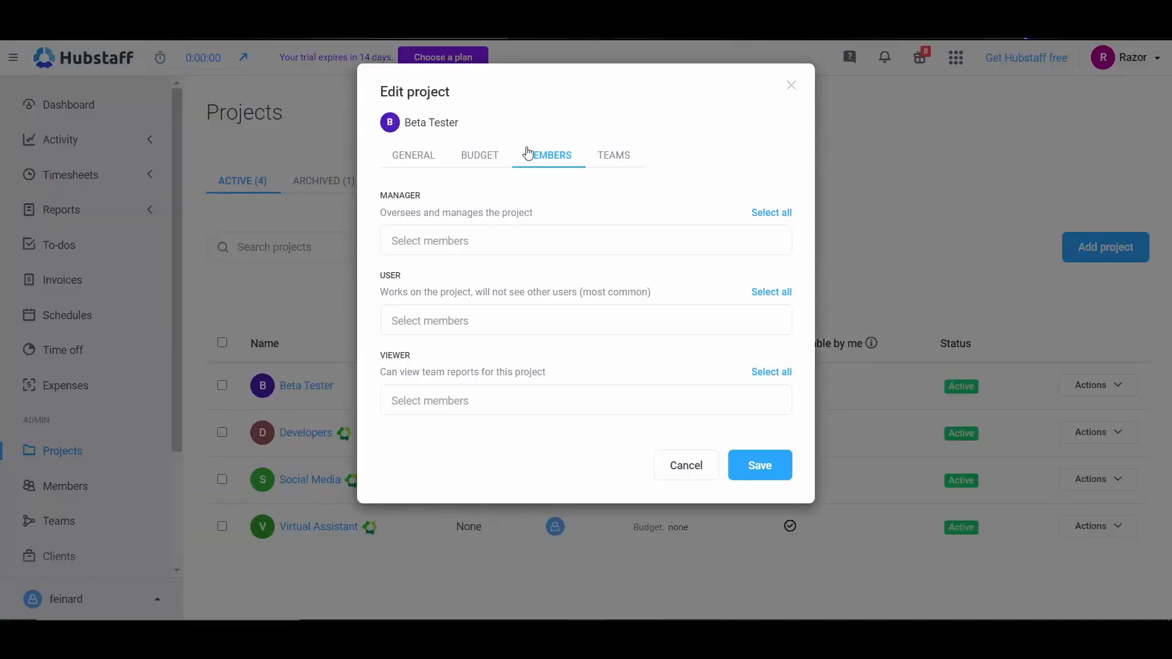
left_click(553, 233)
left_click(458, 319)
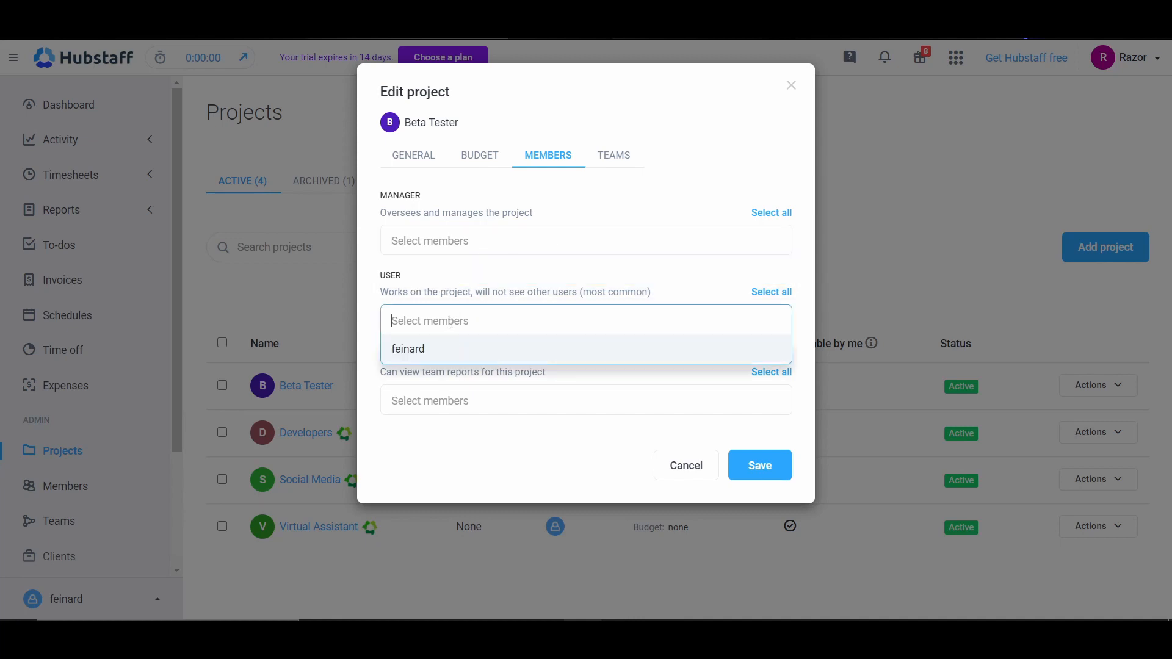
left_click(437, 359)
left_click(489, 390)
left_click(464, 429)
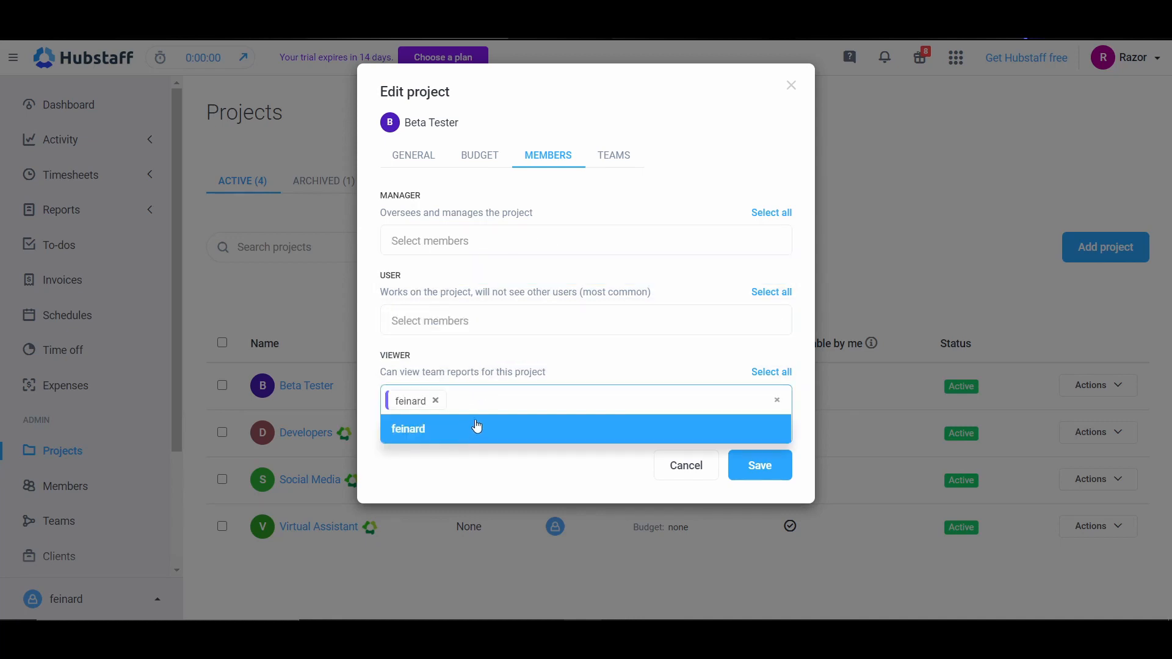
Step: Read the descriptions of the project roles, reassign the member as user, and save the project
left_click(501, 325)
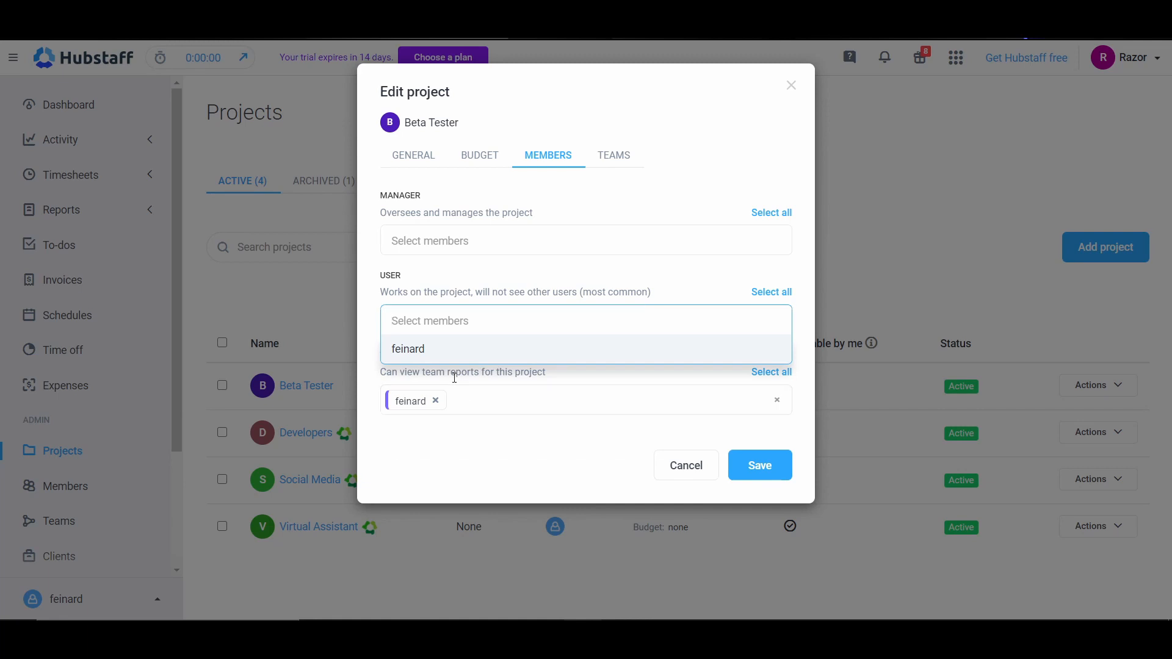
left_click_drag(571, 374, 437, 368)
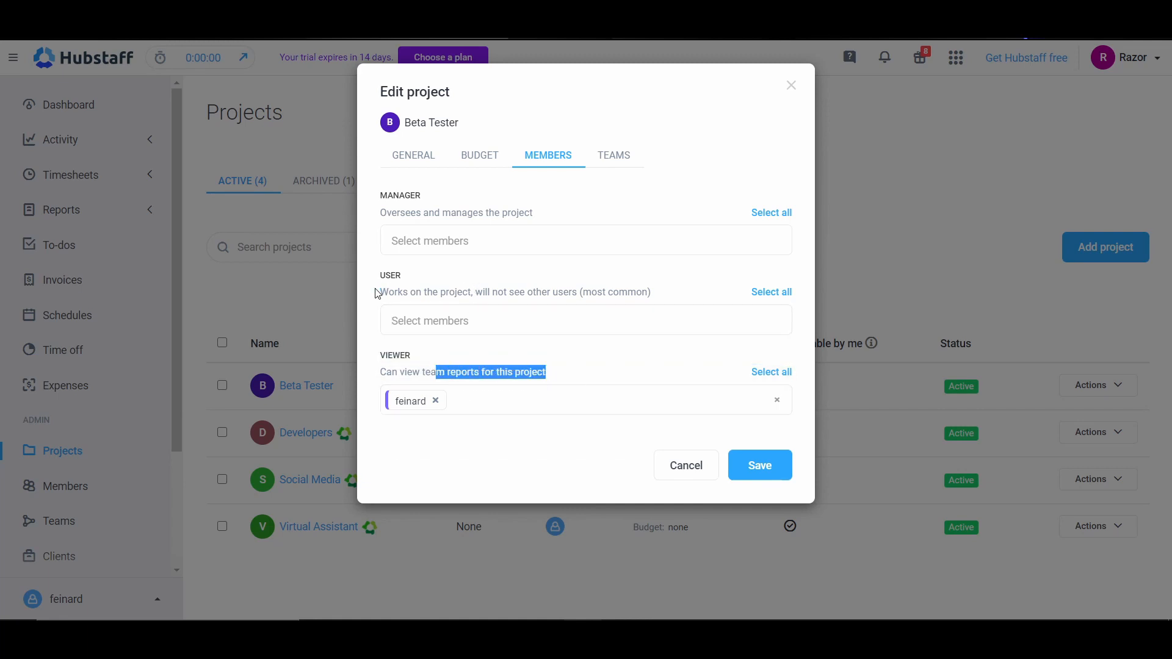
left_click_drag(381, 292, 651, 292)
left_click_drag(651, 292, 579, 292)
left_click_drag(541, 222, 326, 214)
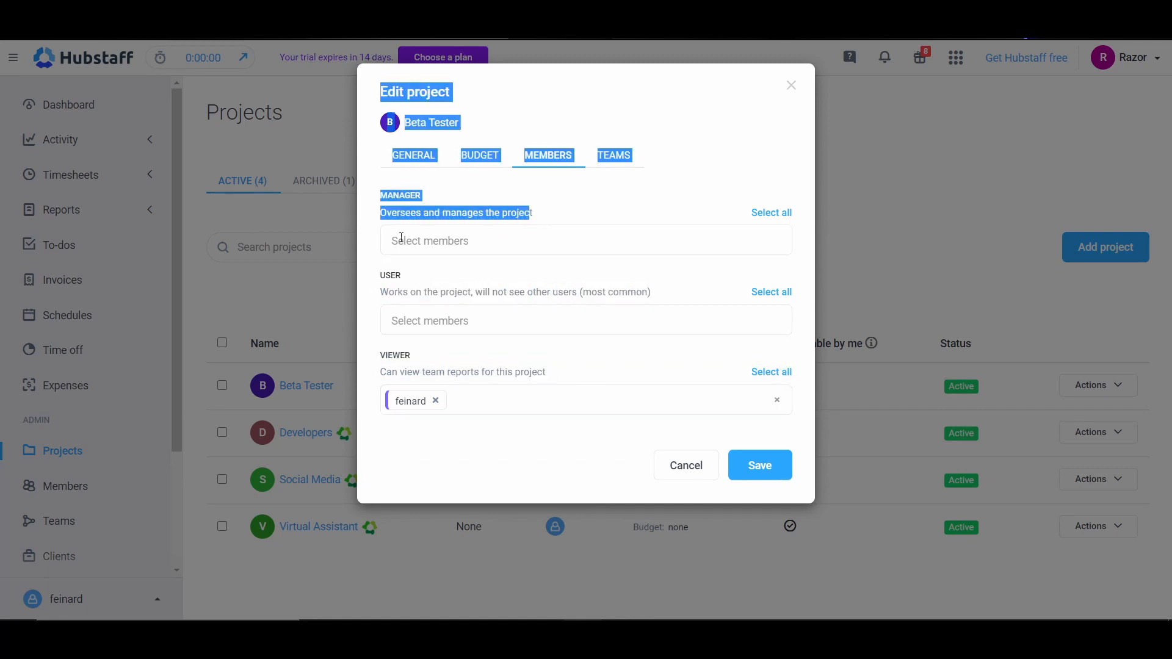
left_click(487, 322)
left_click(456, 352)
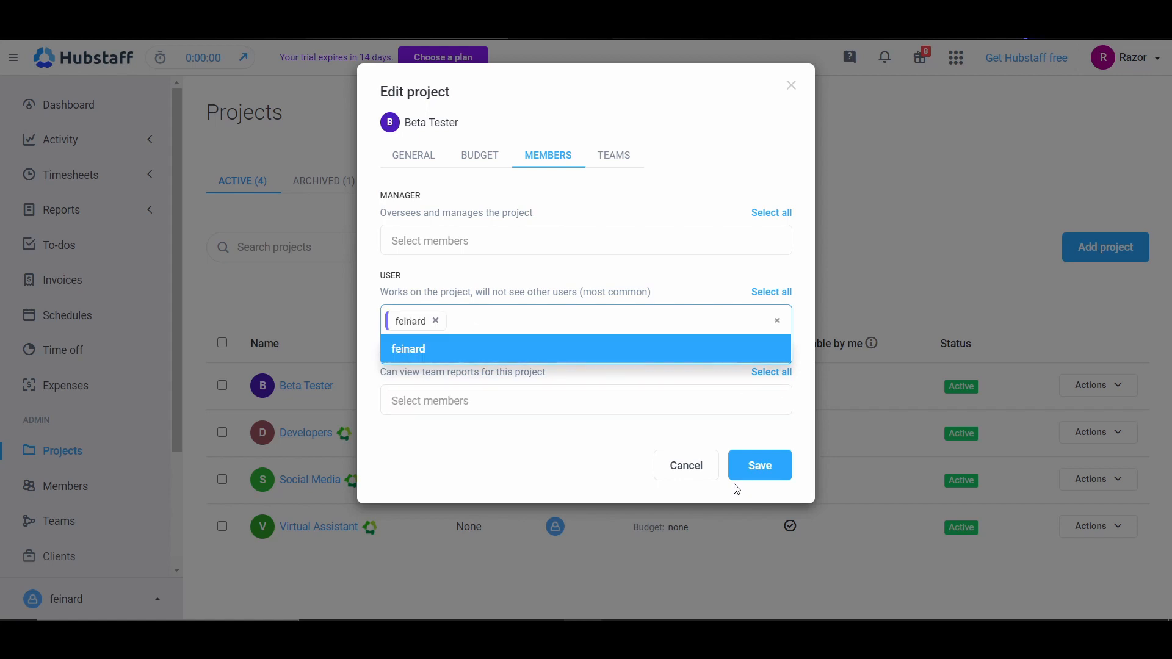
left_click(755, 468)
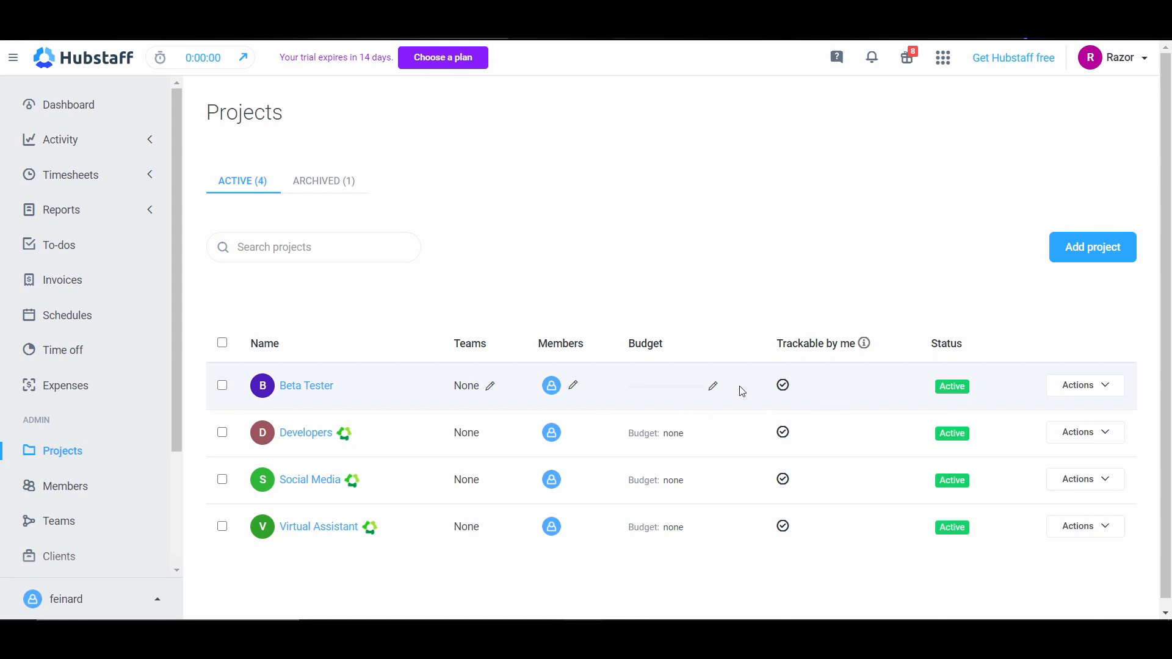
Step: Review the Beta Tester project's budget settings and close them without changes
left_click(710, 389)
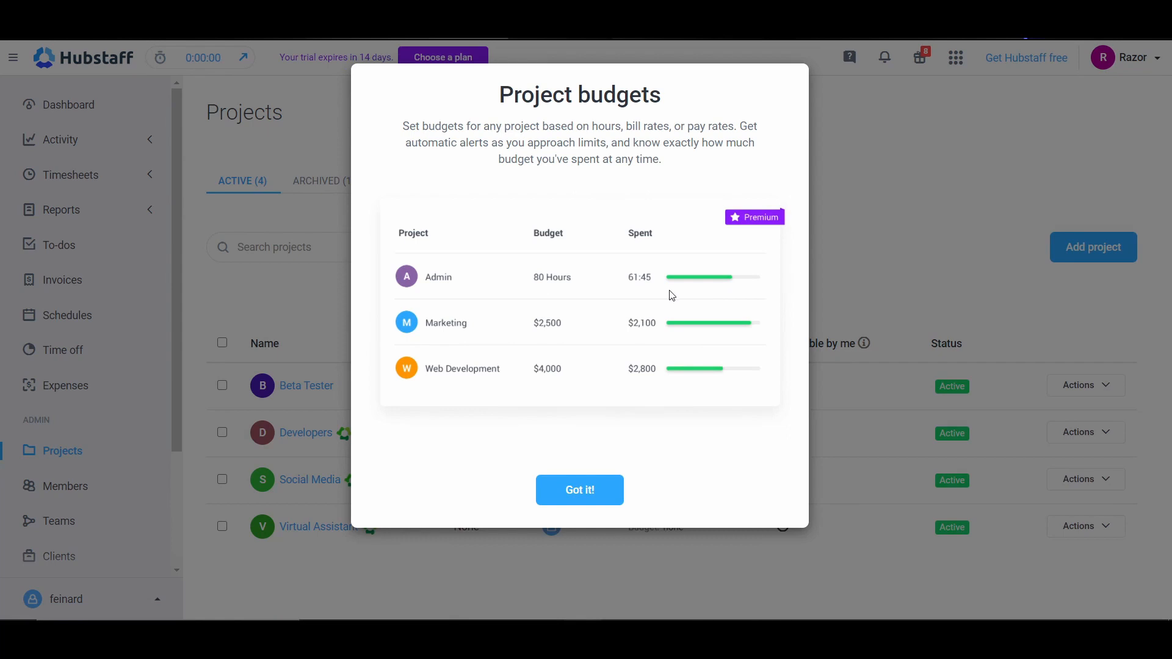
left_click(568, 491)
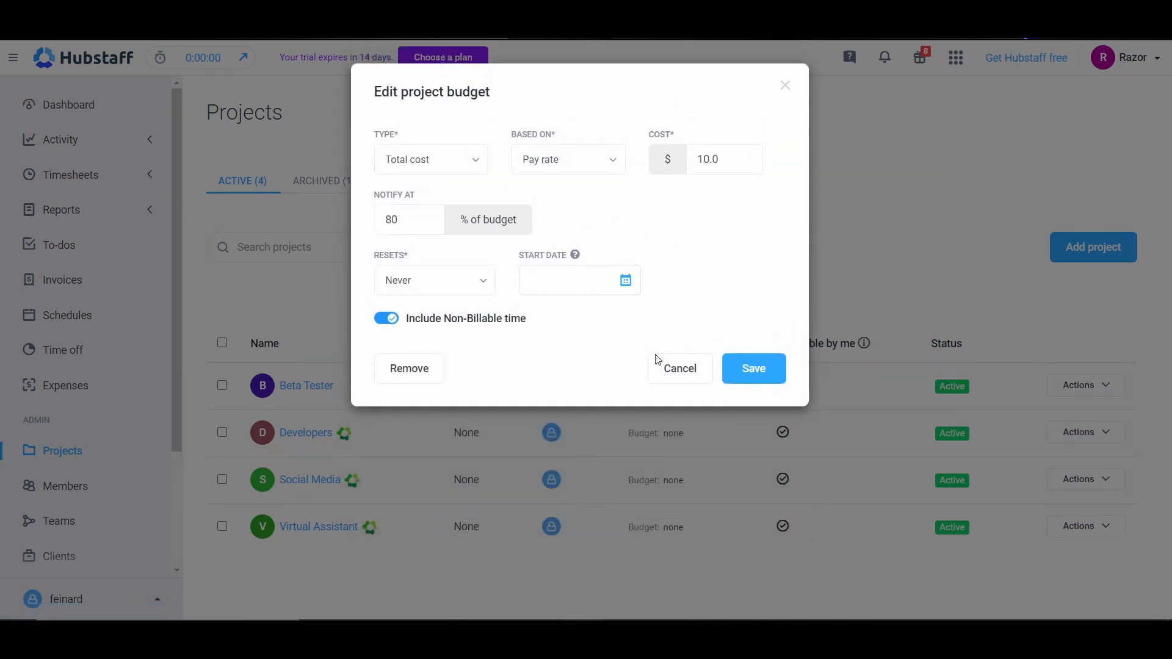
left_click(677, 376)
Step: Open the members list, examine the team's onboarding status, and close it
scroll(87, 482, "down", 2)
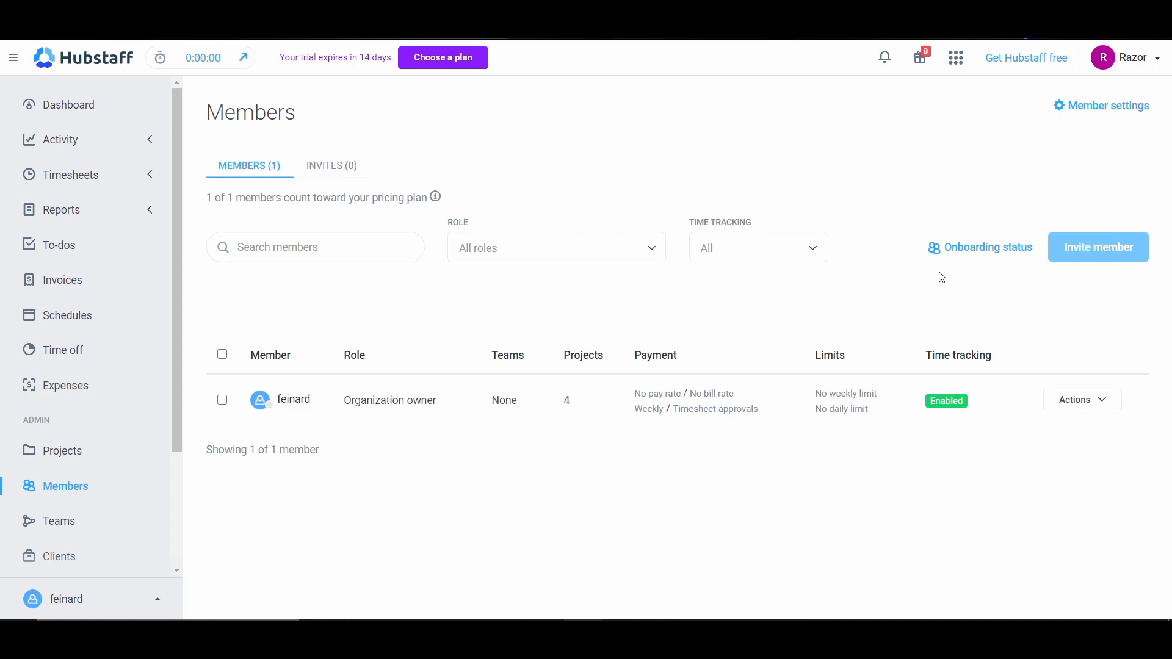
left_click(960, 263)
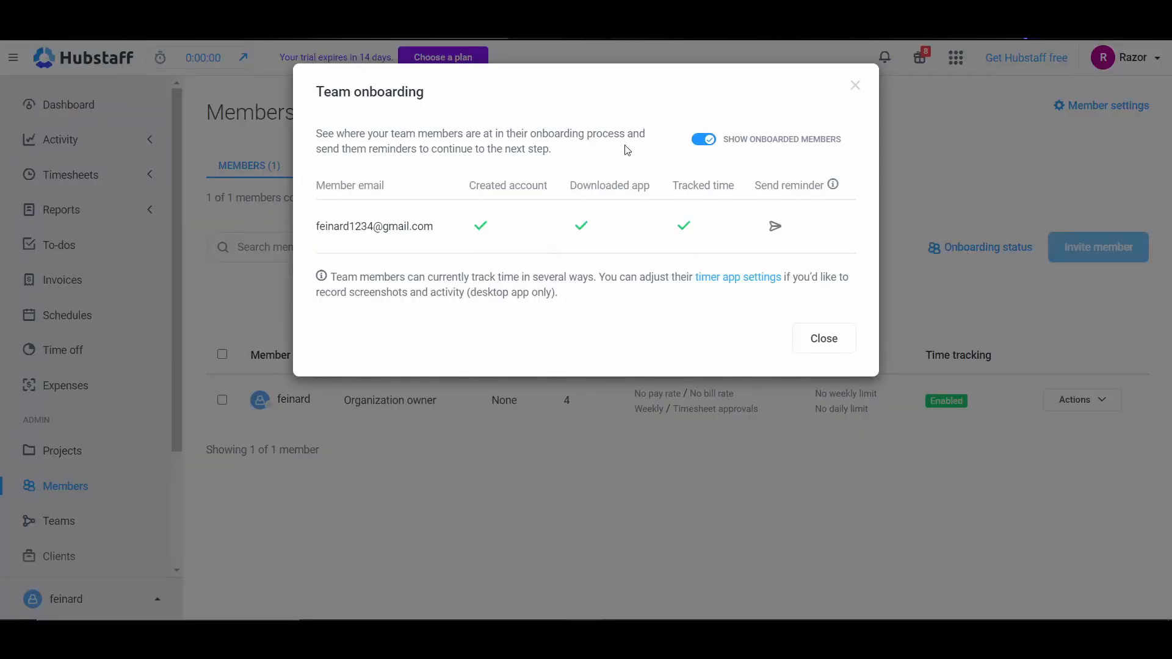
left_click_drag(602, 152, 317, 129)
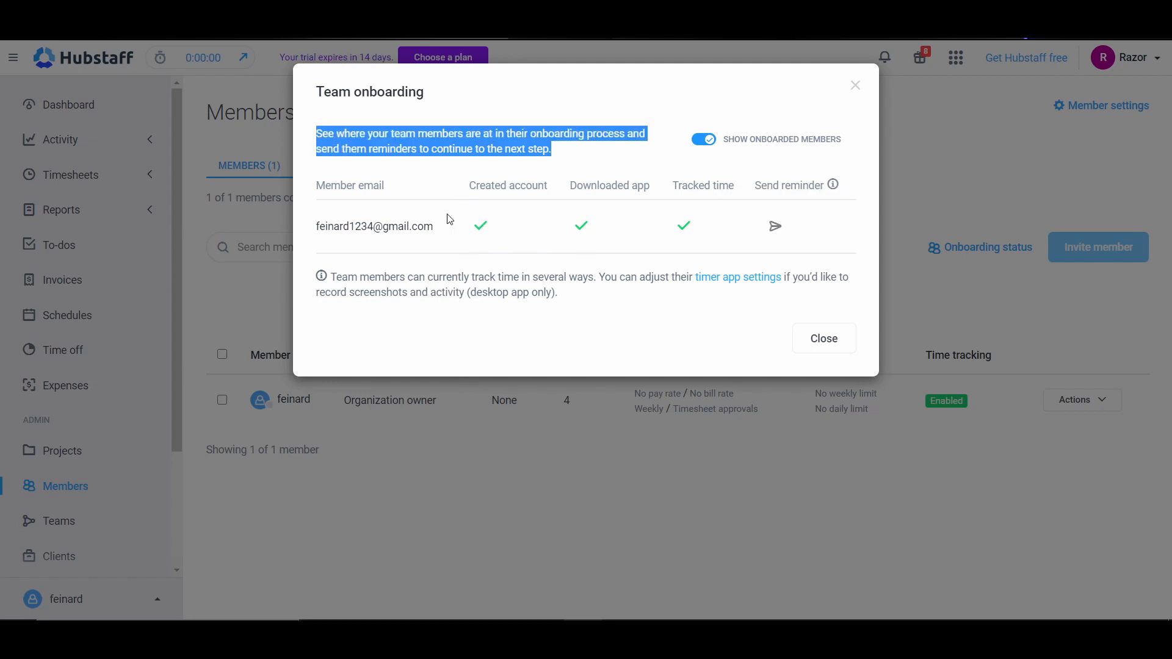
left_click(839, 345)
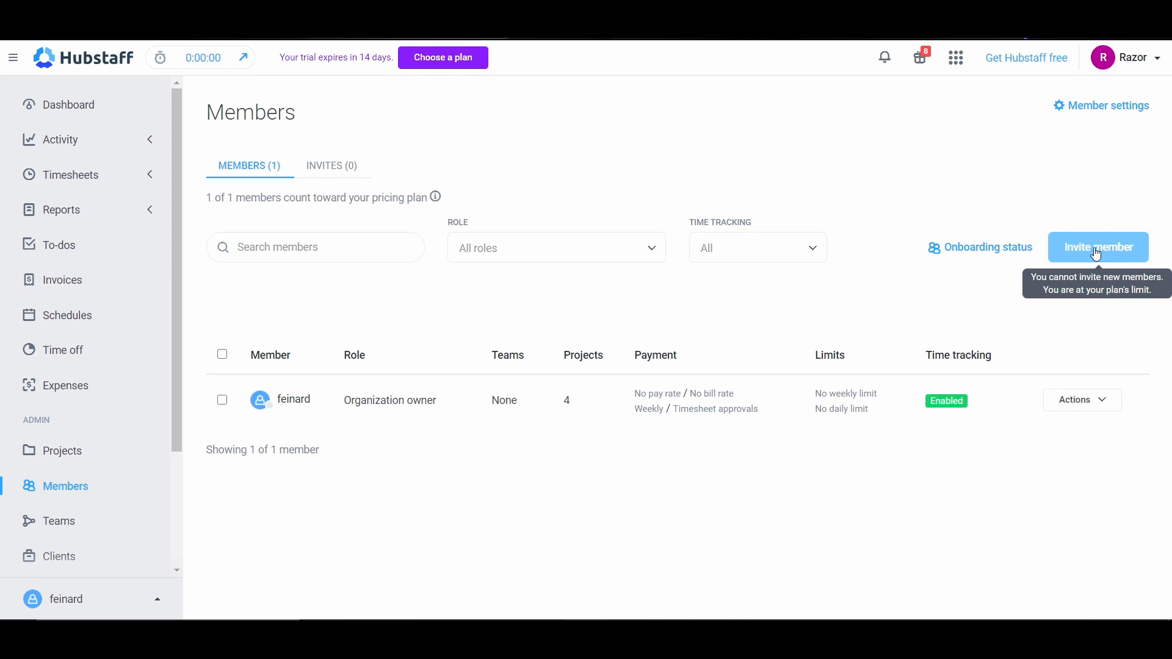
Step: Open the member's role and memberships for editing and review the project, team and general settings
left_click(1073, 404)
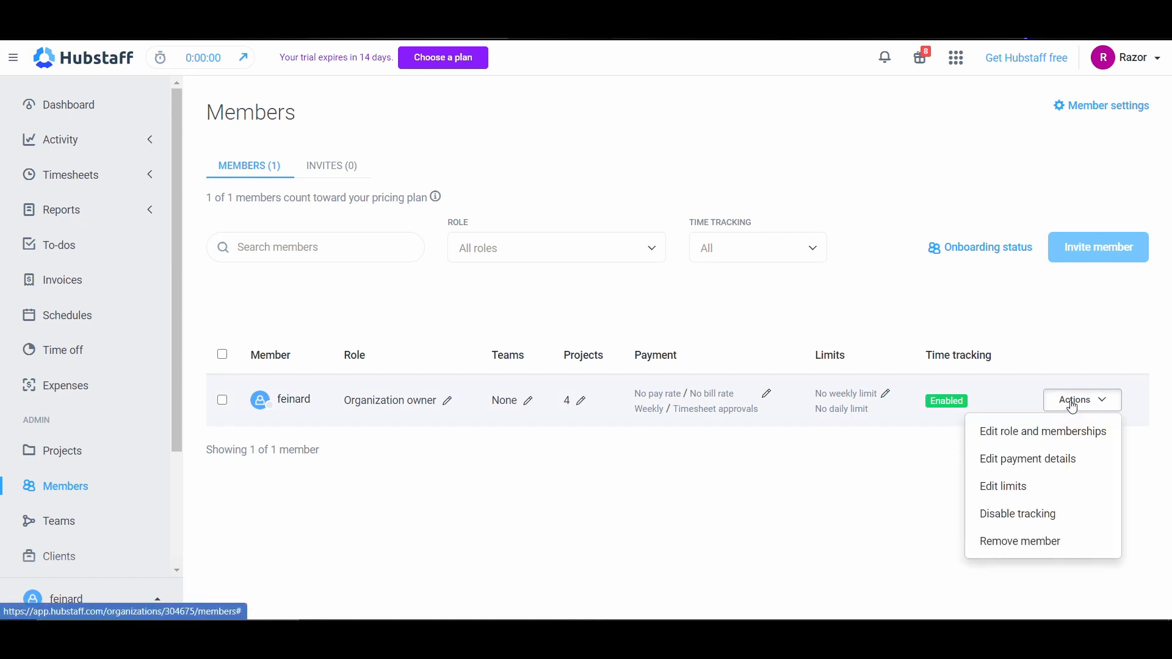
left_click(1069, 446)
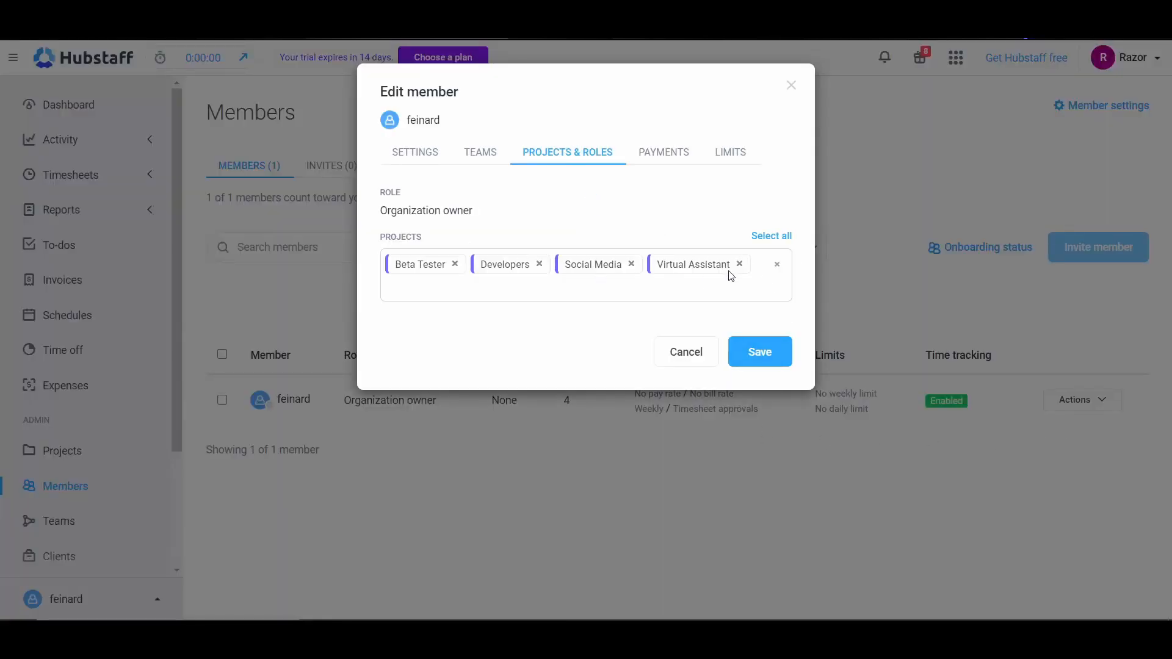
left_click(480, 158)
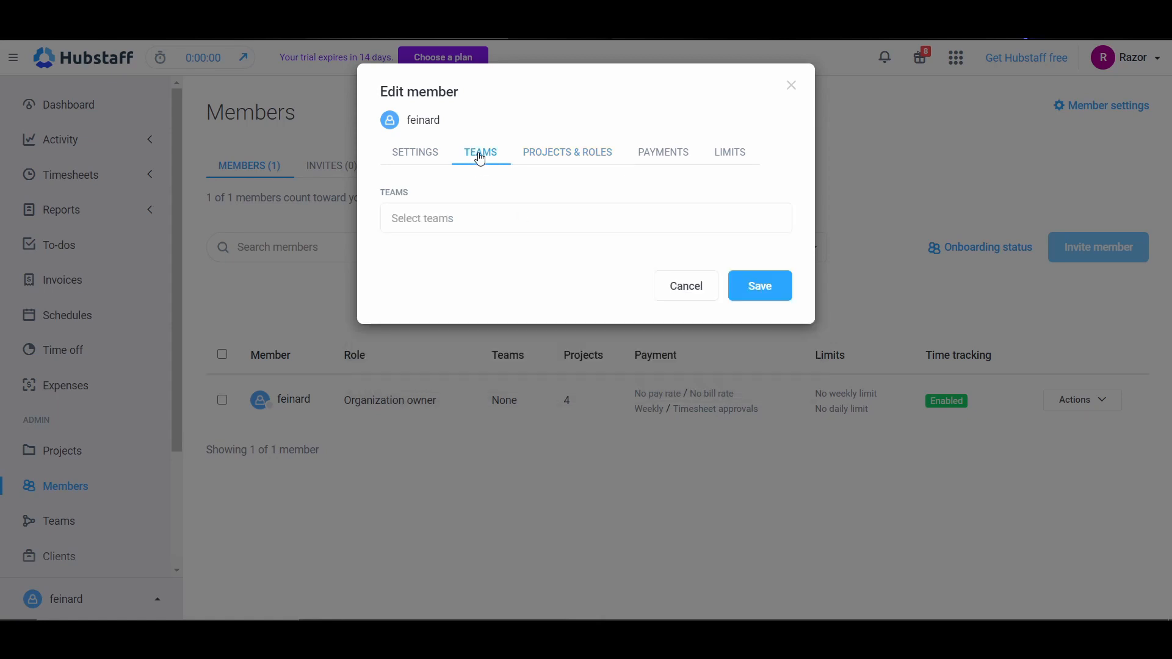
left_click(437, 229)
left_click(411, 155)
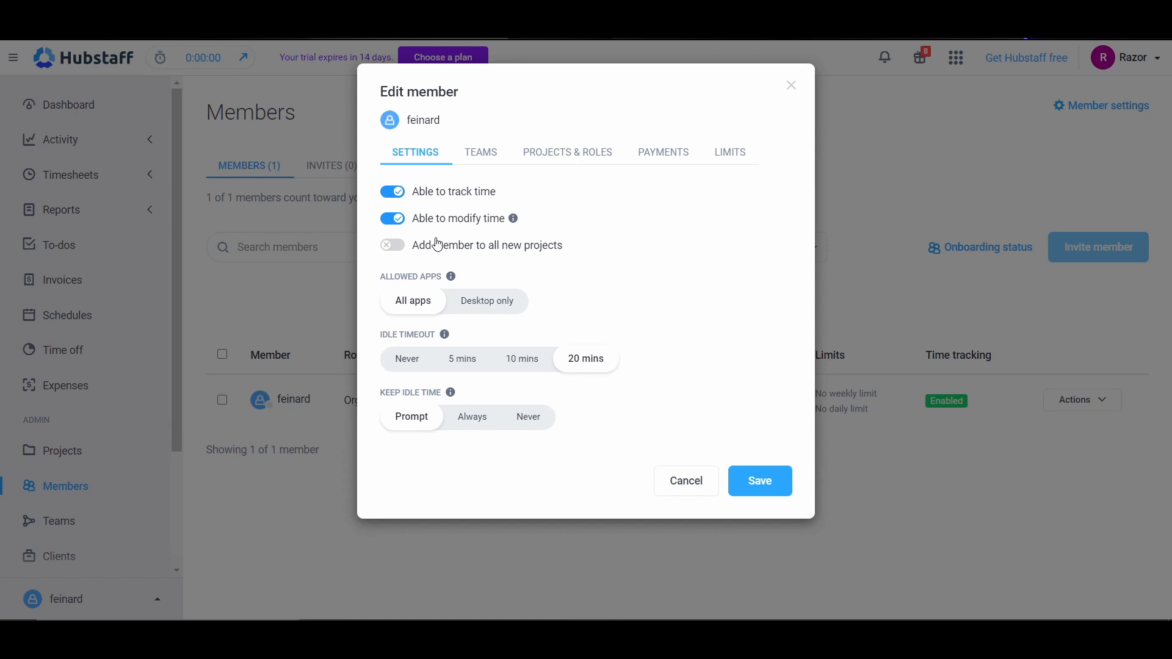
Step: Try enabling automatic addition of the member to all new projects and choose the role to add them as
left_click(393, 247)
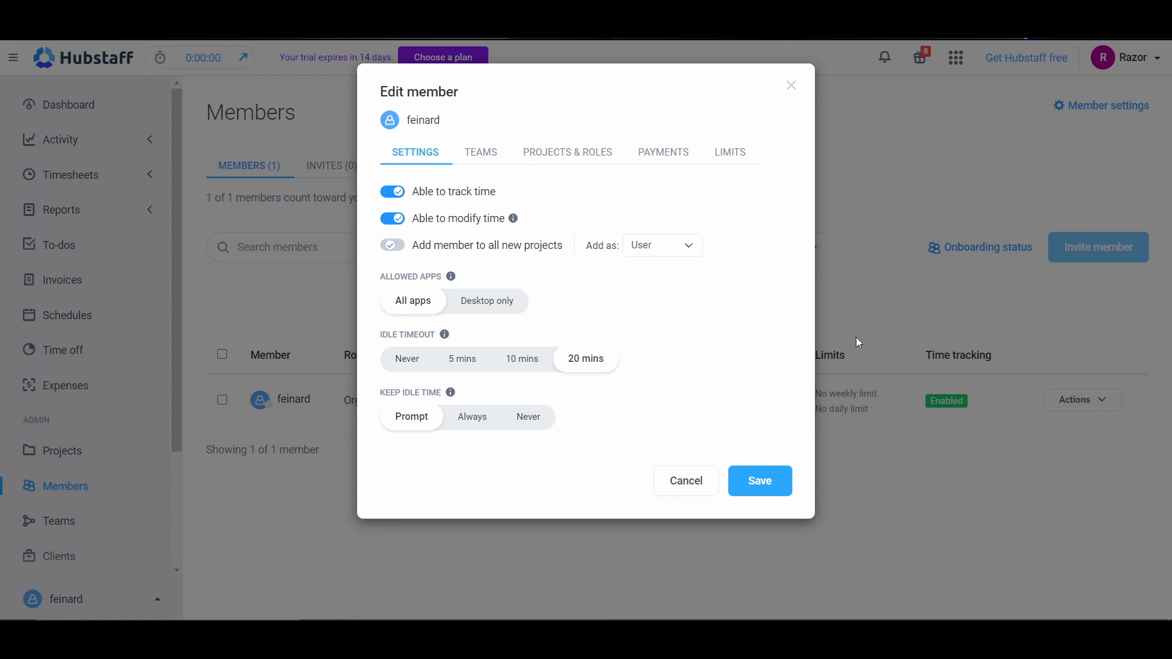
left_click(632, 260)
left_click(661, 299)
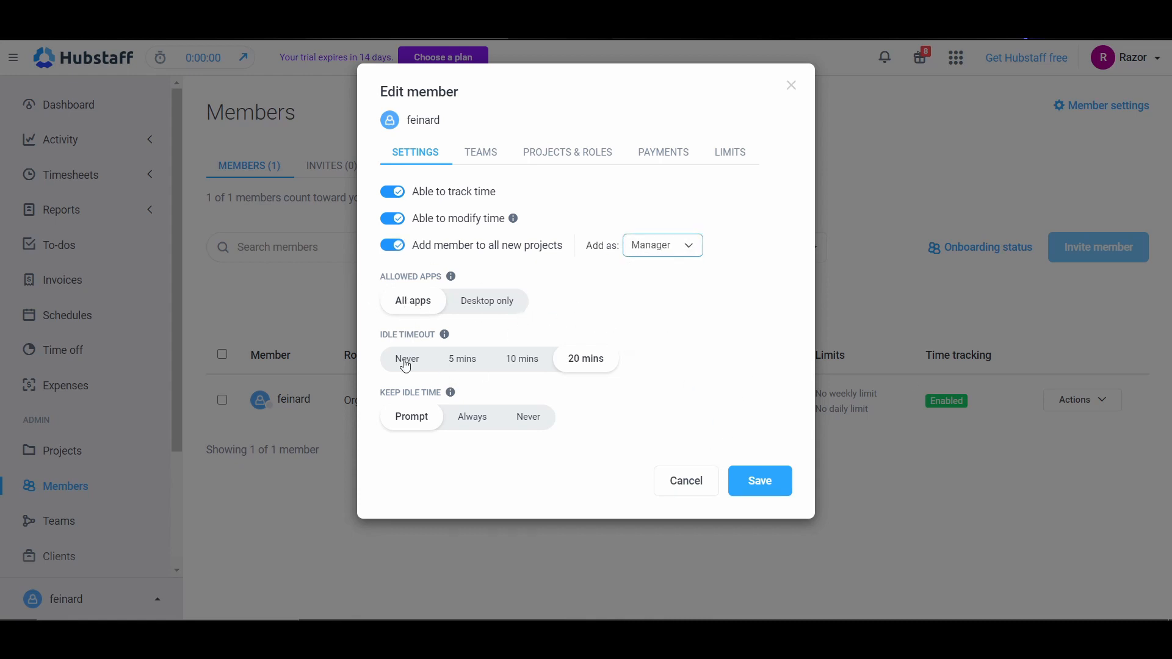
Step: Examine the member's payment settings, including the pay period and pay type options and the pay and bill rates
left_click(574, 164)
left_click(675, 164)
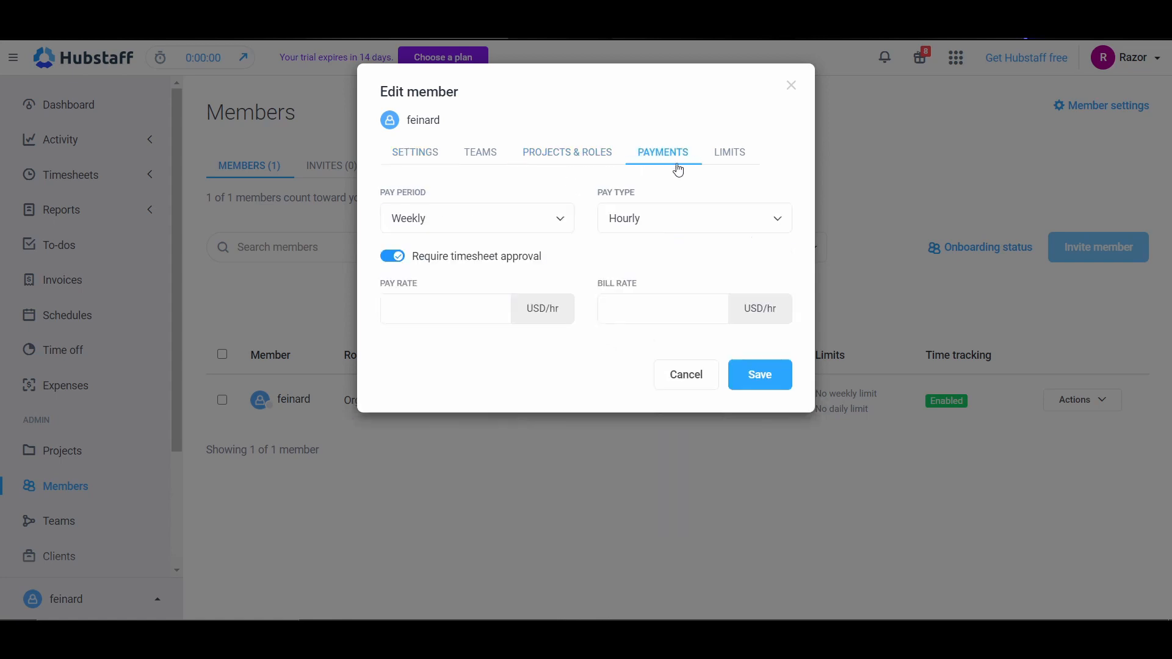
left_click(422, 224)
left_click(424, 221)
left_click(423, 221)
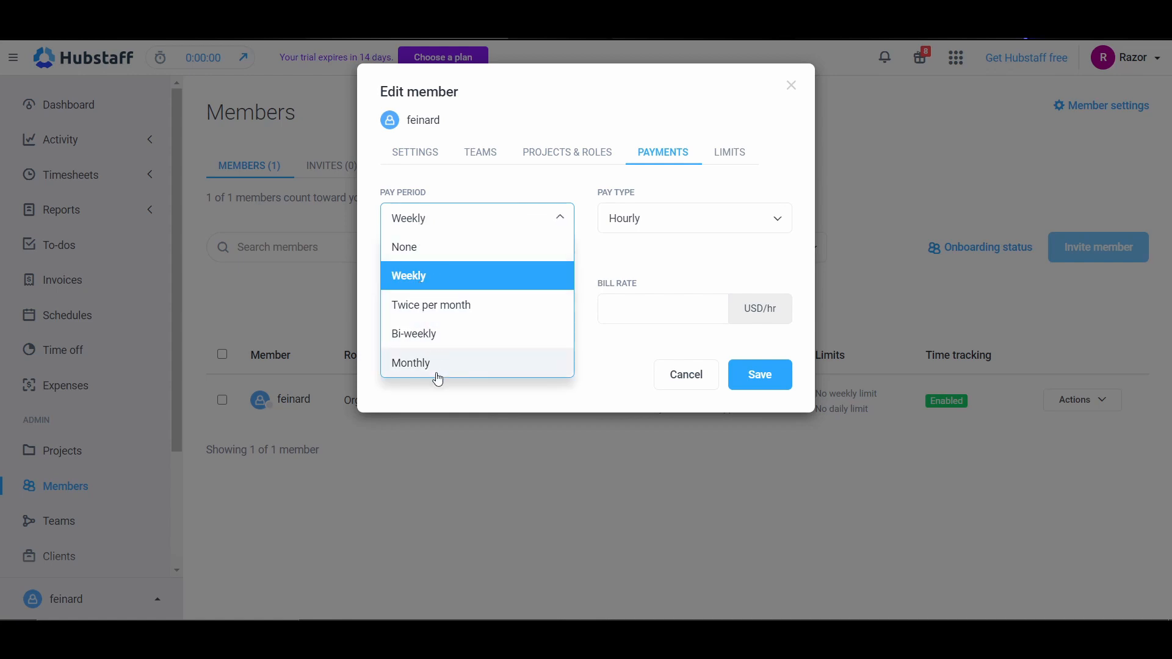
left_click(695, 232)
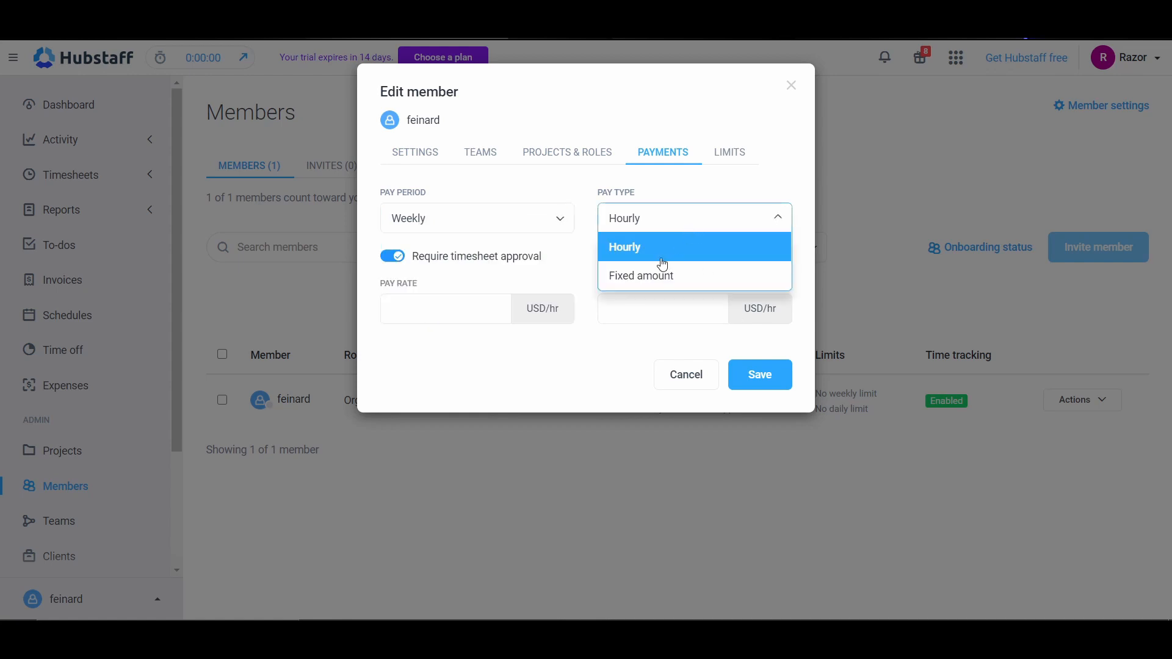
left_click(696, 227)
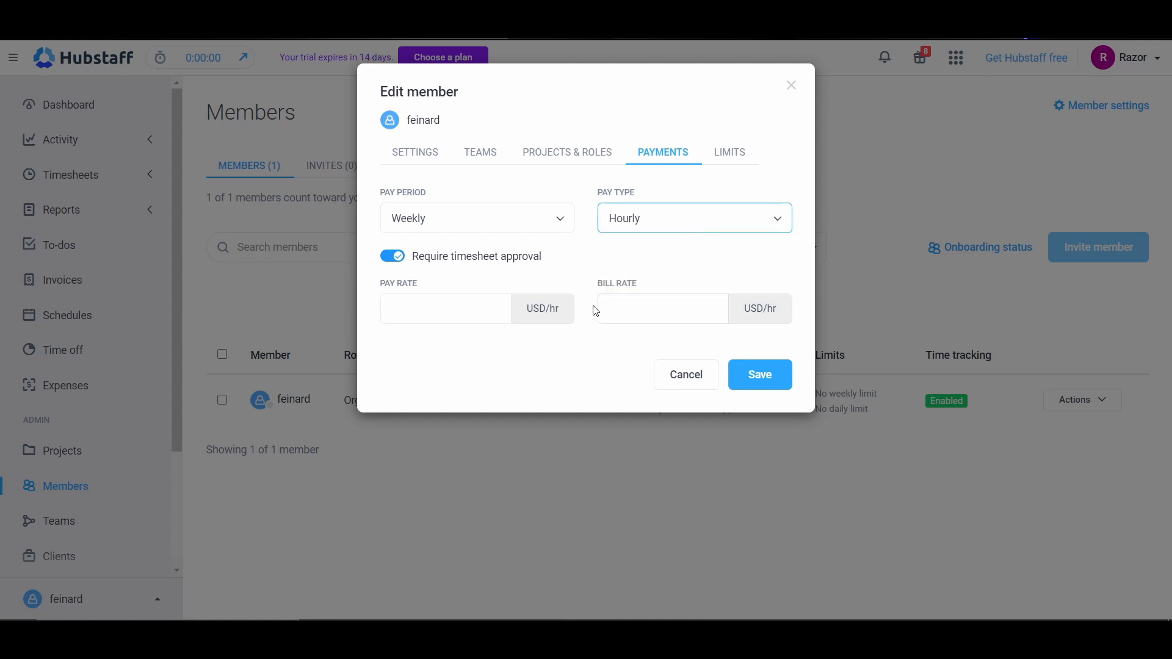
left_click(445, 301)
key("Tab")
Step: Review the member's work limits, close the member settings without saving, and check the invites before returning to the members list
left_click(713, 156)
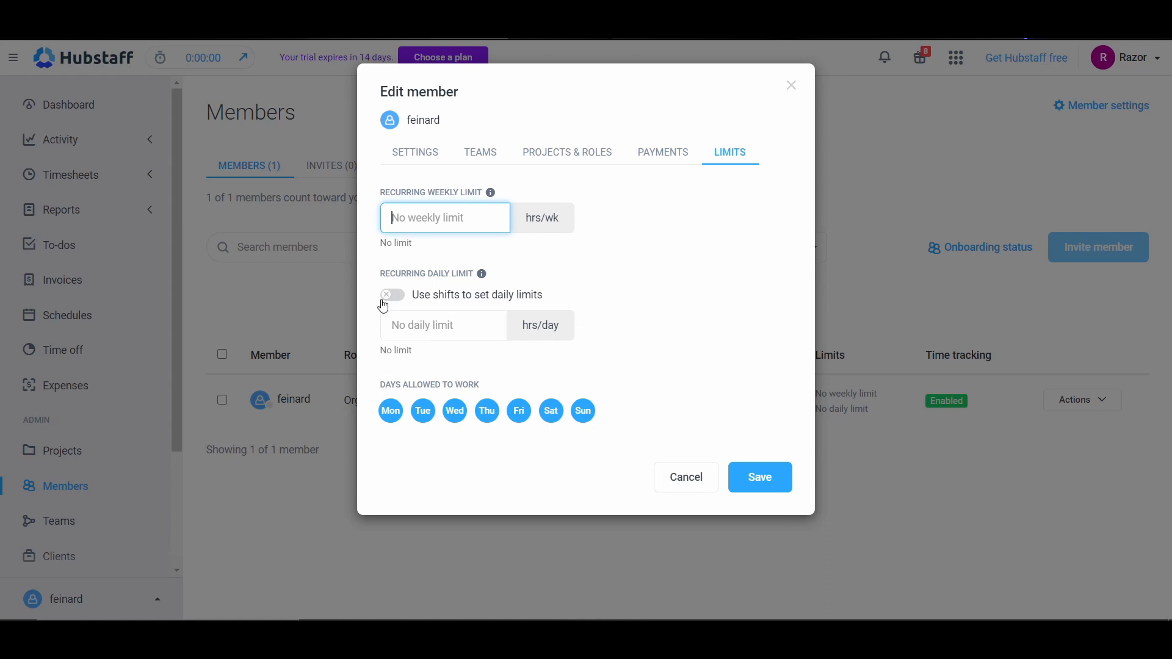
left_click(708, 479)
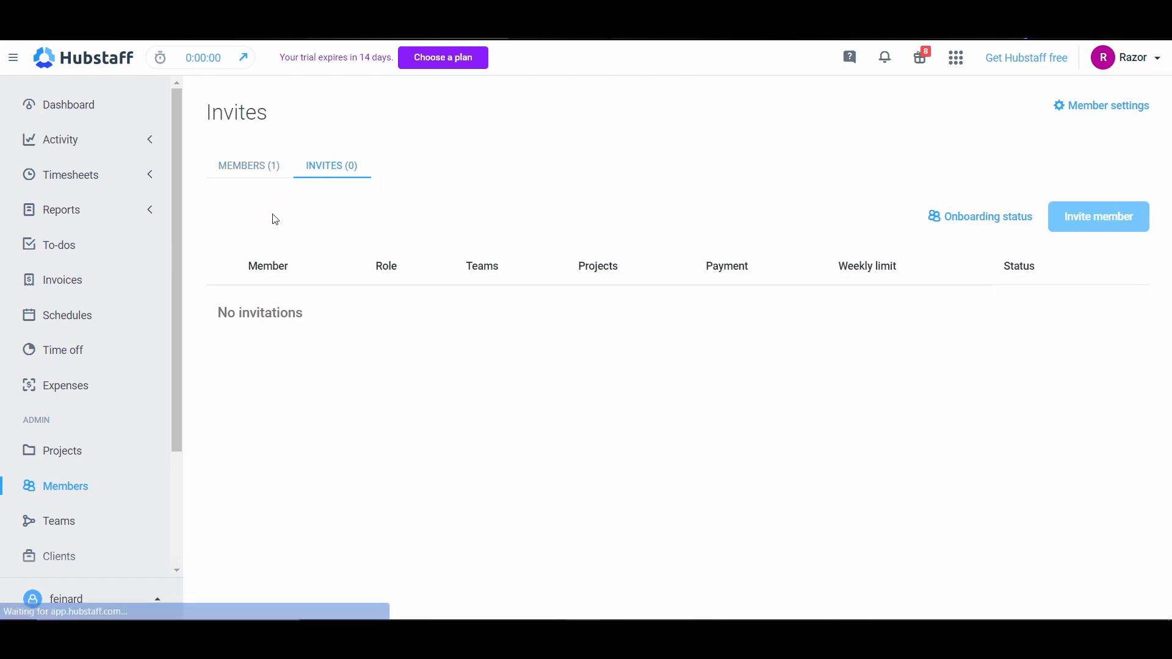
left_click(232, 164)
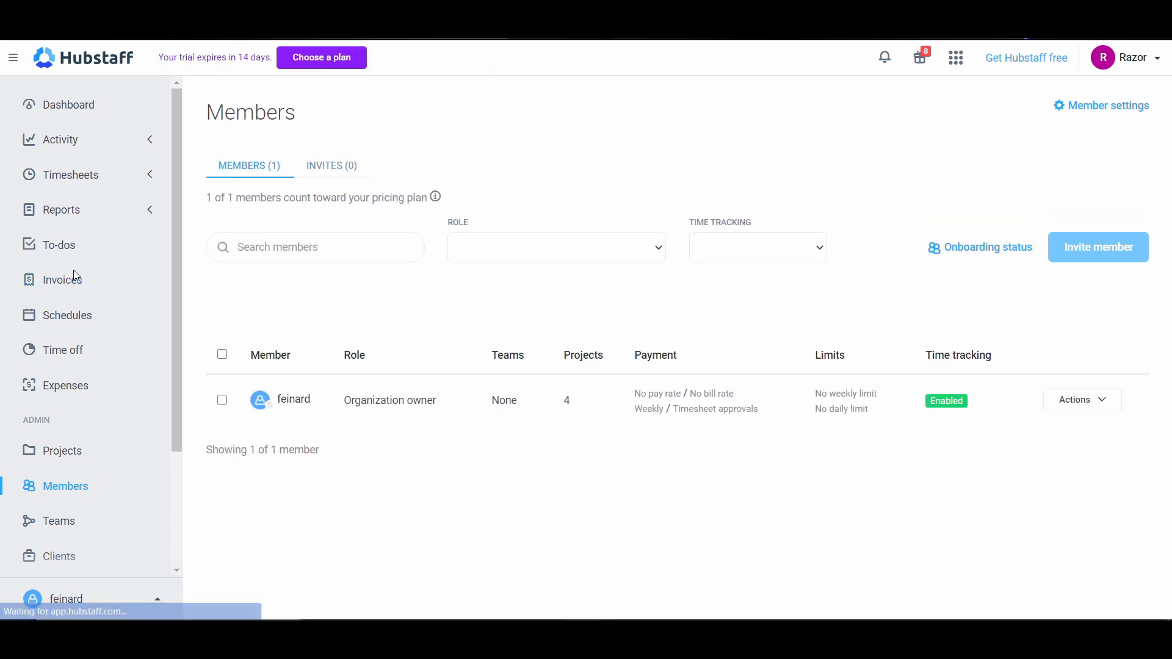
Step: Start a new team named Developers and proceed to its member assignment
scroll(67, 464, "down", 2)
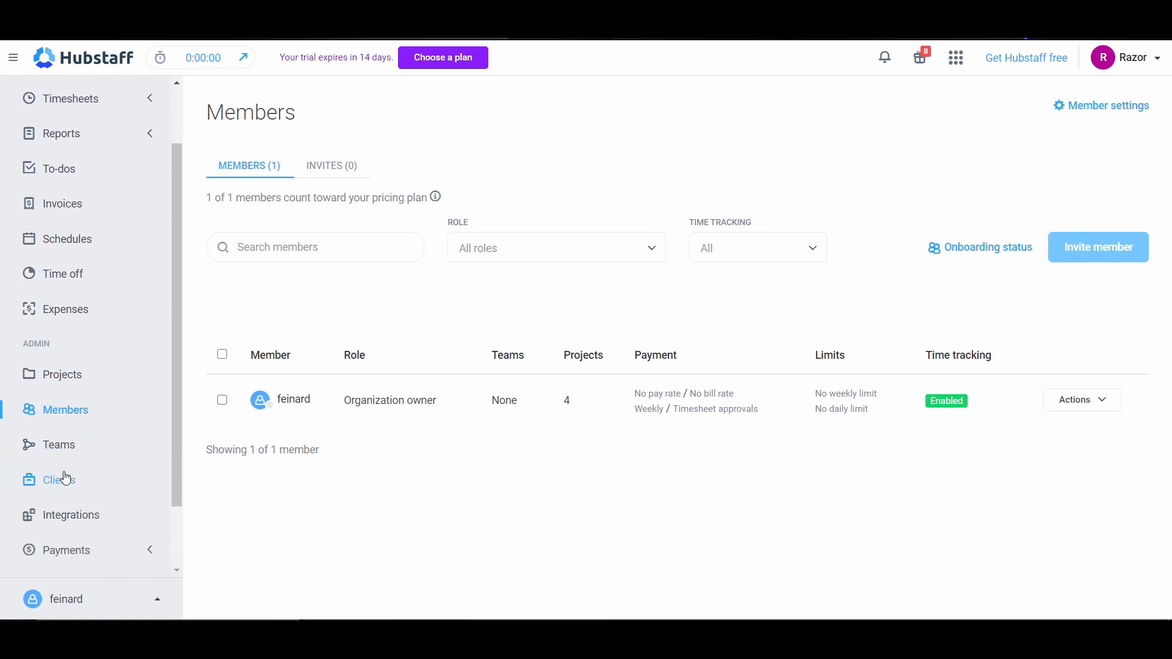
left_click(67, 453)
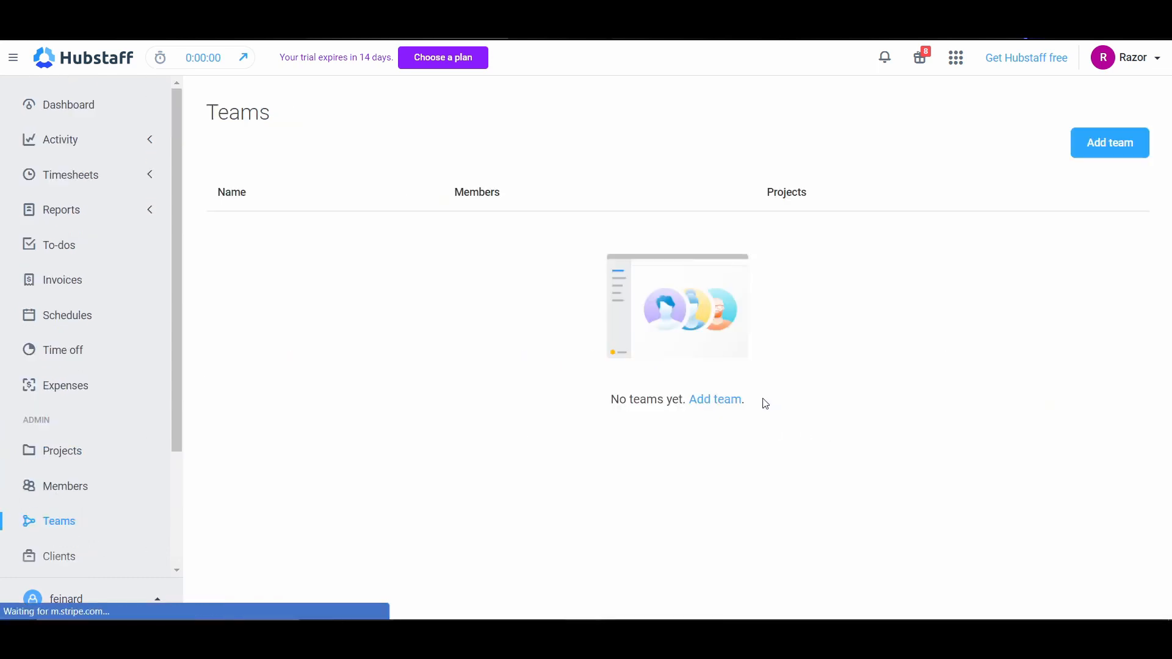
left_click(725, 401)
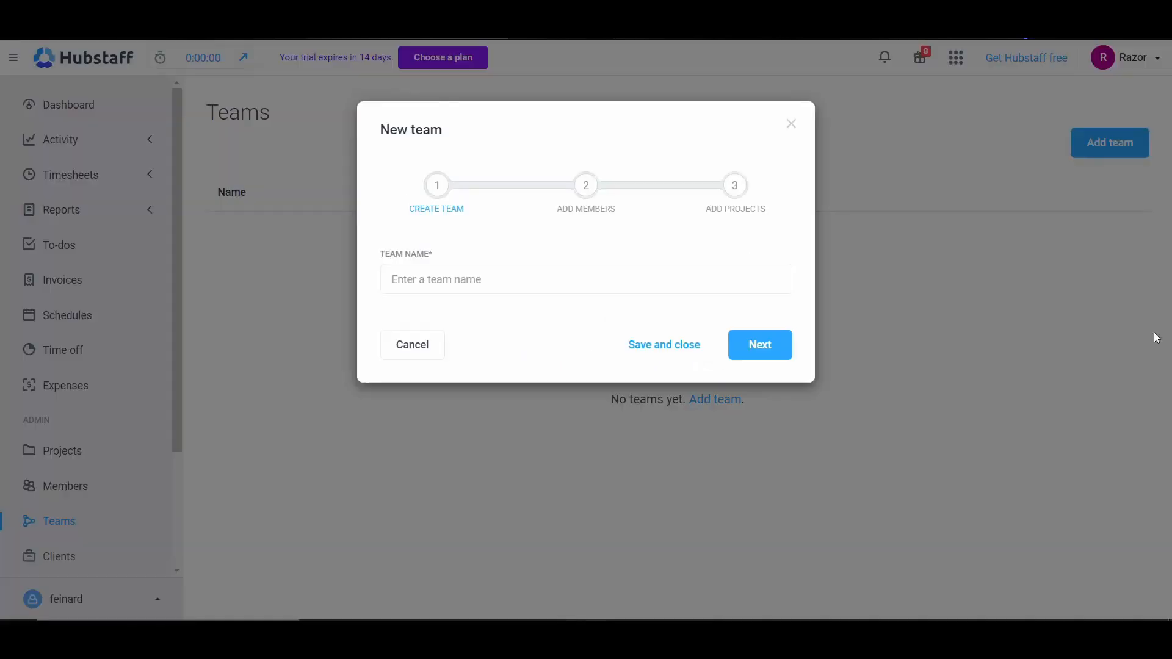
left_click(431, 275)
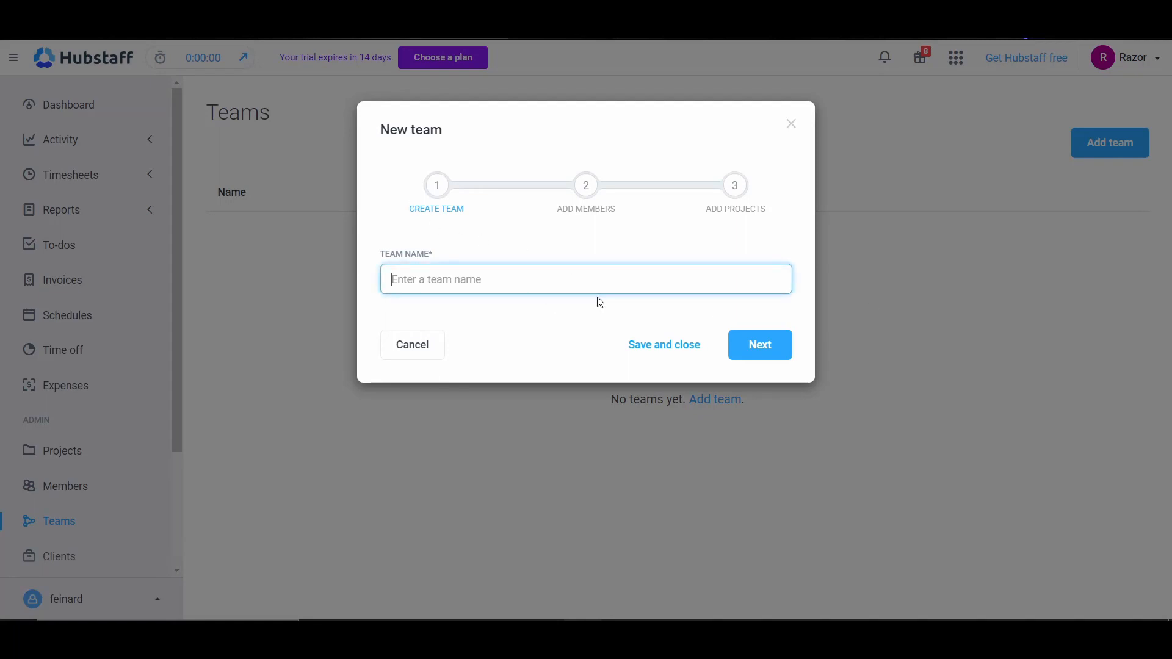
type("Devv")
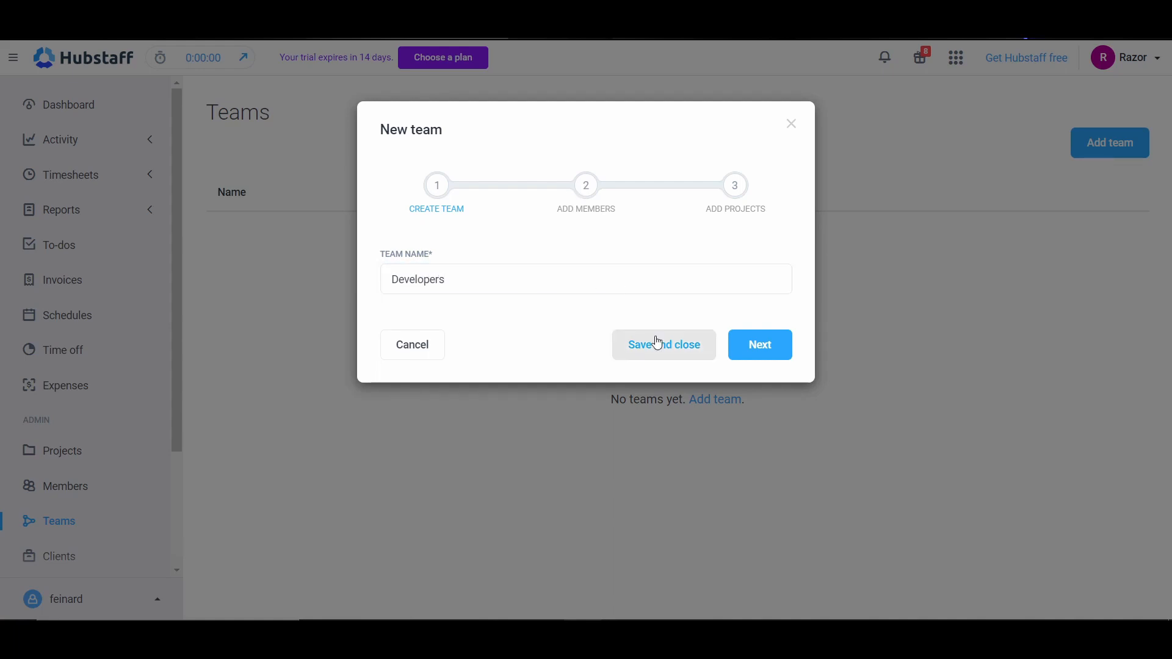
left_click(761, 354)
Step: Try the available member as team lead and as teammate, and save the Developers team without assigning projects
left_click(622, 344)
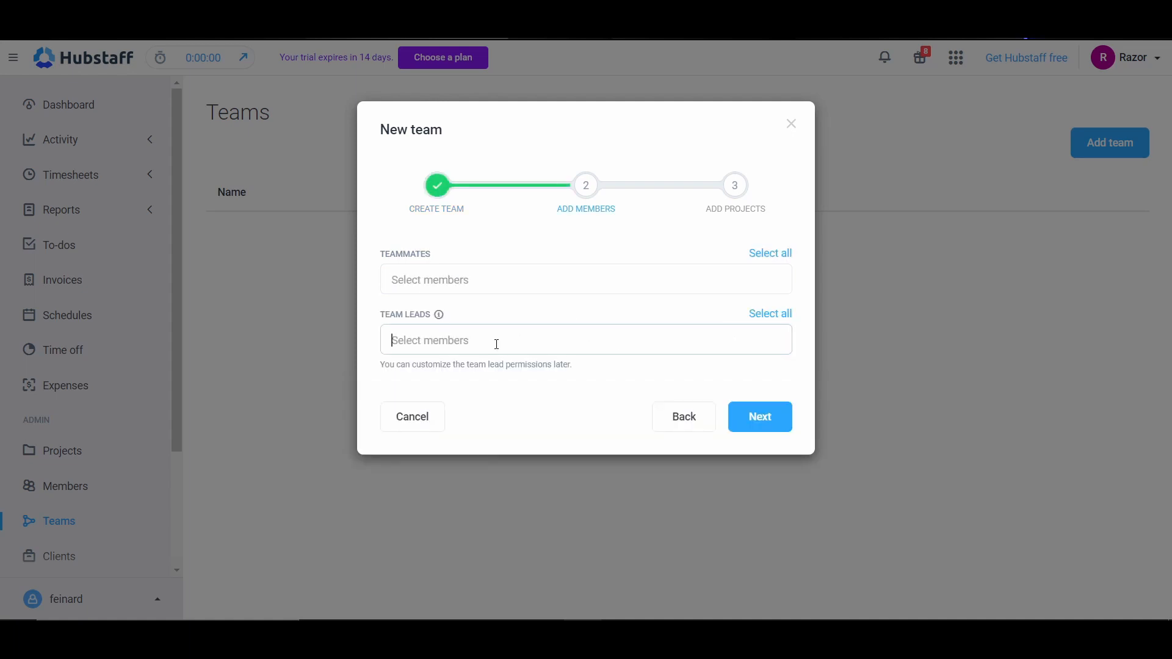
left_click(476, 371)
left_click(506, 278)
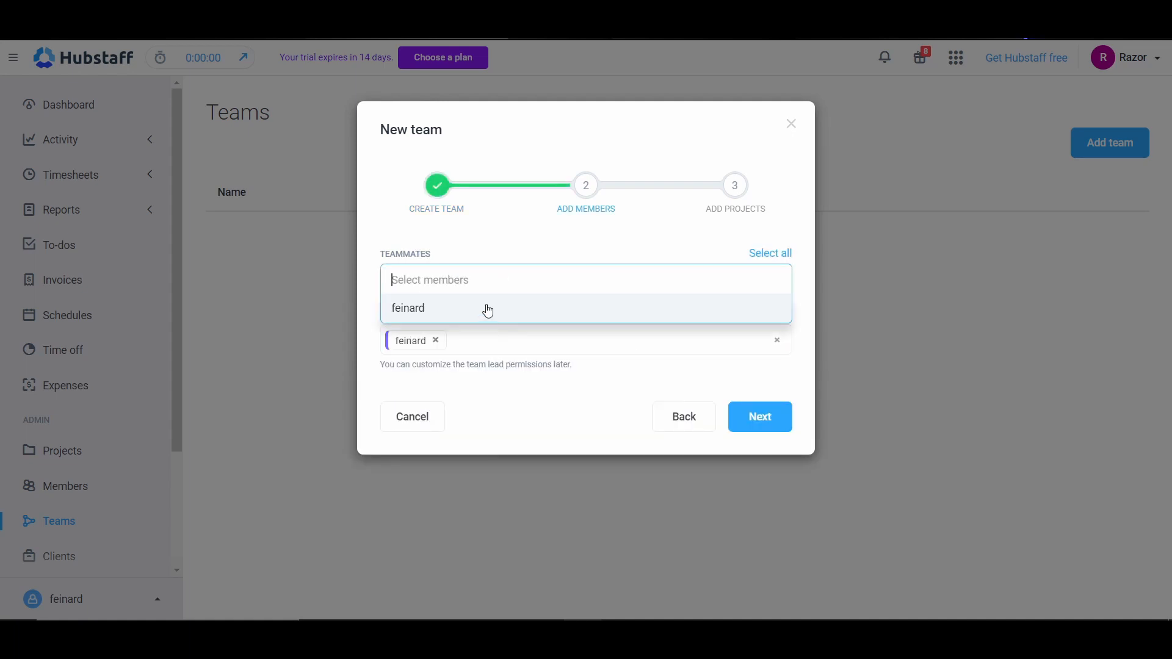
left_click(484, 309)
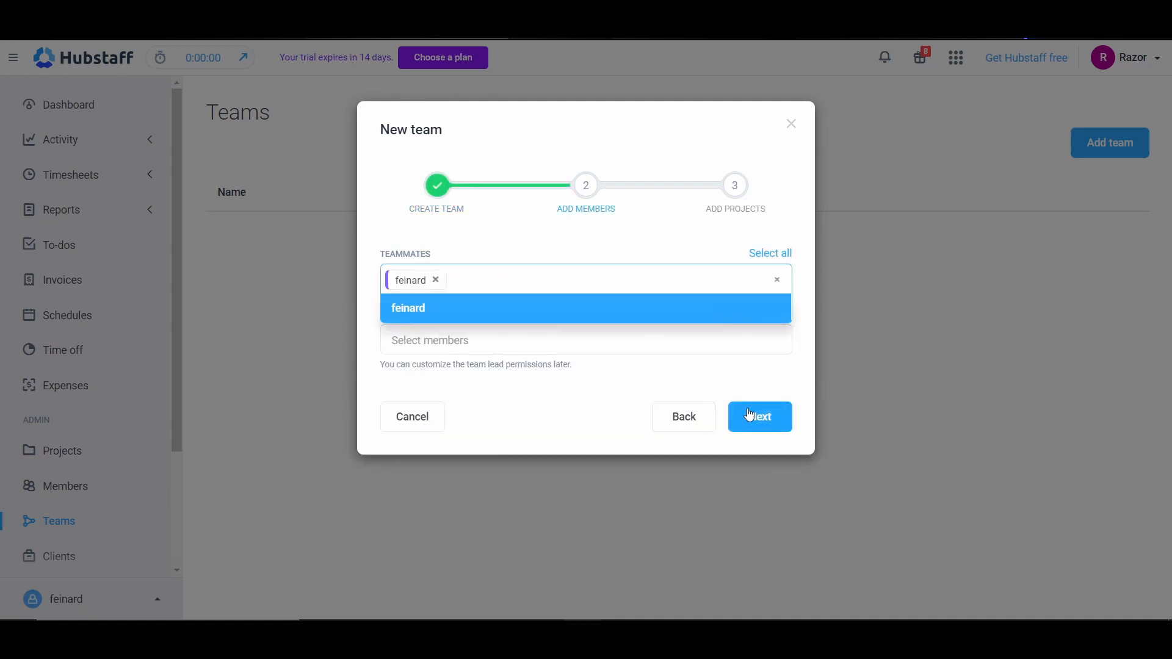
left_click(535, 319)
left_click(787, 426)
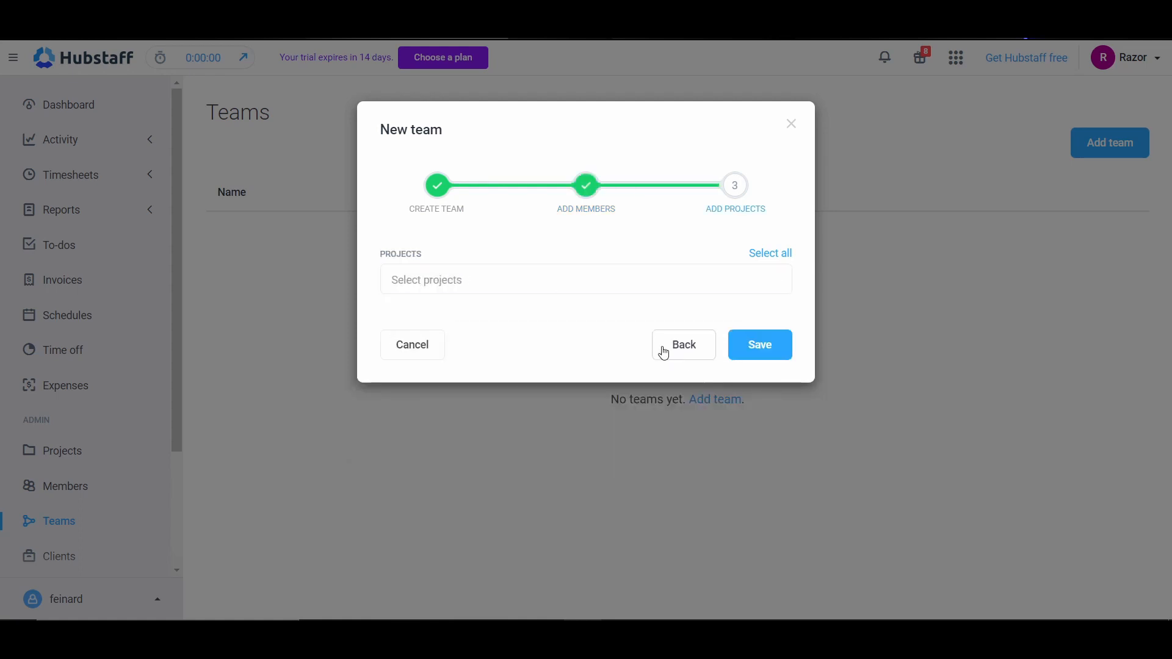
left_click(757, 345)
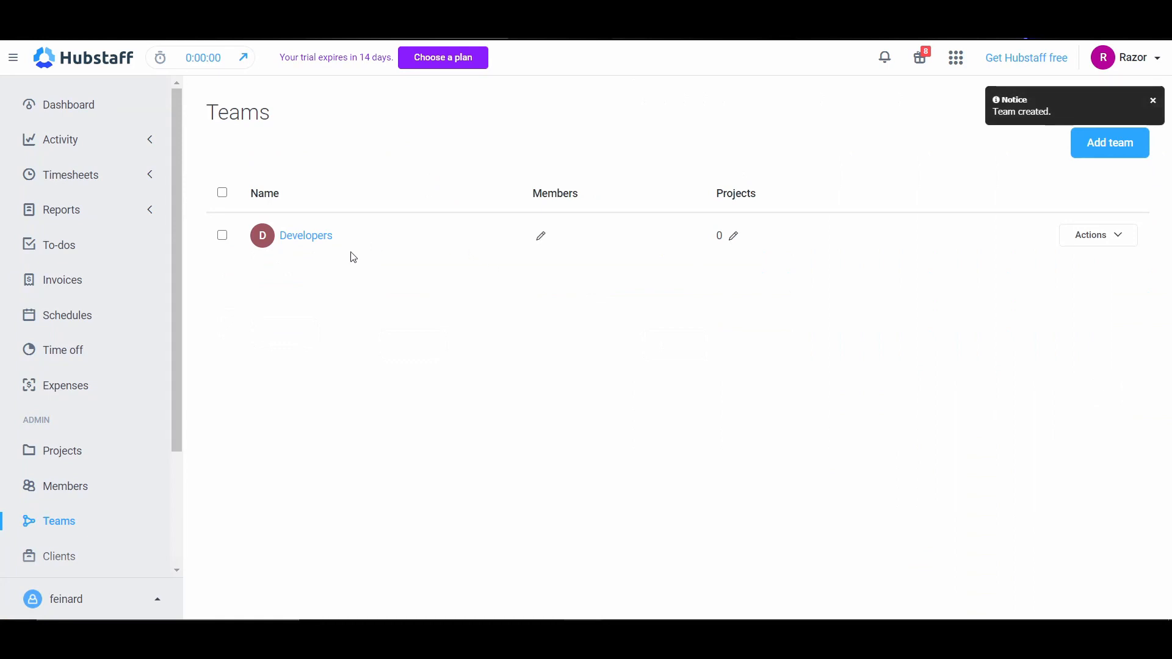
Step: Open the first listed client's budget for editing and review its contact info and assigned projects
scroll(76, 379, "down", 3)
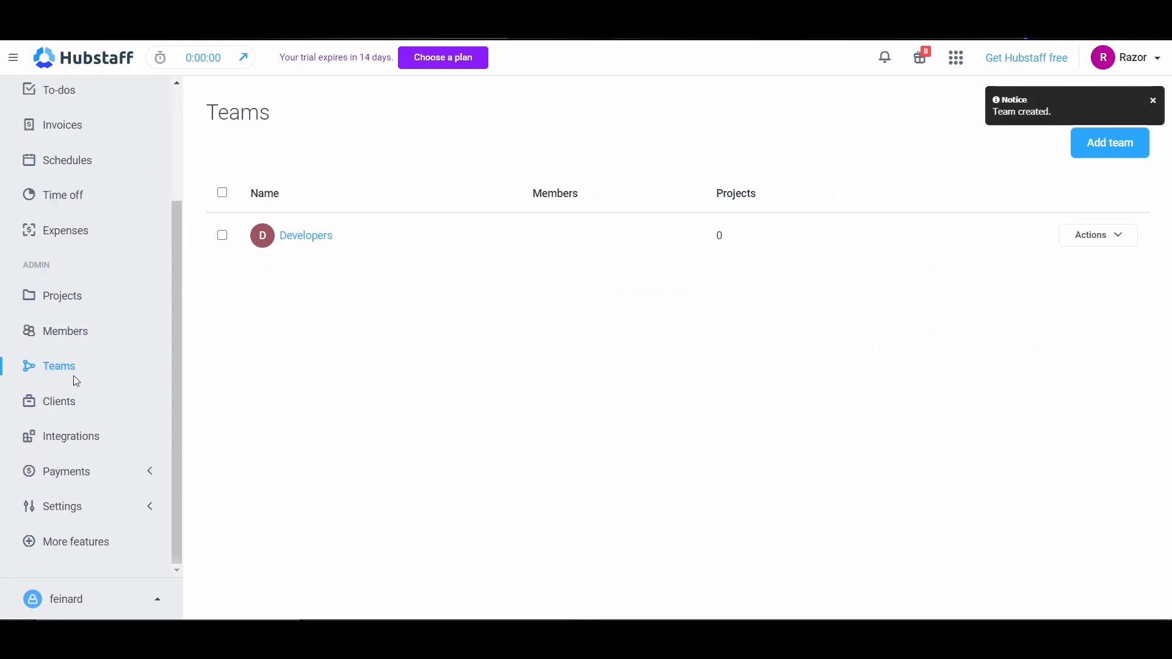
left_click(64, 409)
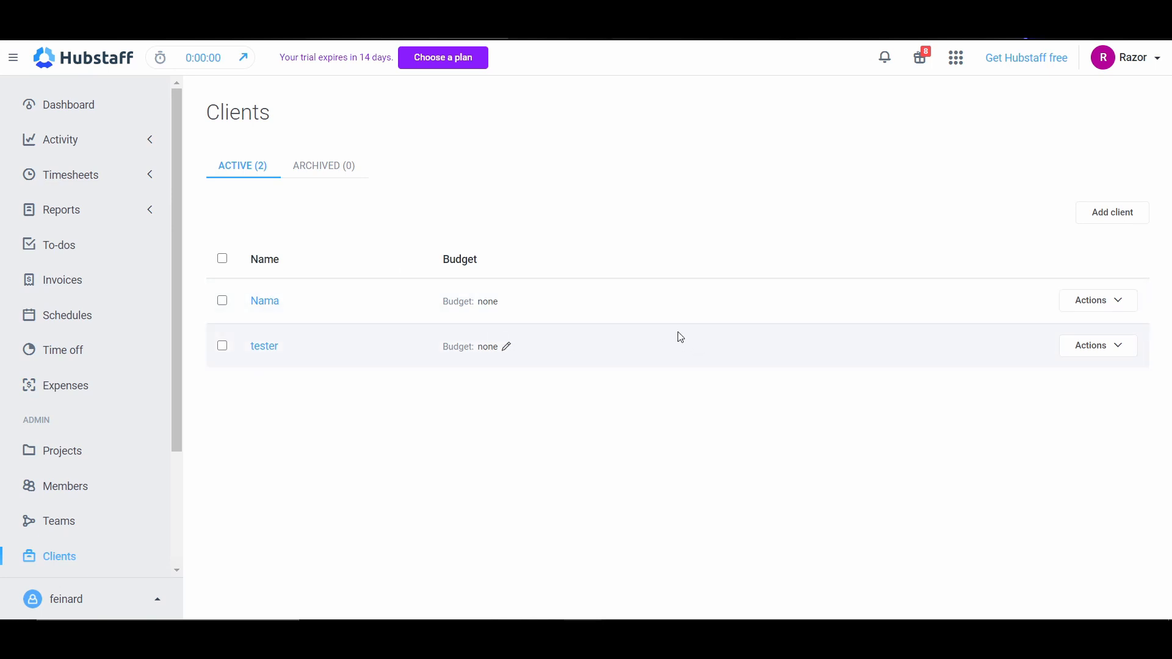
left_click(505, 302)
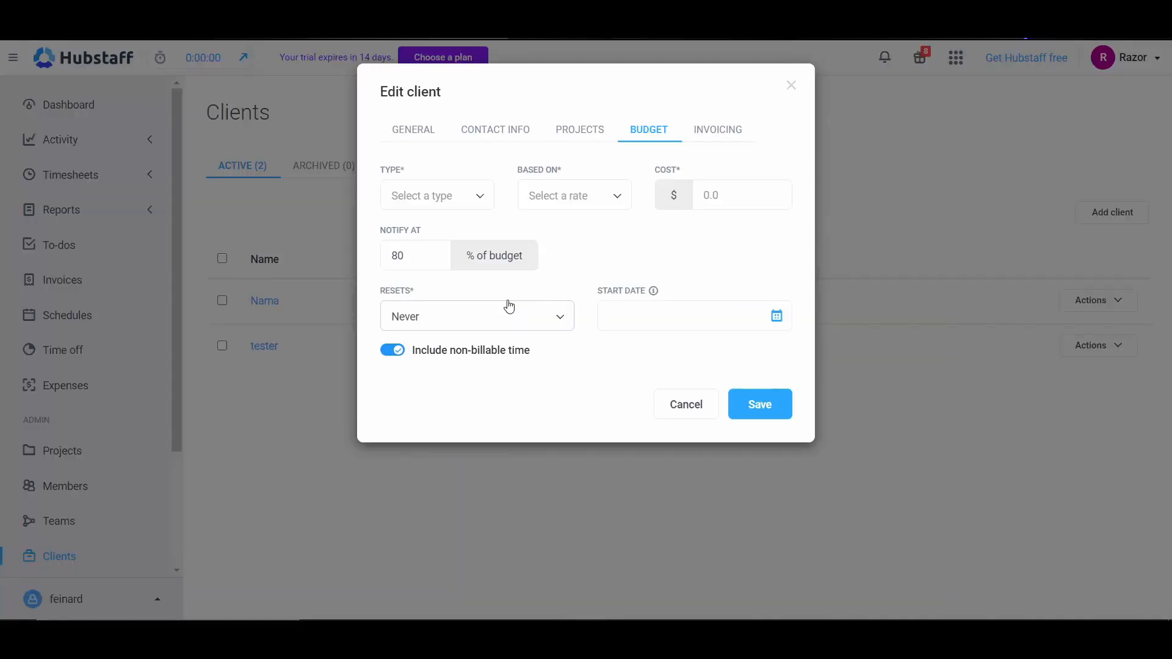
left_click(495, 129)
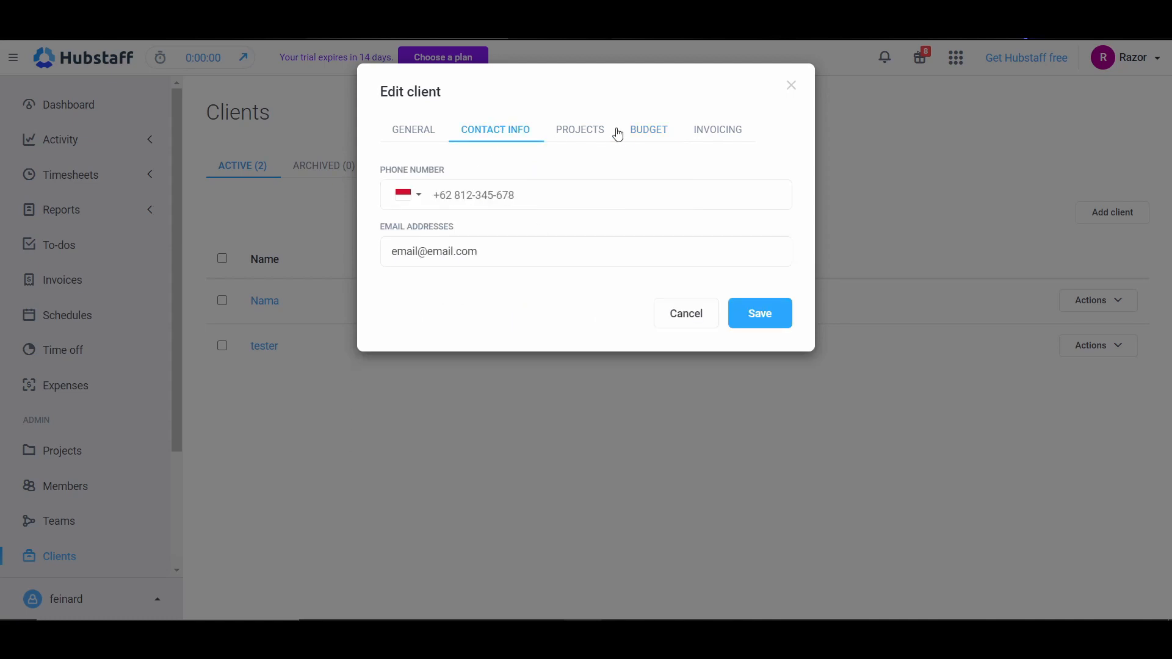
left_click(604, 129)
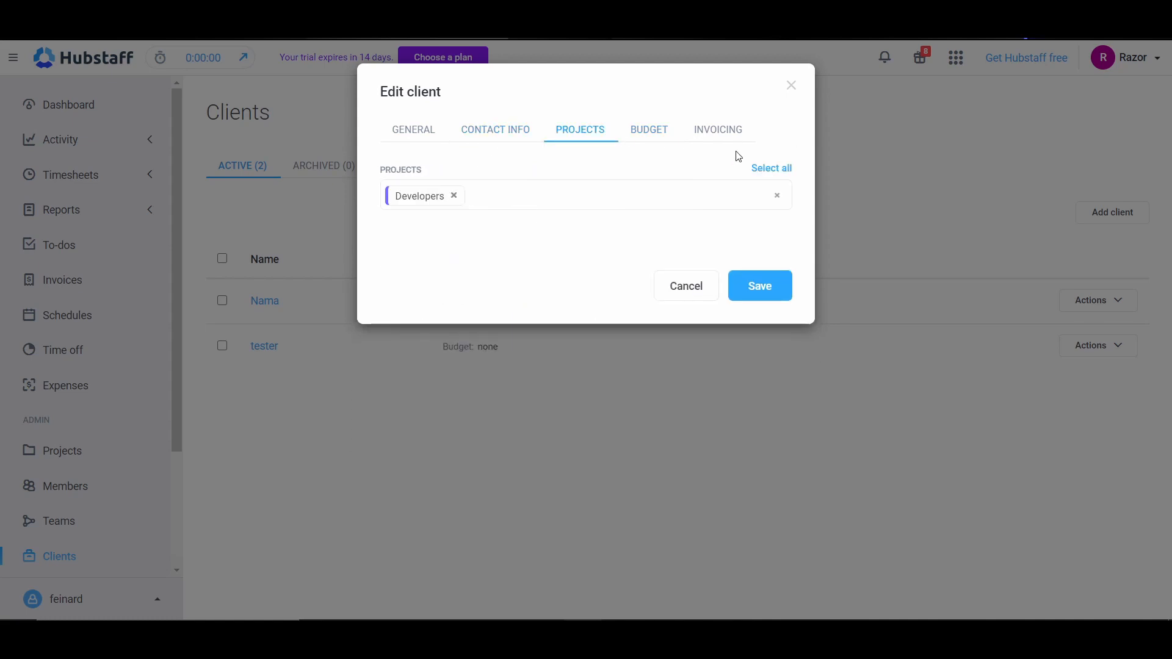
Step: Try the client's budget as Total cost based on bill rate and as Total hours, view the invoicing options, and discard the edits
left_click(653, 130)
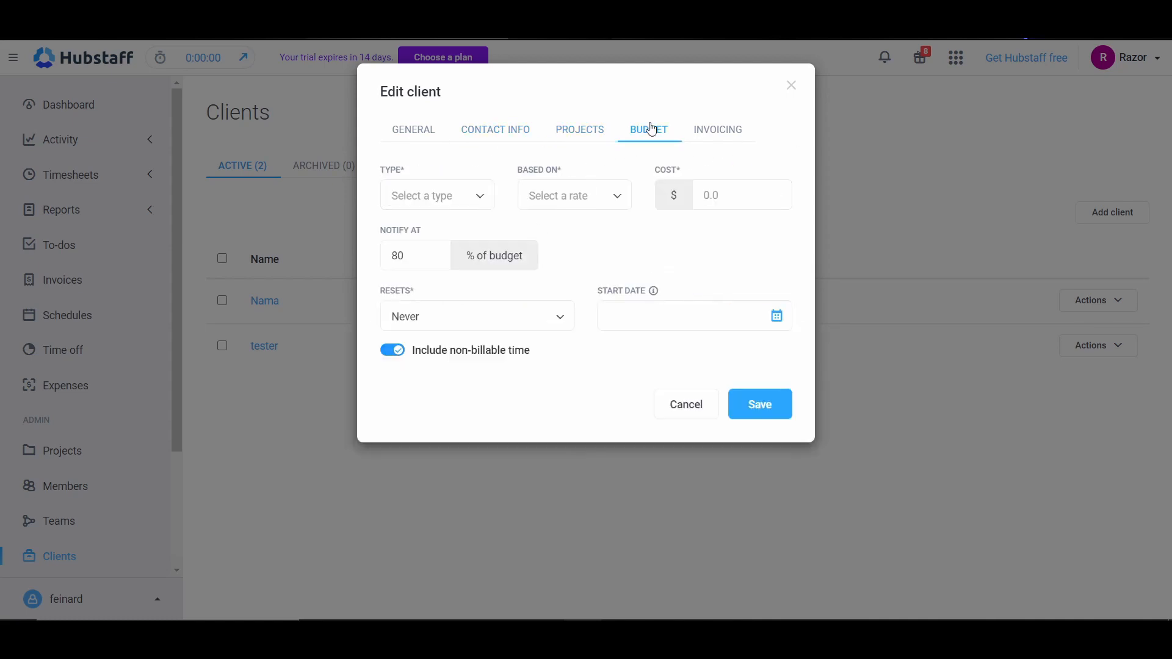
left_click(449, 204)
left_click(446, 223)
left_click(575, 201)
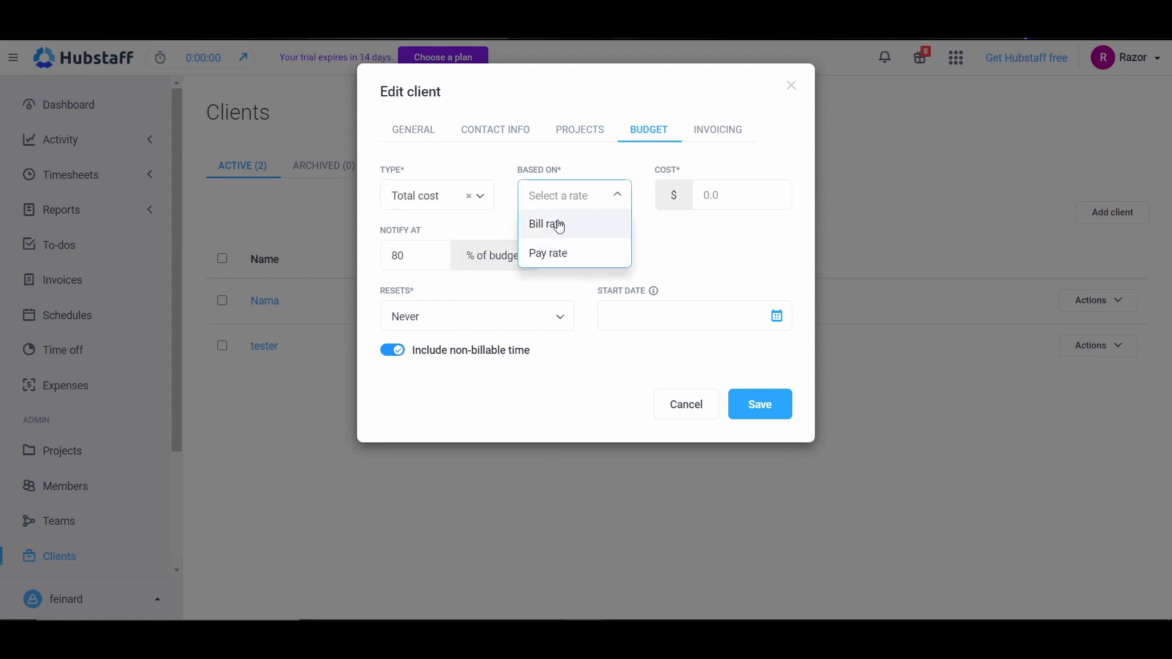
left_click(560, 226)
left_click(413, 202)
left_click(453, 254)
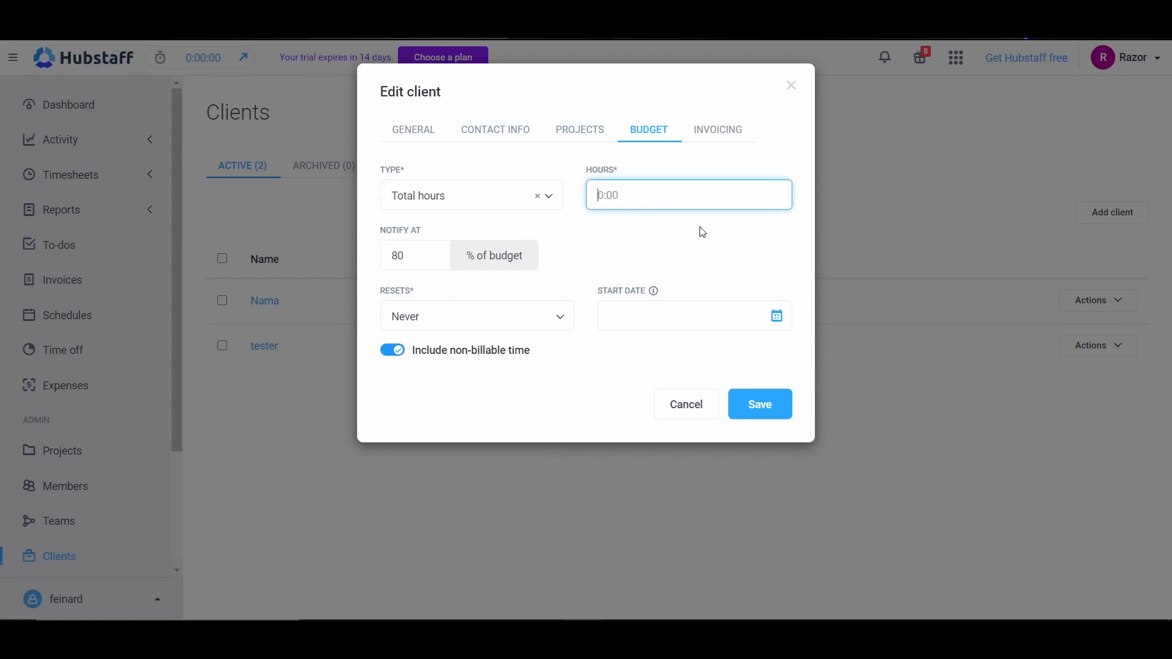
left_click(727, 127)
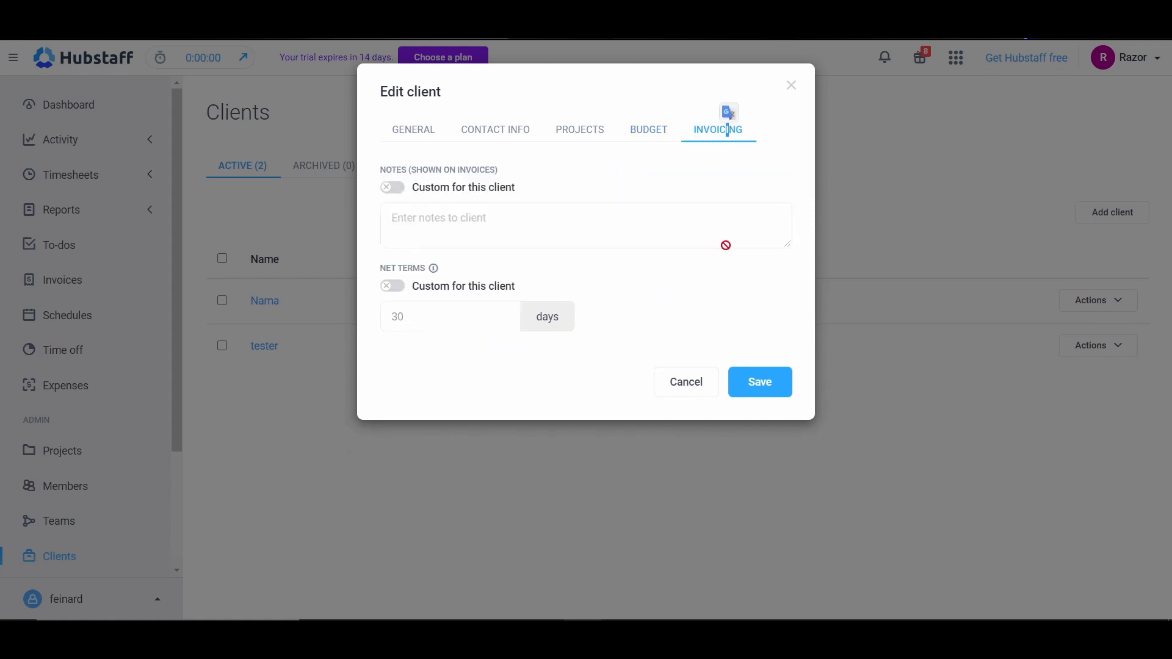
left_click(686, 382)
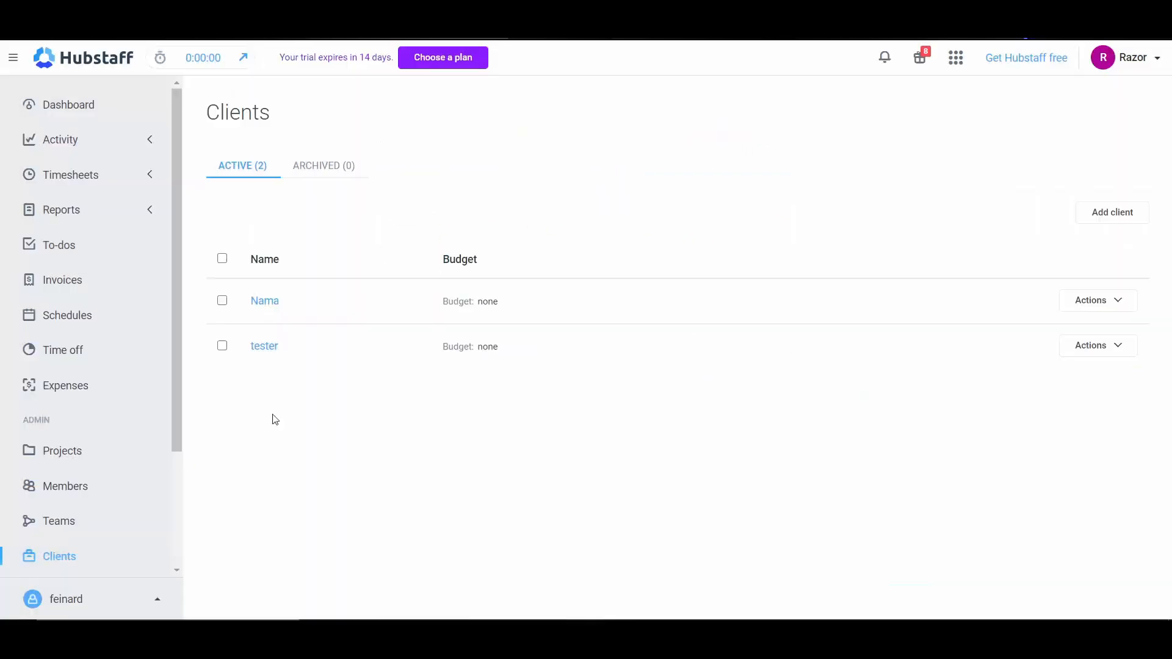
Step: Open the integrations catalogue and examine the project management apps that can be connected
scroll(44, 452, "down", 3)
left_click(51, 446)
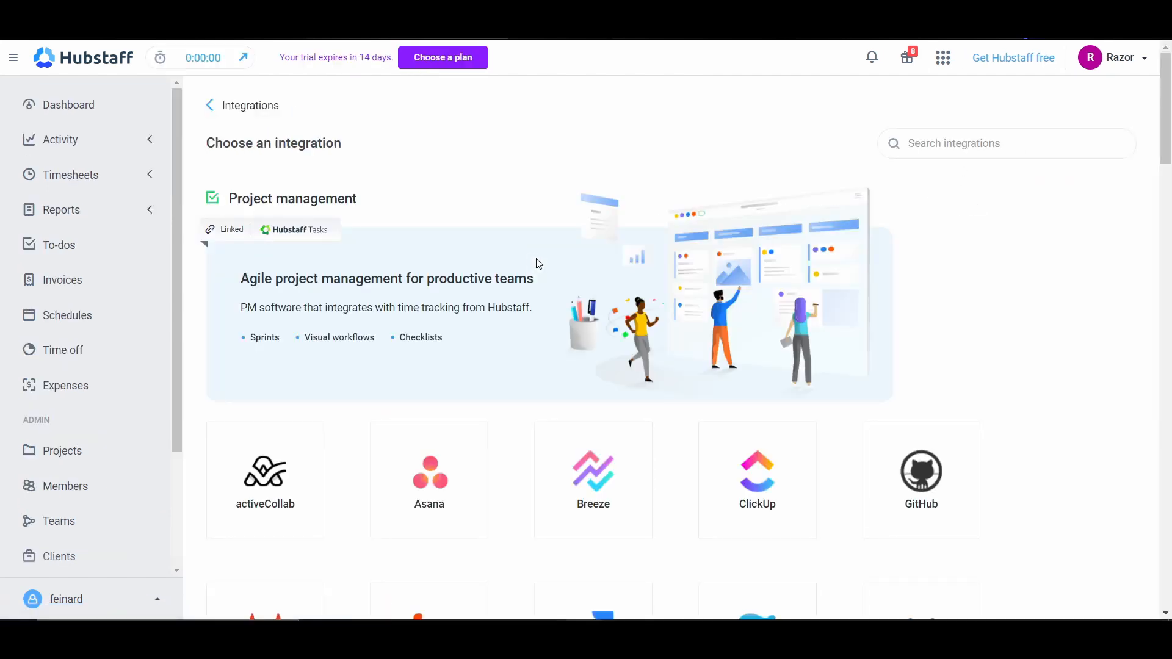
scroll(674, 336, "down", 3)
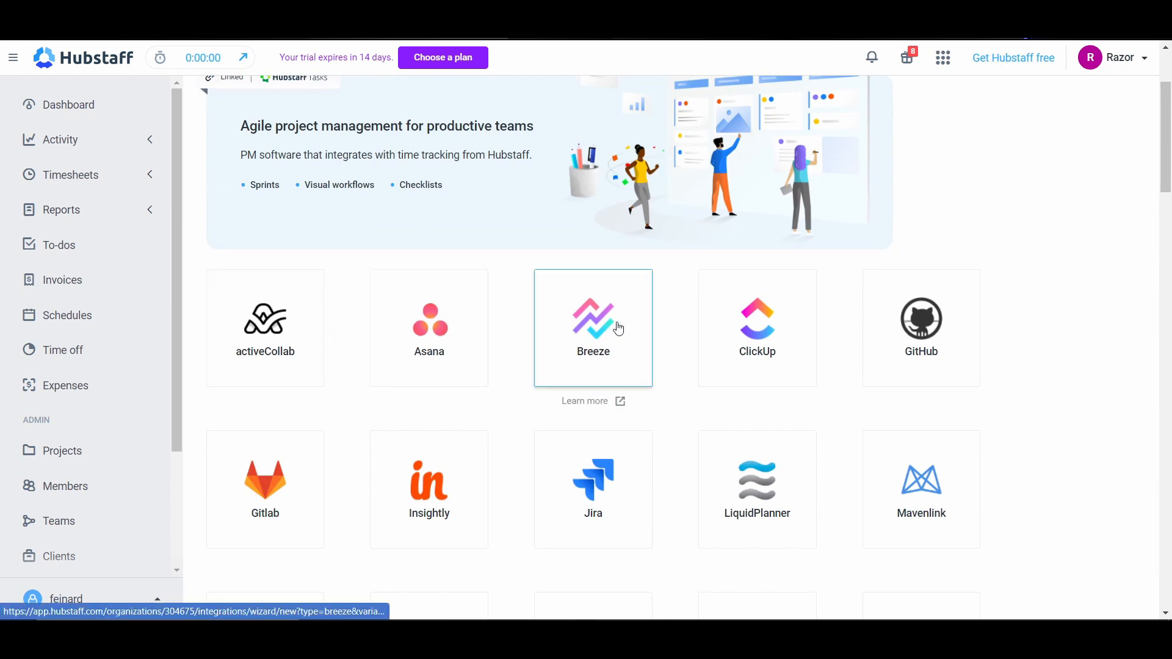
scroll(924, 328, "down", 2)
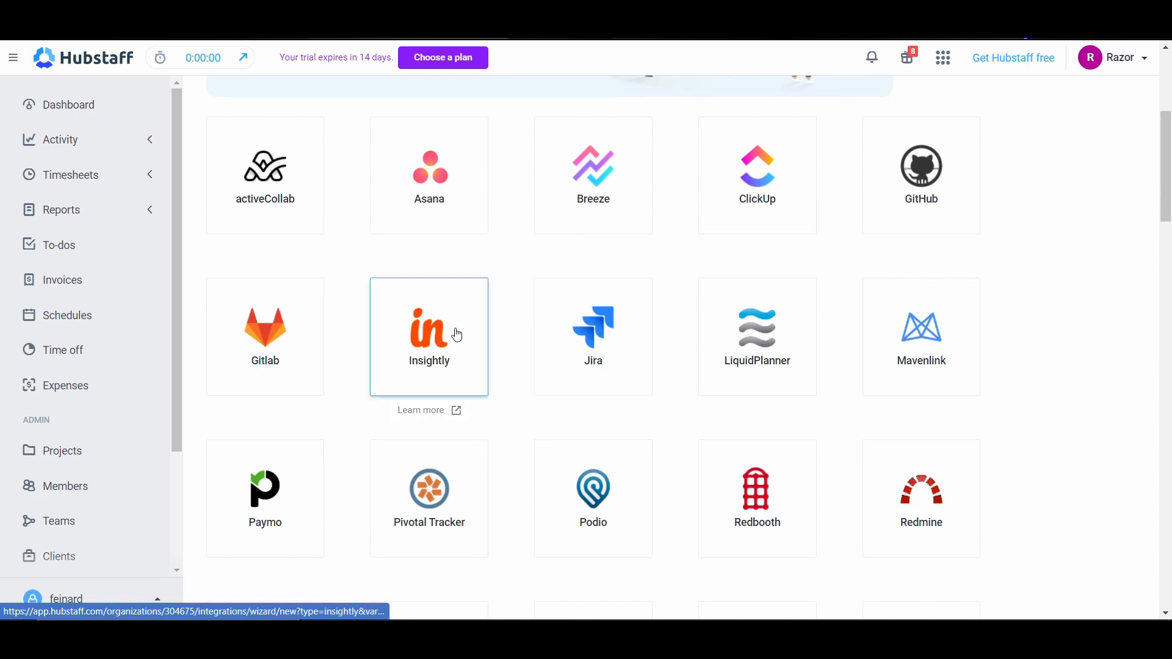
scroll(281, 398, "down", 1)
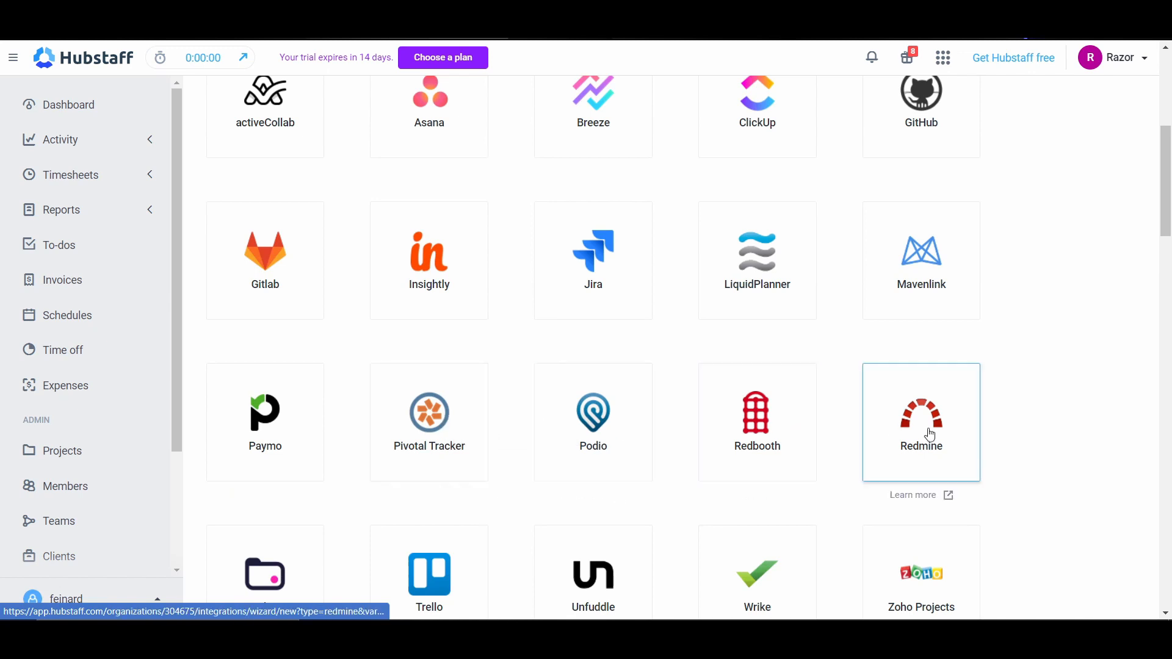
scroll(946, 434, "down", 1)
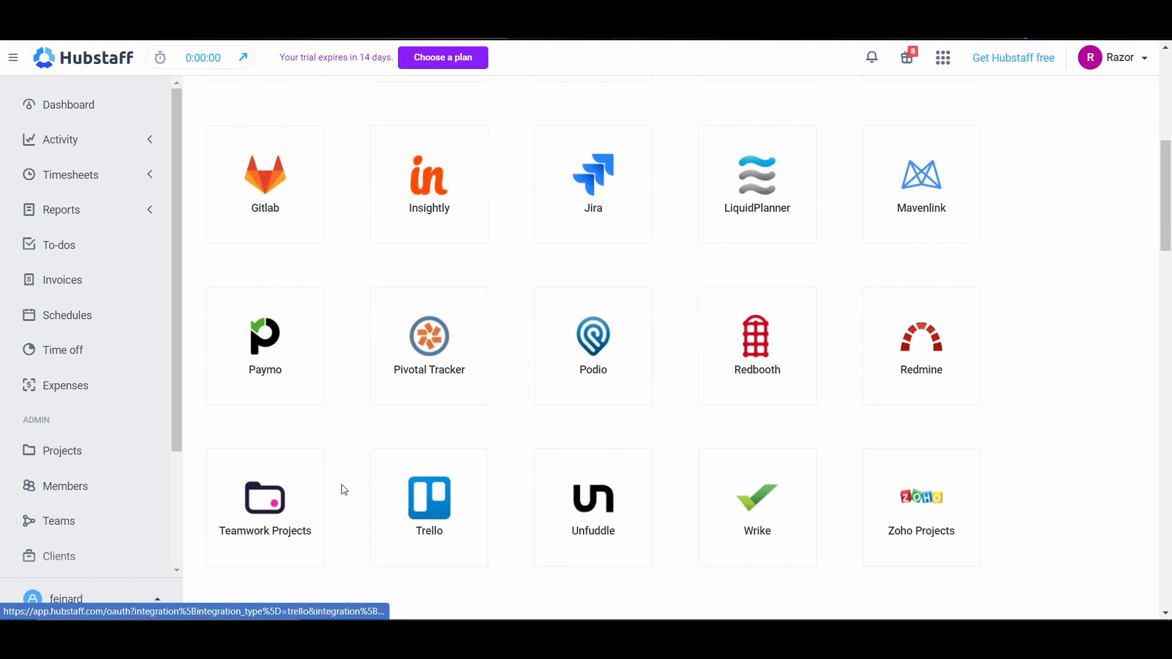
scroll(405, 471, "up", 3)
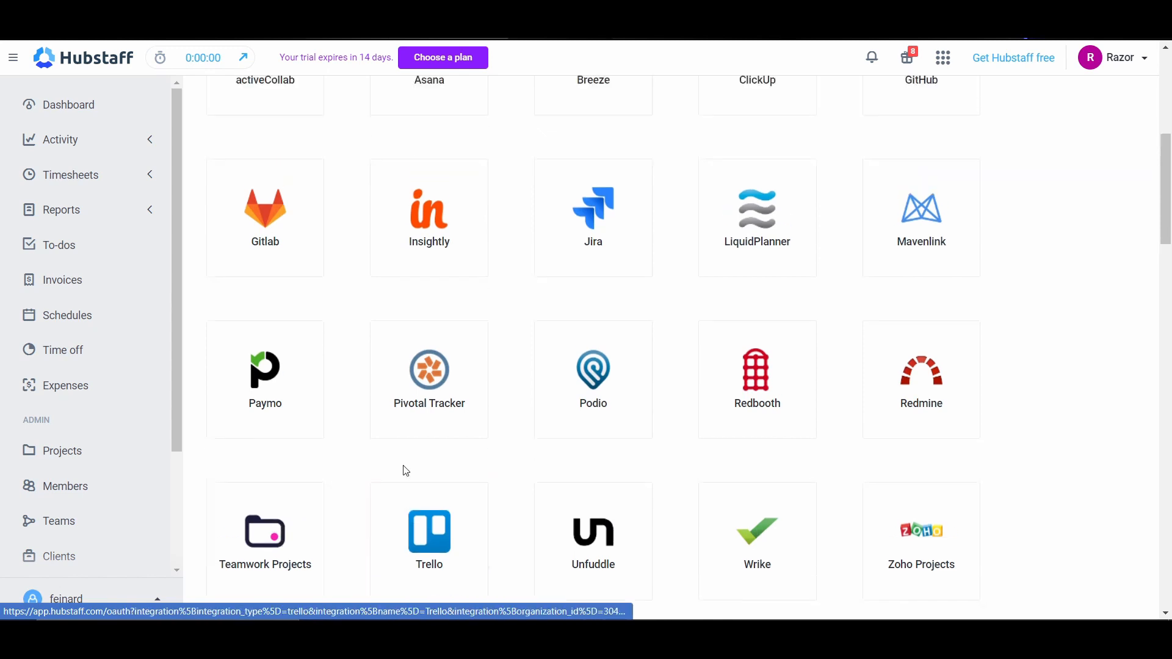
scroll(408, 472, "down", 2)
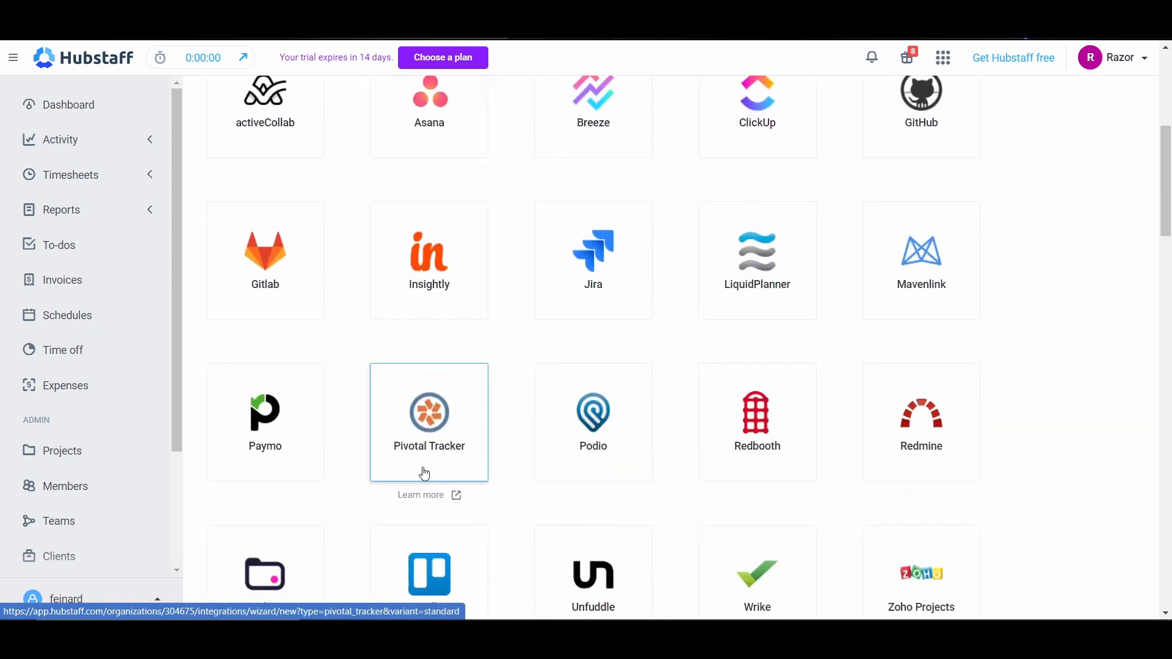
scroll(425, 473, "up", 1)
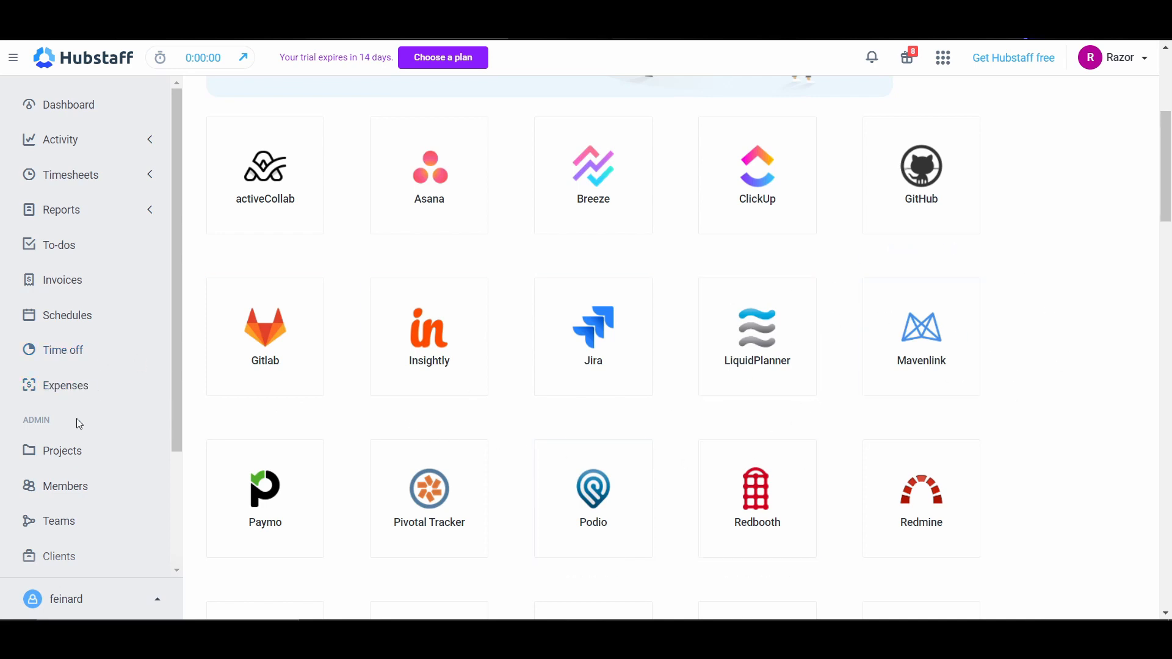
Step: Open team payments for approved timesheets and filter them by the Developers team and the listed member
scroll(74, 440, "down", 3)
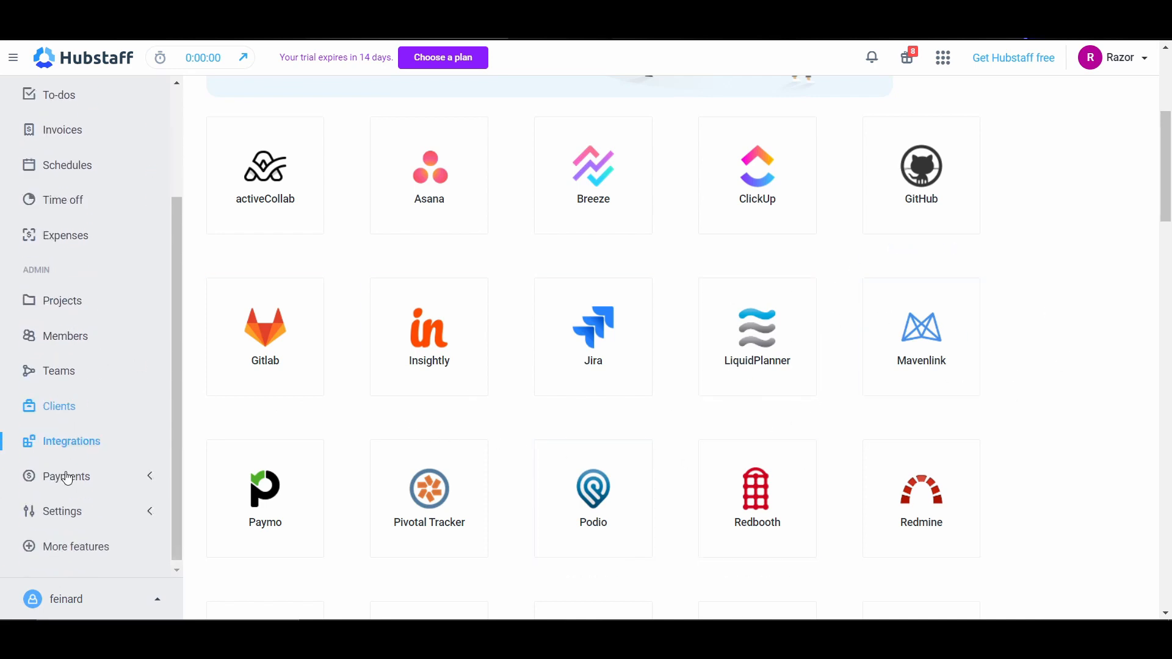
left_click(95, 483)
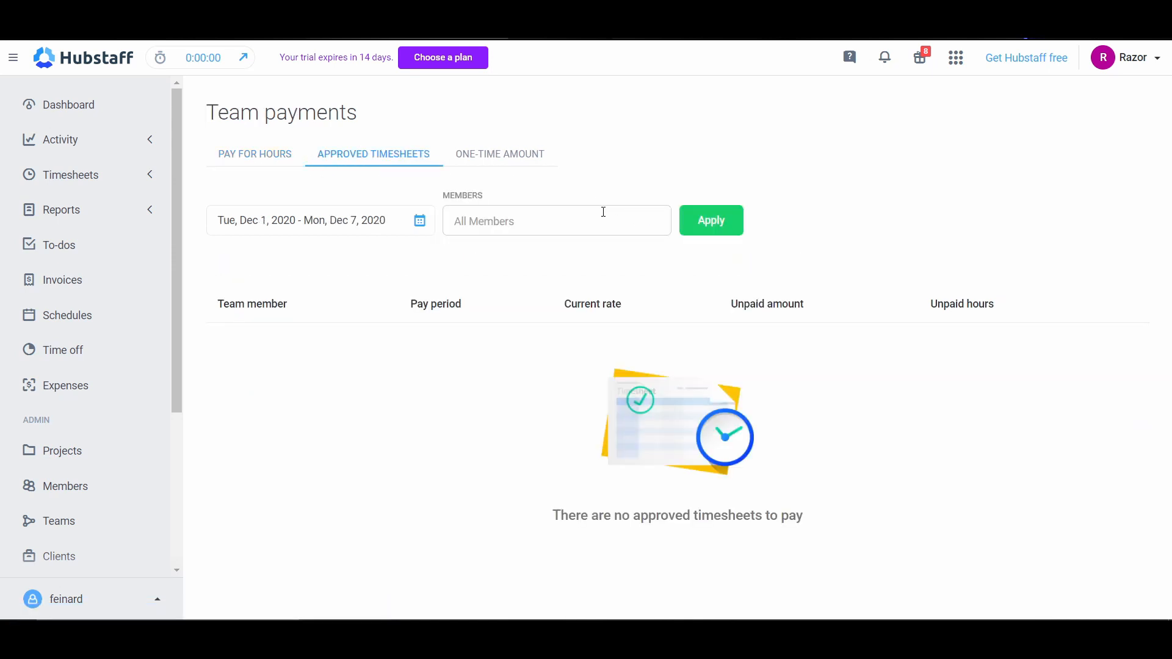
left_click(524, 221)
left_click(504, 279)
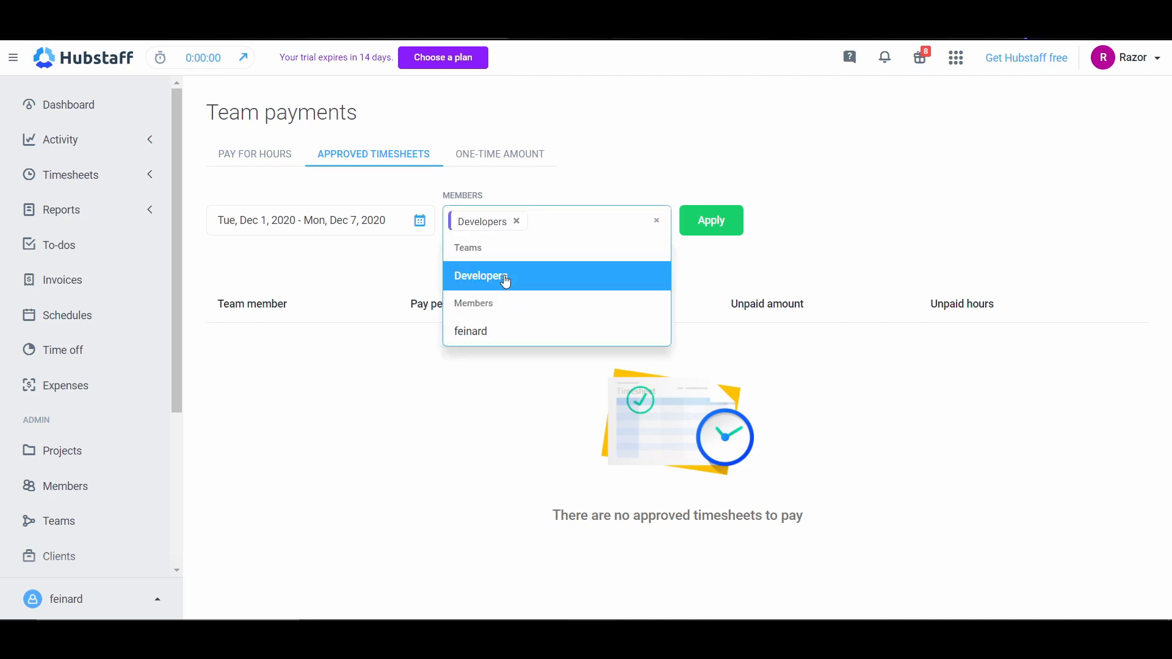
left_click(535, 329)
left_click(710, 231)
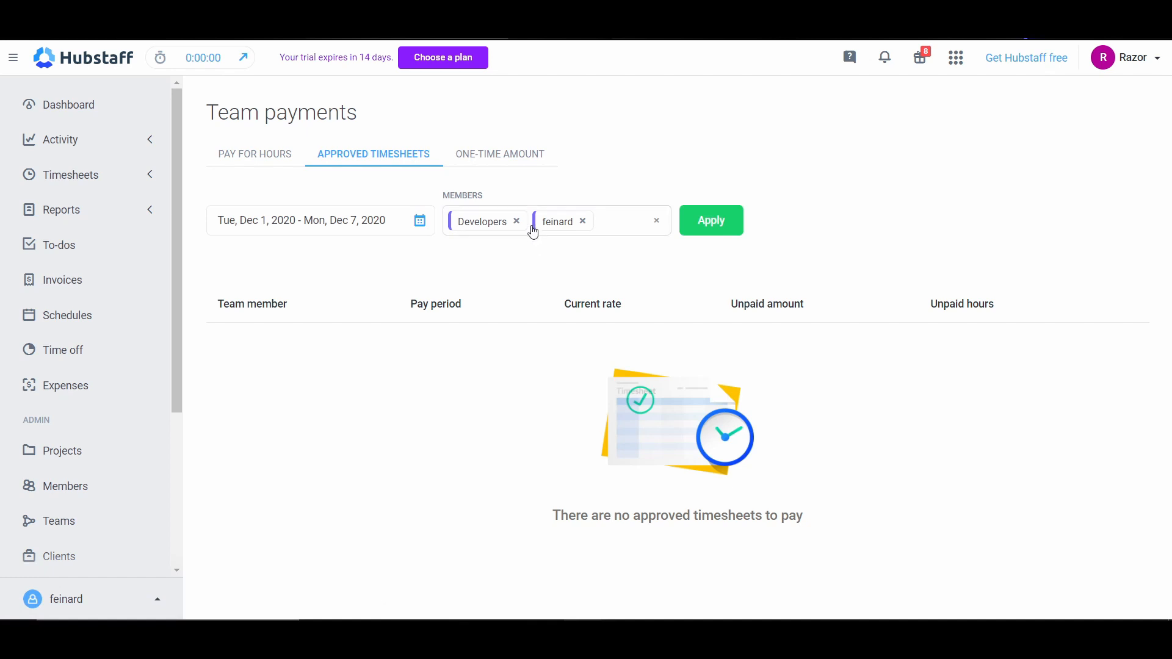
left_click(620, 184)
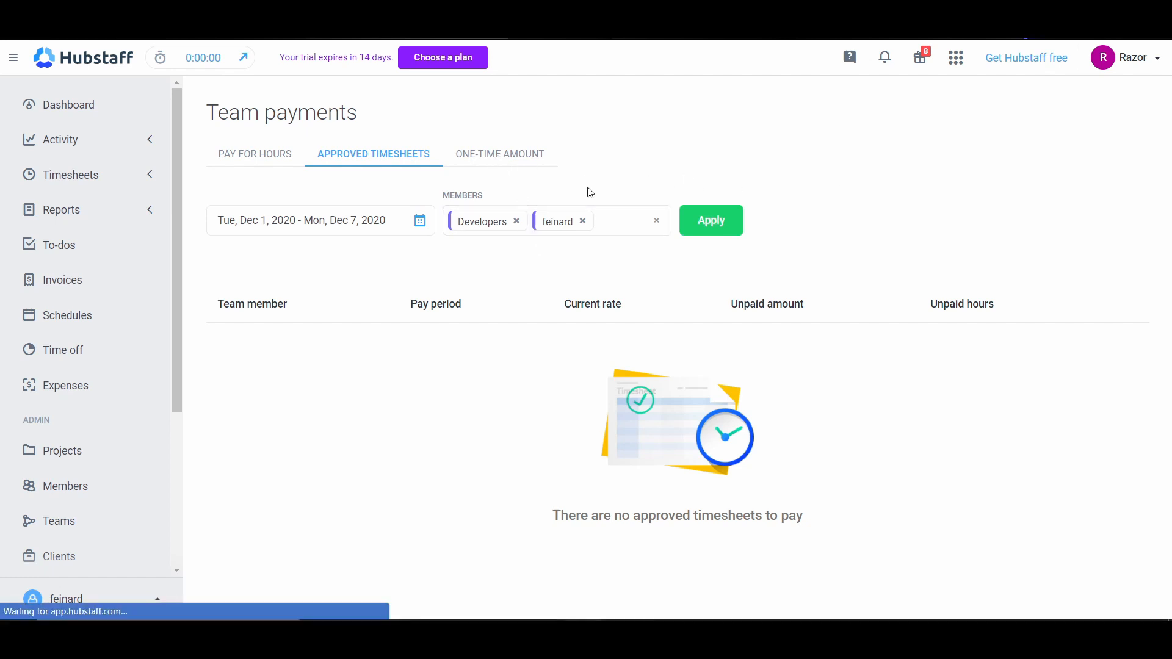
Step: Try the listed member as payee on the one-time amount payment form and check the amount per member field
left_click(318, 224)
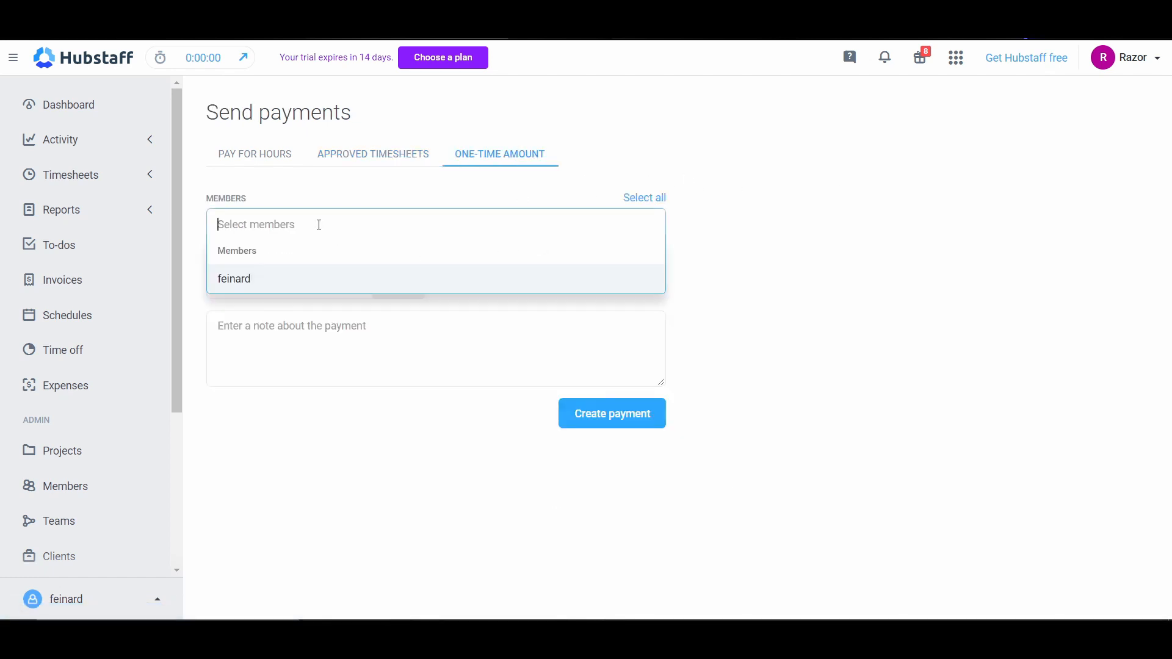
left_click(290, 278)
left_click(274, 285)
left_click(348, 317)
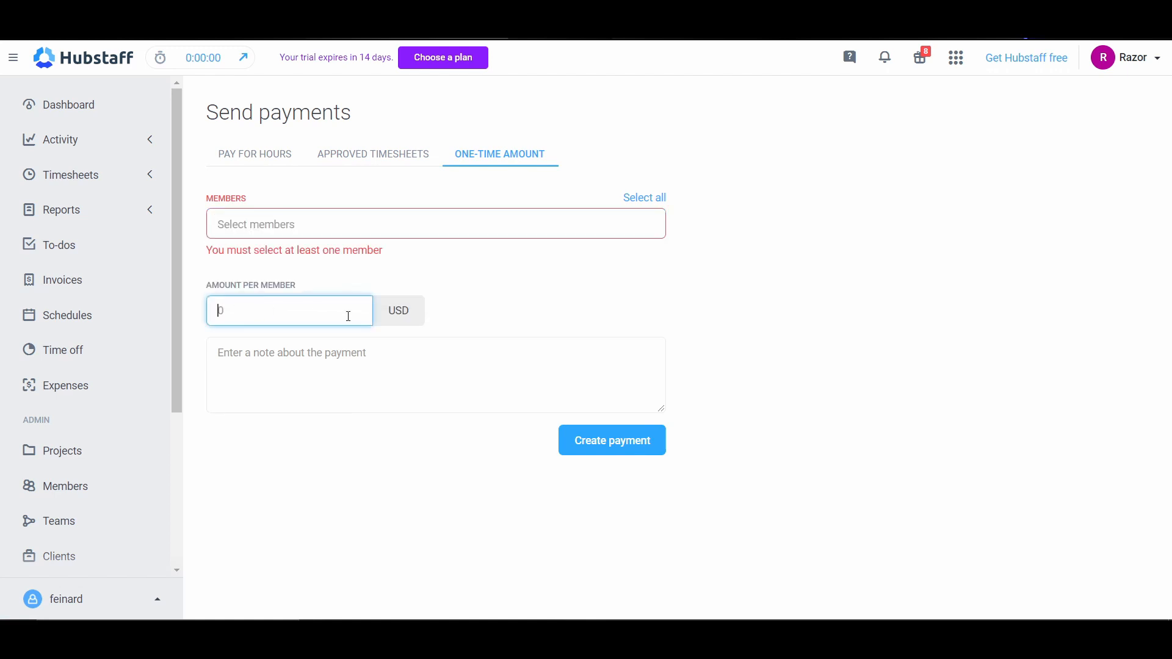
left_click(501, 327)
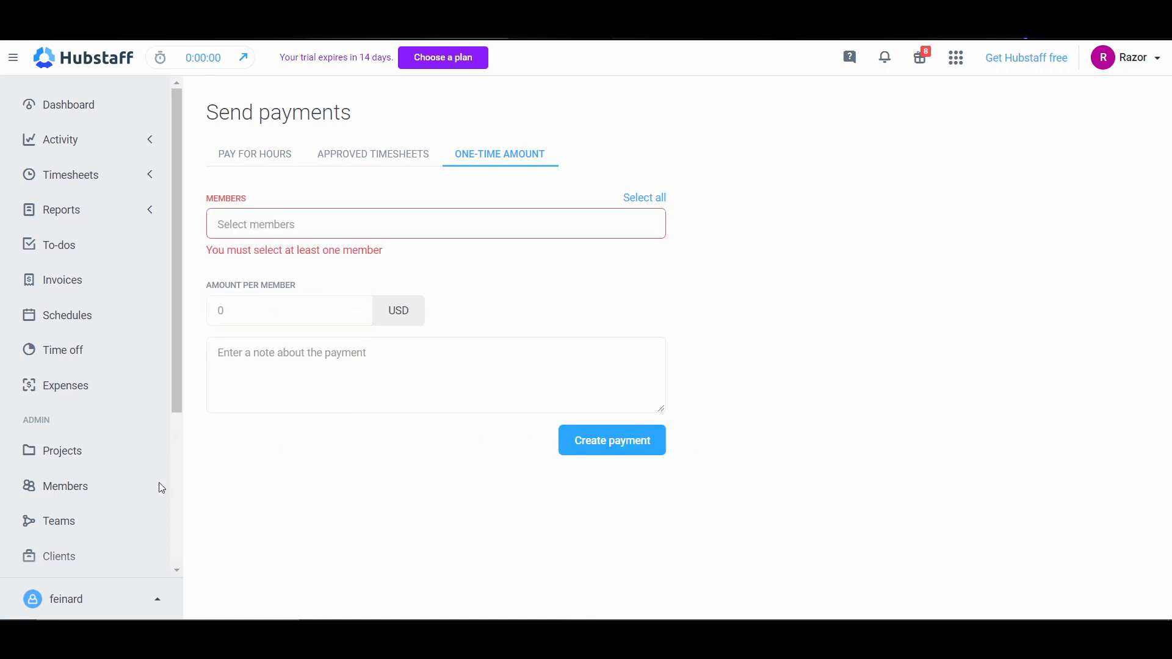
Step: Examine the payroll provider, payment processor and communication integrations on offer
scroll(162, 488, "down", 4)
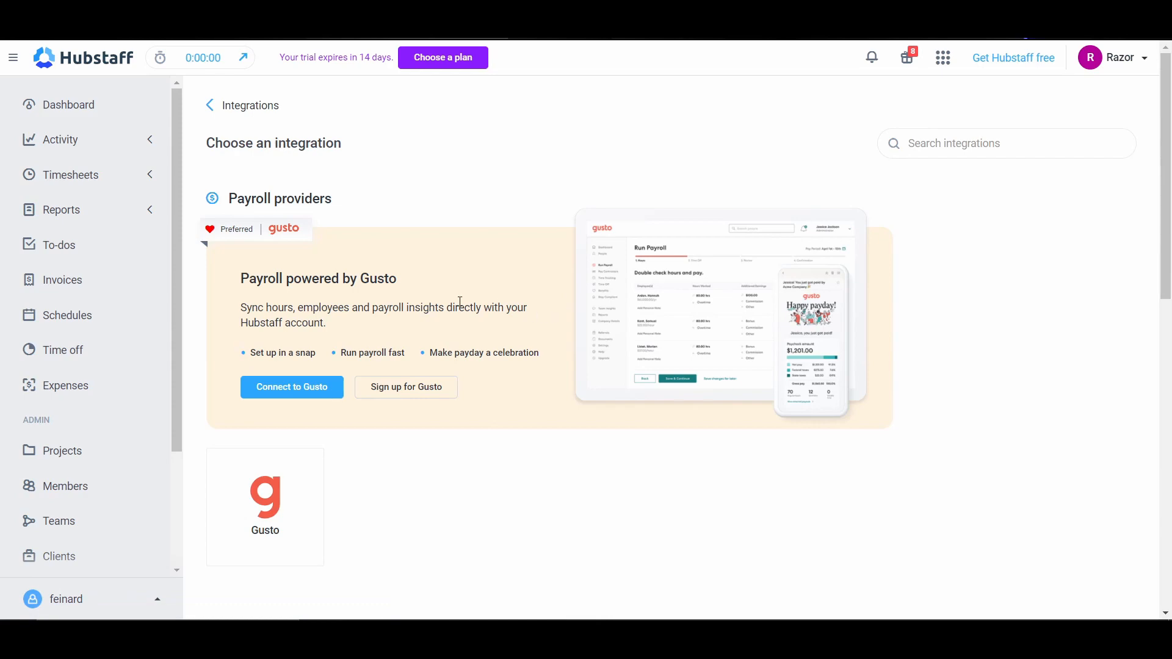
scroll(455, 329, "down", 2)
scroll(453, 350, "up", 1)
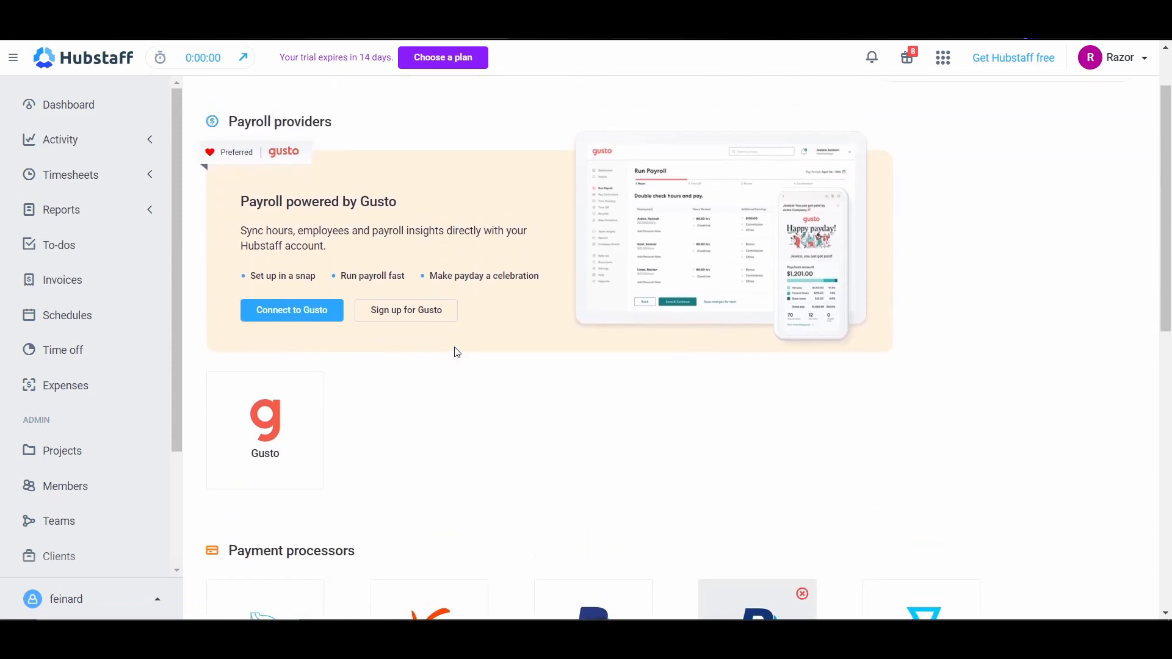
scroll(424, 378, "down", 2)
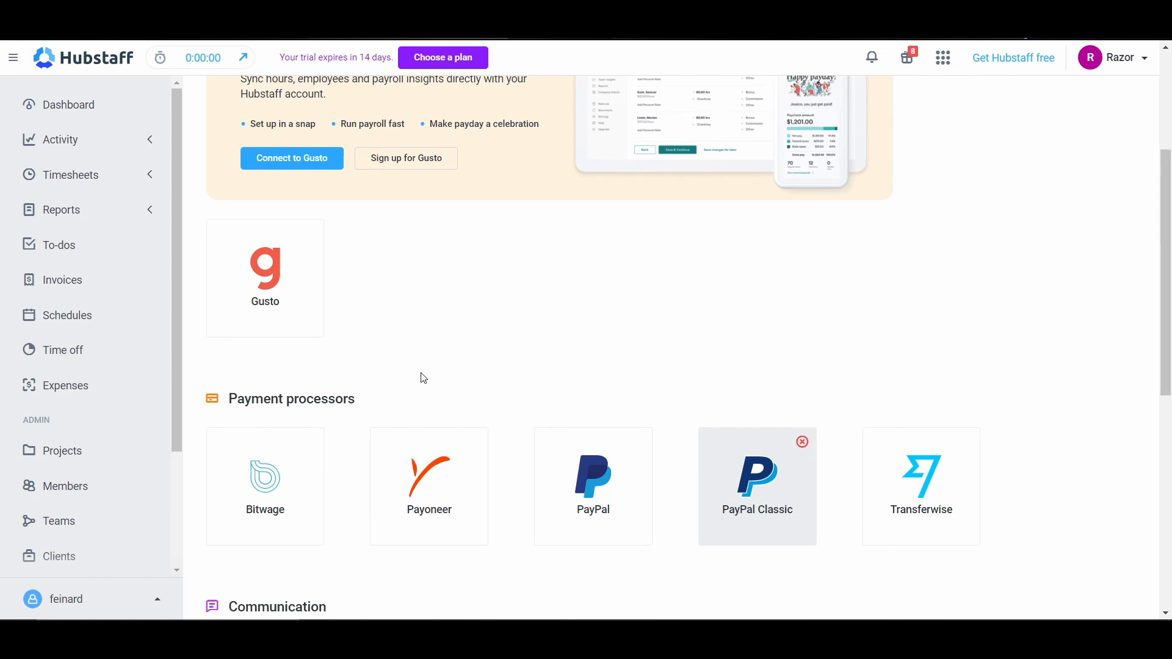
scroll(453, 279, "up", 3)
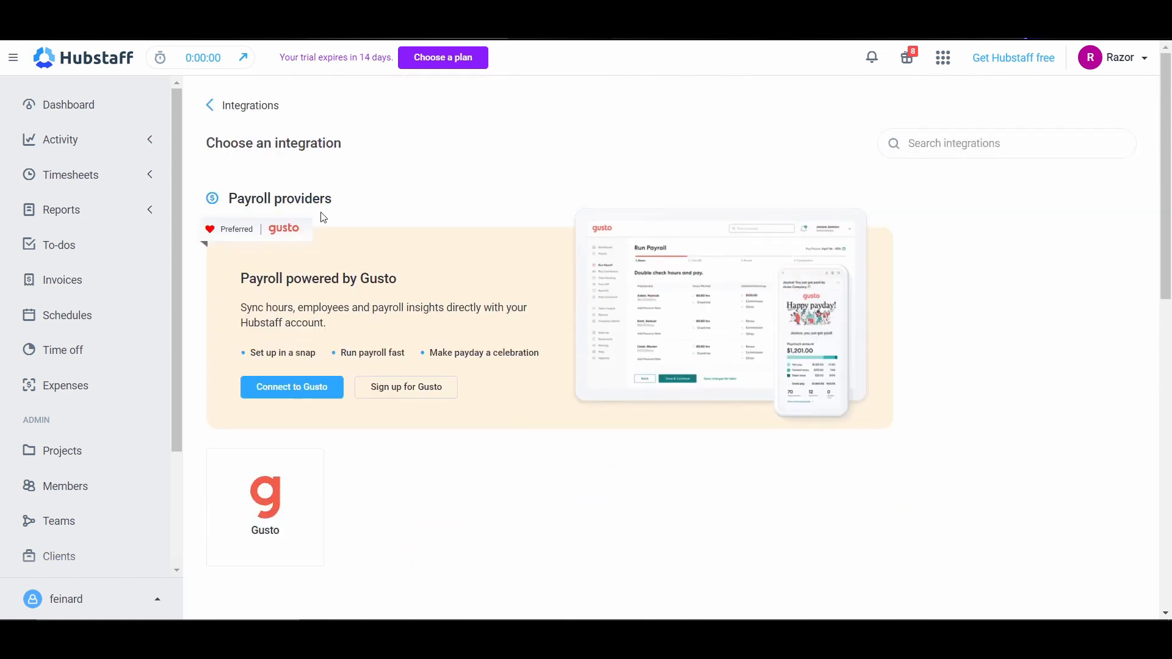
scroll(372, 379, "down", 5)
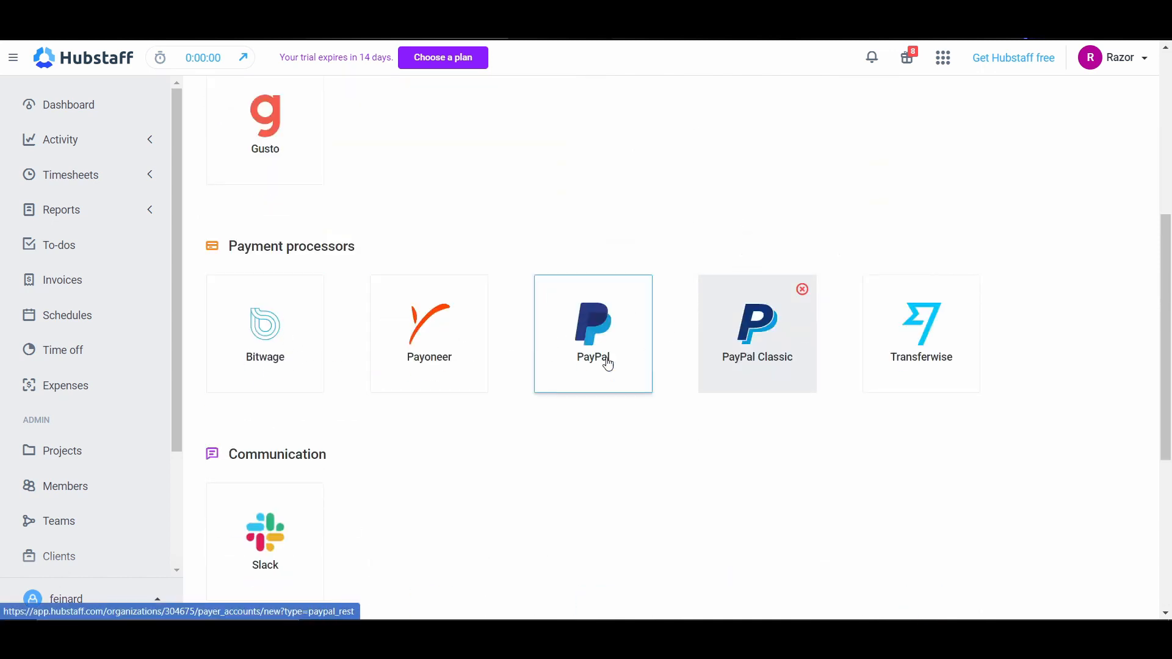
scroll(304, 489, "down", 3)
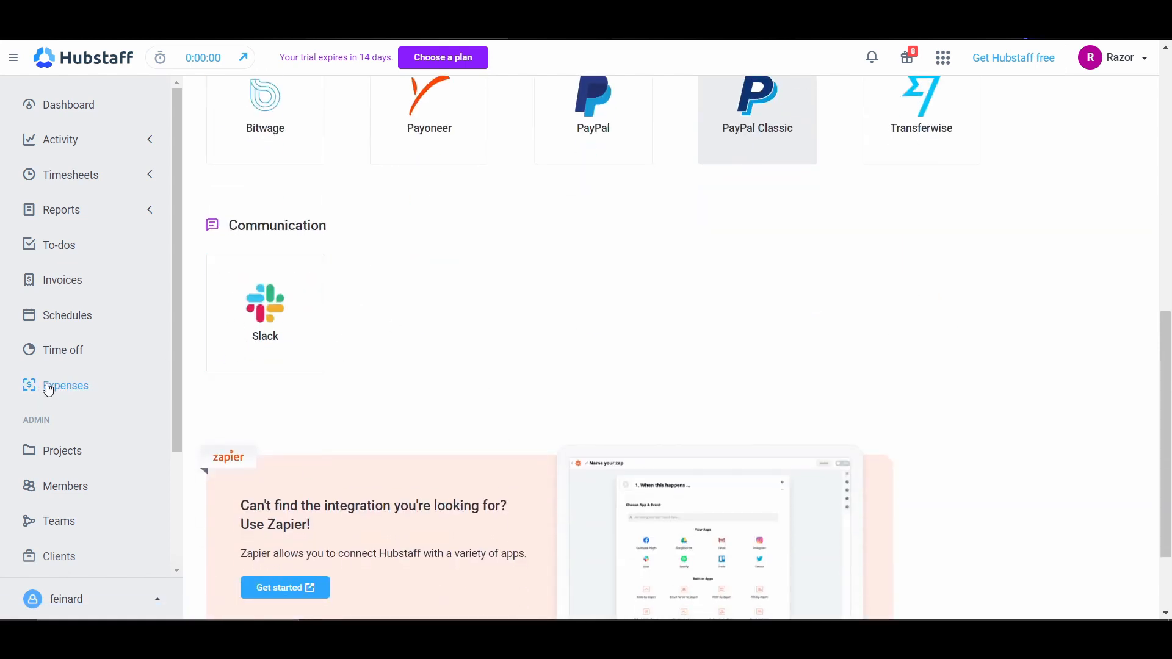
Step: Open the past payments list to view the organization's payment history
scroll(71, 495, "down", 2)
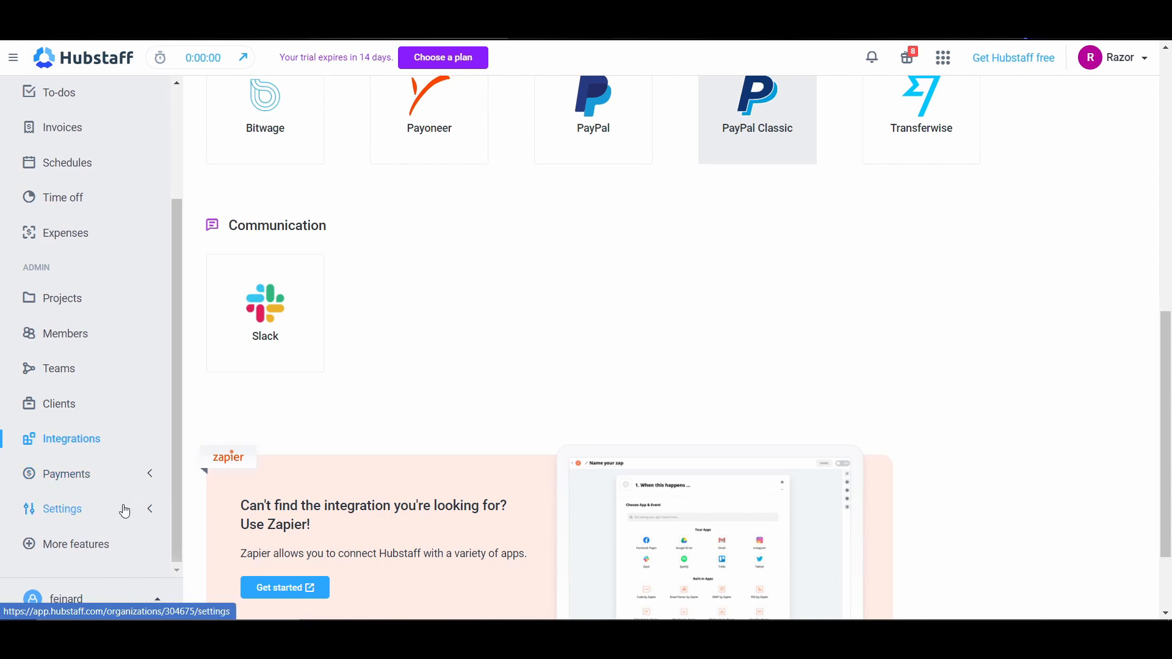
left_click(150, 476)
left_click(89, 557)
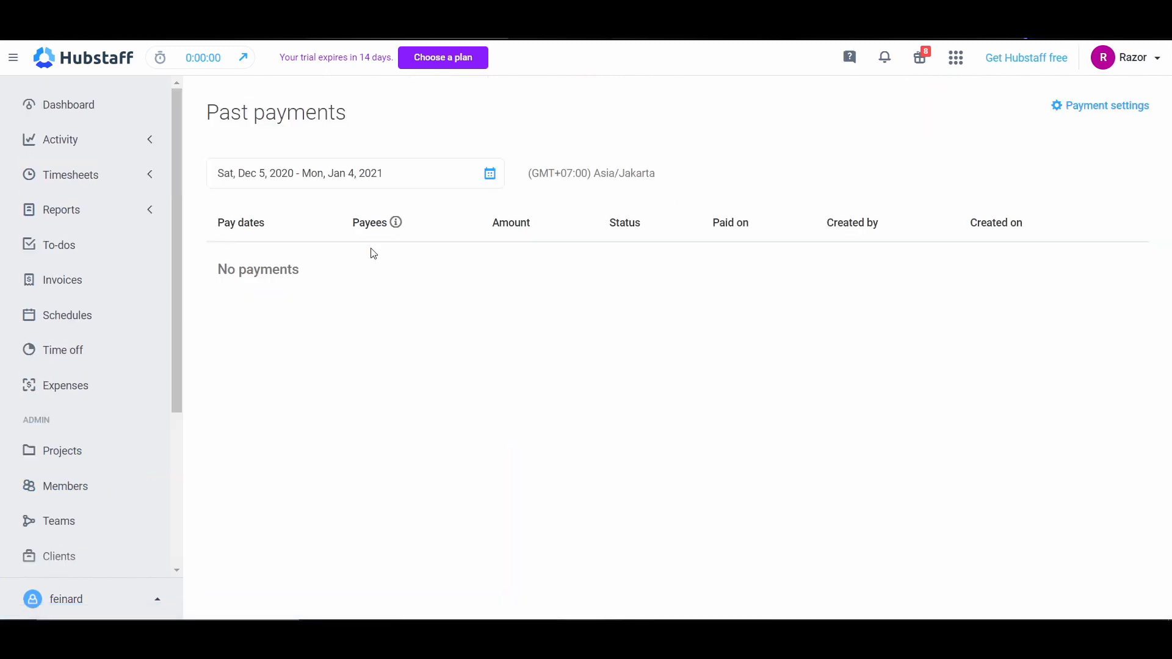
Step: Expand the Activity, Timesheets and Reports sections and review their available pages
left_click(145, 147)
left_click(147, 261)
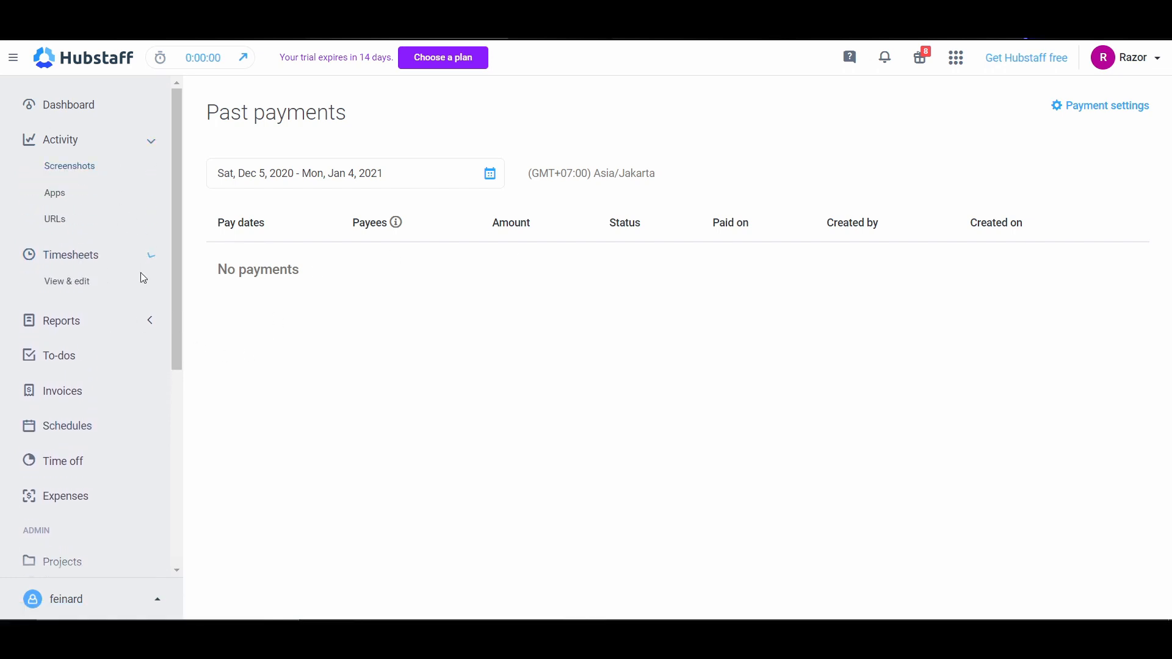
left_click(148, 344)
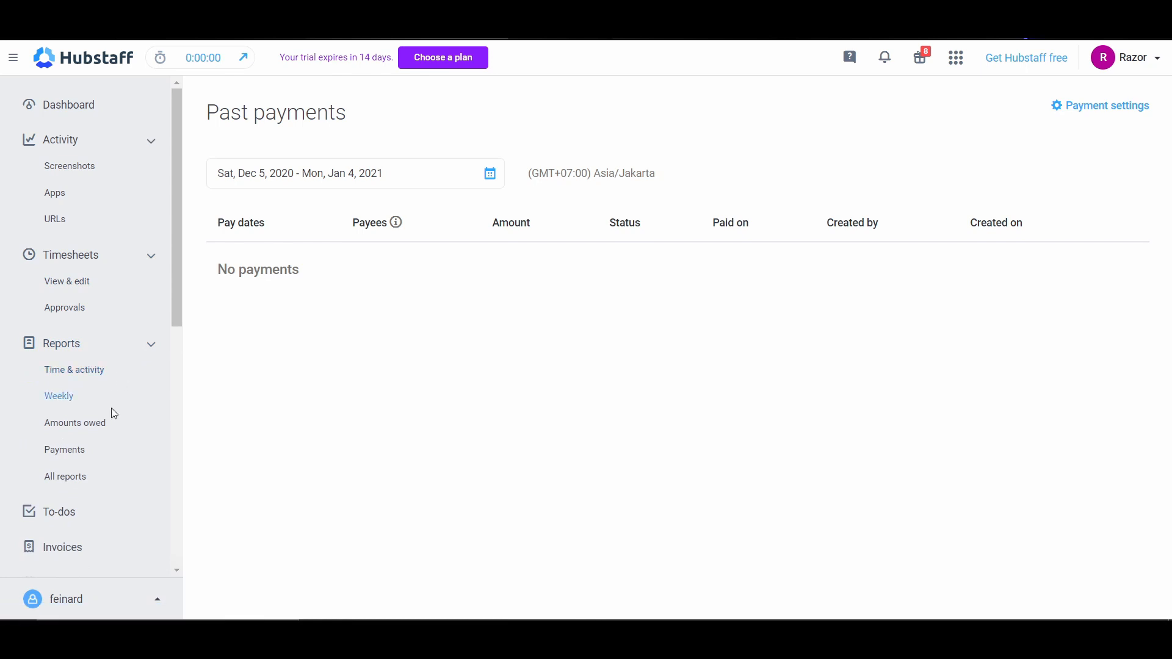
scroll(111, 454, "down", 1)
scroll(122, 427, "down", 2)
scroll(128, 385, "up", 3)
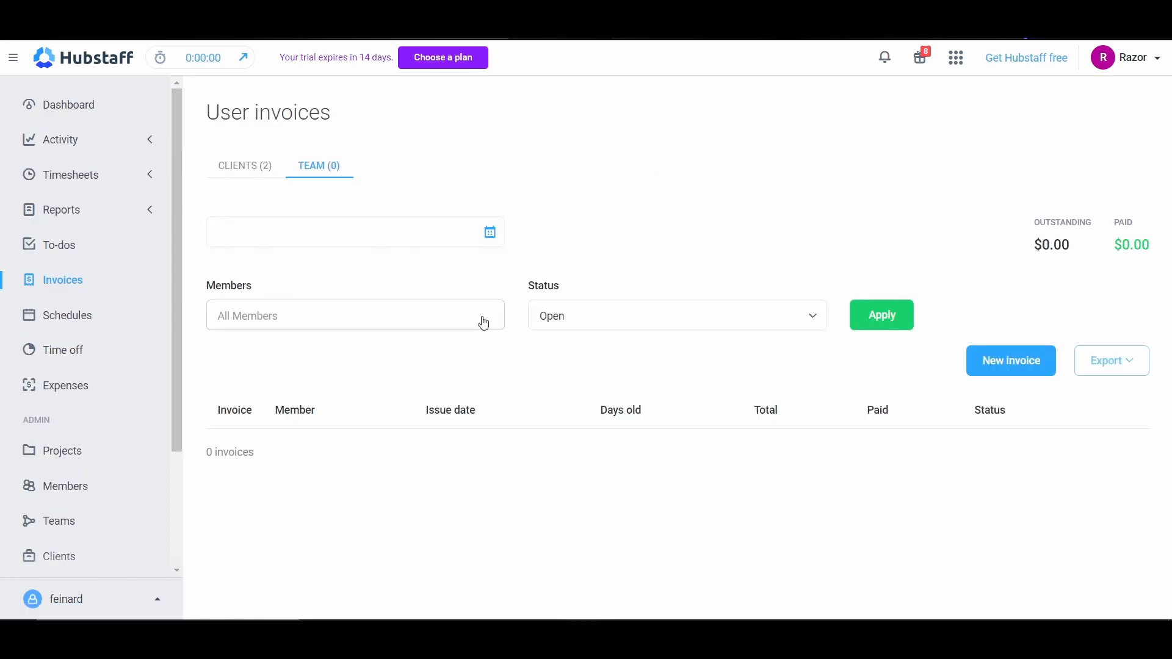
Step: Filter the team's user invoices by the listed individual member
left_click(482, 322)
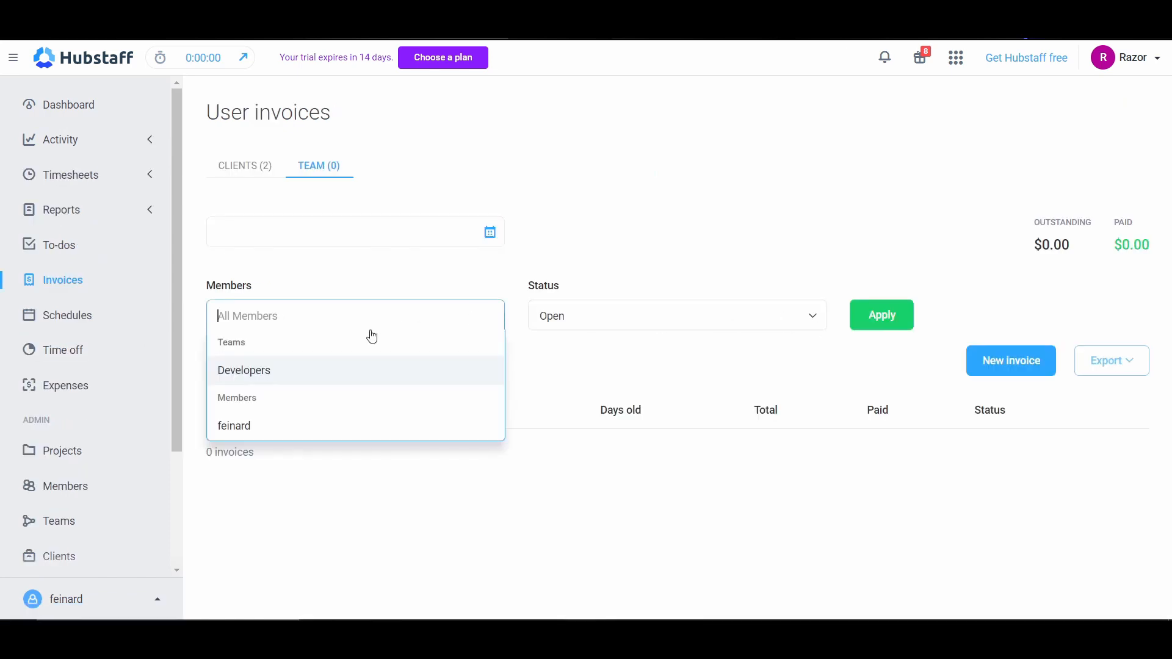
left_click(243, 426)
left_click(857, 314)
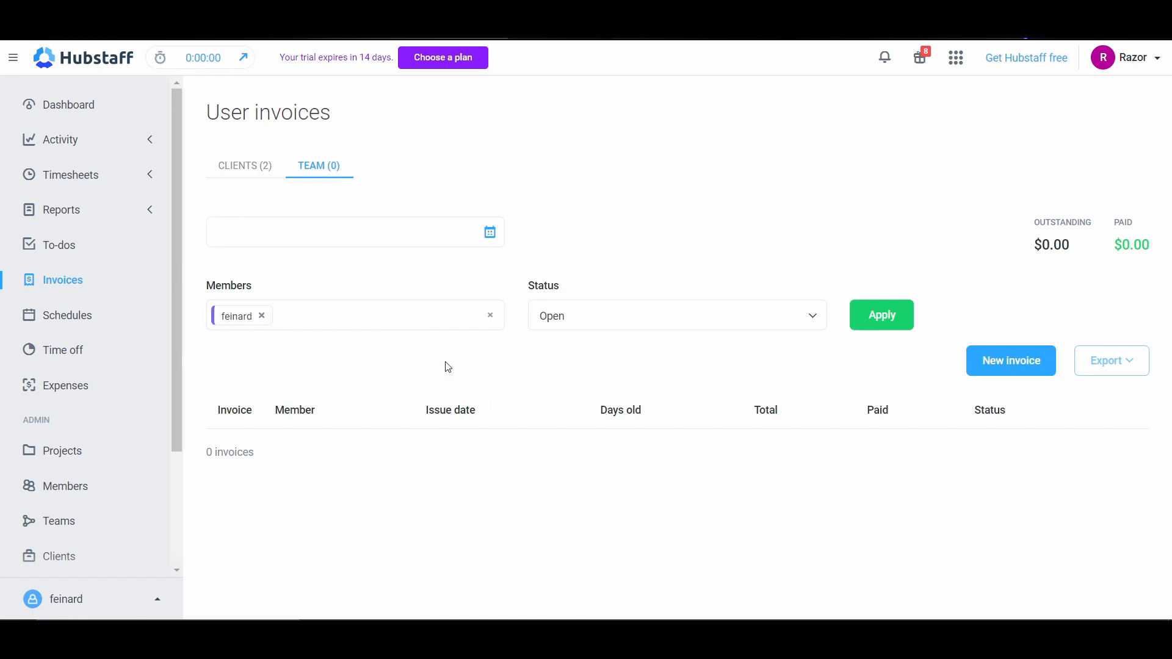
Step: Start a new team invoice and review its sender, client, line item, notes, tax and discount fields
left_click(1018, 381)
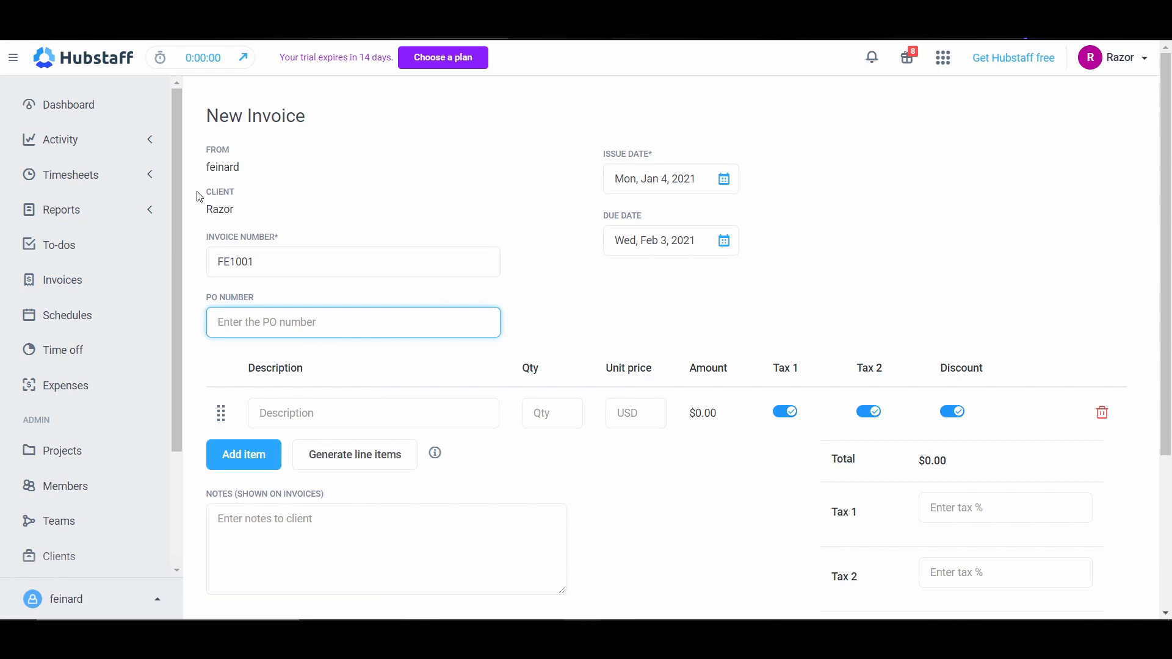
left_click_drag(239, 211, 208, 209)
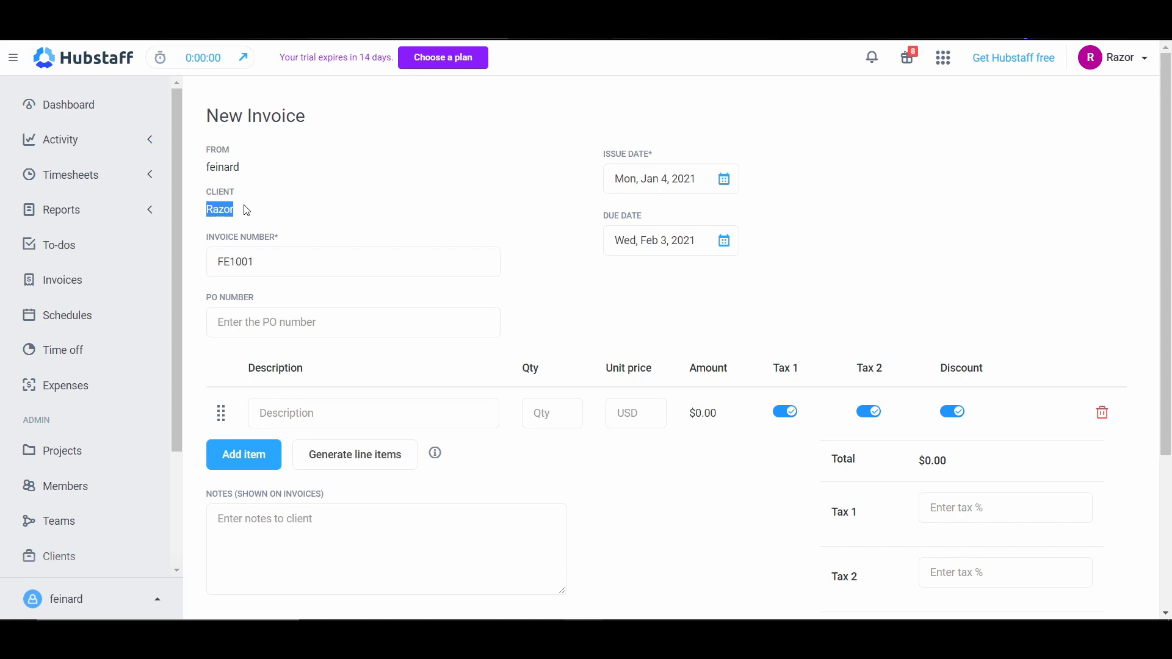
left_click_drag(261, 186, 200, 177)
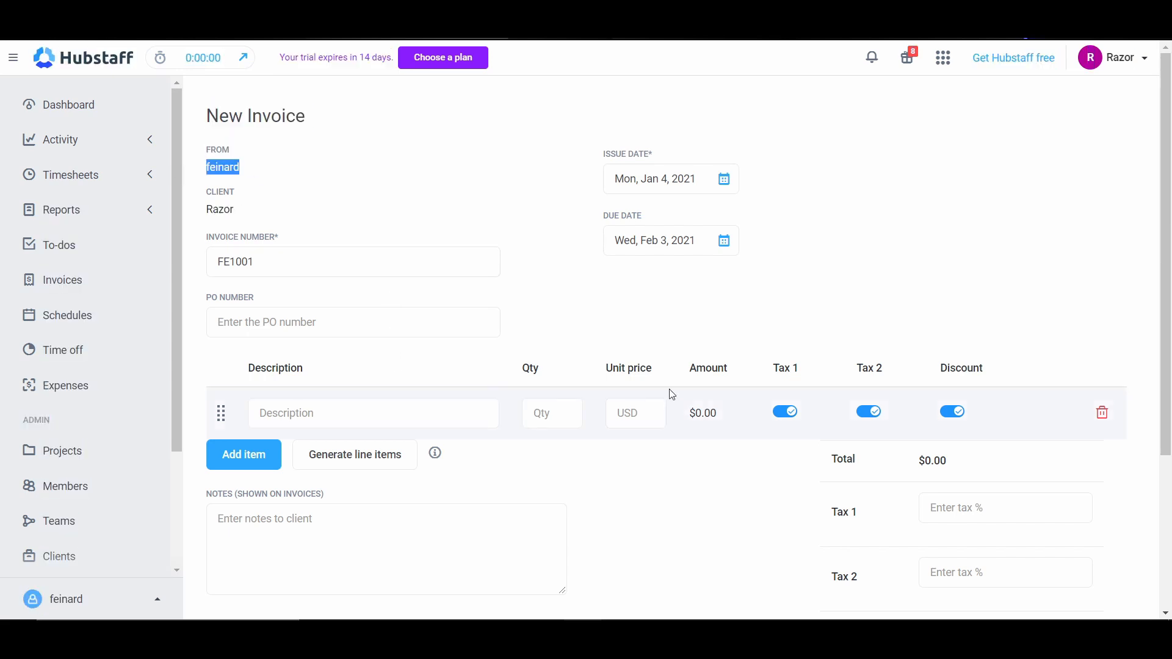
scroll(366, 356, "down", 3)
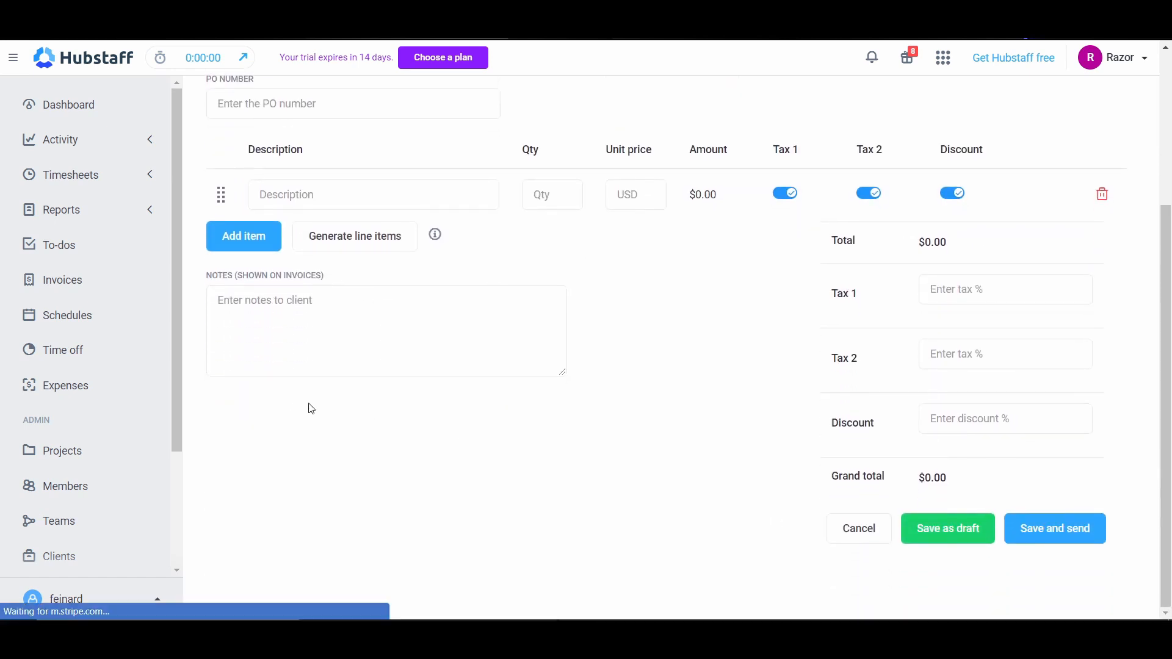